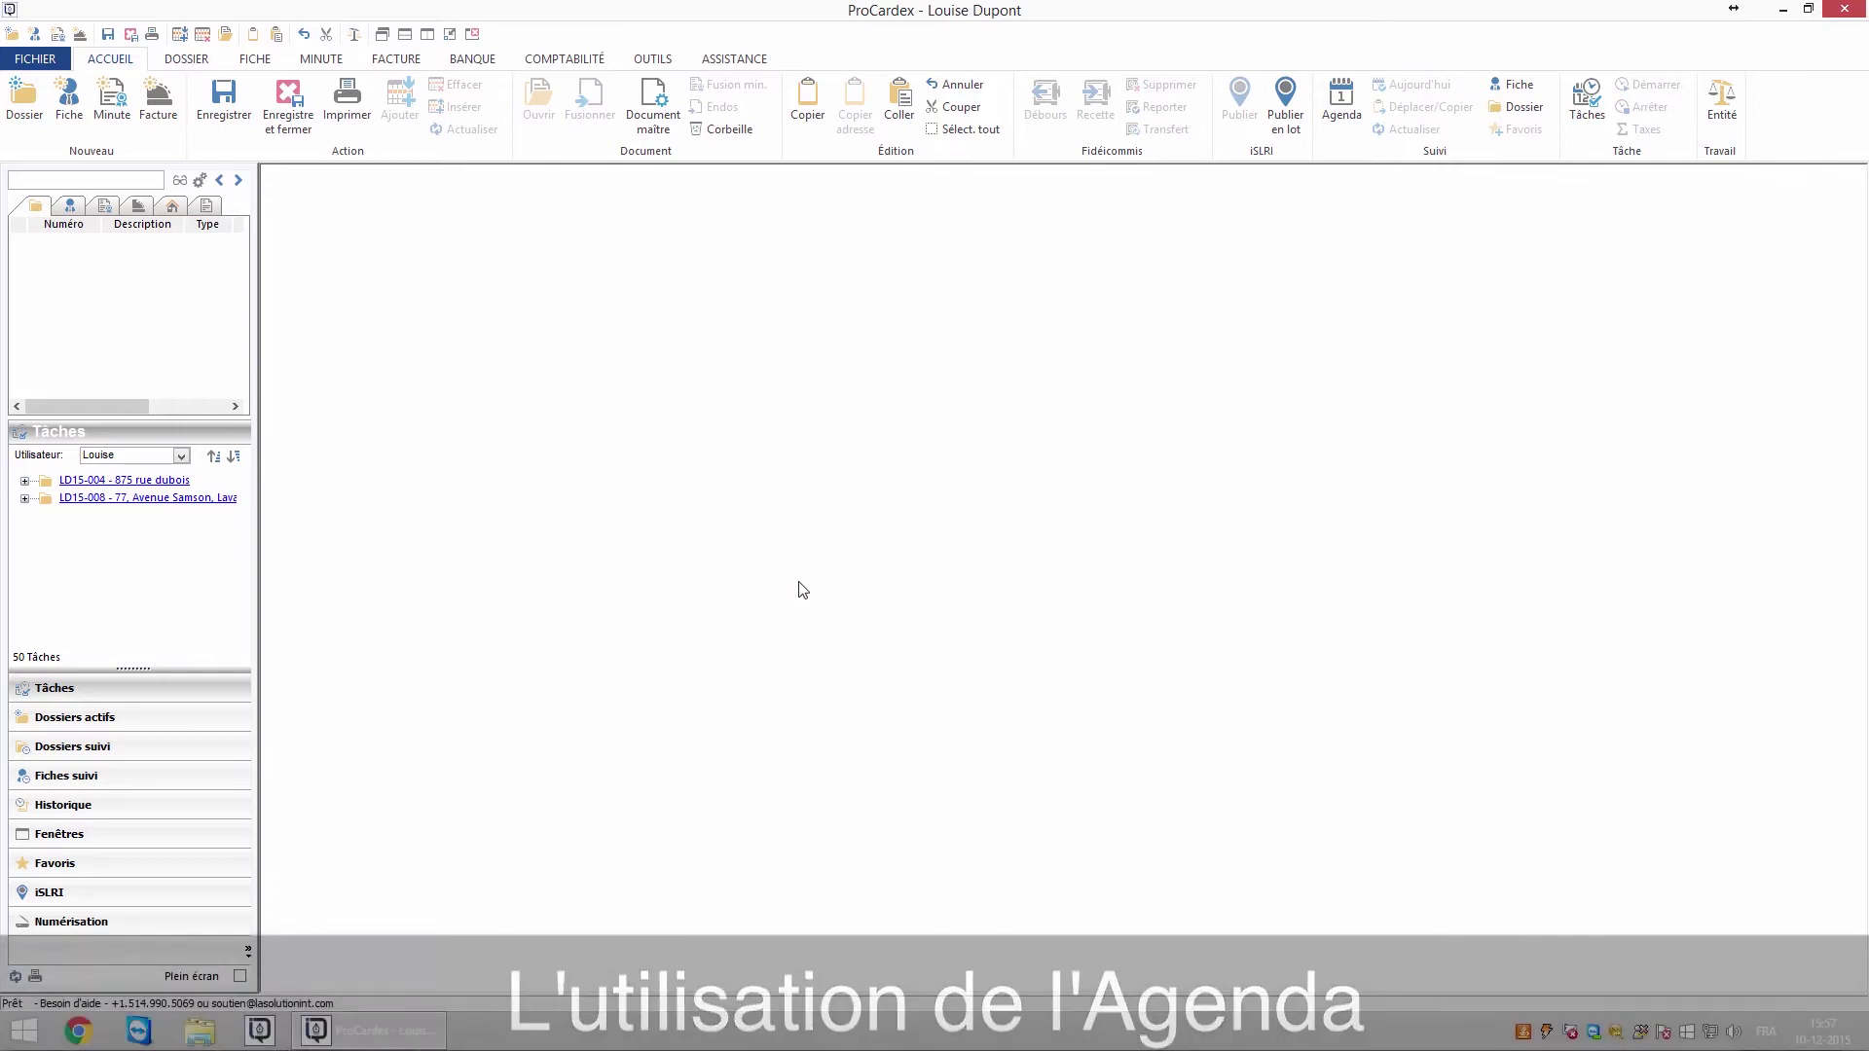
Open the current user's agenda and jump to today, Thursday 10 December 2015
{"action": "left_click", "coordinate": [1343, 115]}
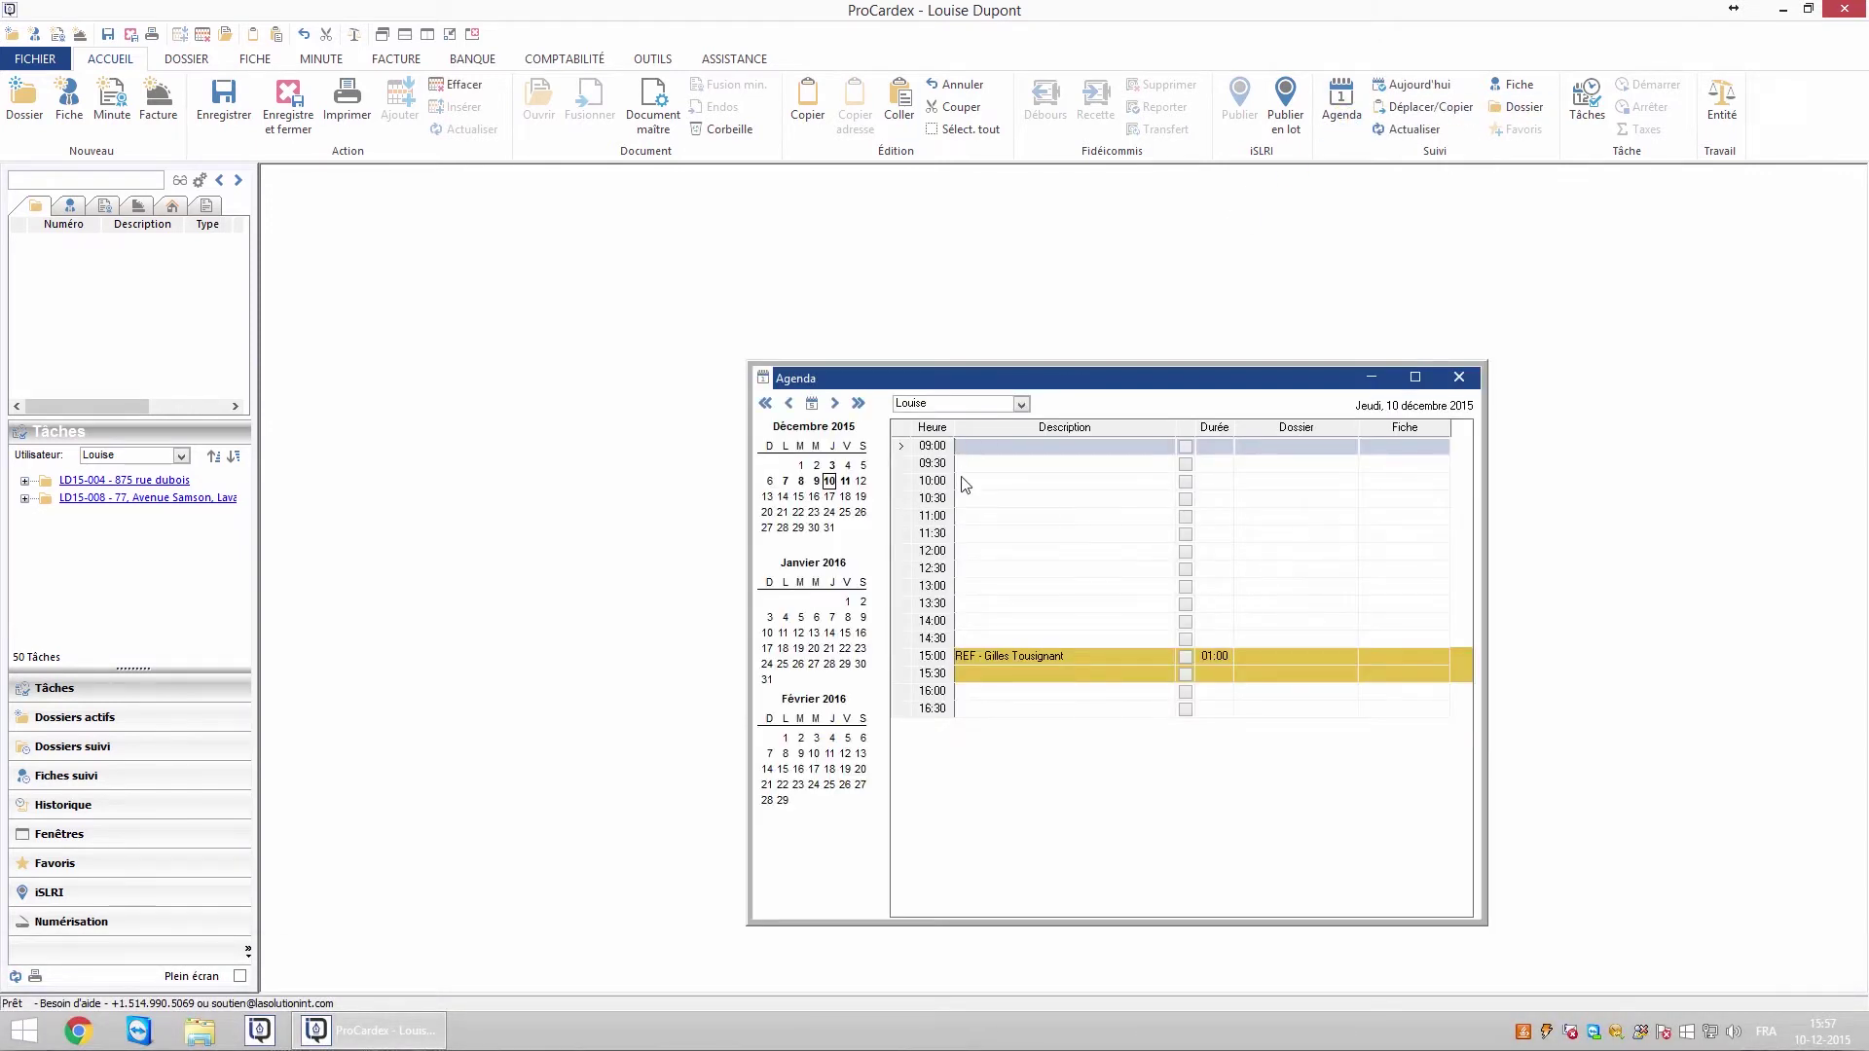
{"action": "left_click", "coordinate": [1021, 404]}
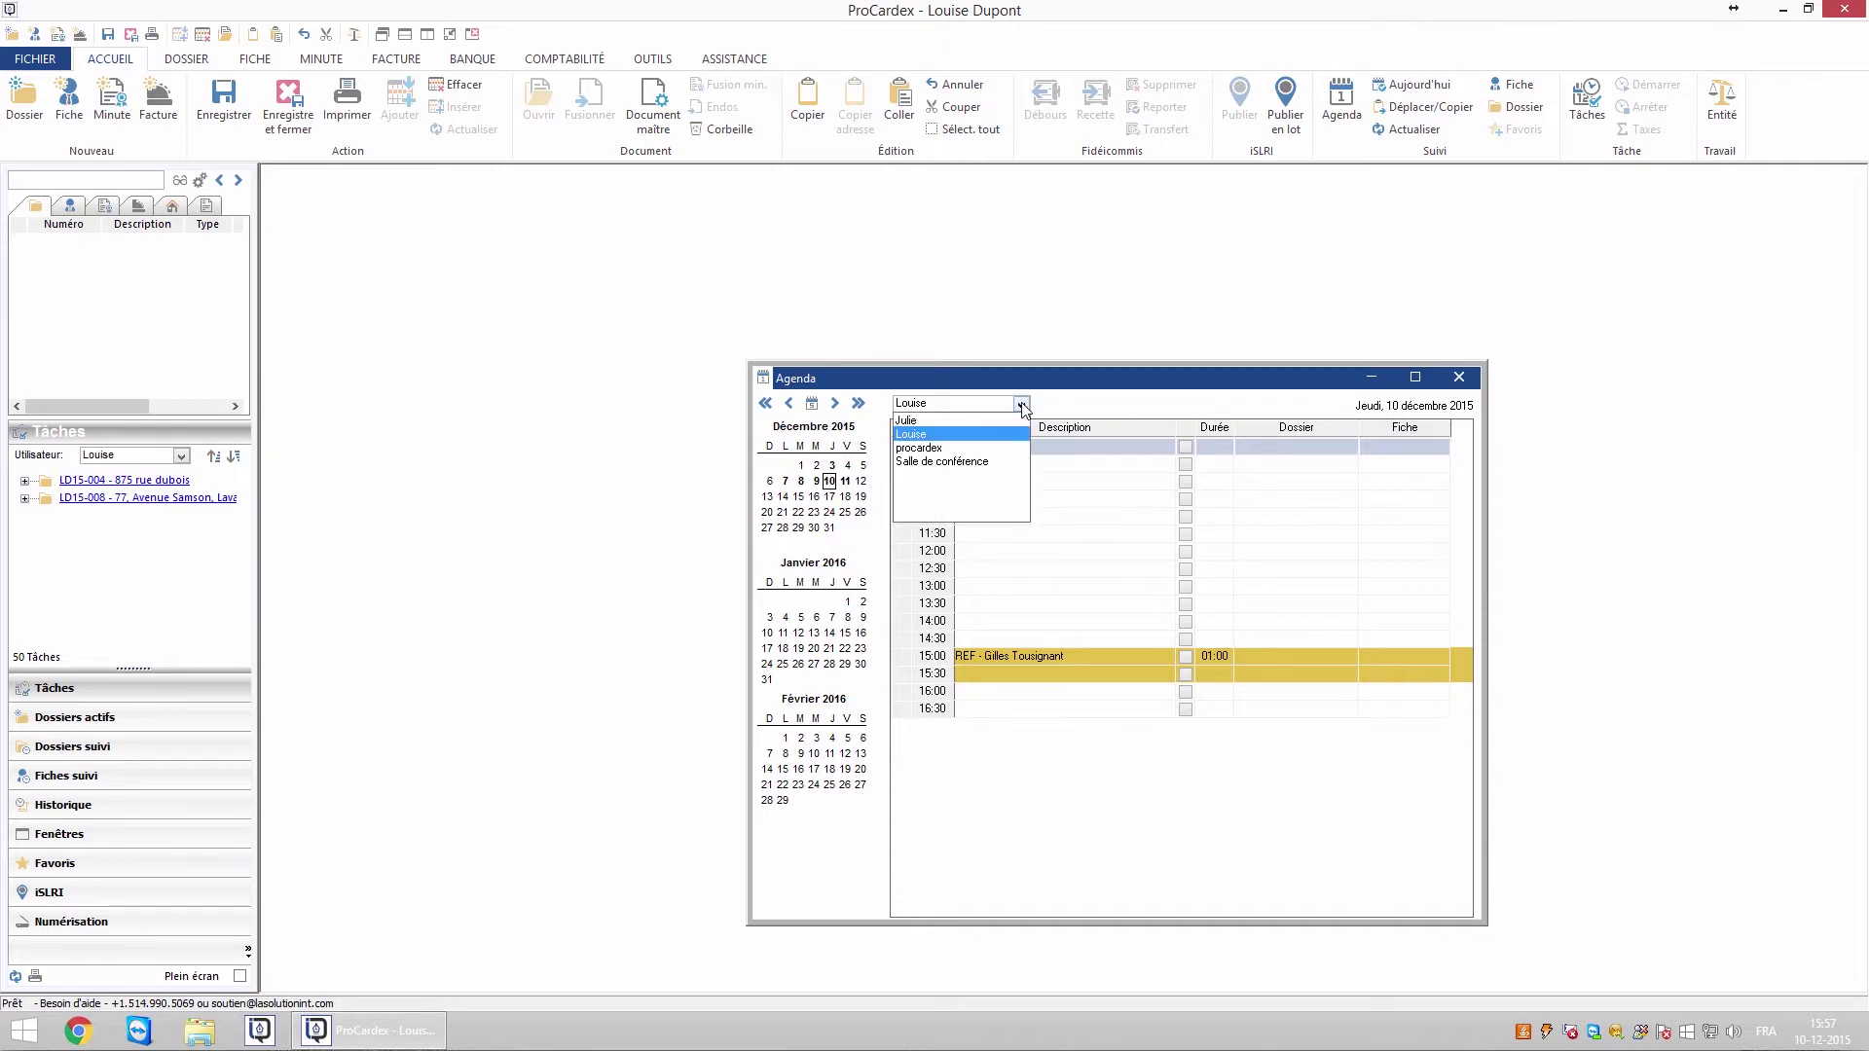
{"action": "left_click", "coordinate": [981, 434]}
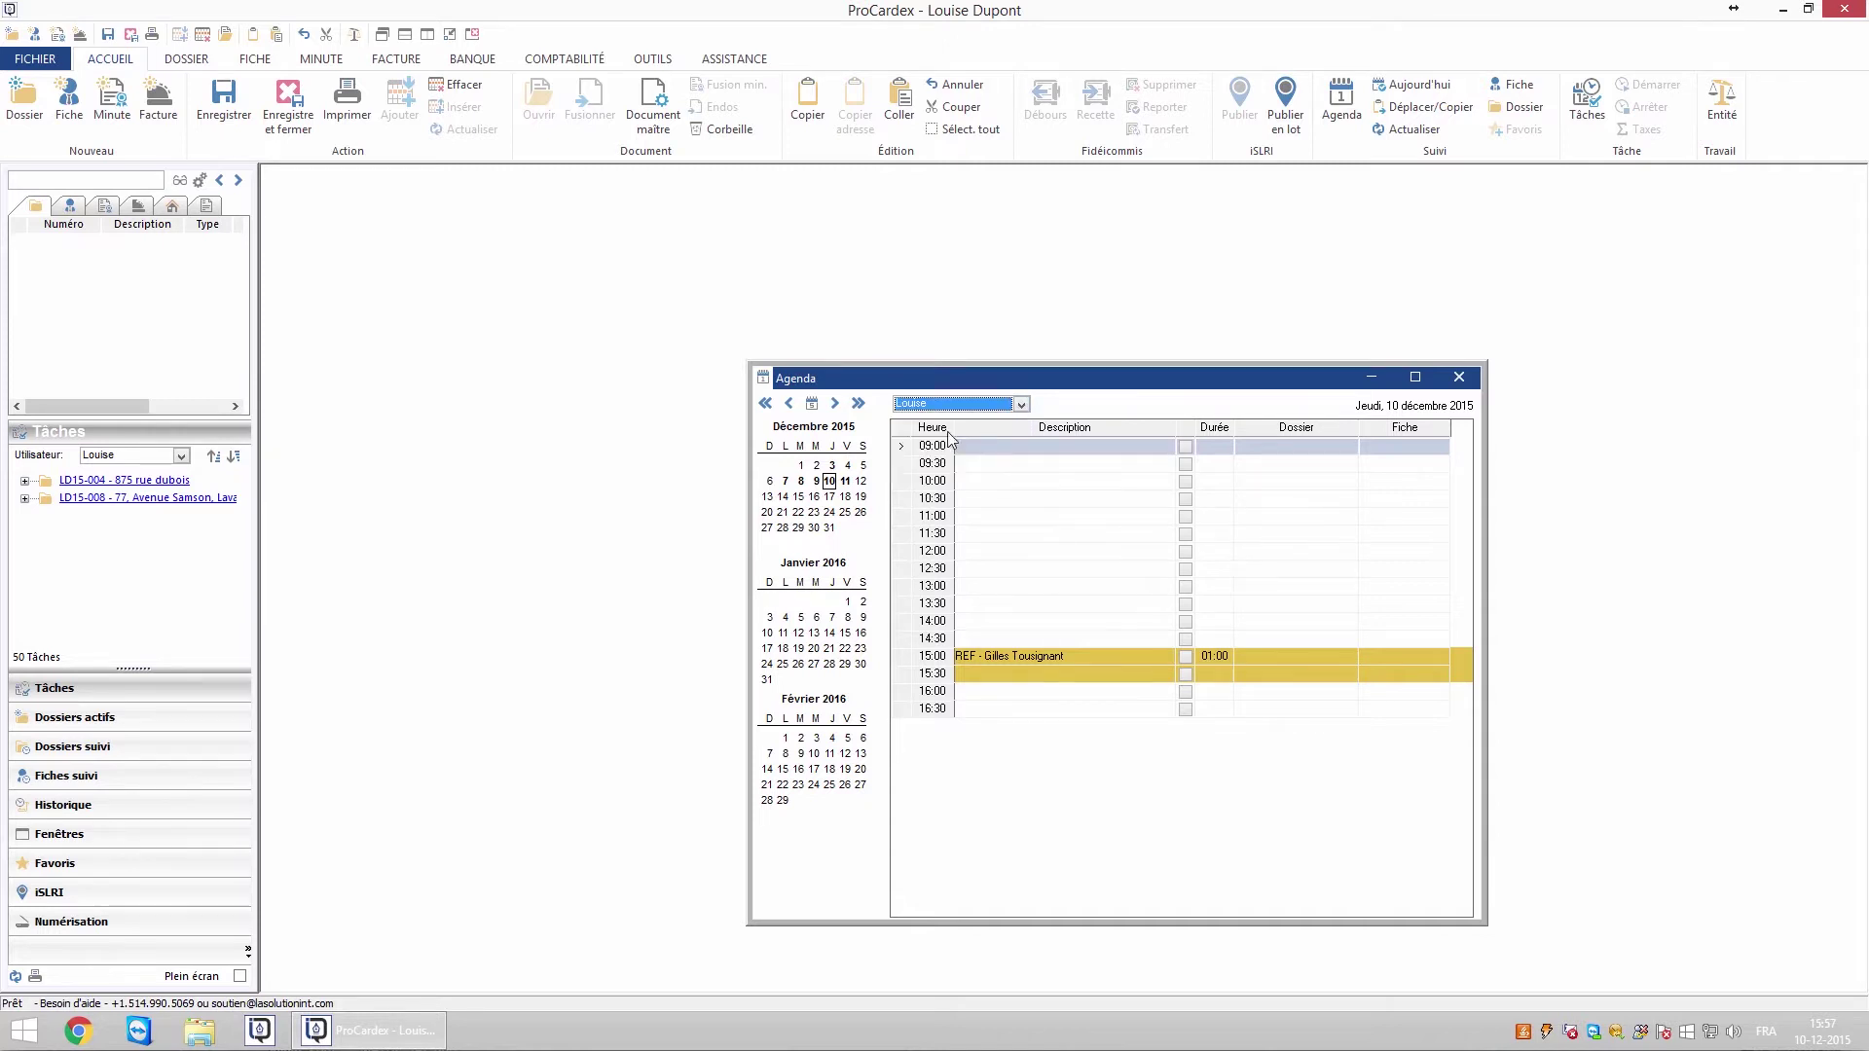
{"action": "left_click", "coordinate": [790, 404]}
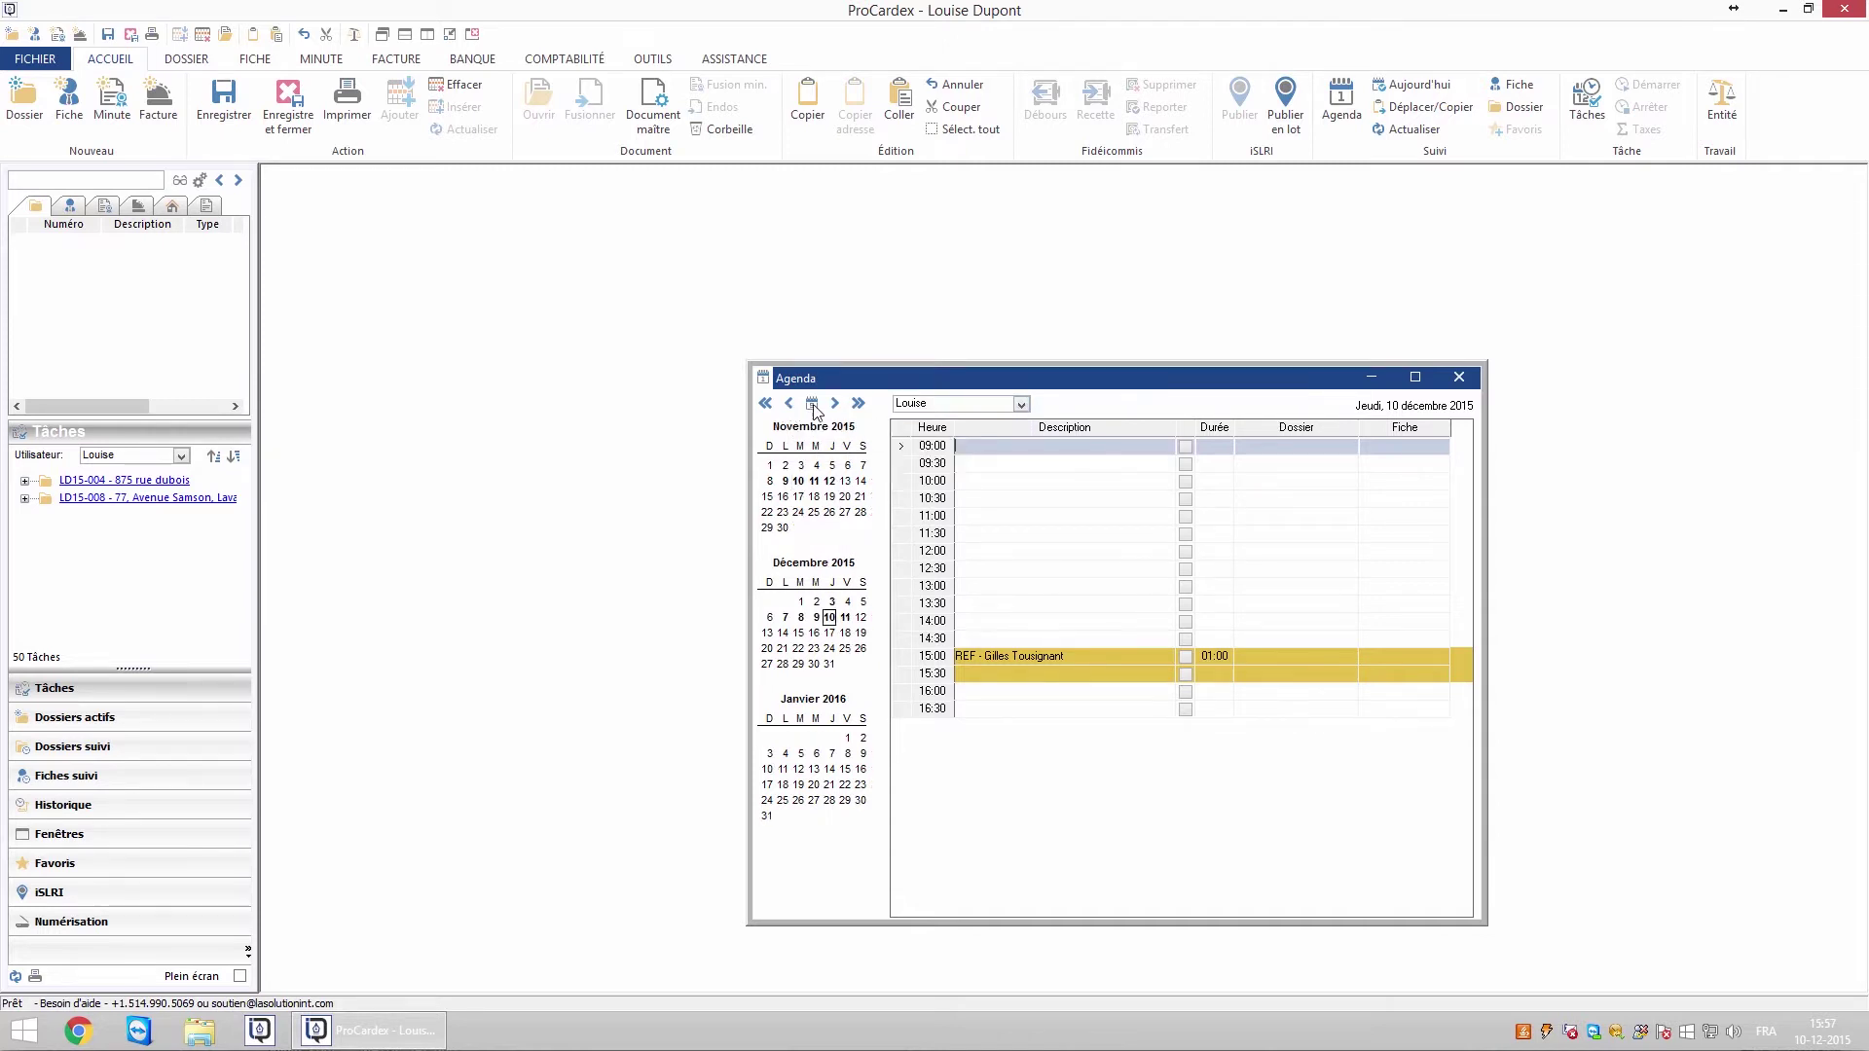
{"action": "left_click", "coordinate": [834, 404]}
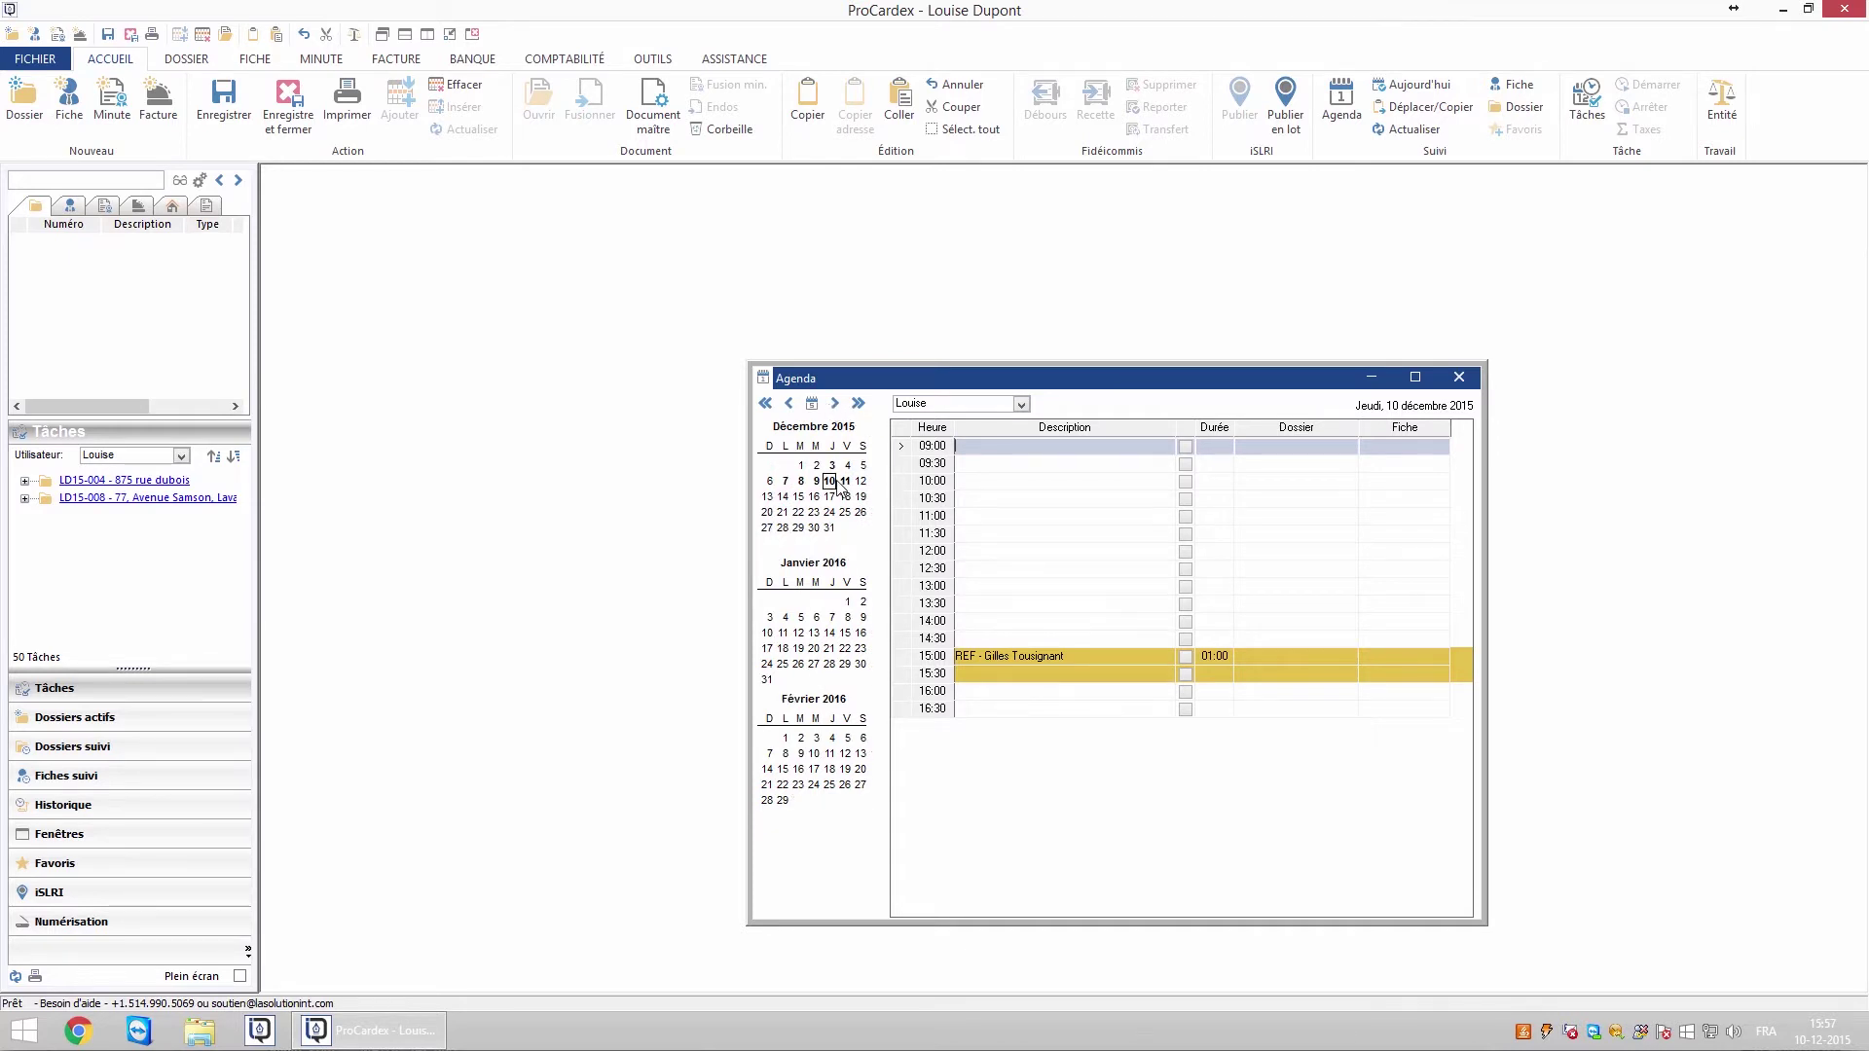
{"action": "left_click", "coordinate": [1427, 94]}
Book a 1:30 appointment at 10:00 described with the client's name, categorised Rencontre client
{"action": "left_click", "coordinate": [978, 482]}
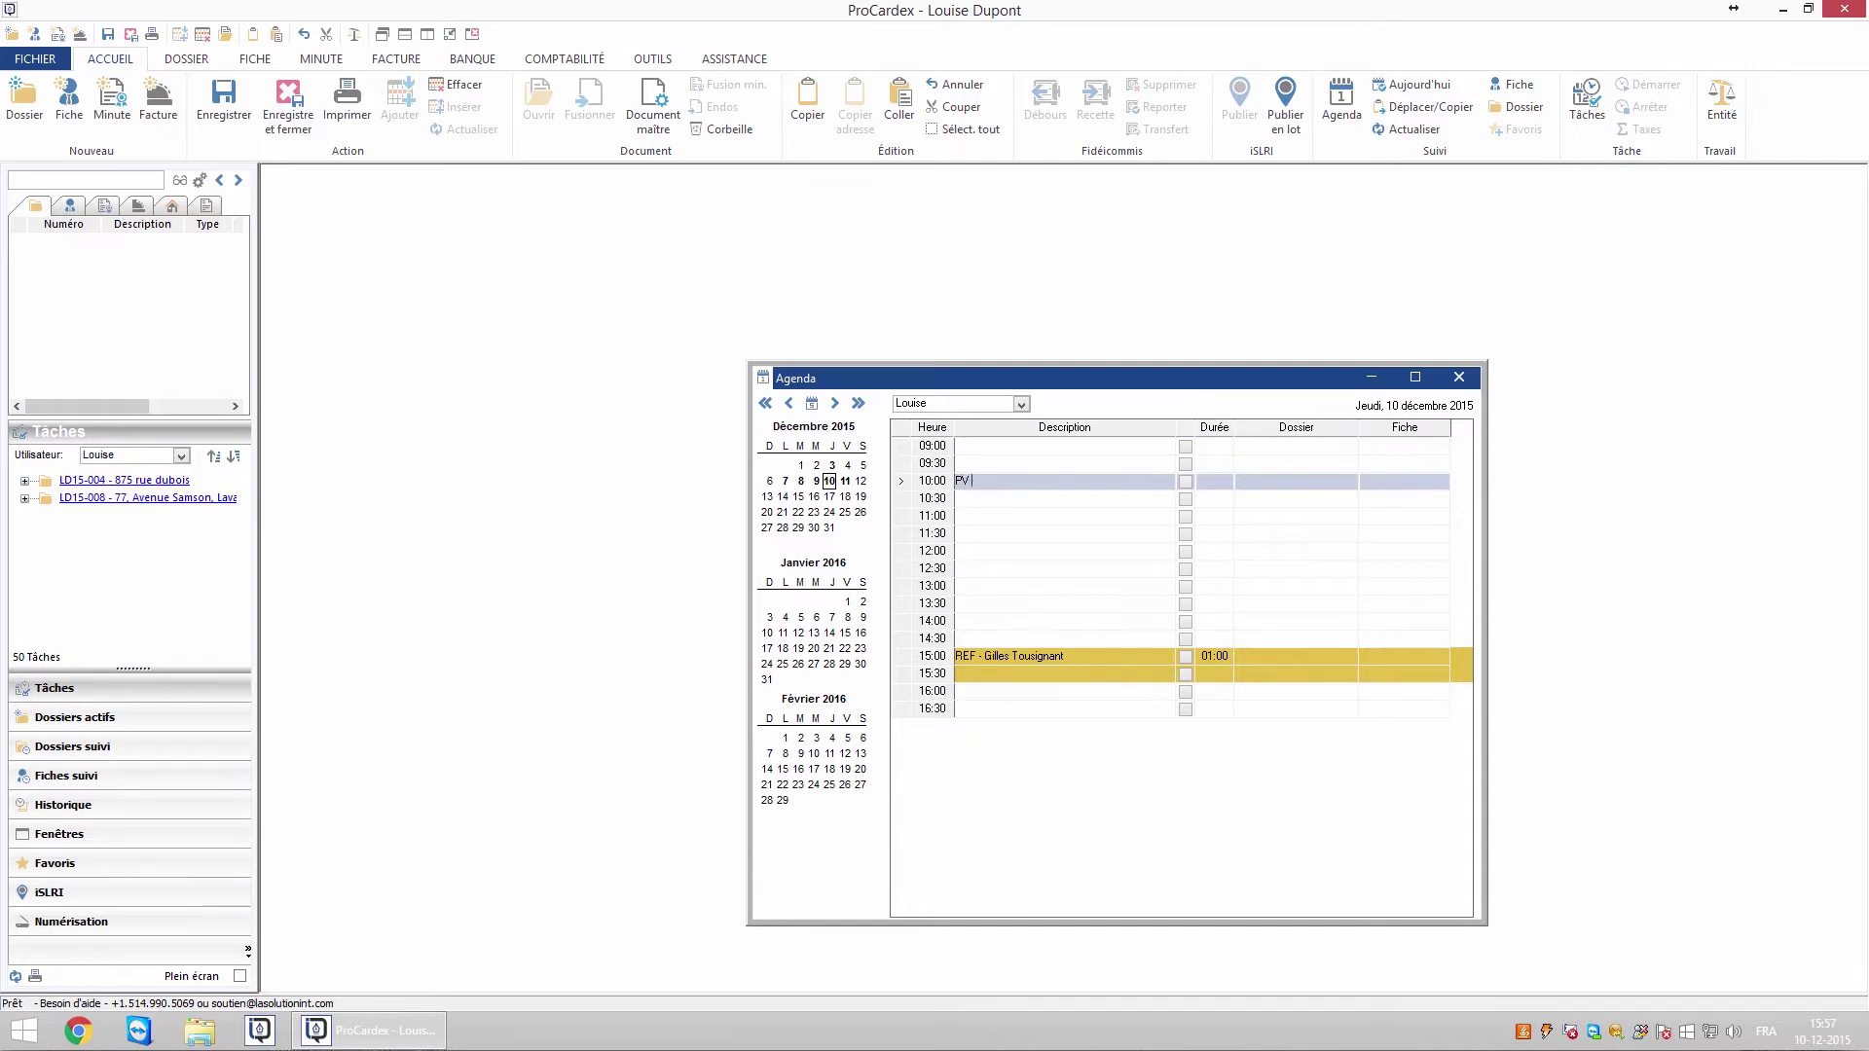
{"action": "key", "text": "Tab"}
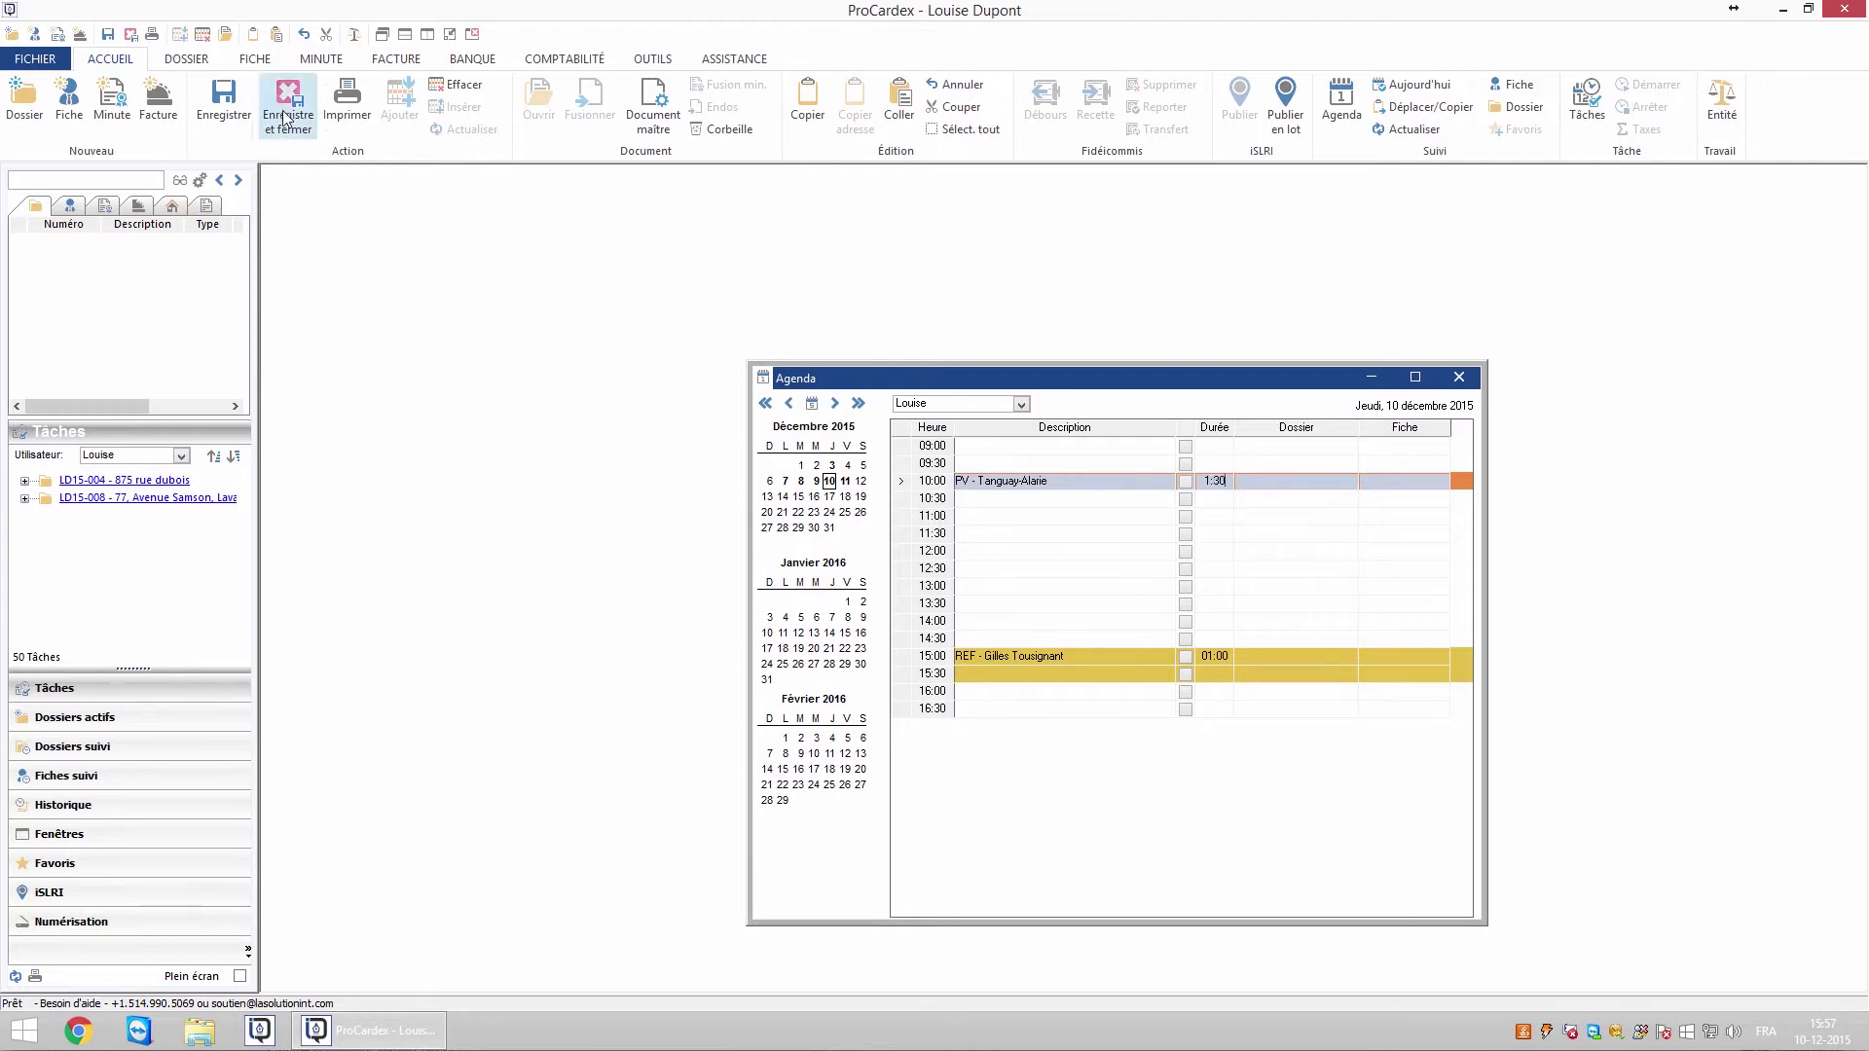
{"action": "left_click", "coordinate": [224, 98]}
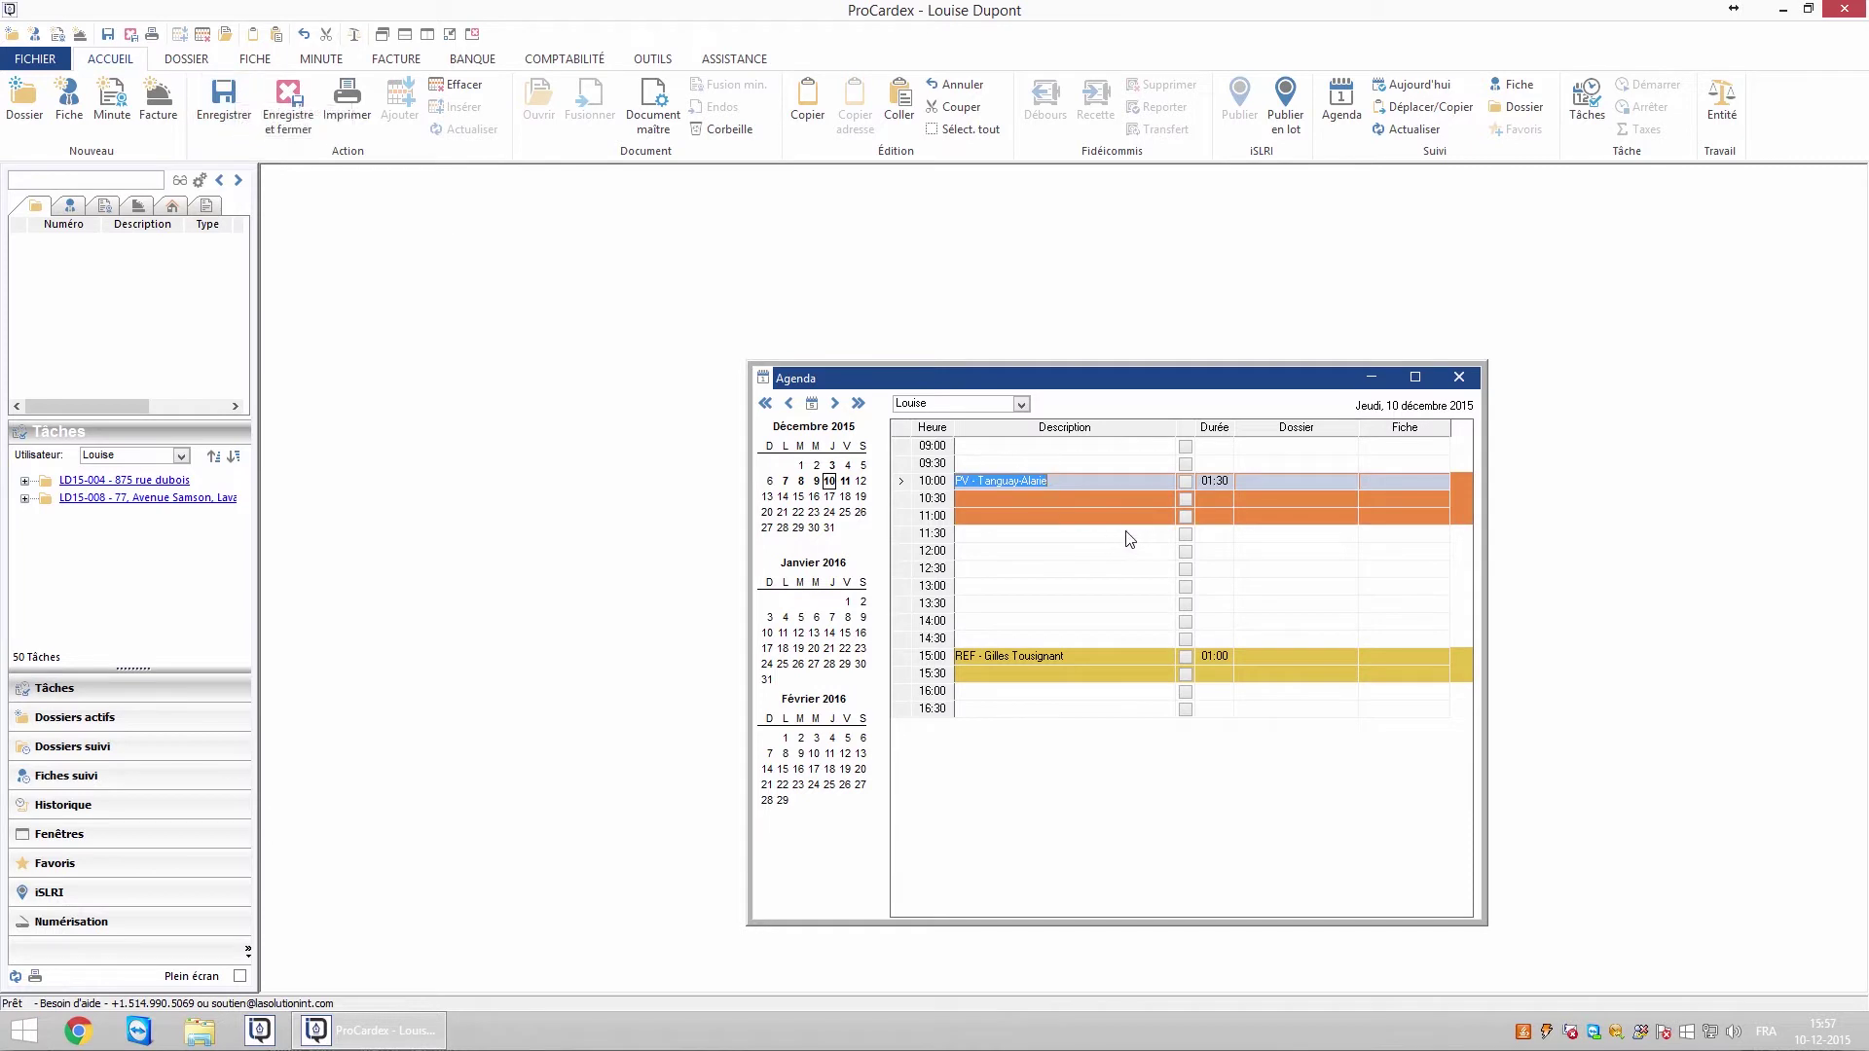
{"action": "left_click", "coordinate": [1186, 482]}
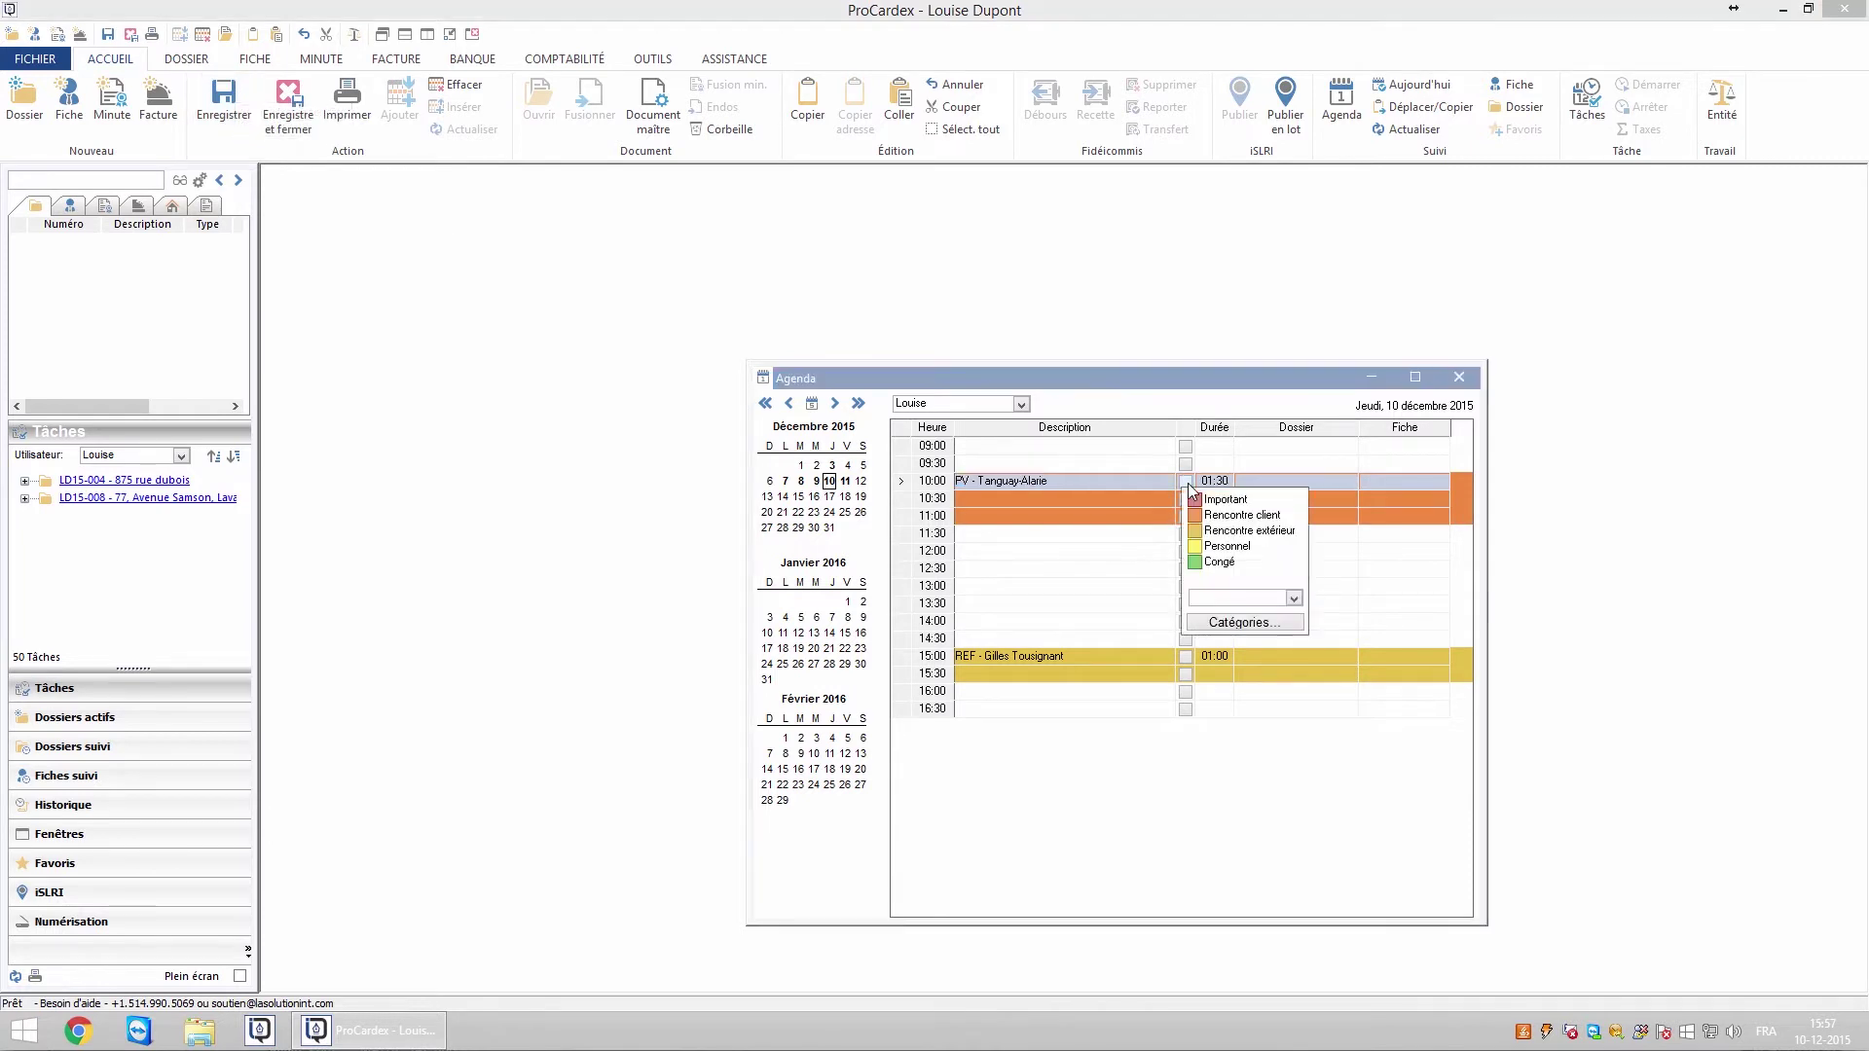
{"action": "left_click", "coordinate": [1157, 486]}
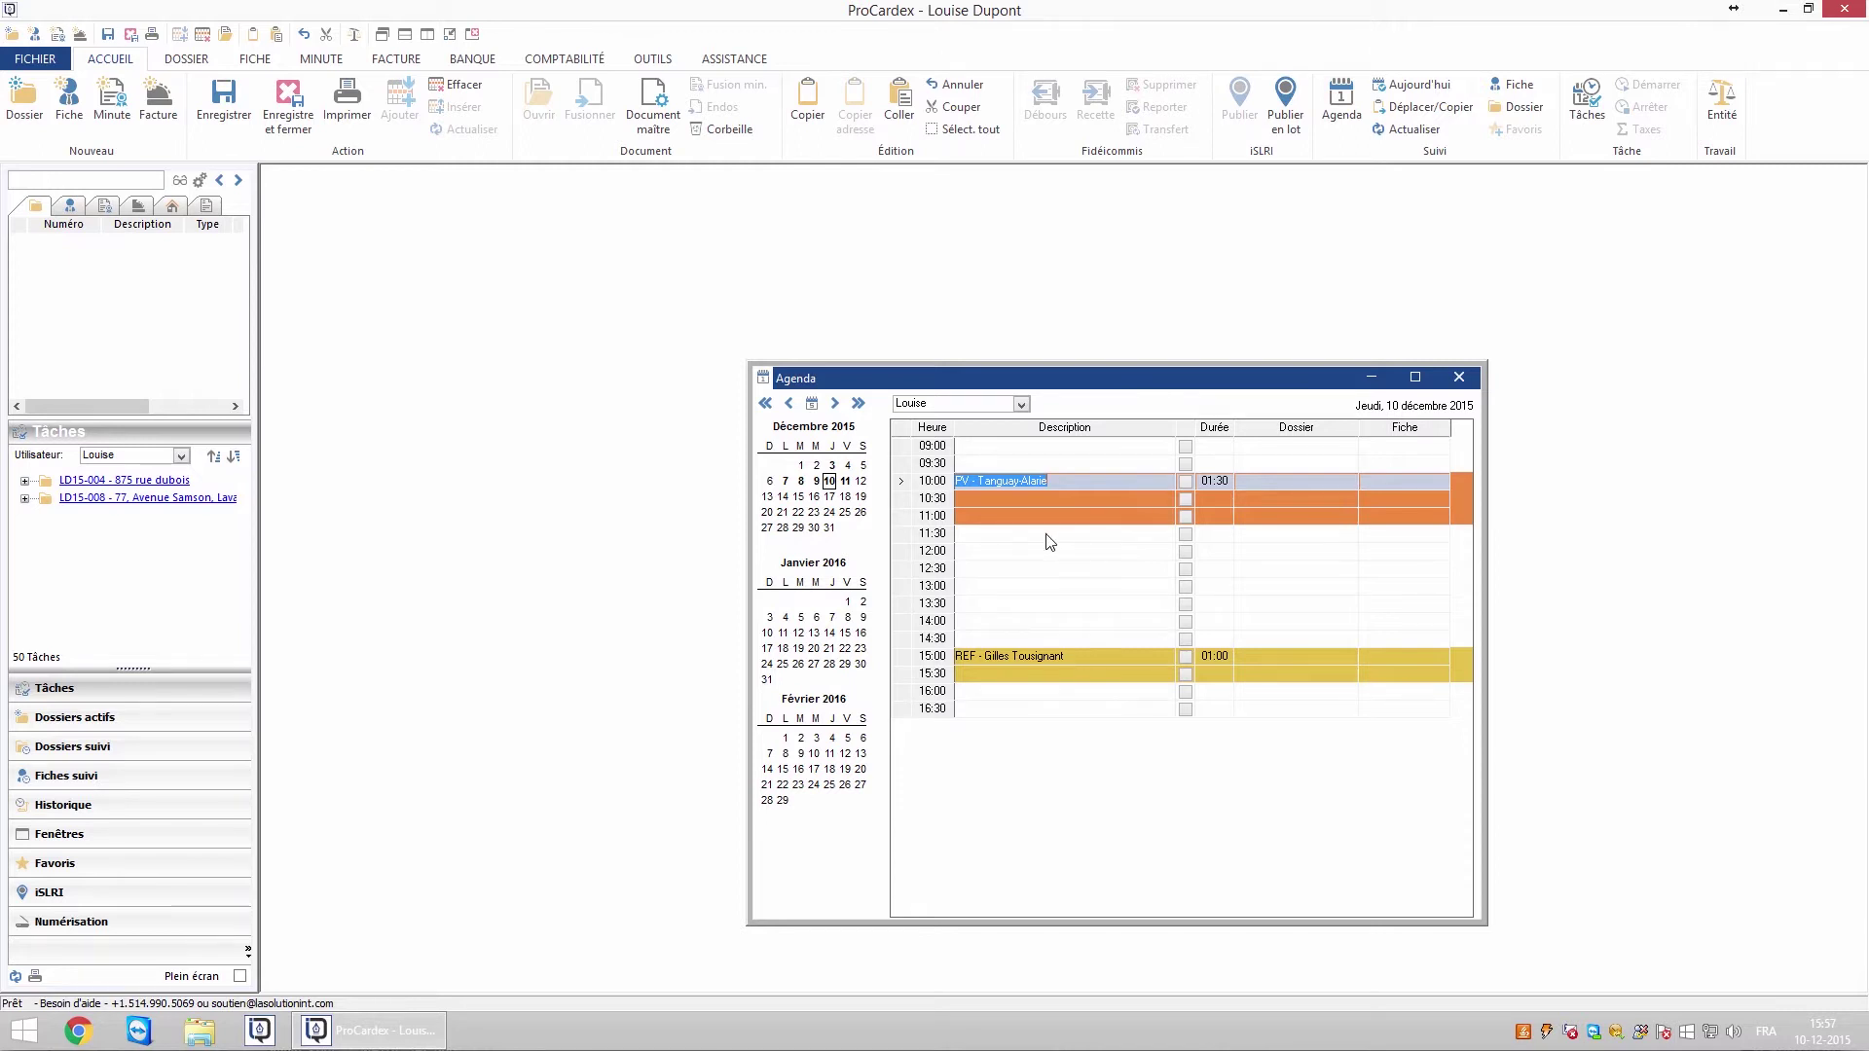
Attach dossier LD15-008 and its Acquereur1 record to the 10:00 appointment from Dossiers actifs
{"action": "left_click", "coordinate": [125, 717]}
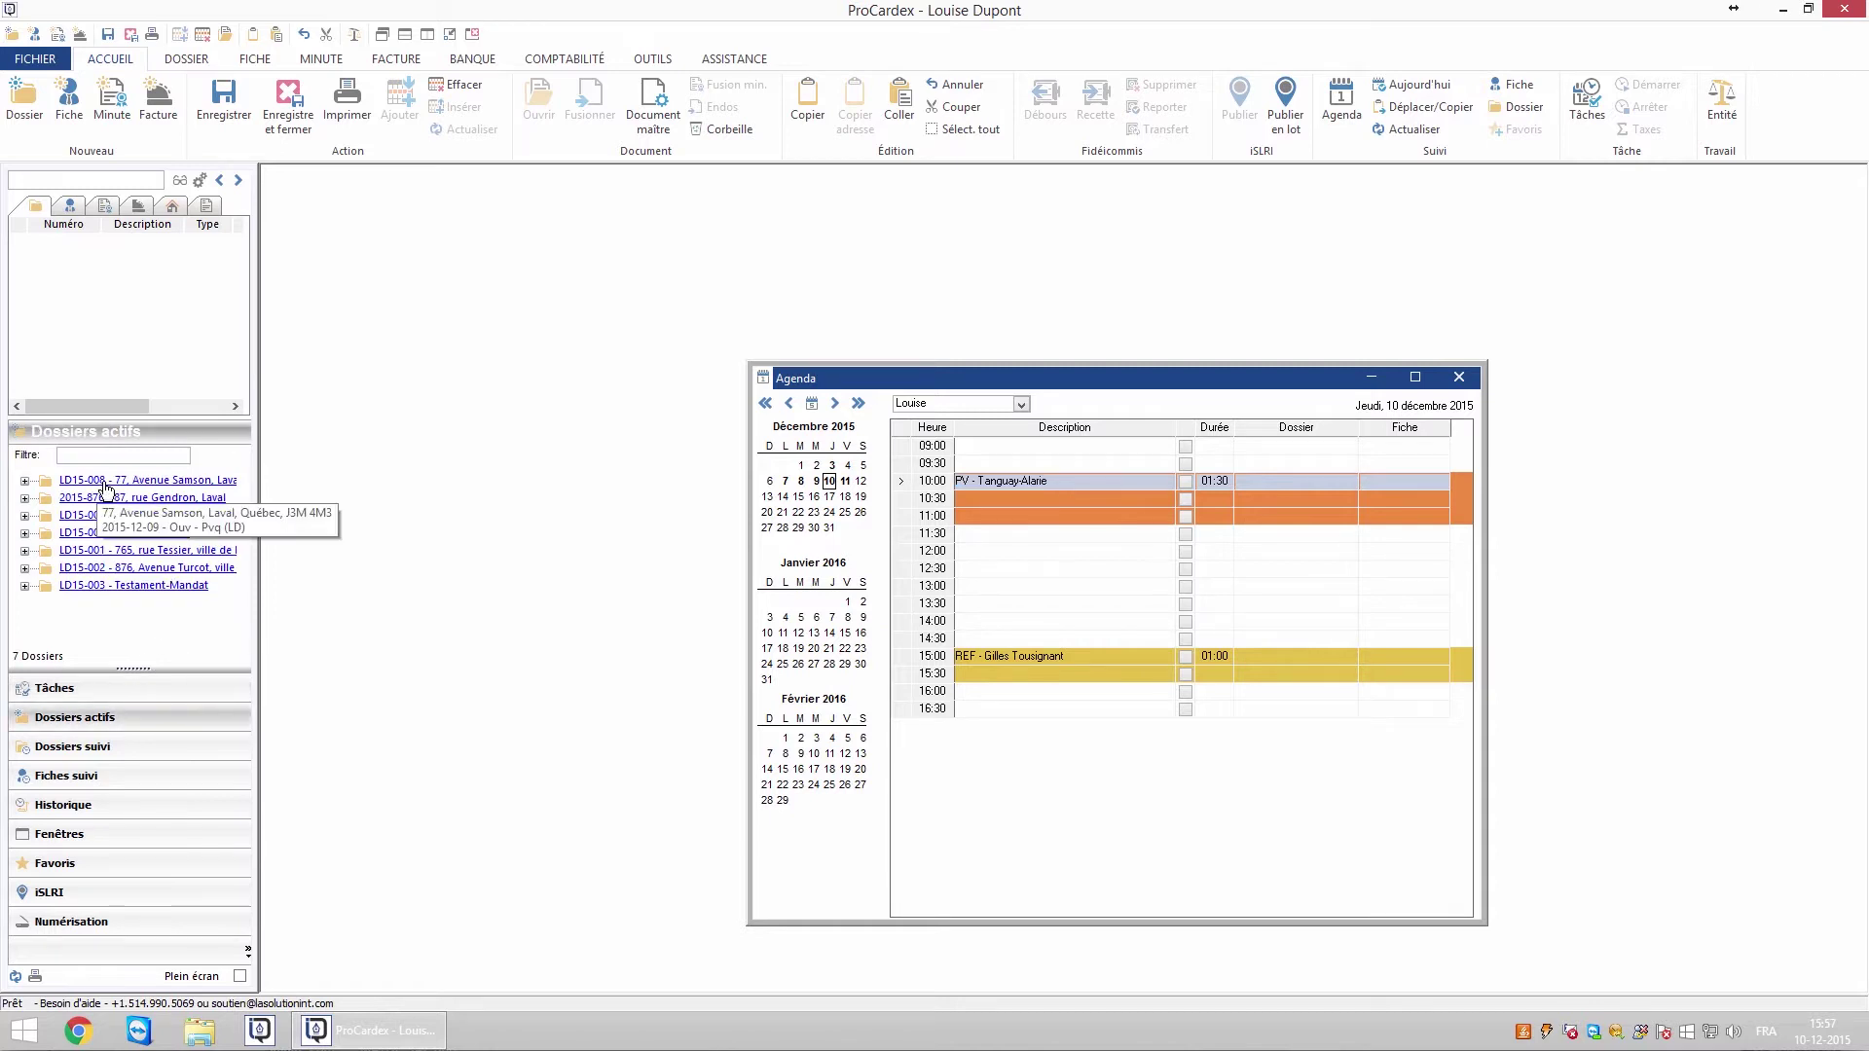
{"action": "left_click_drag", "start_coordinate": [105, 484], "coordinate": [1277, 481]}
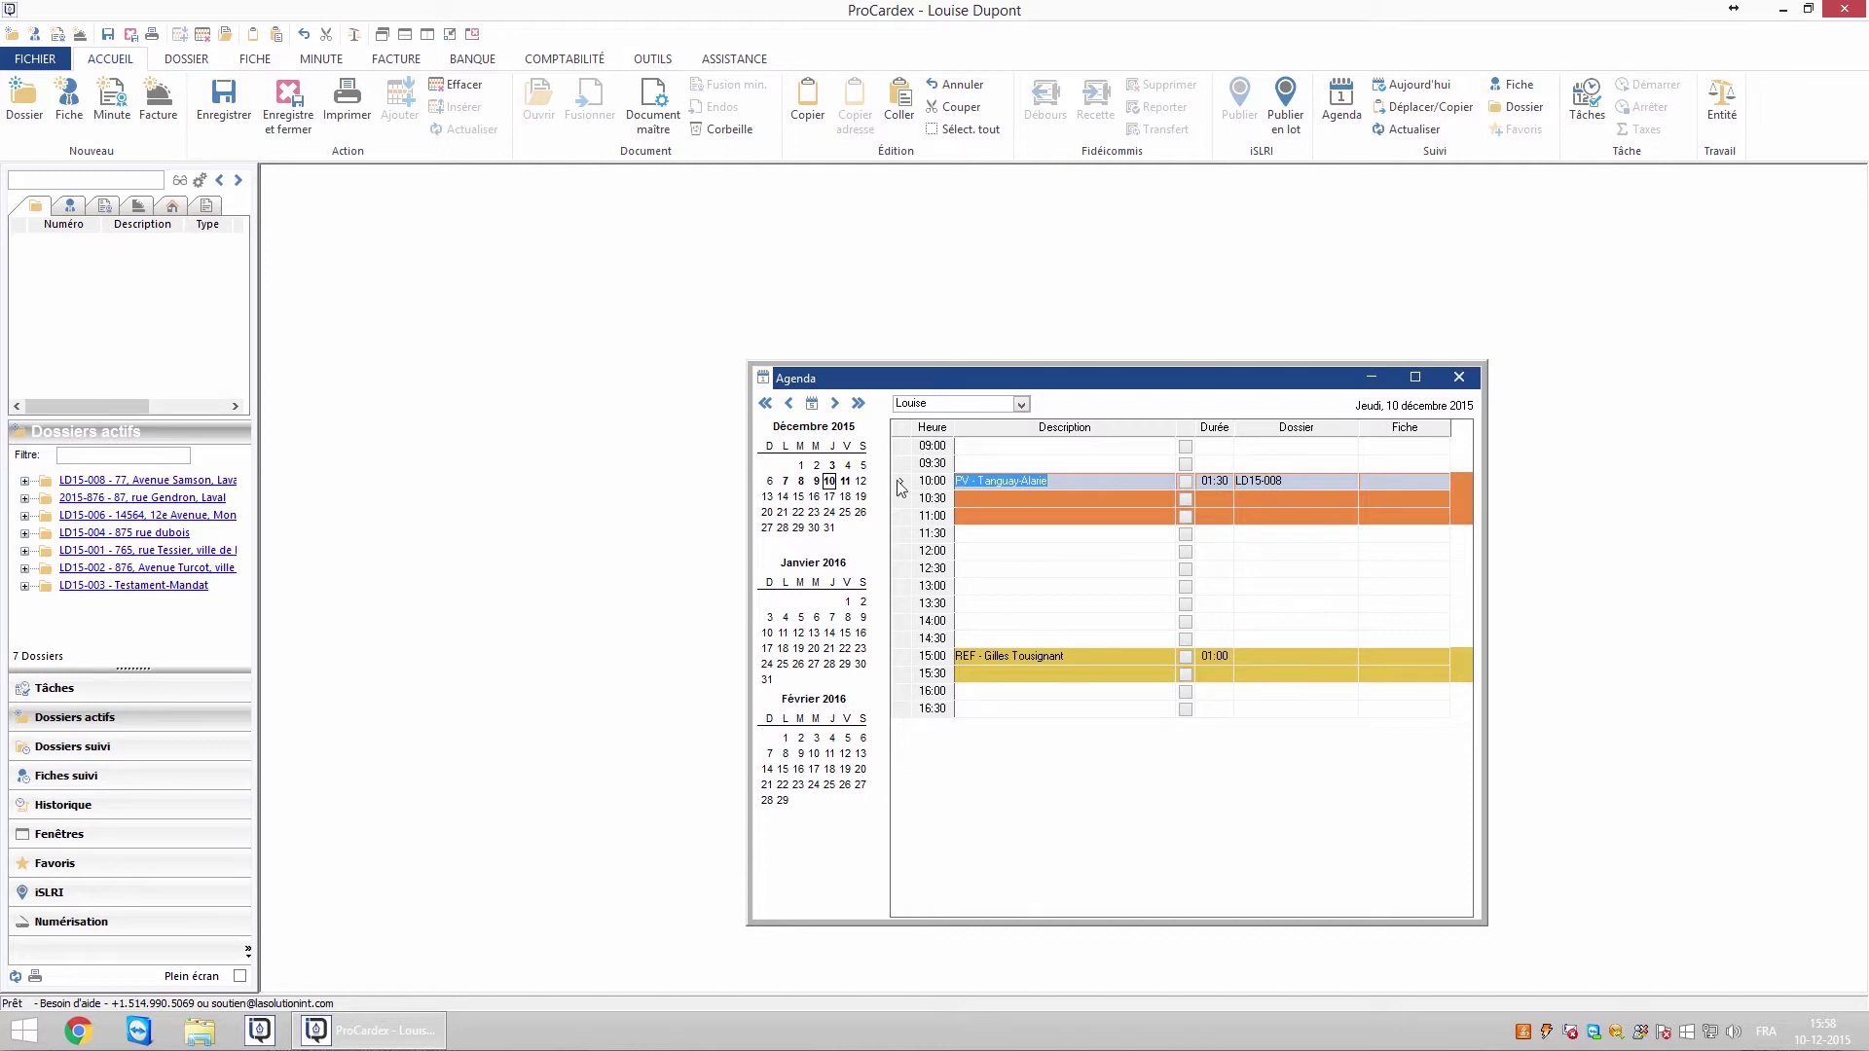
{"action": "left_click", "coordinate": [24, 481]}
{"action": "left_click_drag", "start_coordinate": [247, 500], "coordinate": [240, 590]}
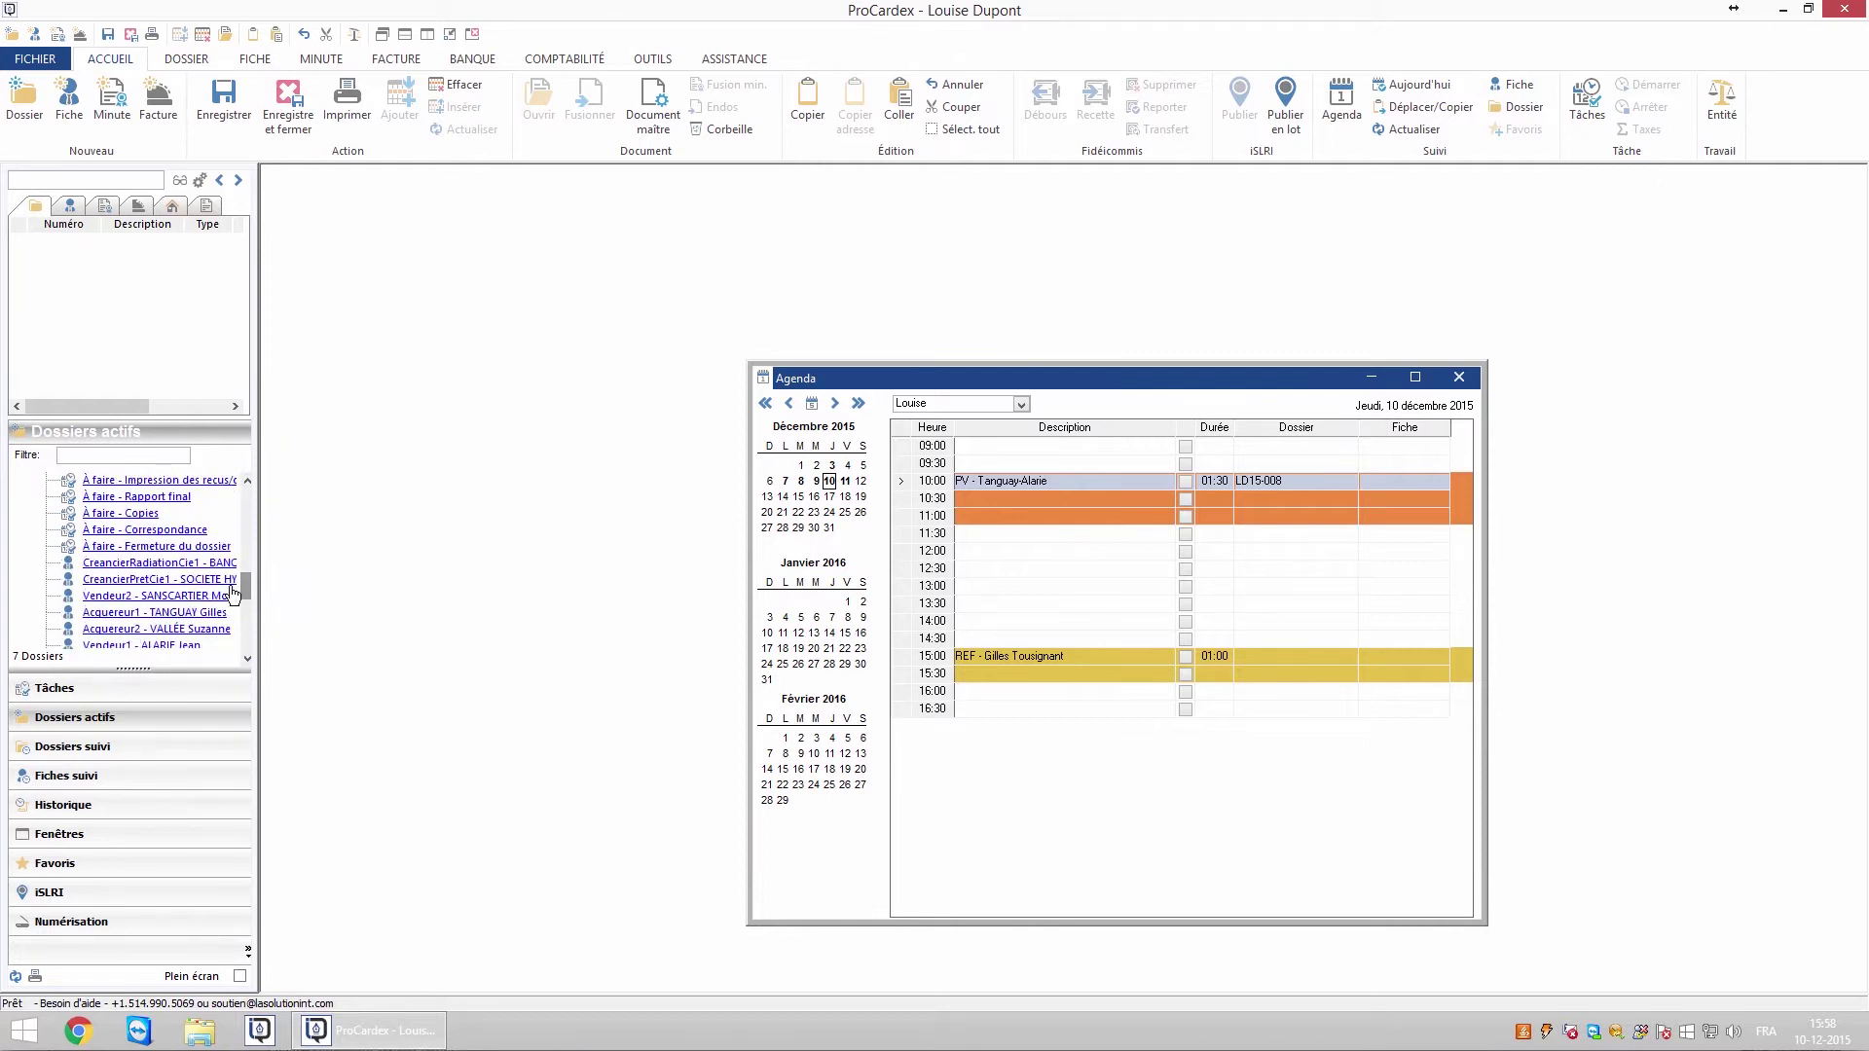
{"action": "left_click_drag", "start_coordinate": [209, 620], "coordinate": [1375, 481]}
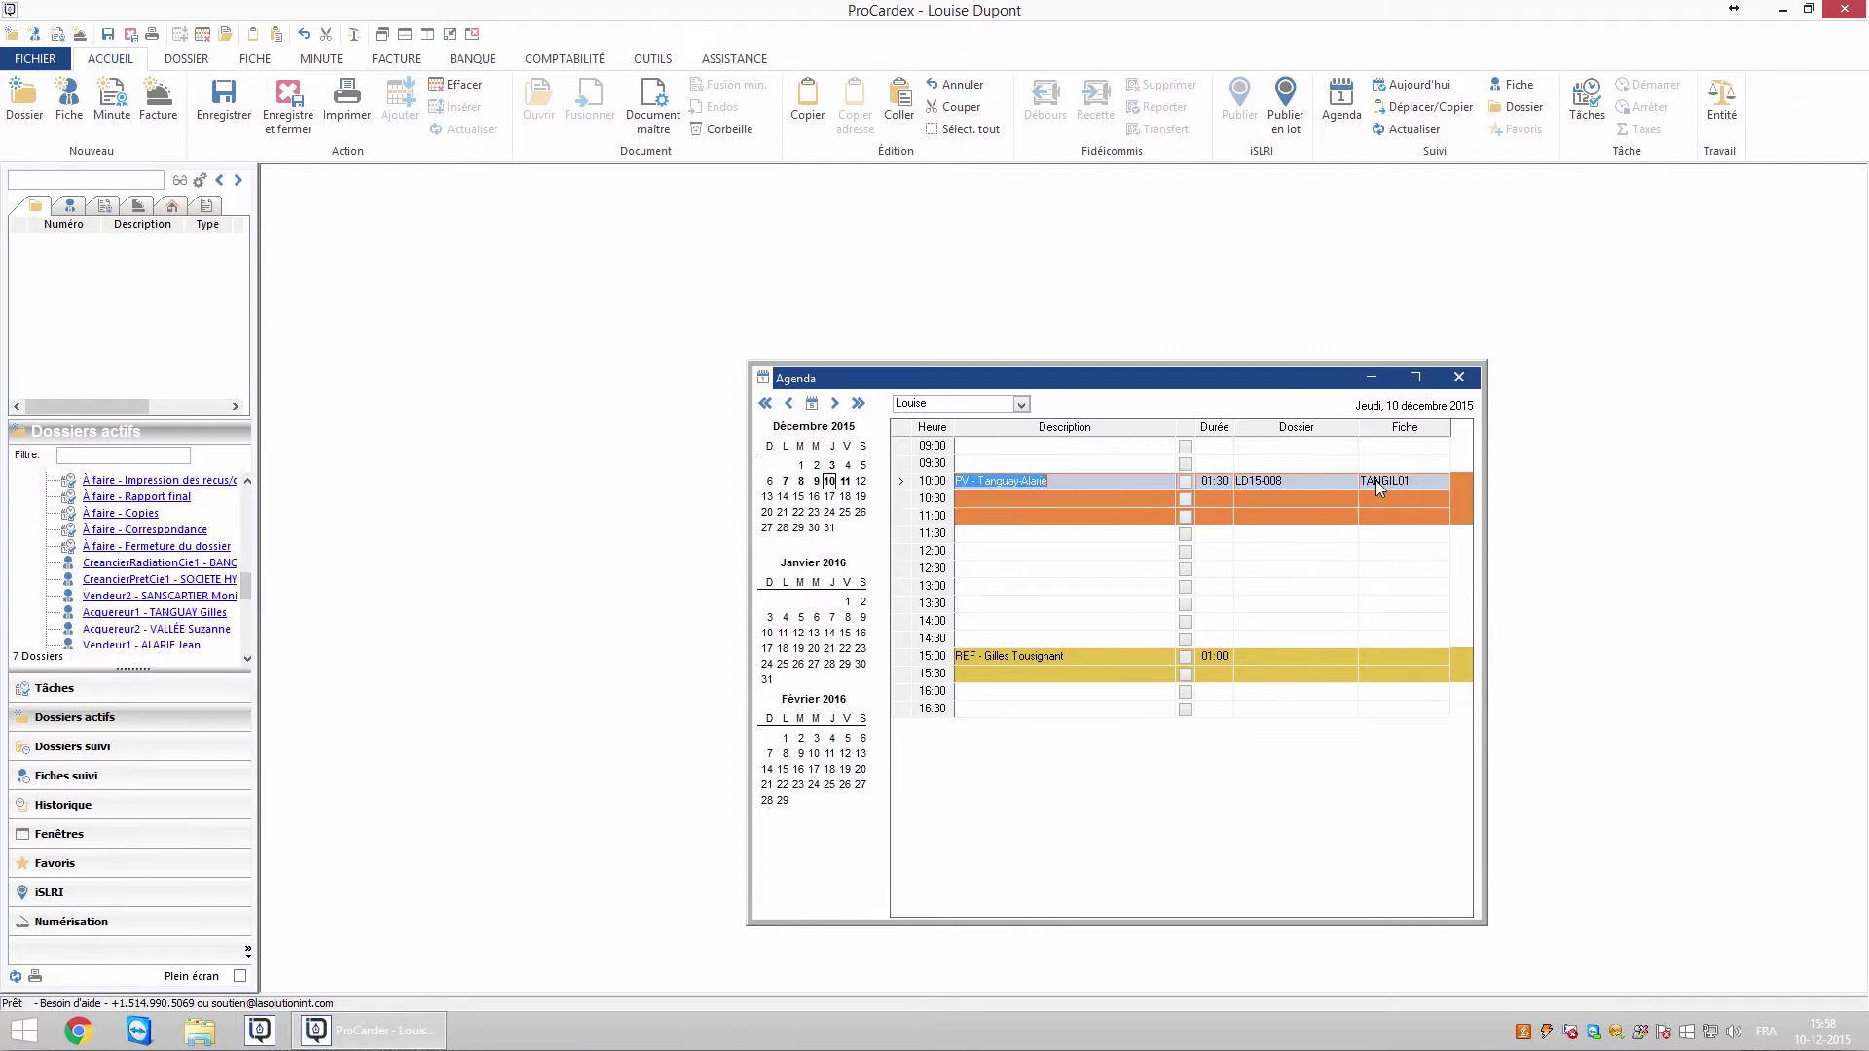
Verify the appointment in the dossier's and the buyer record's Historique, then close both
{"action": "double_click", "coordinate": [1287, 482]}
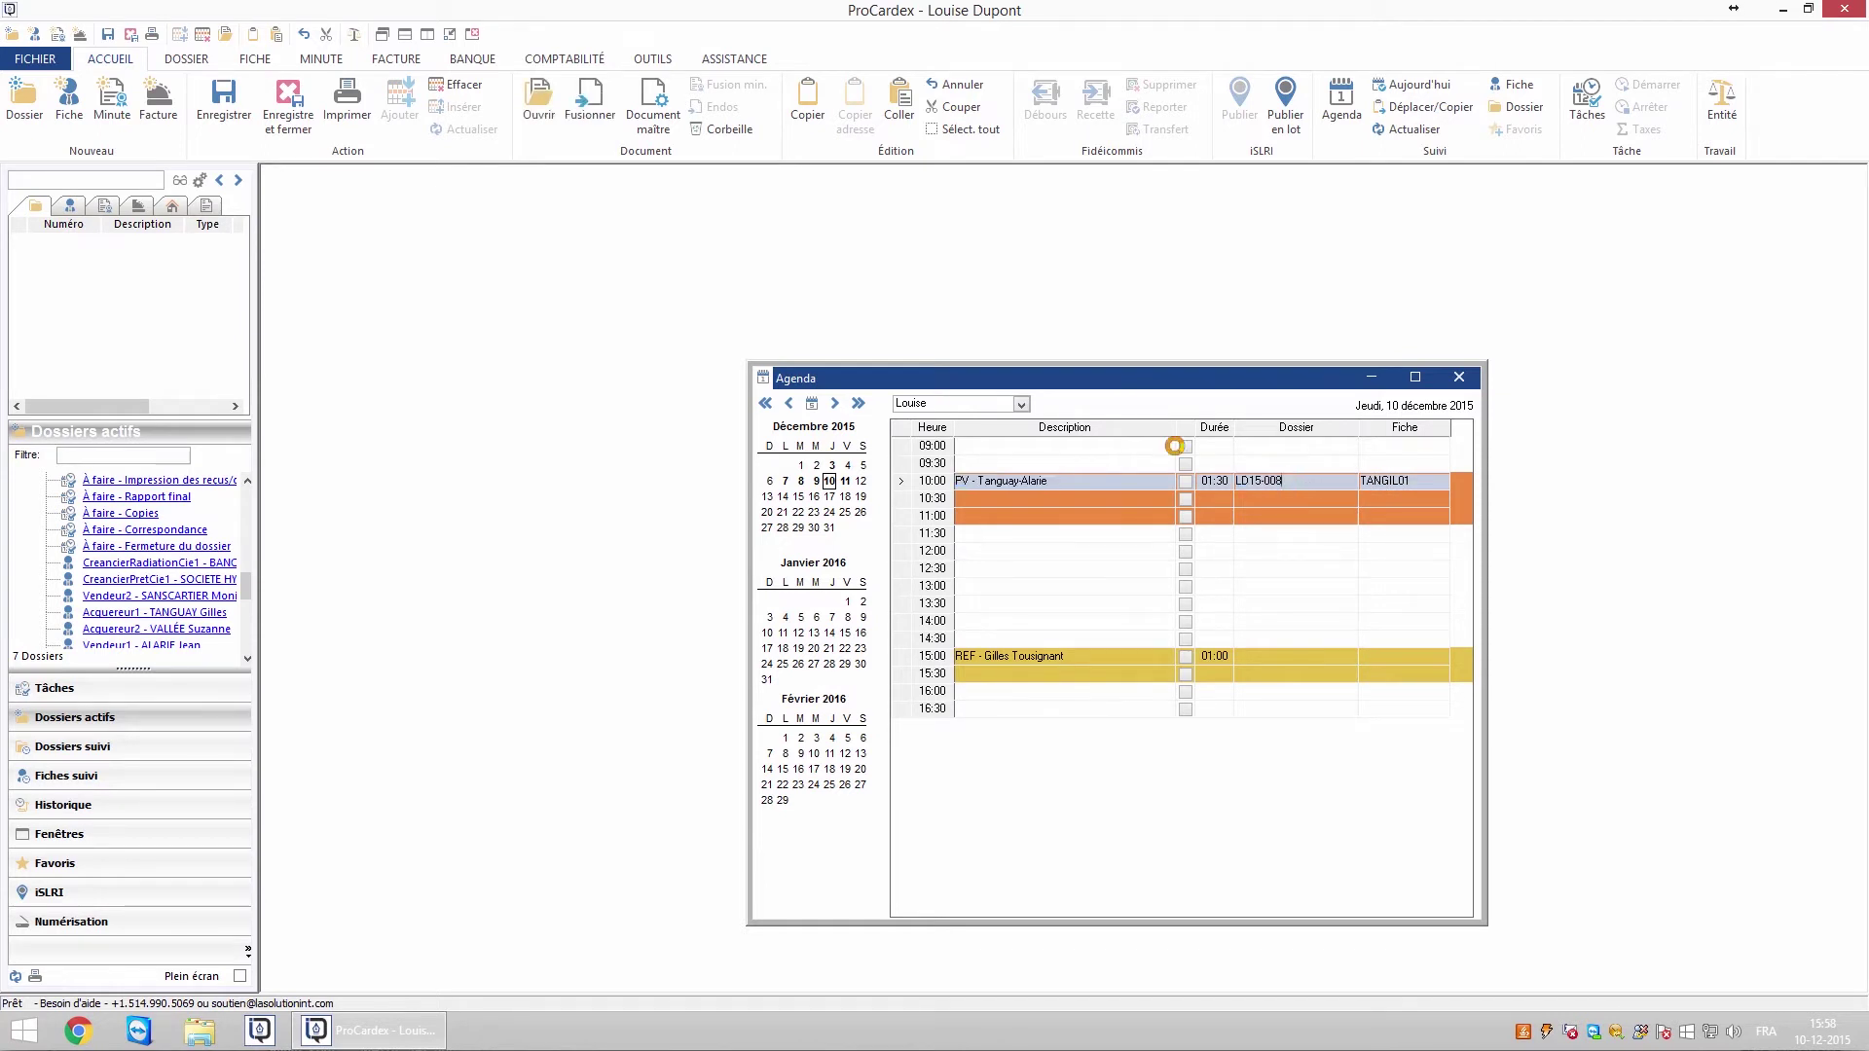
{"action": "left_click", "coordinate": [960, 260]}
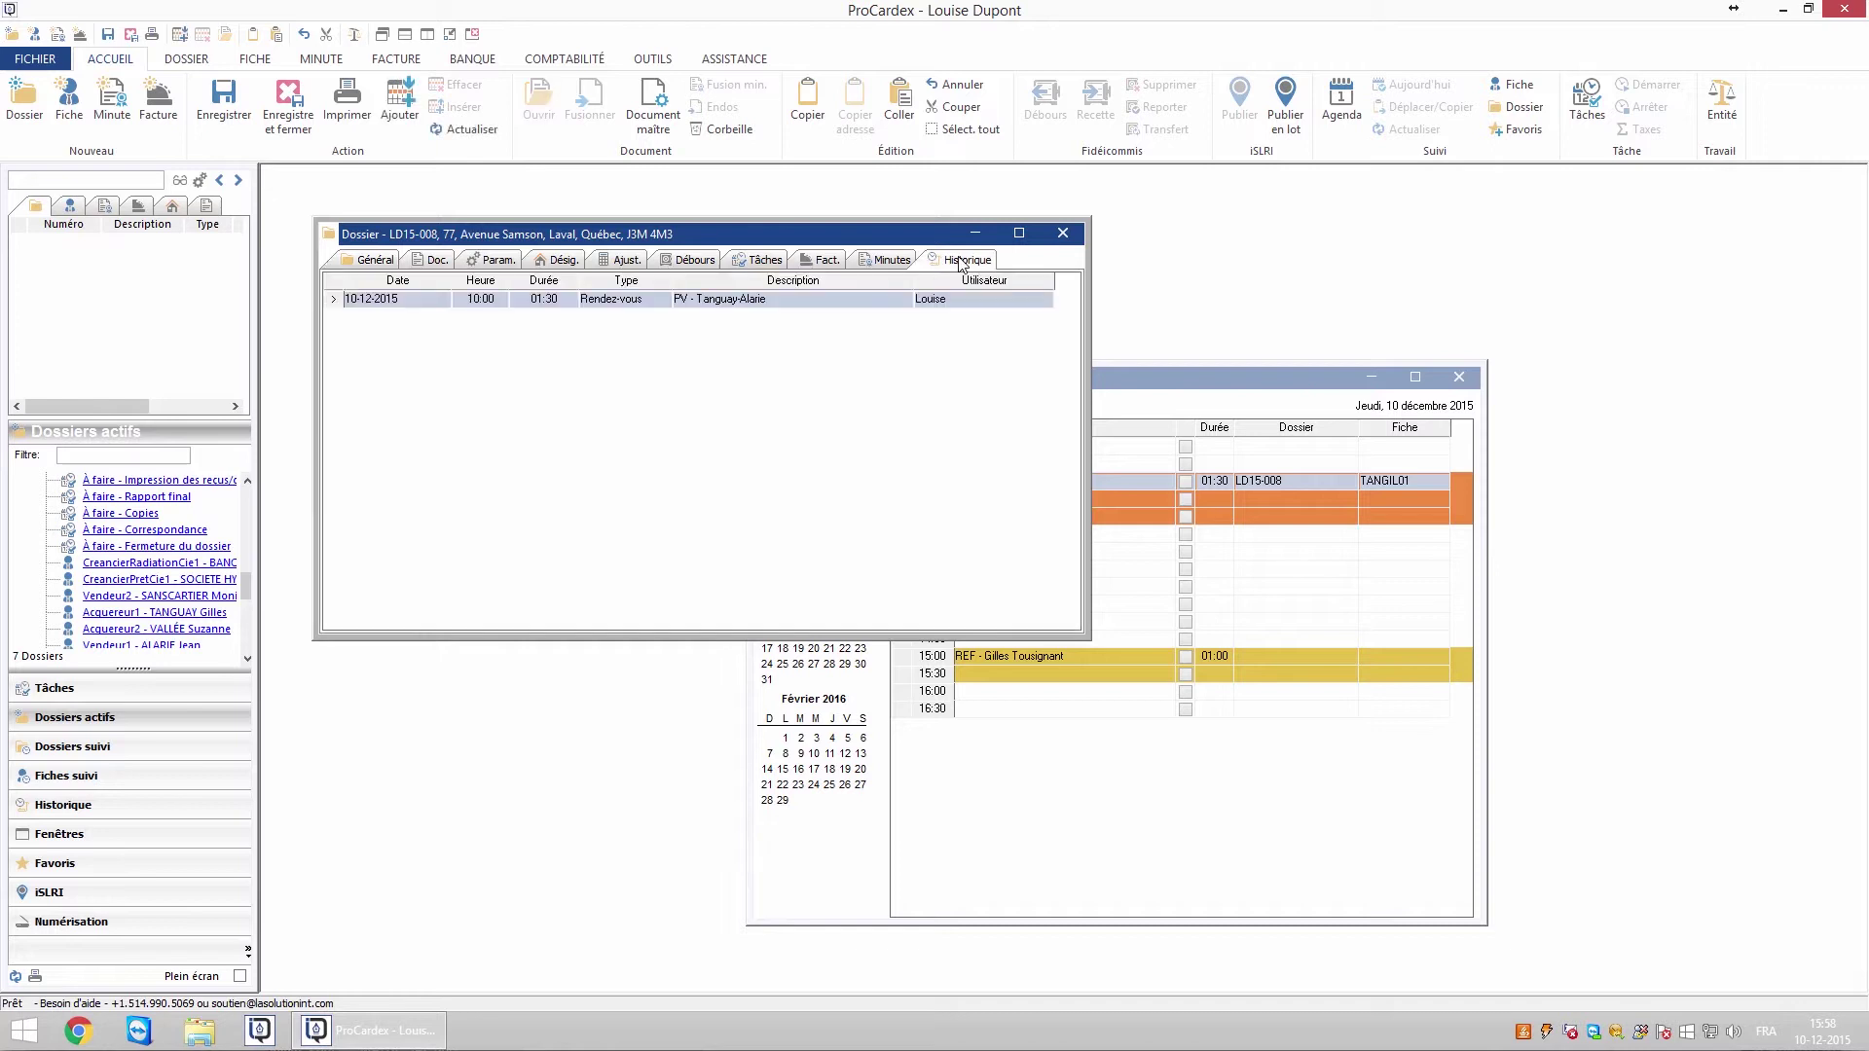
{"action": "left_click", "coordinate": [1062, 234]}
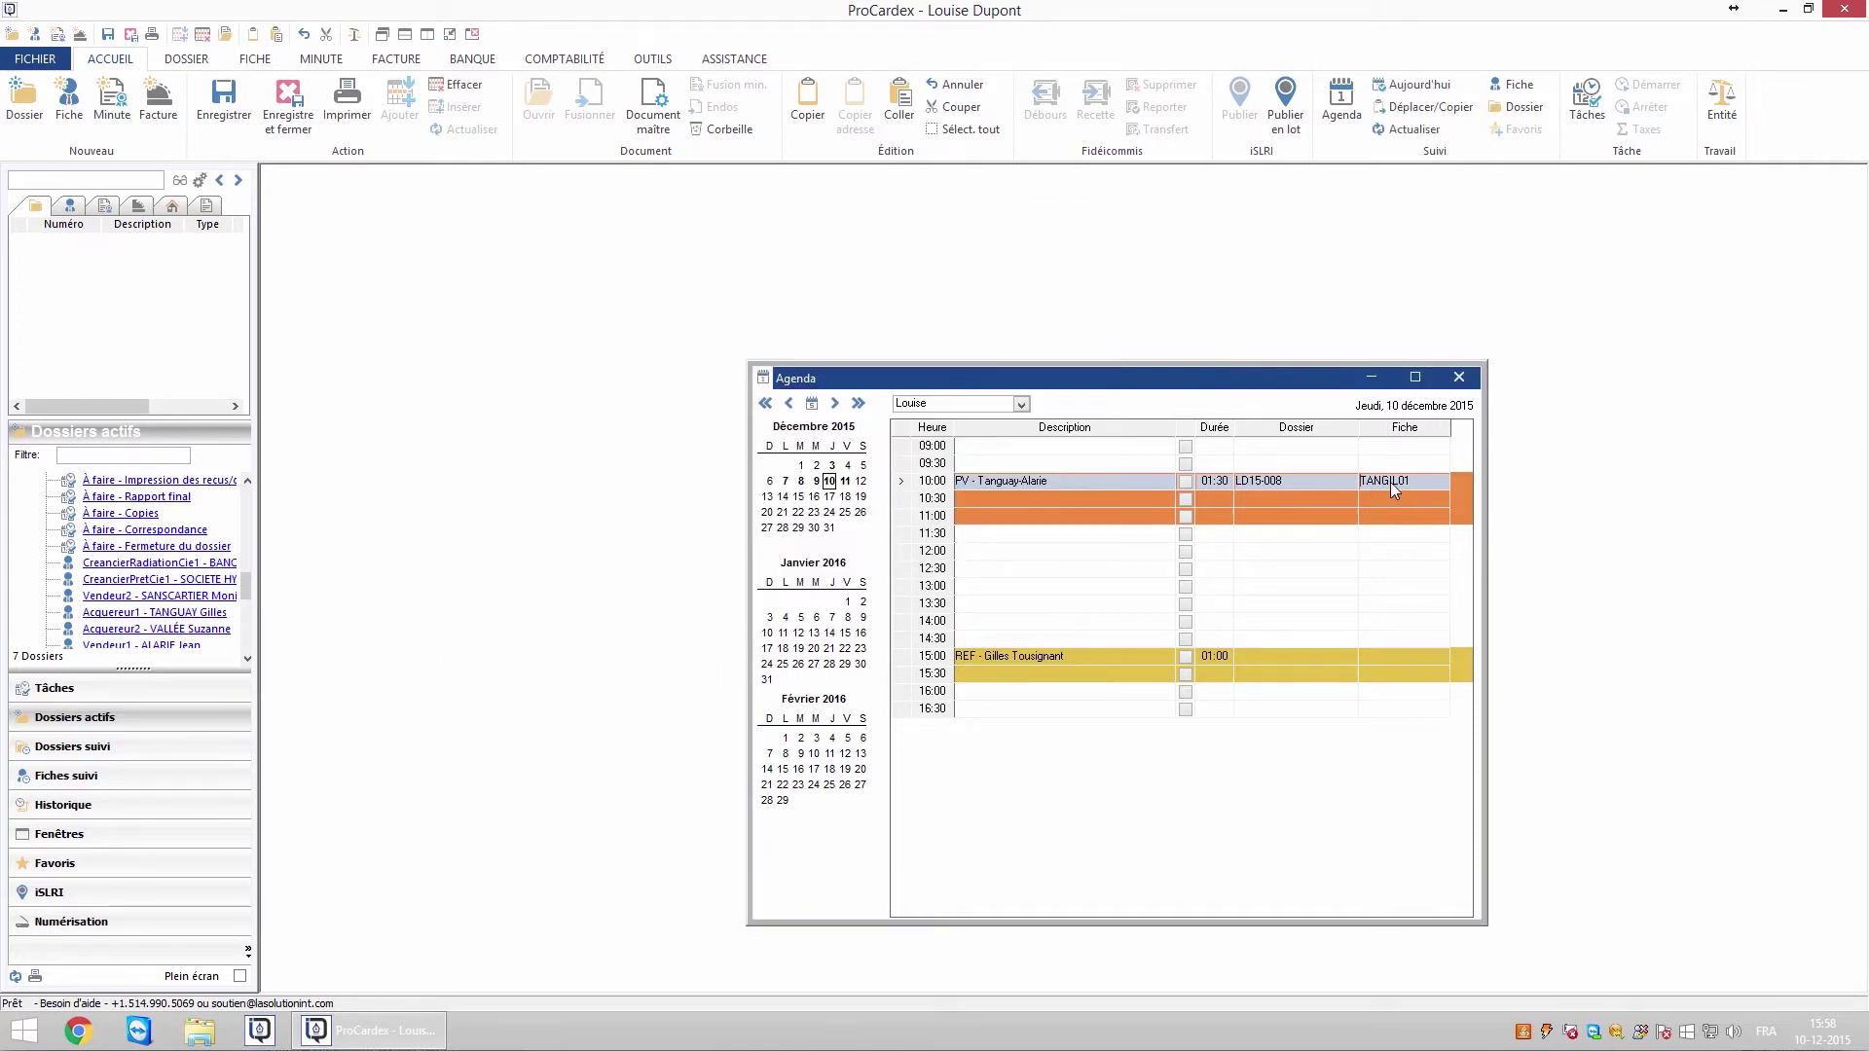
{"action": "left_click", "coordinate": [915, 284]}
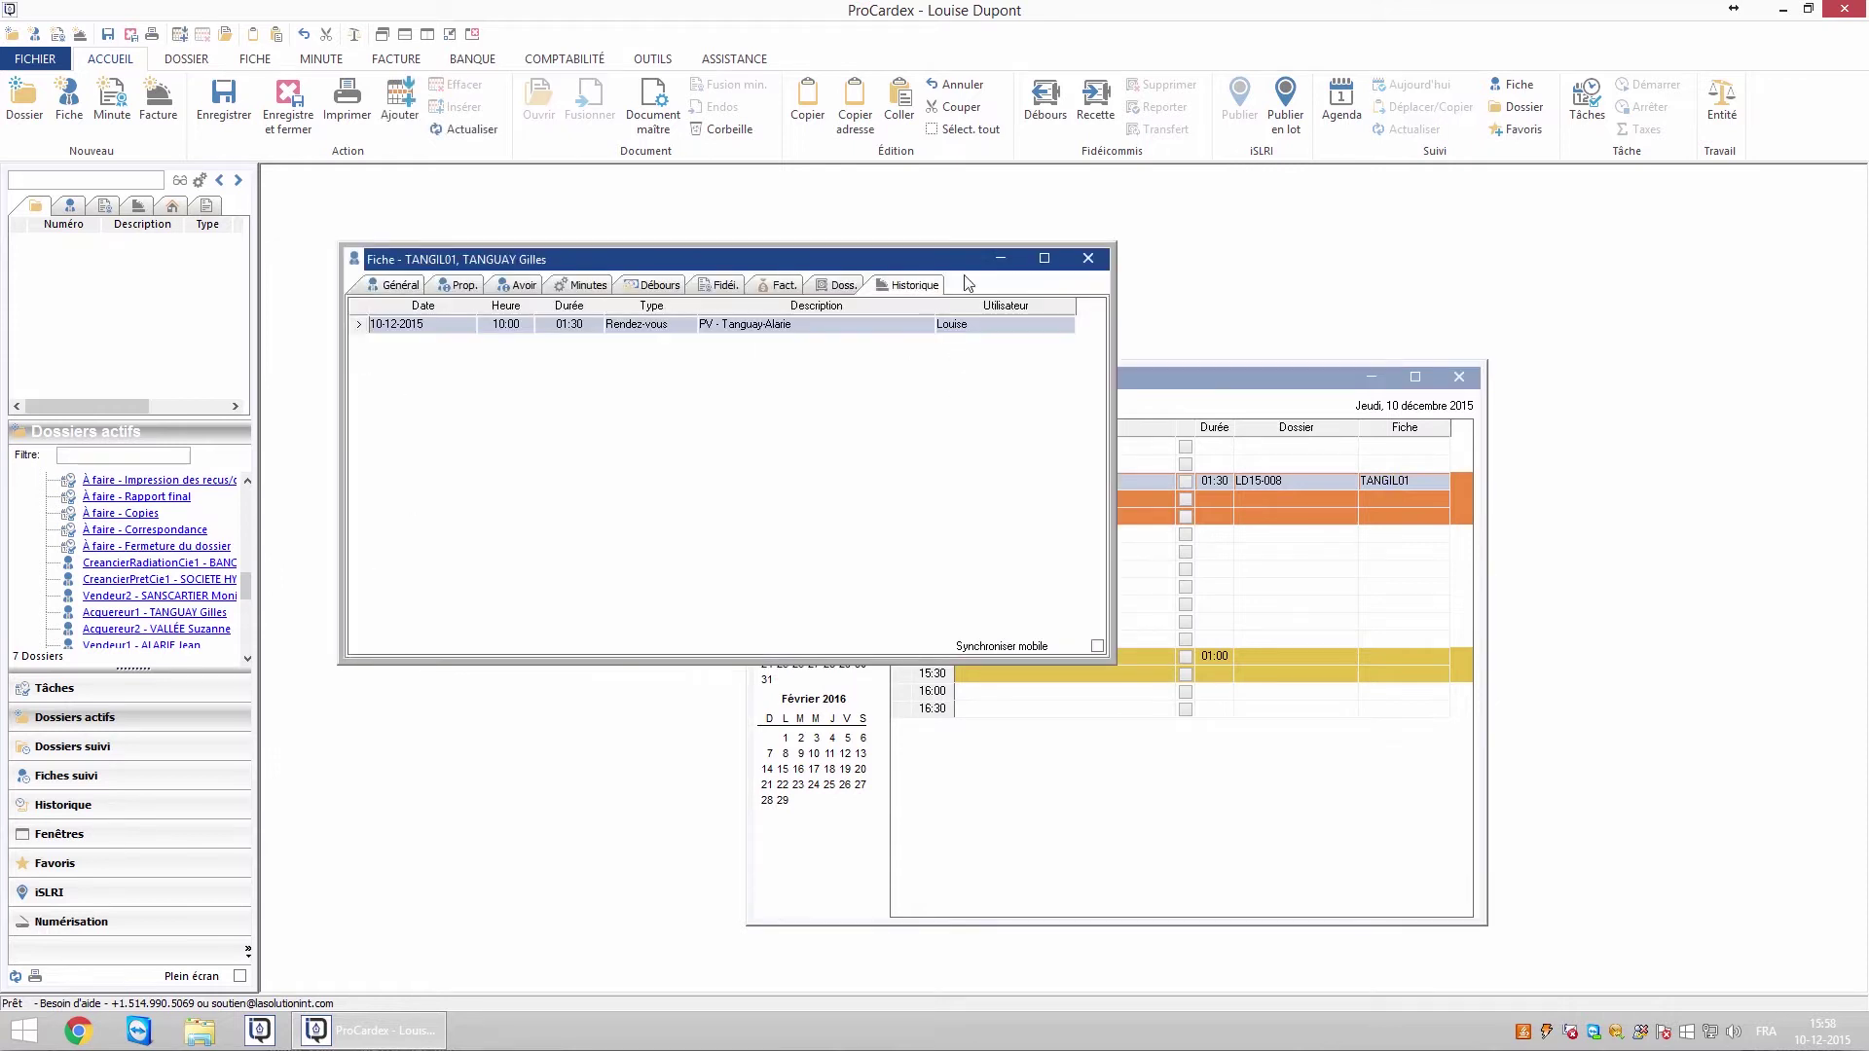
{"action": "left_click", "coordinate": [1087, 259]}
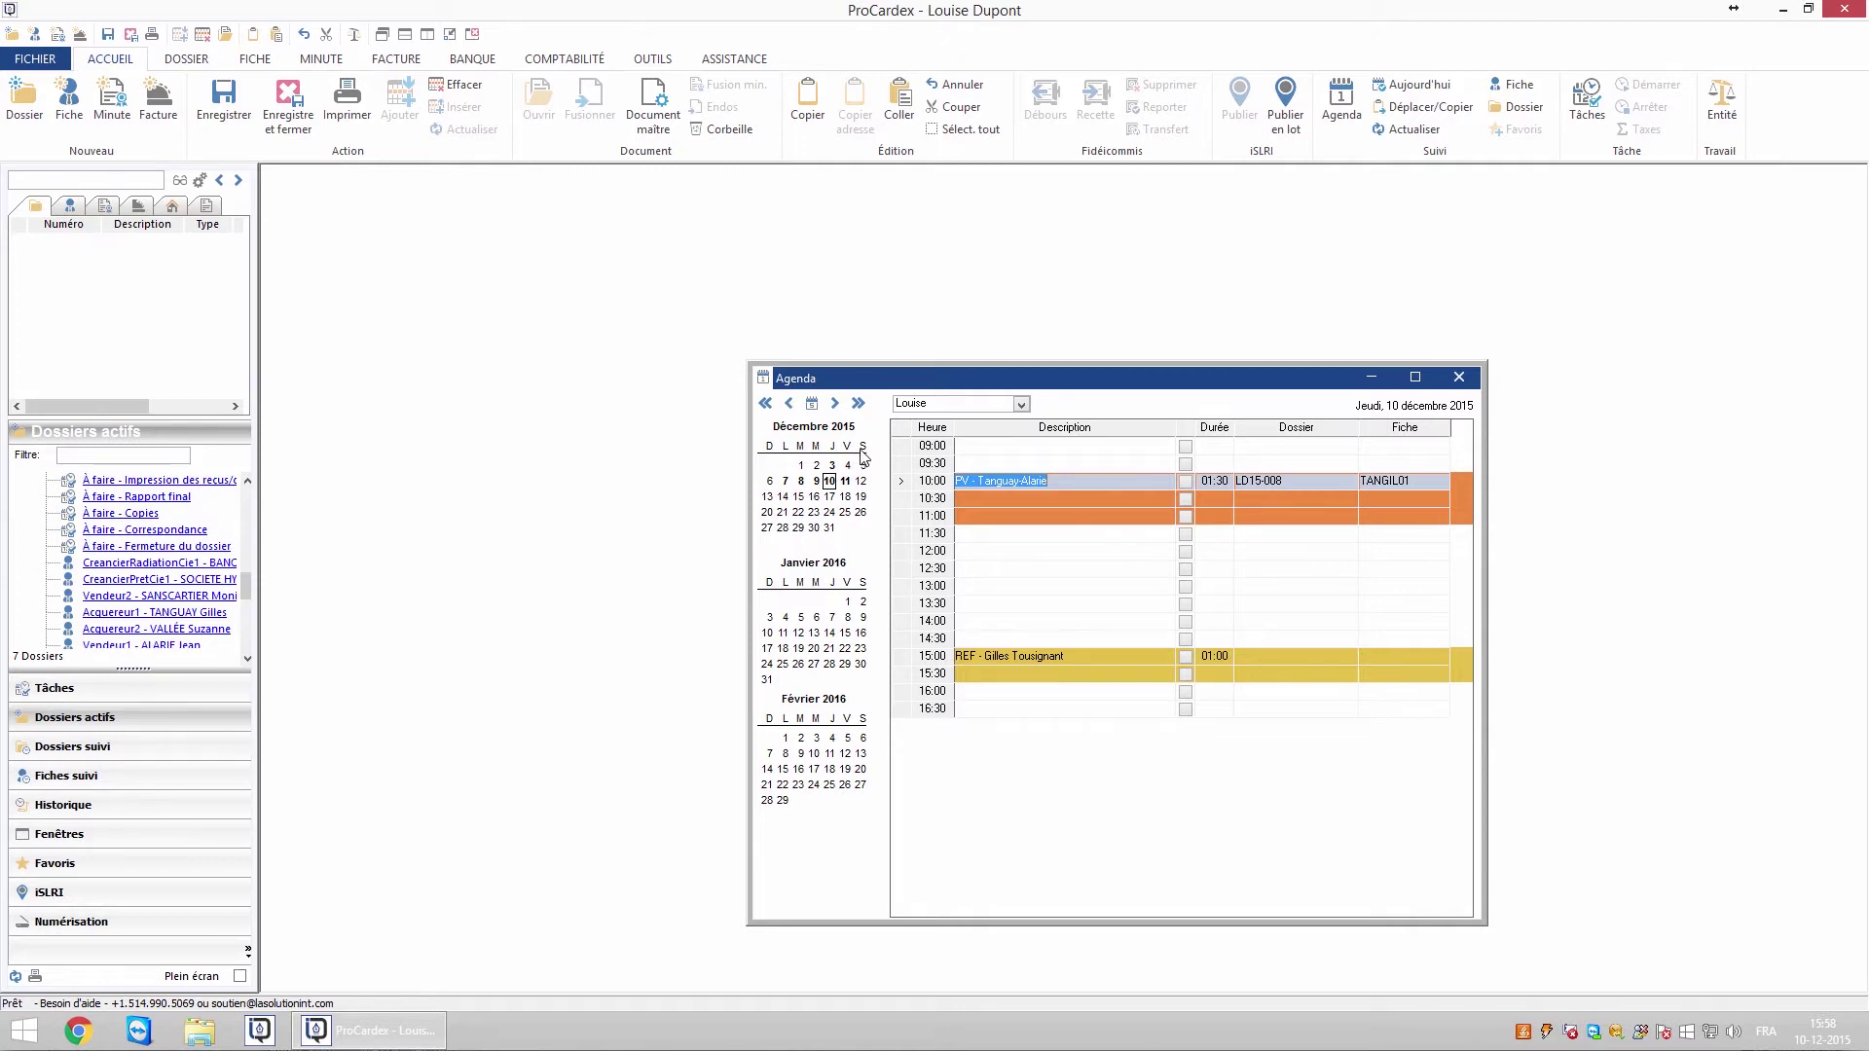
Show the five-day week of 7 December 2015 and preview its Rapport - Agenda report
{"action": "left_click", "coordinate": [812, 405]}
{"action": "left_click", "coordinate": [812, 405]}
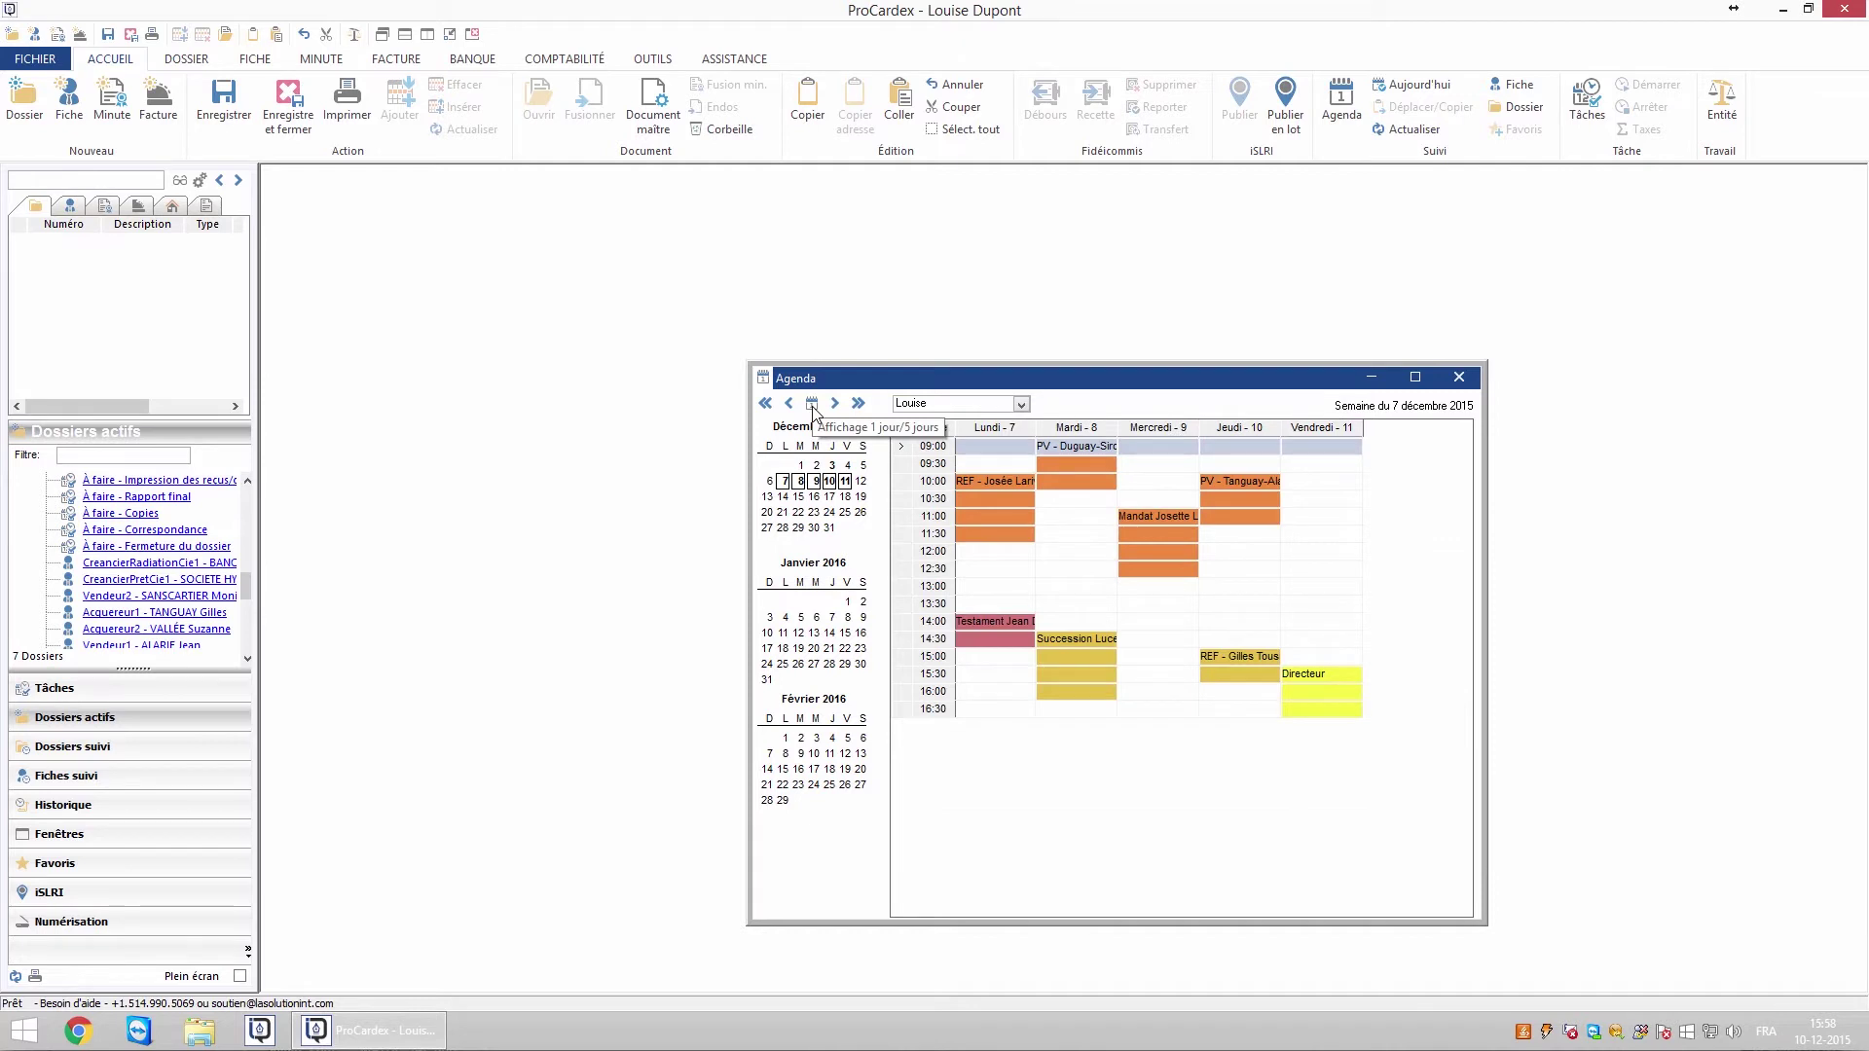
{"action": "left_click", "coordinate": [350, 115]}
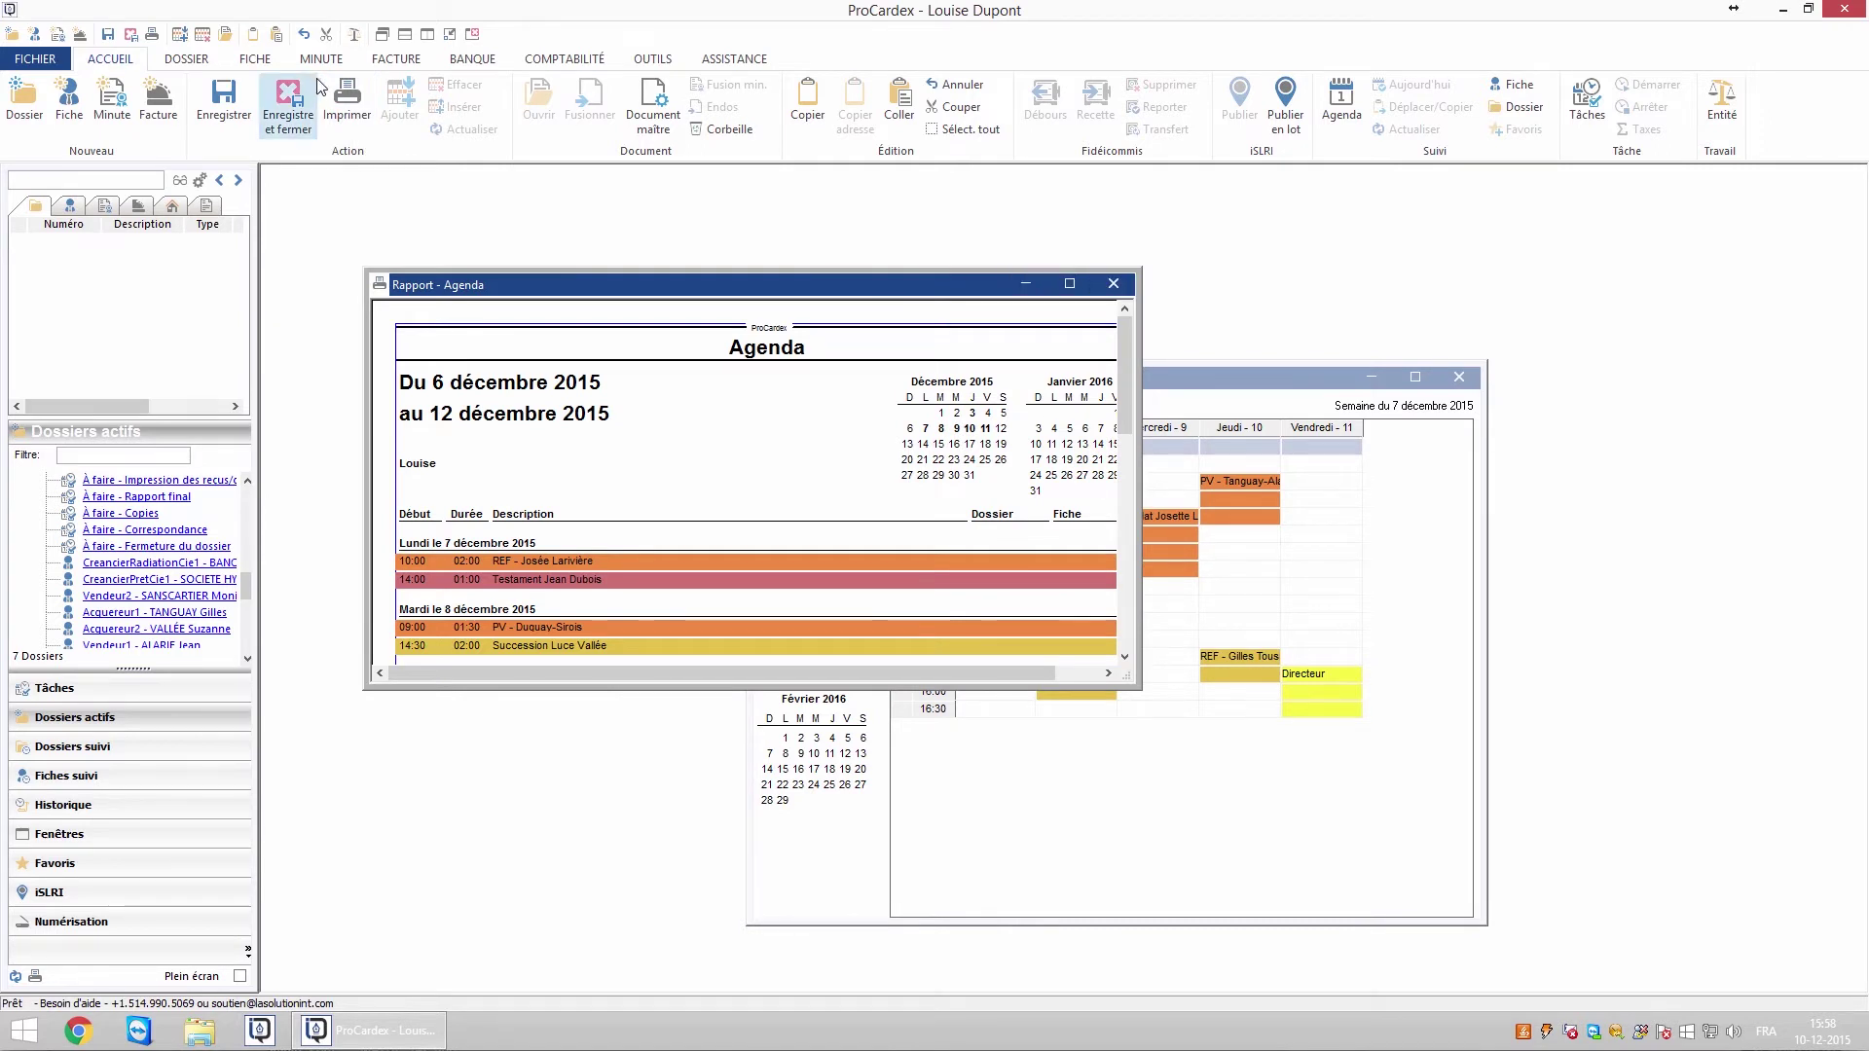
{"action": "left_click", "coordinate": [1125, 292]}
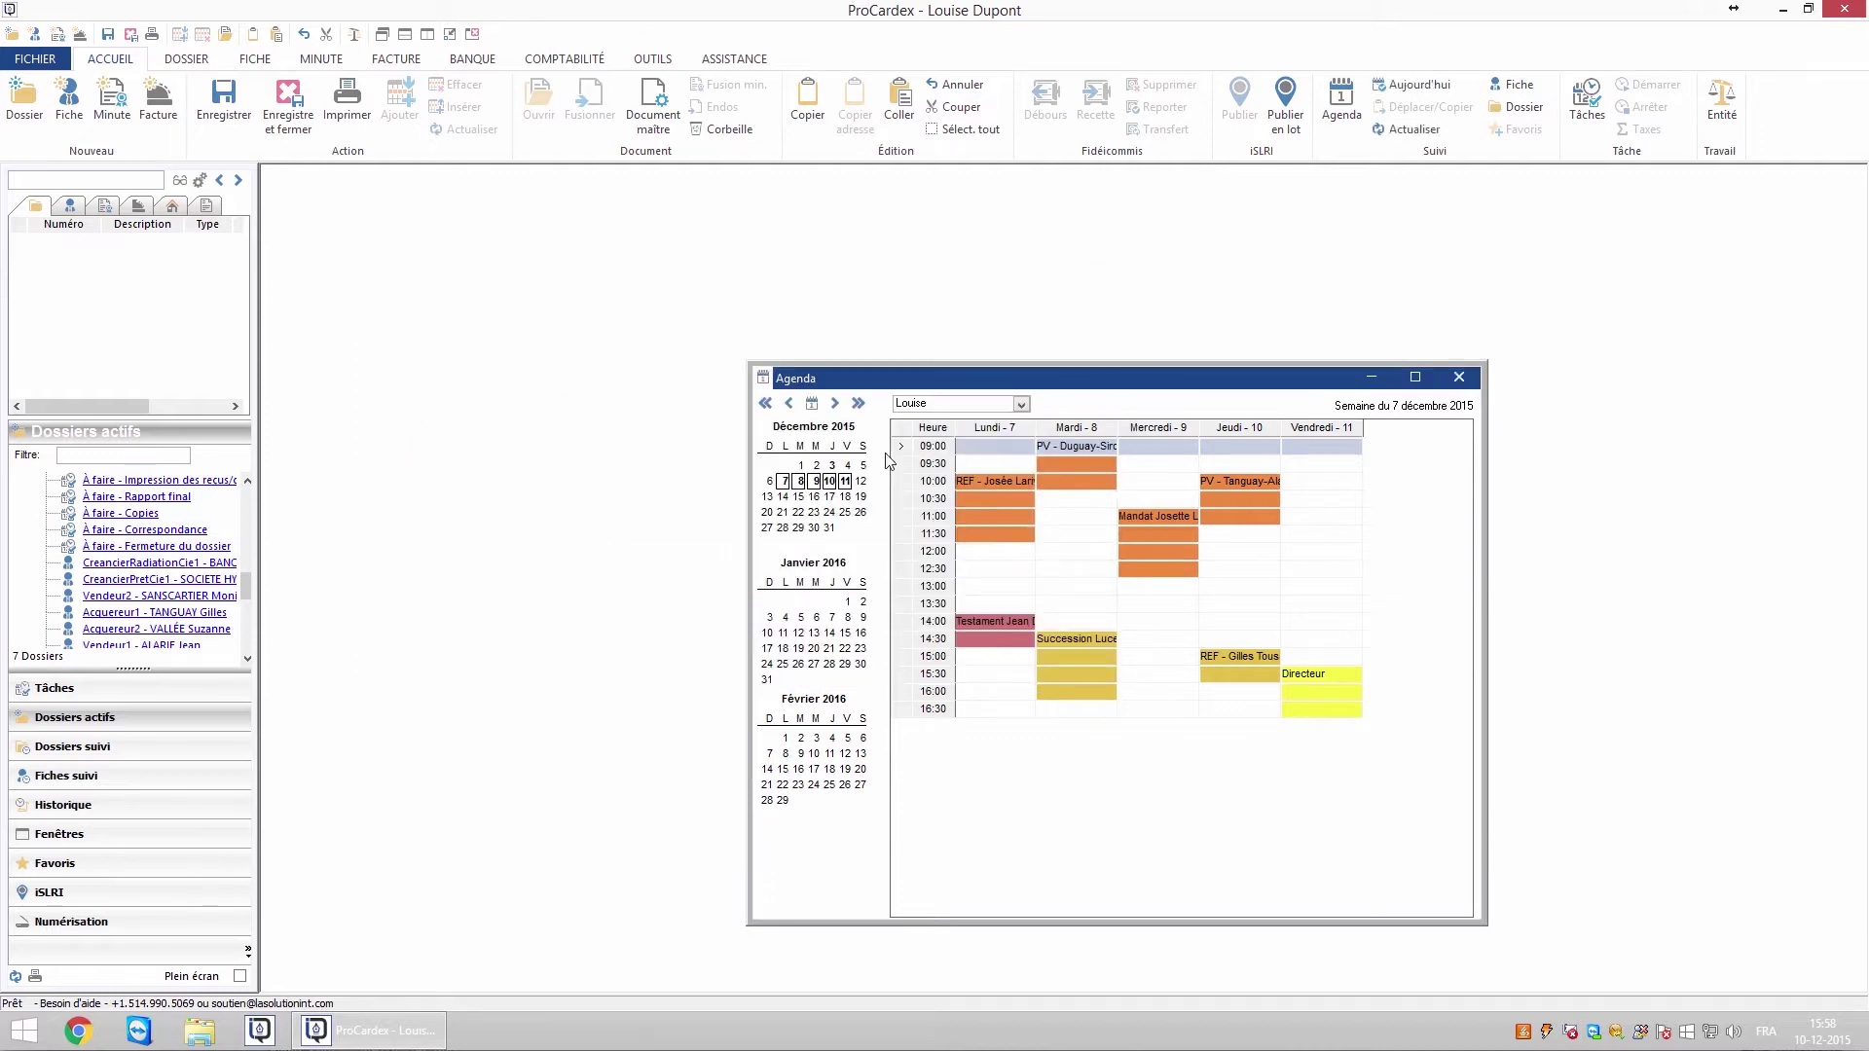
In the 10 December day view, drag an appointment to a later slot, then another date
{"action": "left_click", "coordinate": [814, 404]}
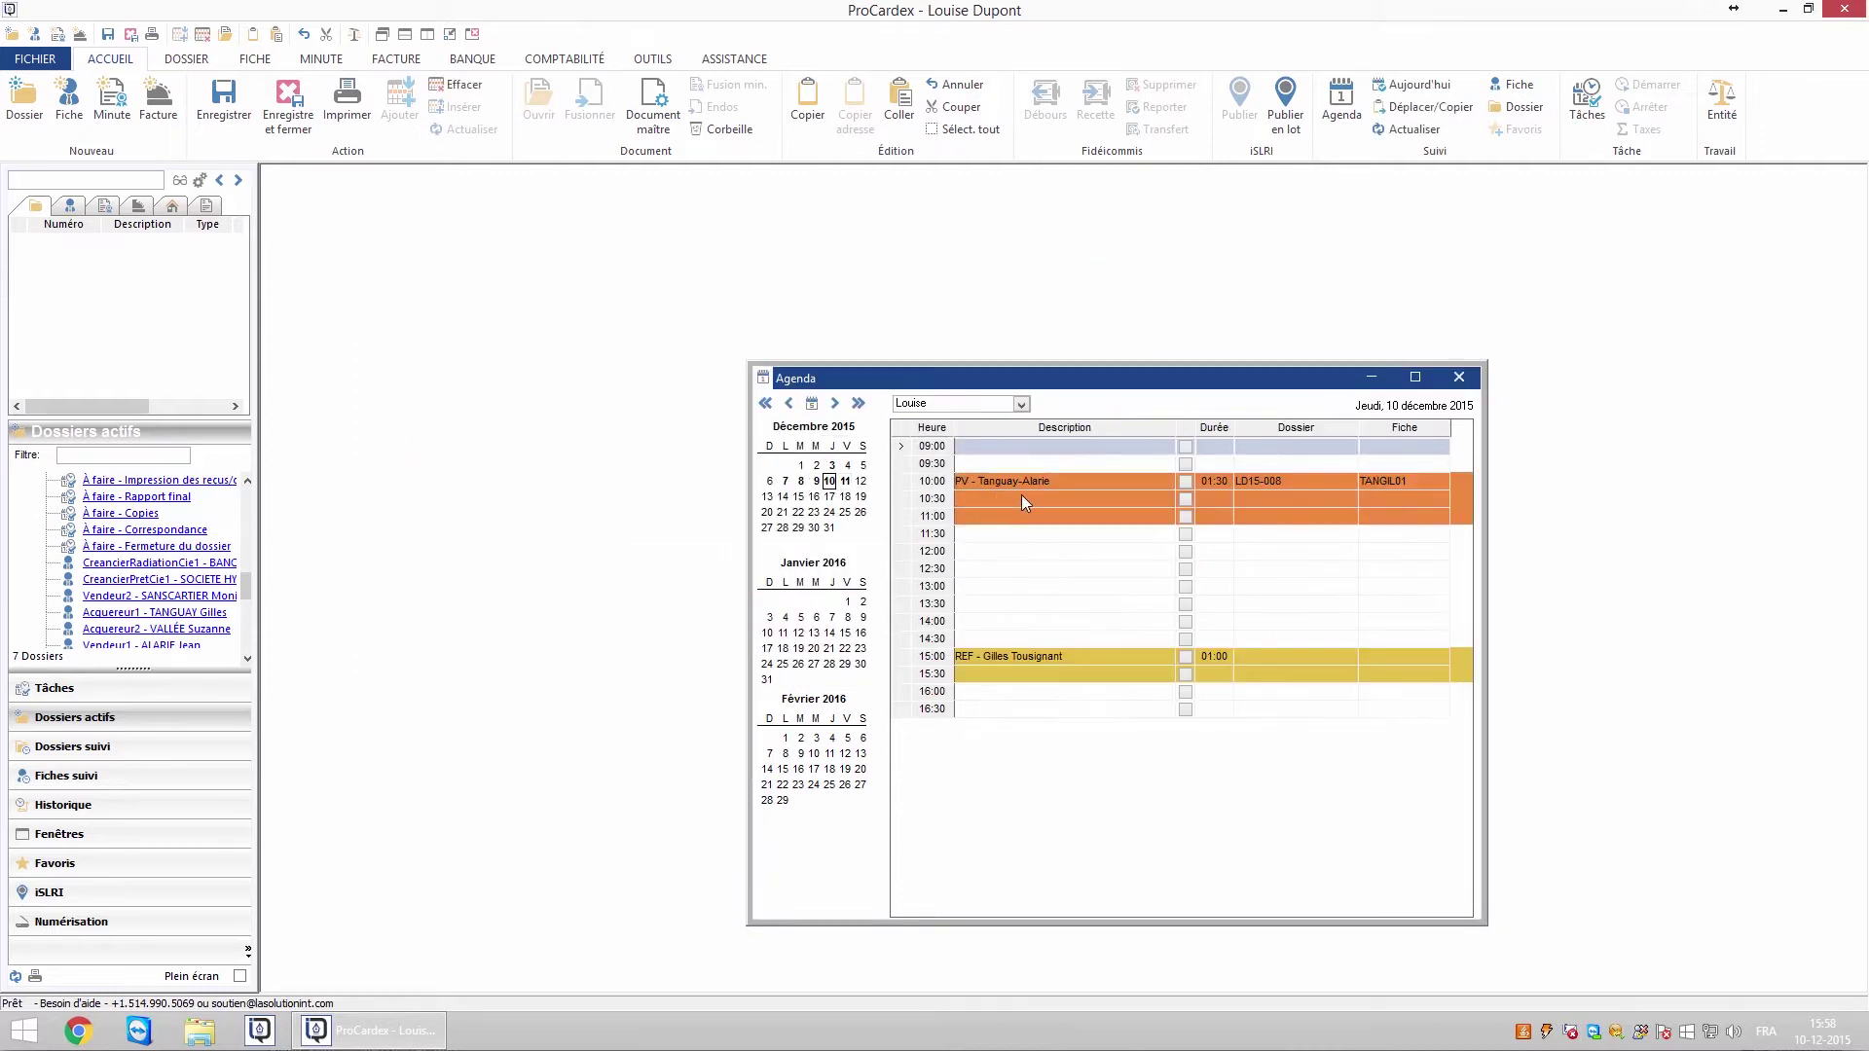
{"action": "mouse_move", "coordinate": [1049, 484]}
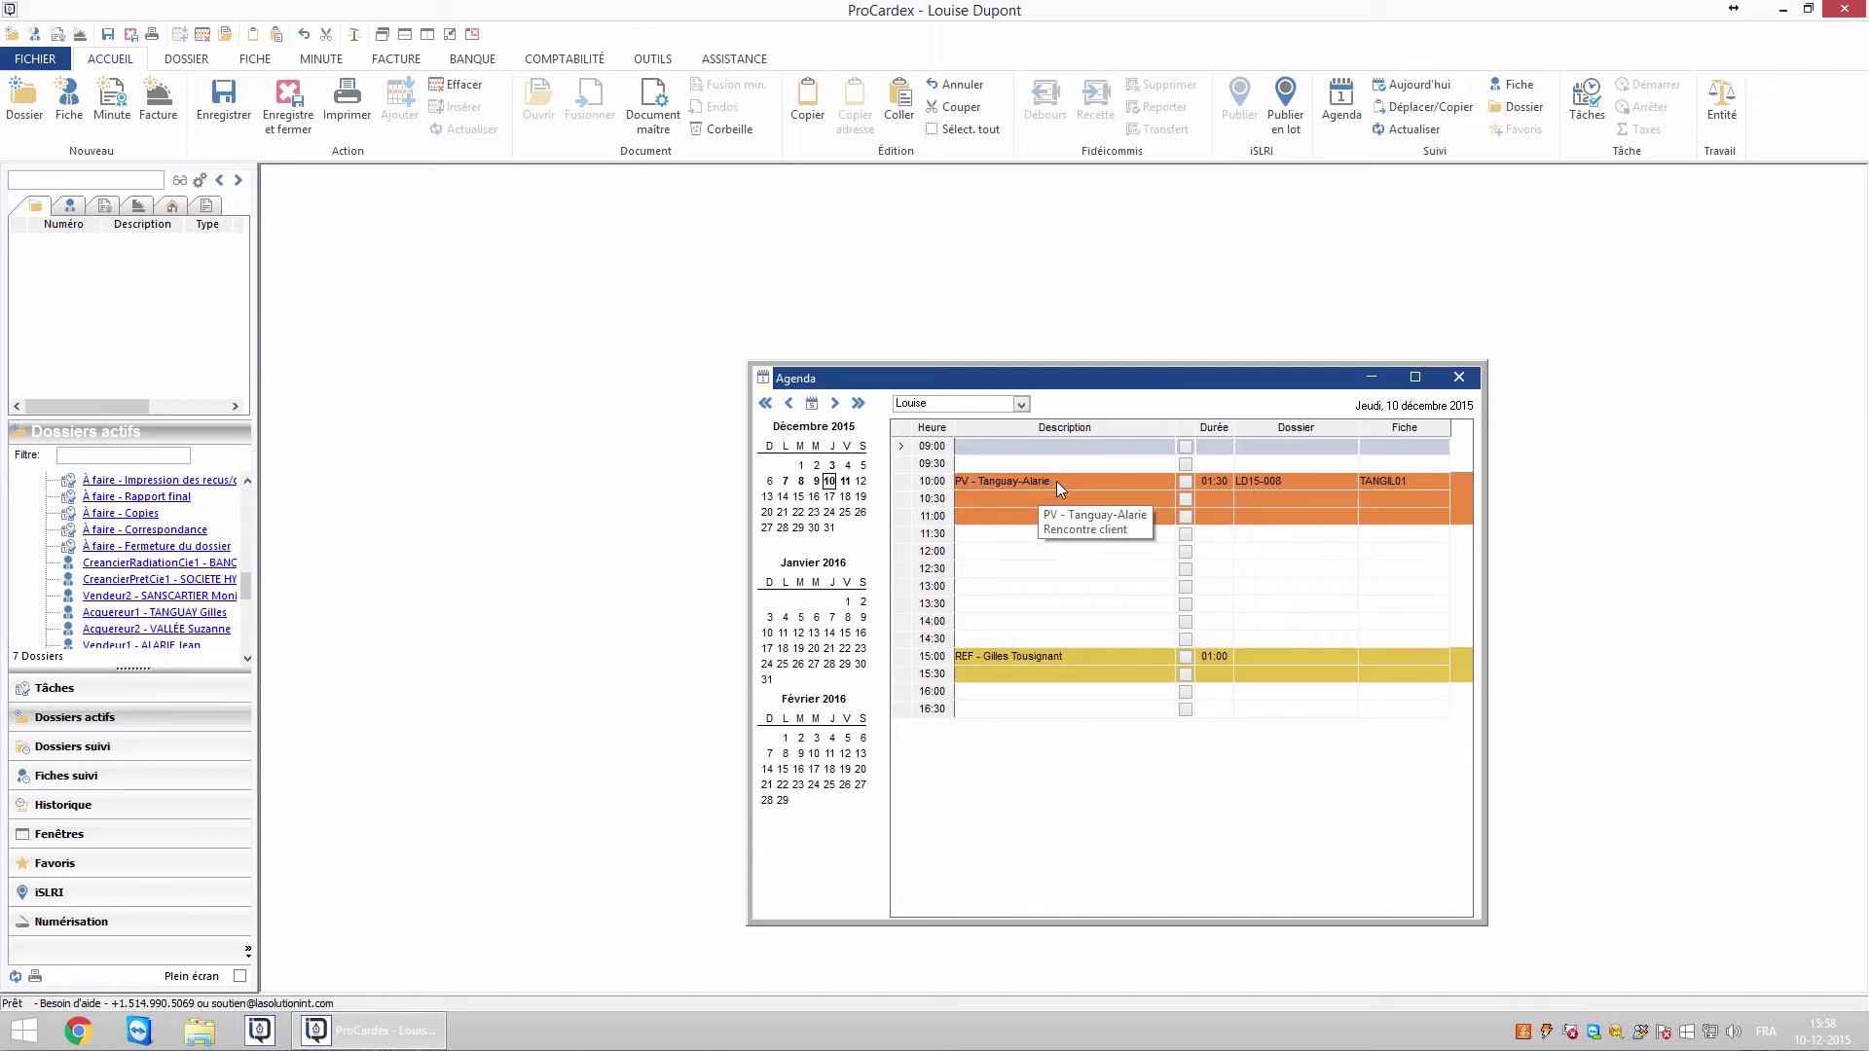
{"action": "left_click_drag", "start_coordinate": [1055, 481], "coordinate": [1057, 541]}
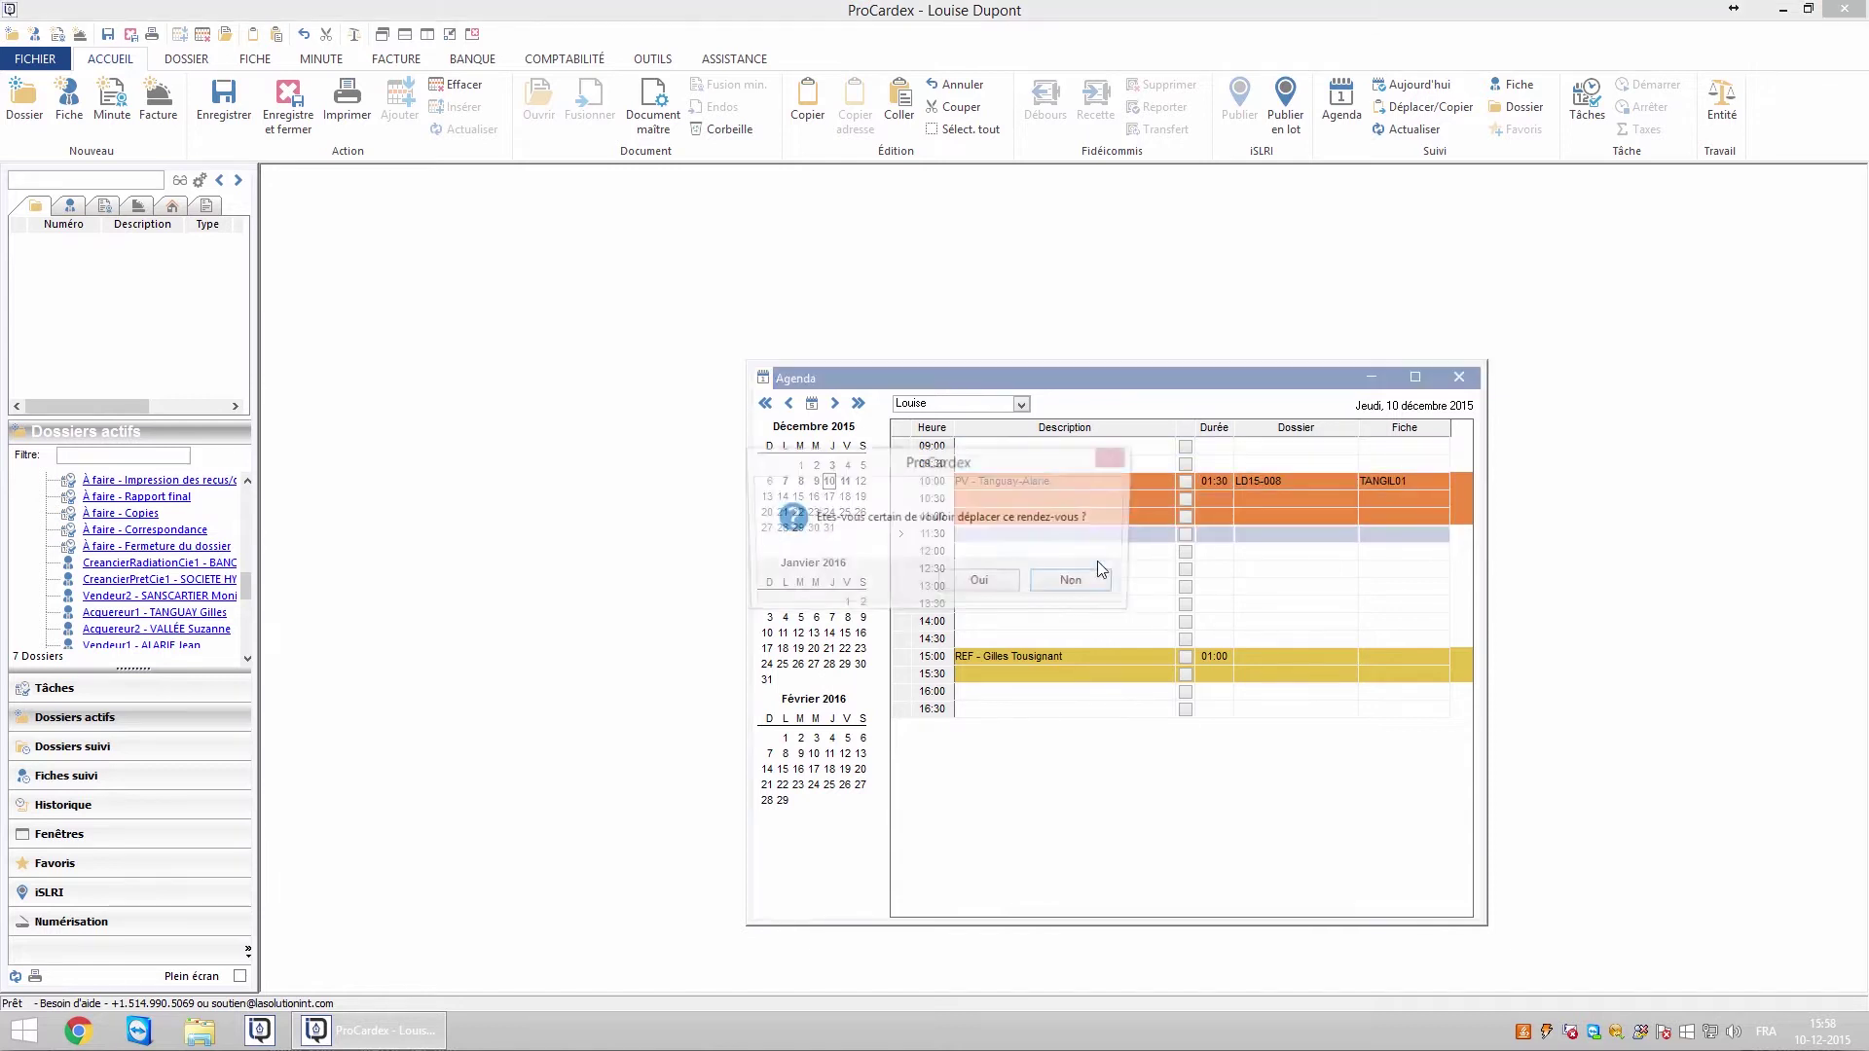
{"action": "left_click", "coordinate": [980, 582]}
{"action": "left_click_drag", "start_coordinate": [949, 526], "coordinate": [809, 504]}
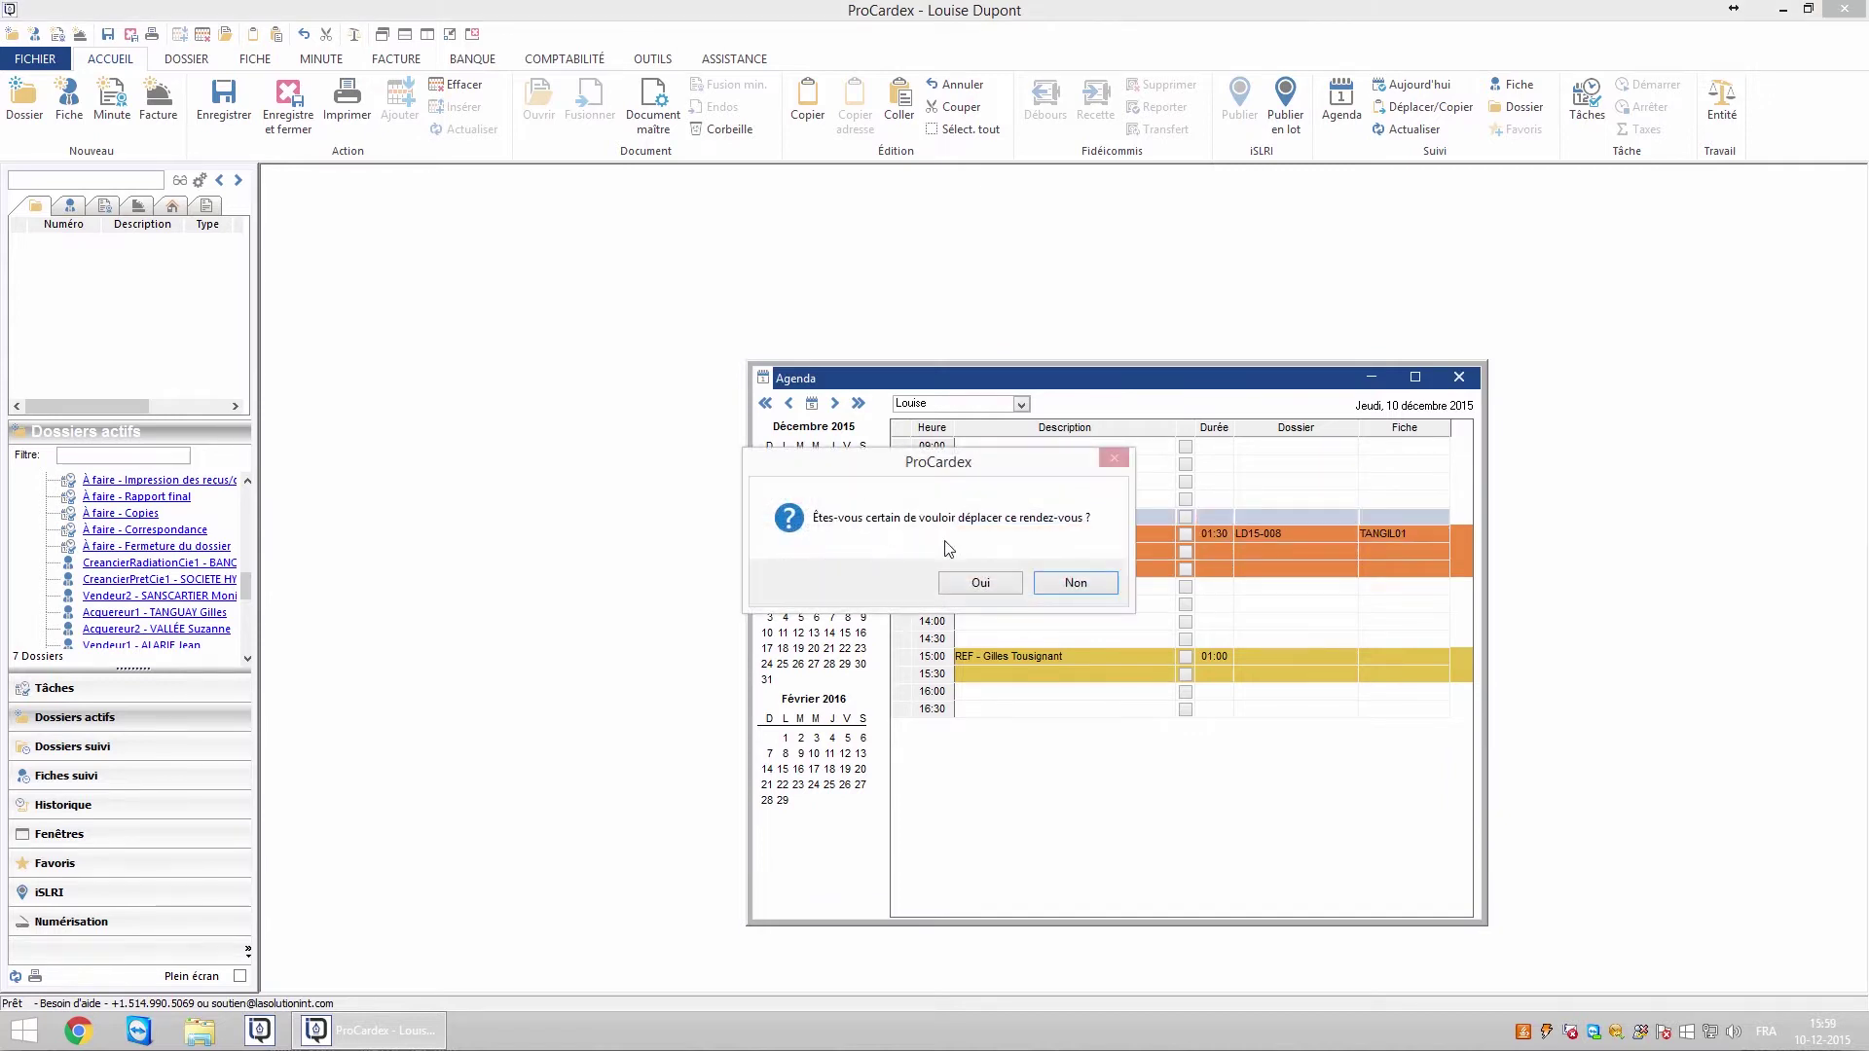
{"action": "left_click", "coordinate": [980, 584]}
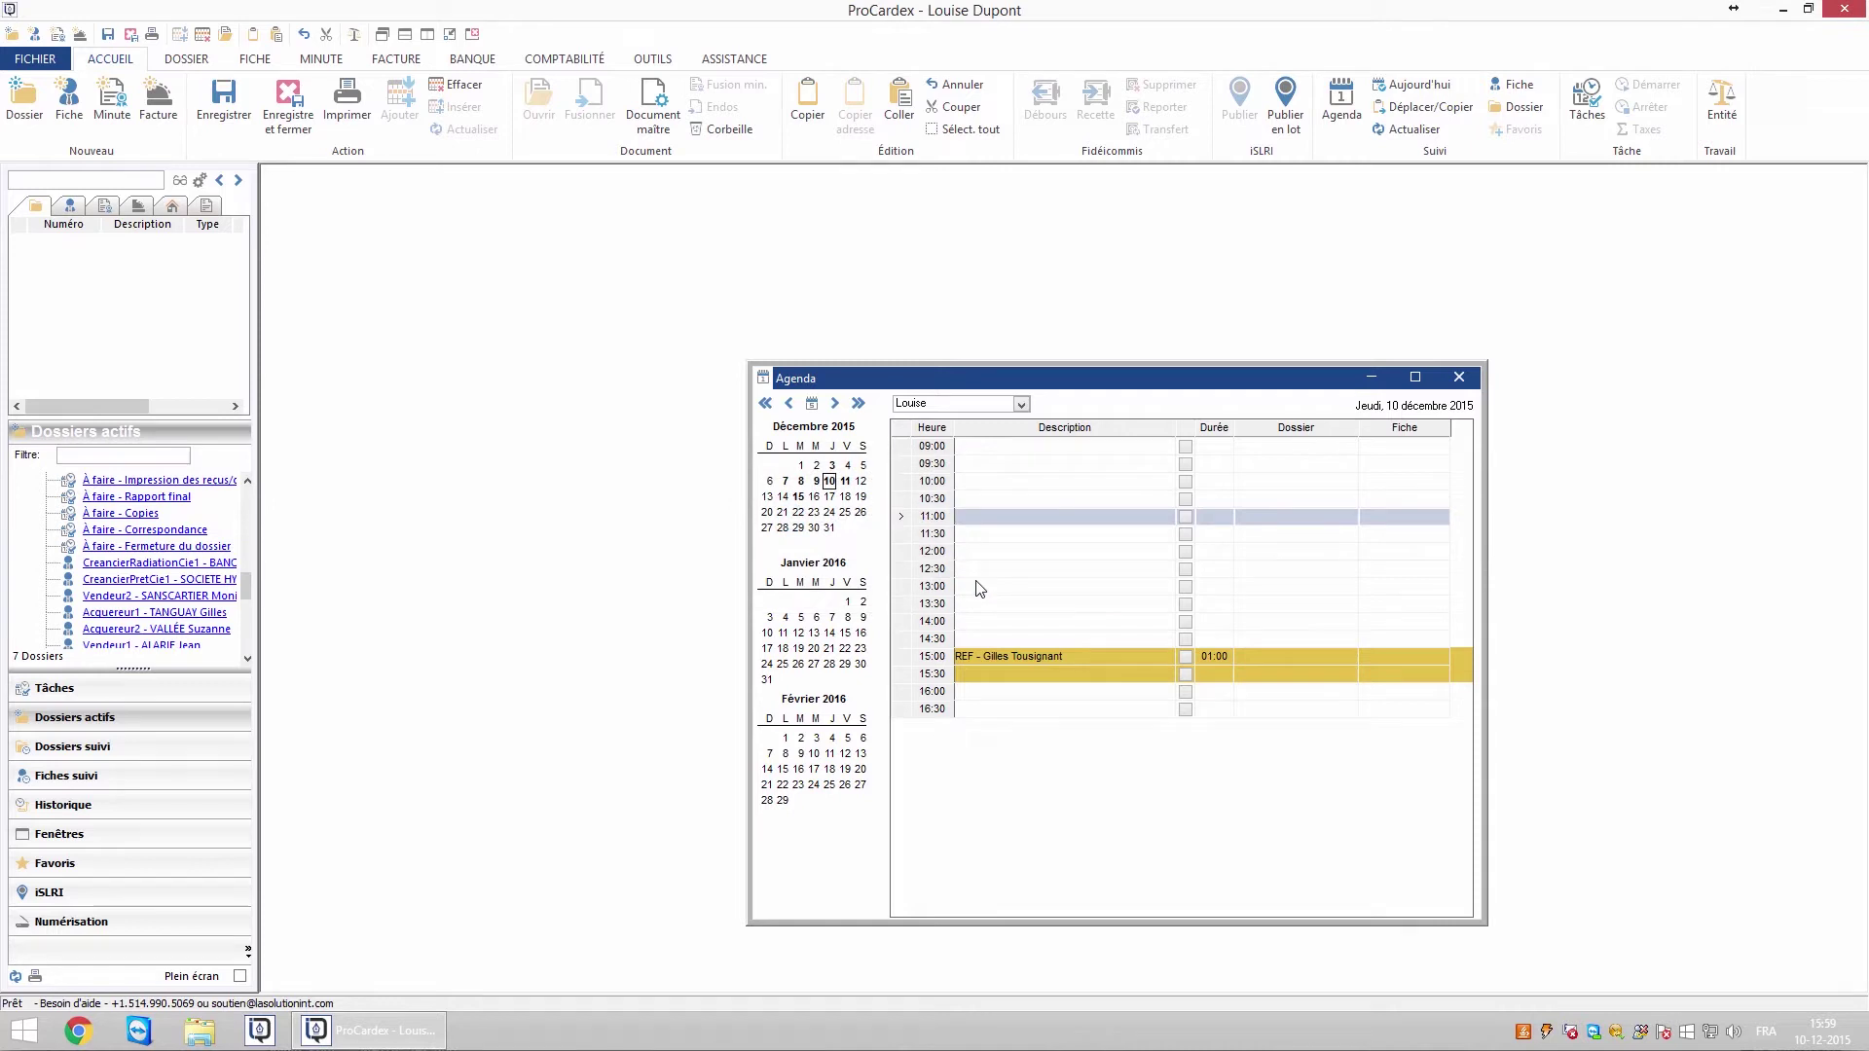
Move all 8 December appointments to 22-12-2015 with Déplacer/Copier, keeping user Louise
{"action": "left_click", "coordinate": [801, 481]}
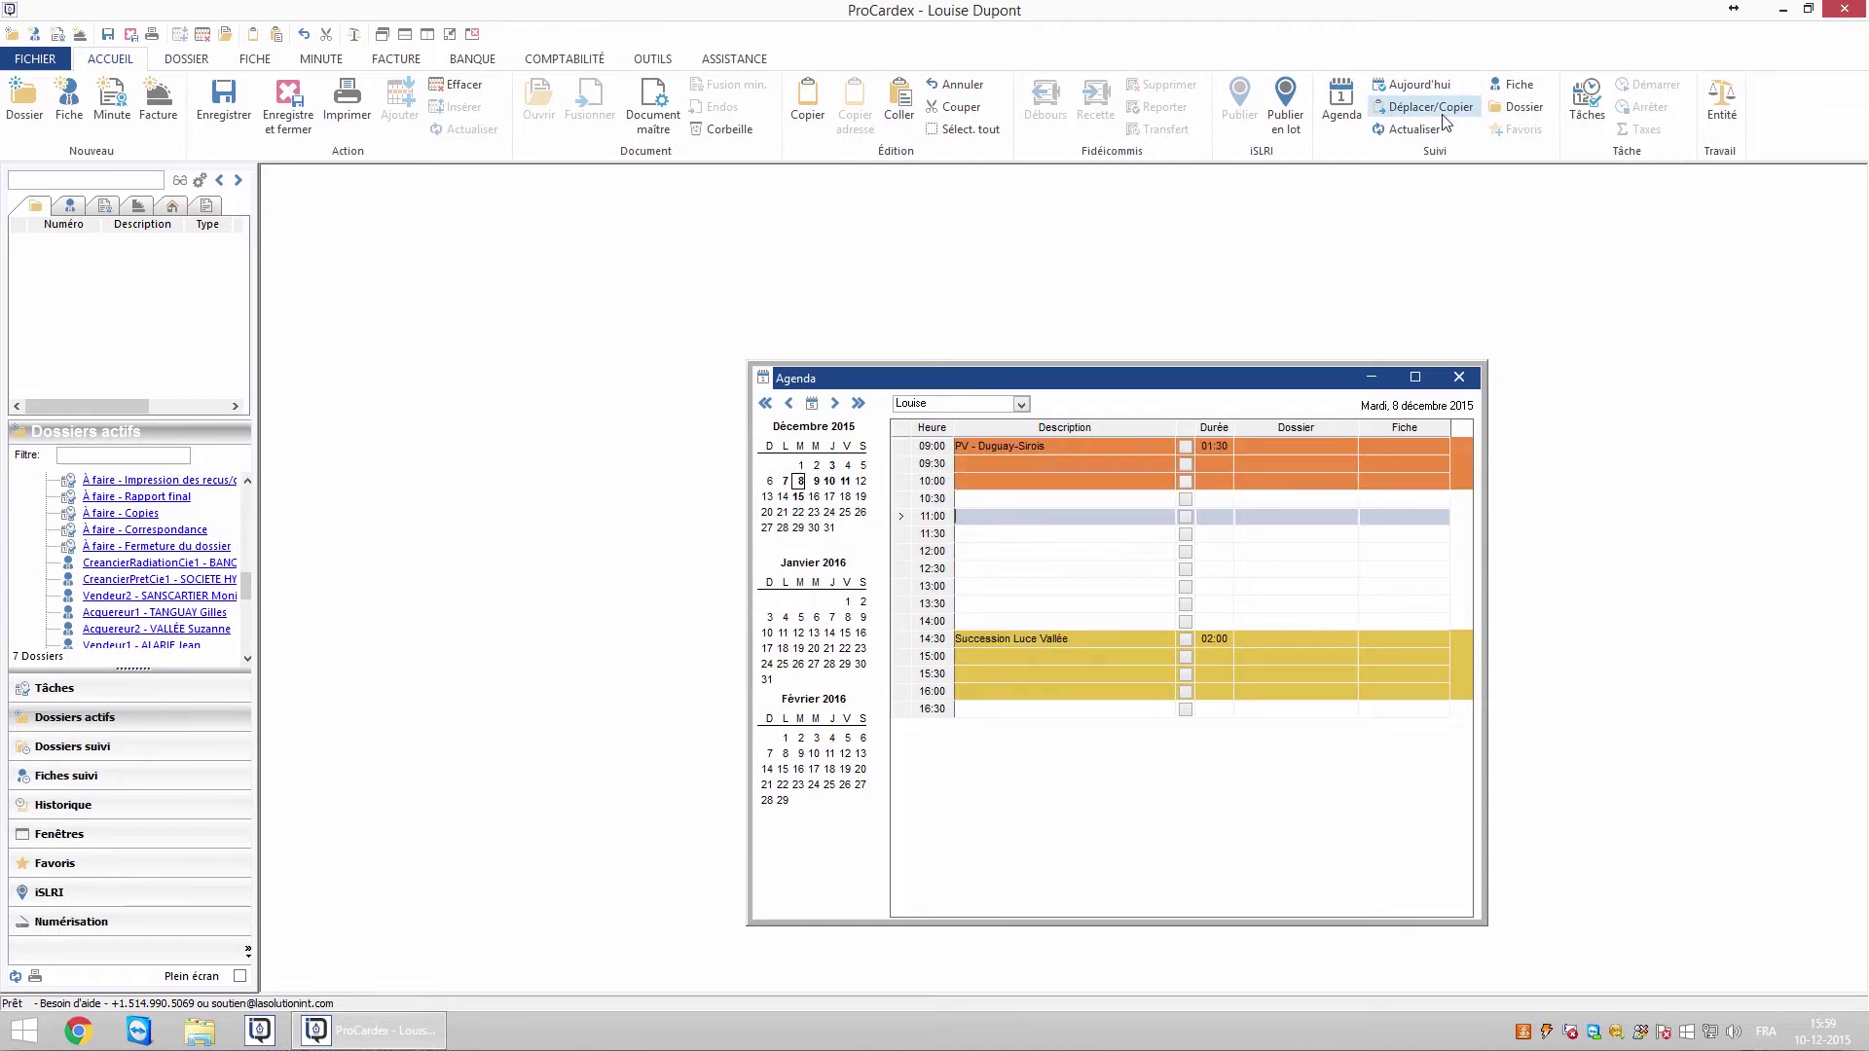
{"action": "left_click", "coordinate": [1410, 109]}
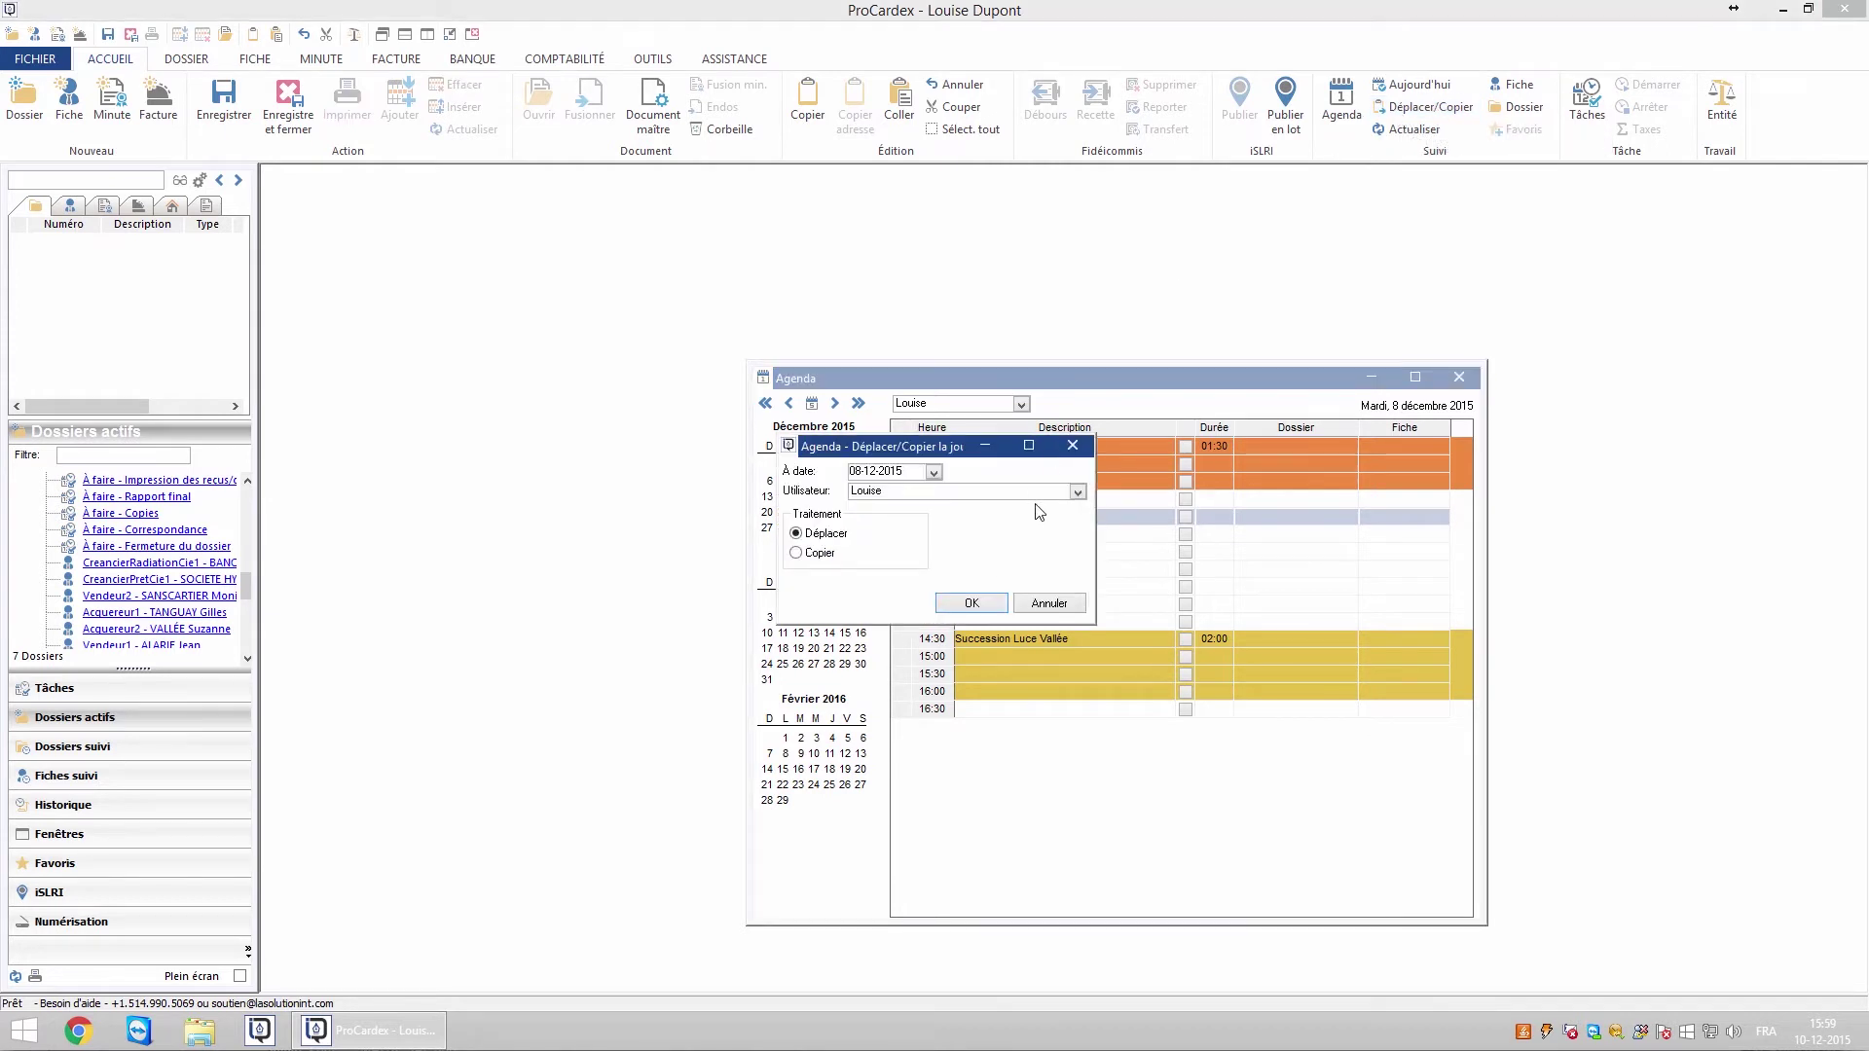
{"action": "left_click", "coordinate": [934, 473]}
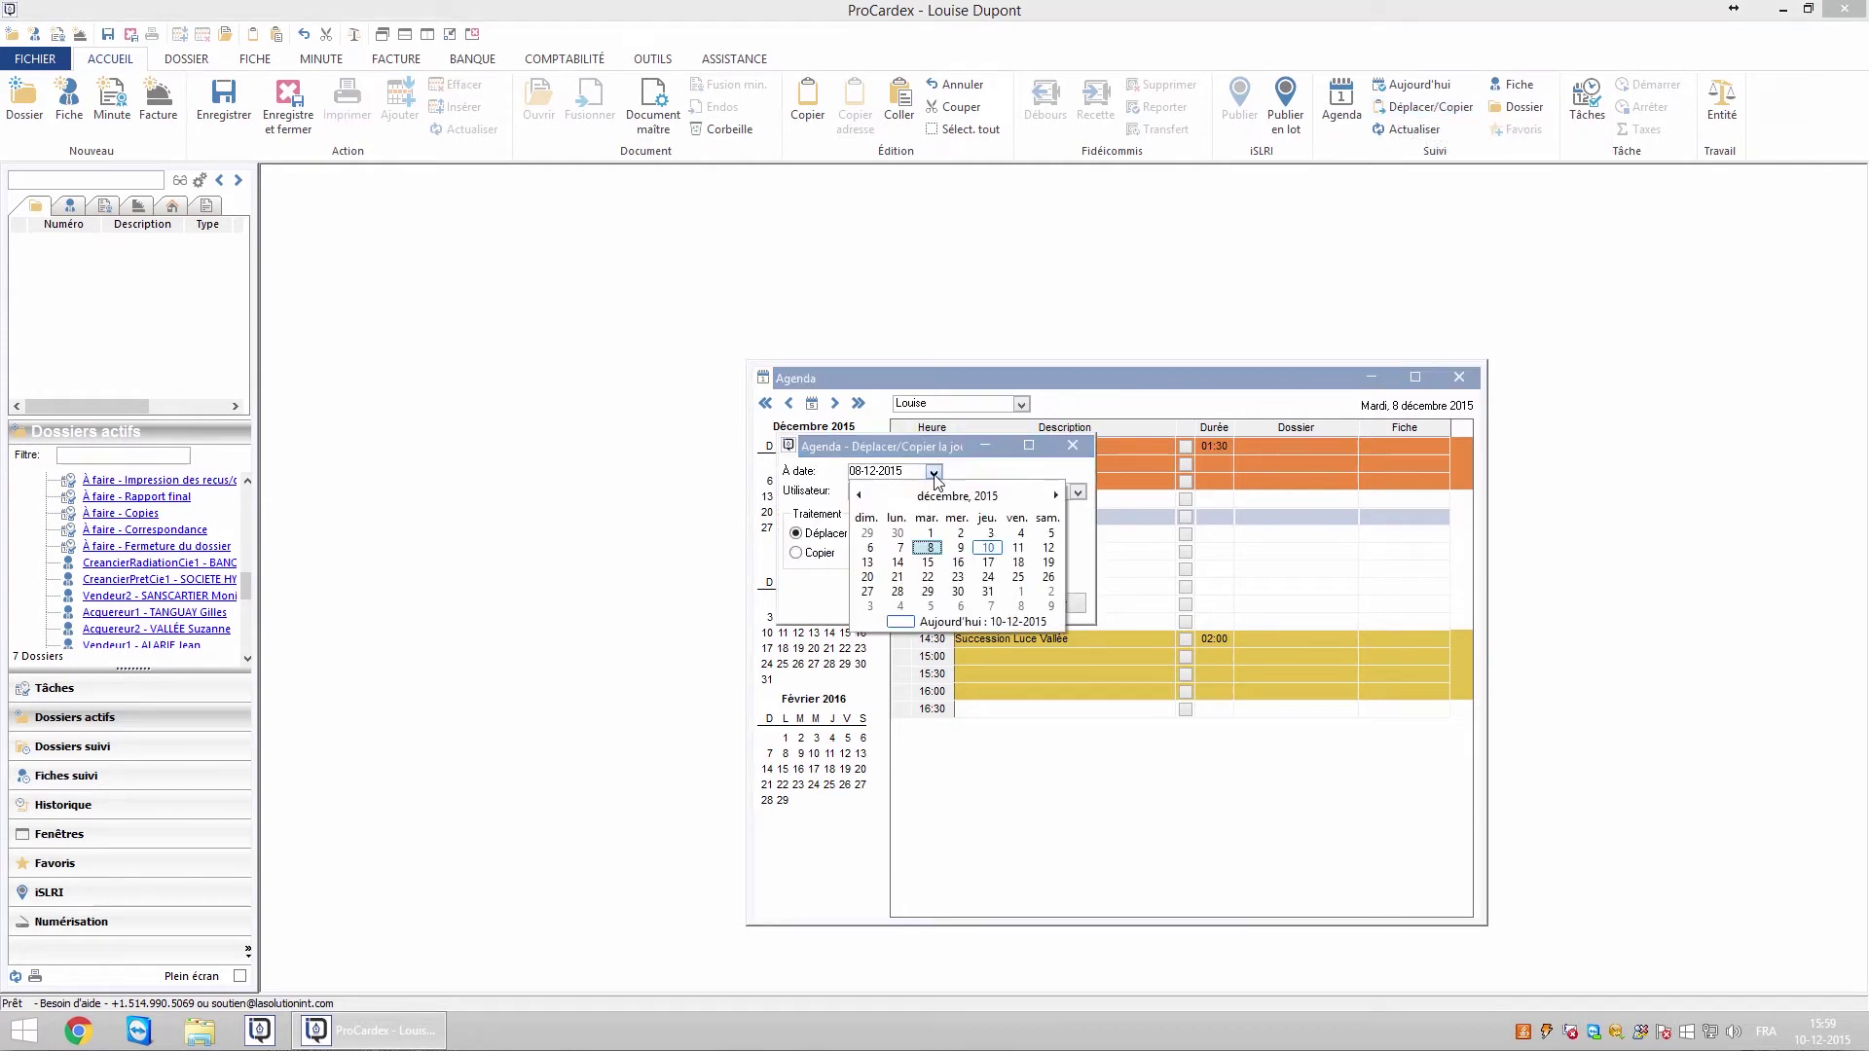
{"action": "left_click", "coordinate": [931, 577]}
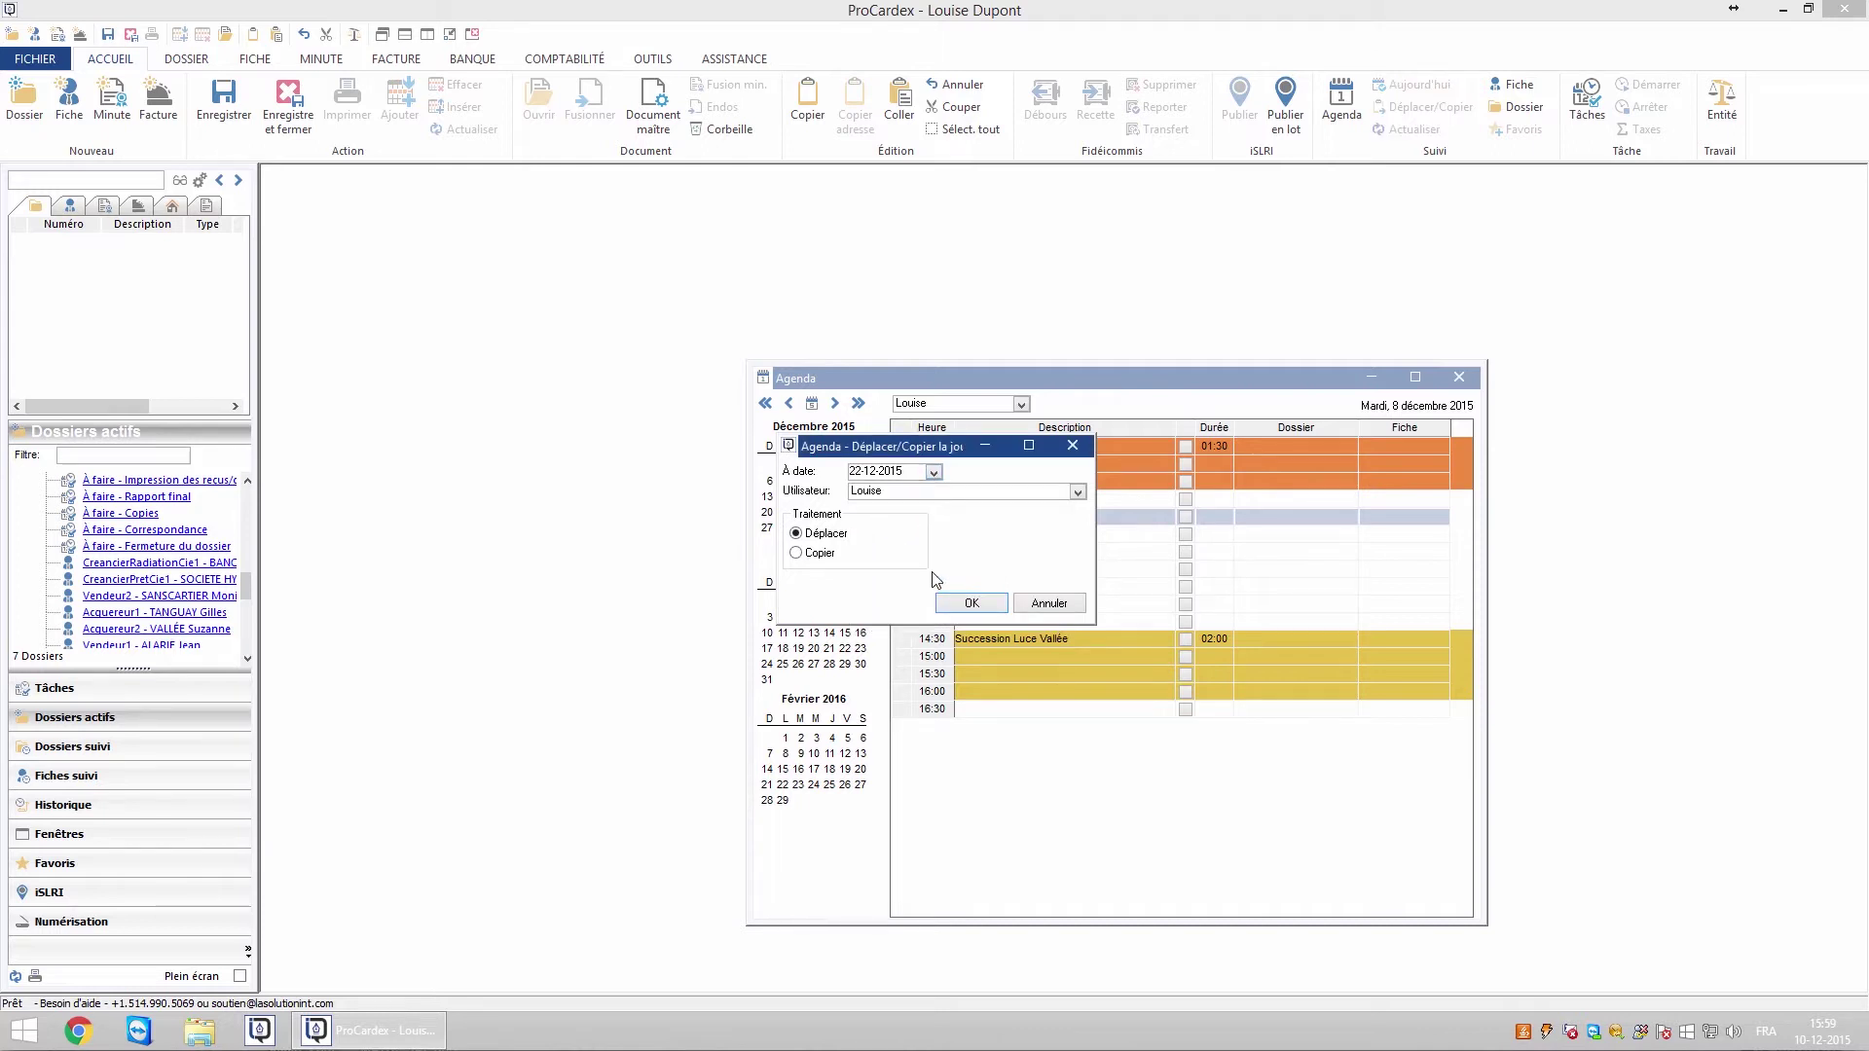
{"action": "left_click", "coordinate": [1078, 492]}
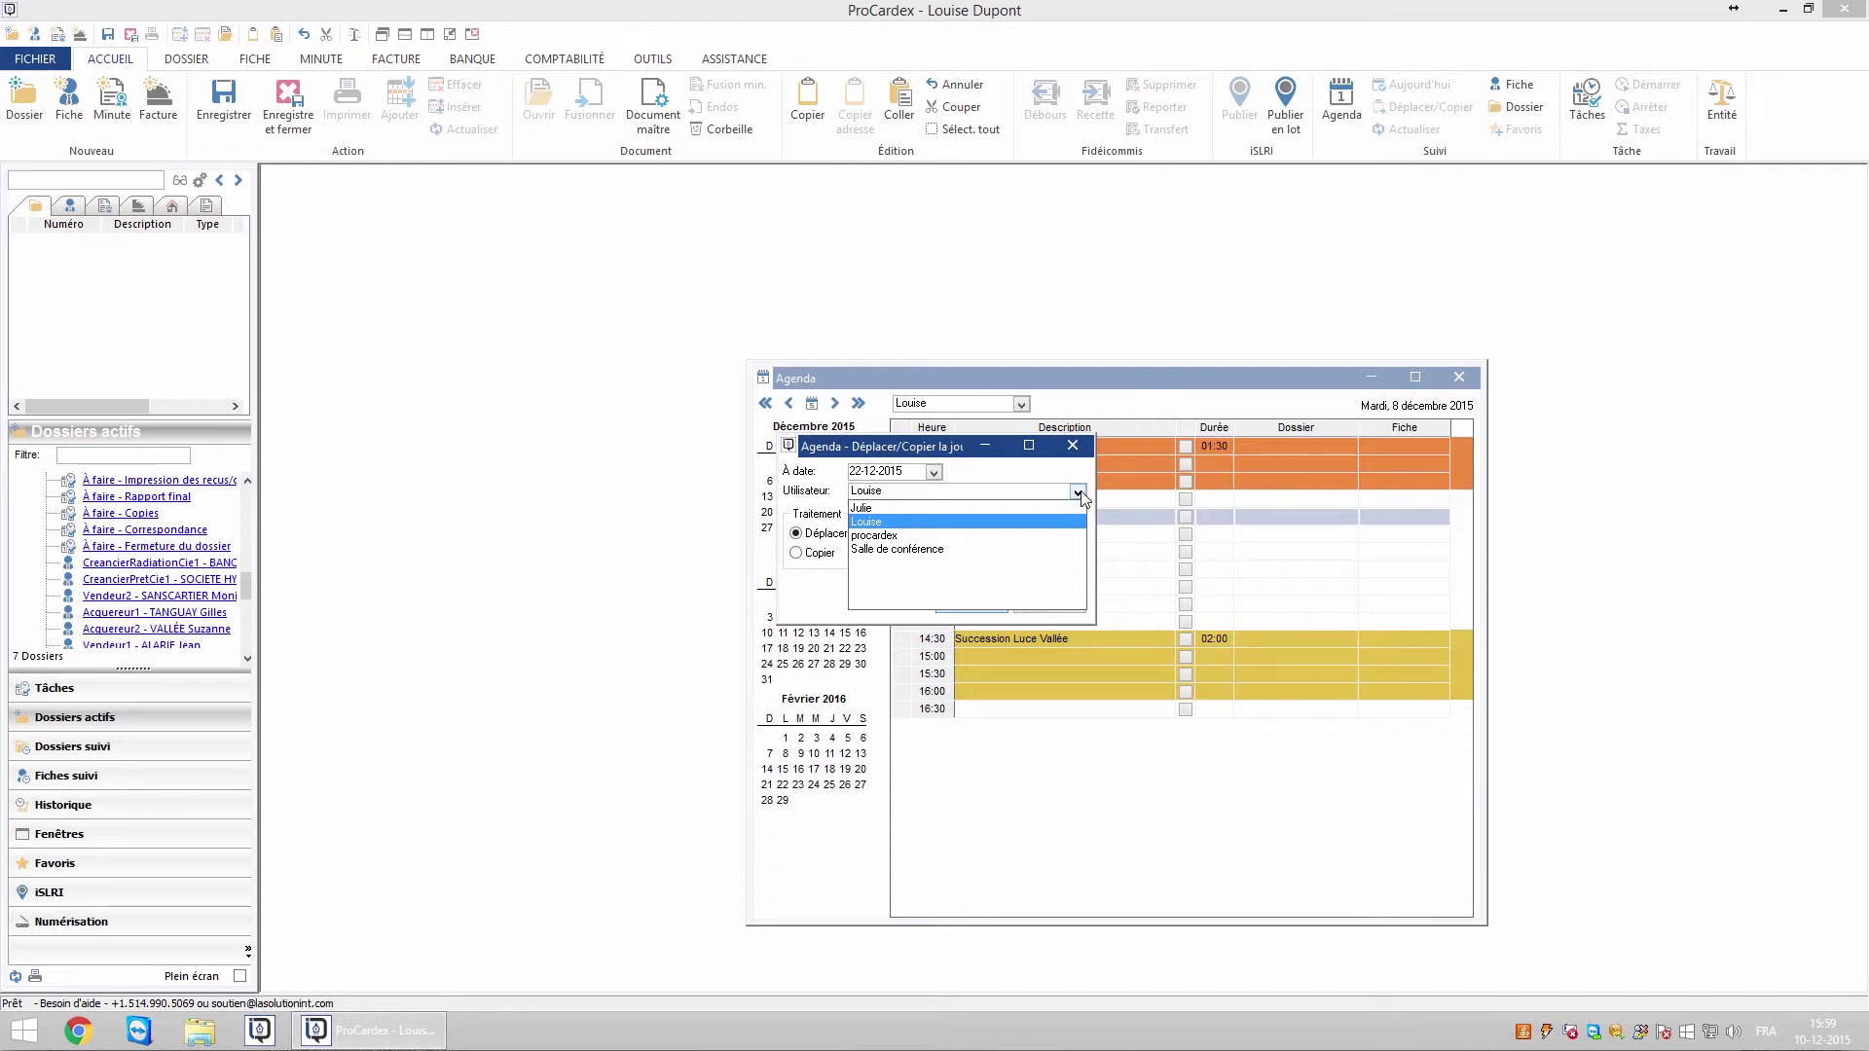
{"action": "left_click", "coordinate": [938, 524]}
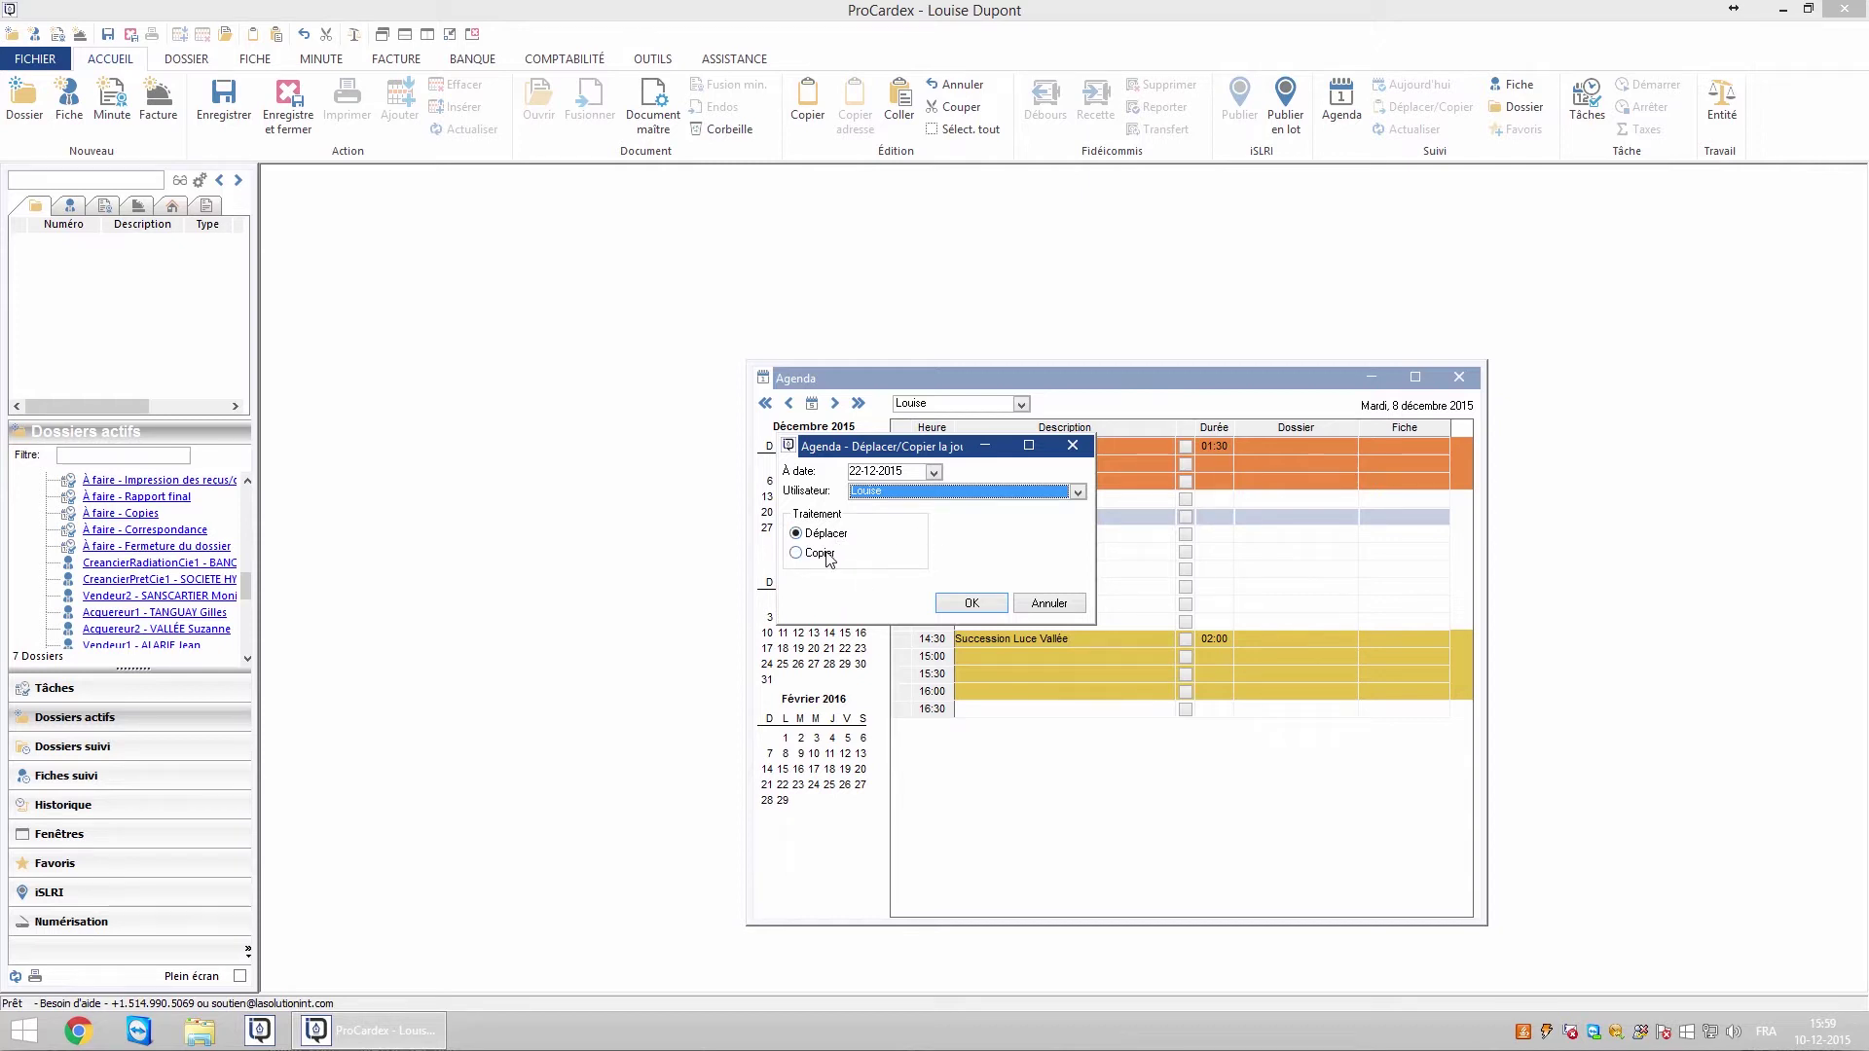
{"action": "left_click", "coordinate": [972, 605]}
{"action": "left_click", "coordinate": [1003, 586]}
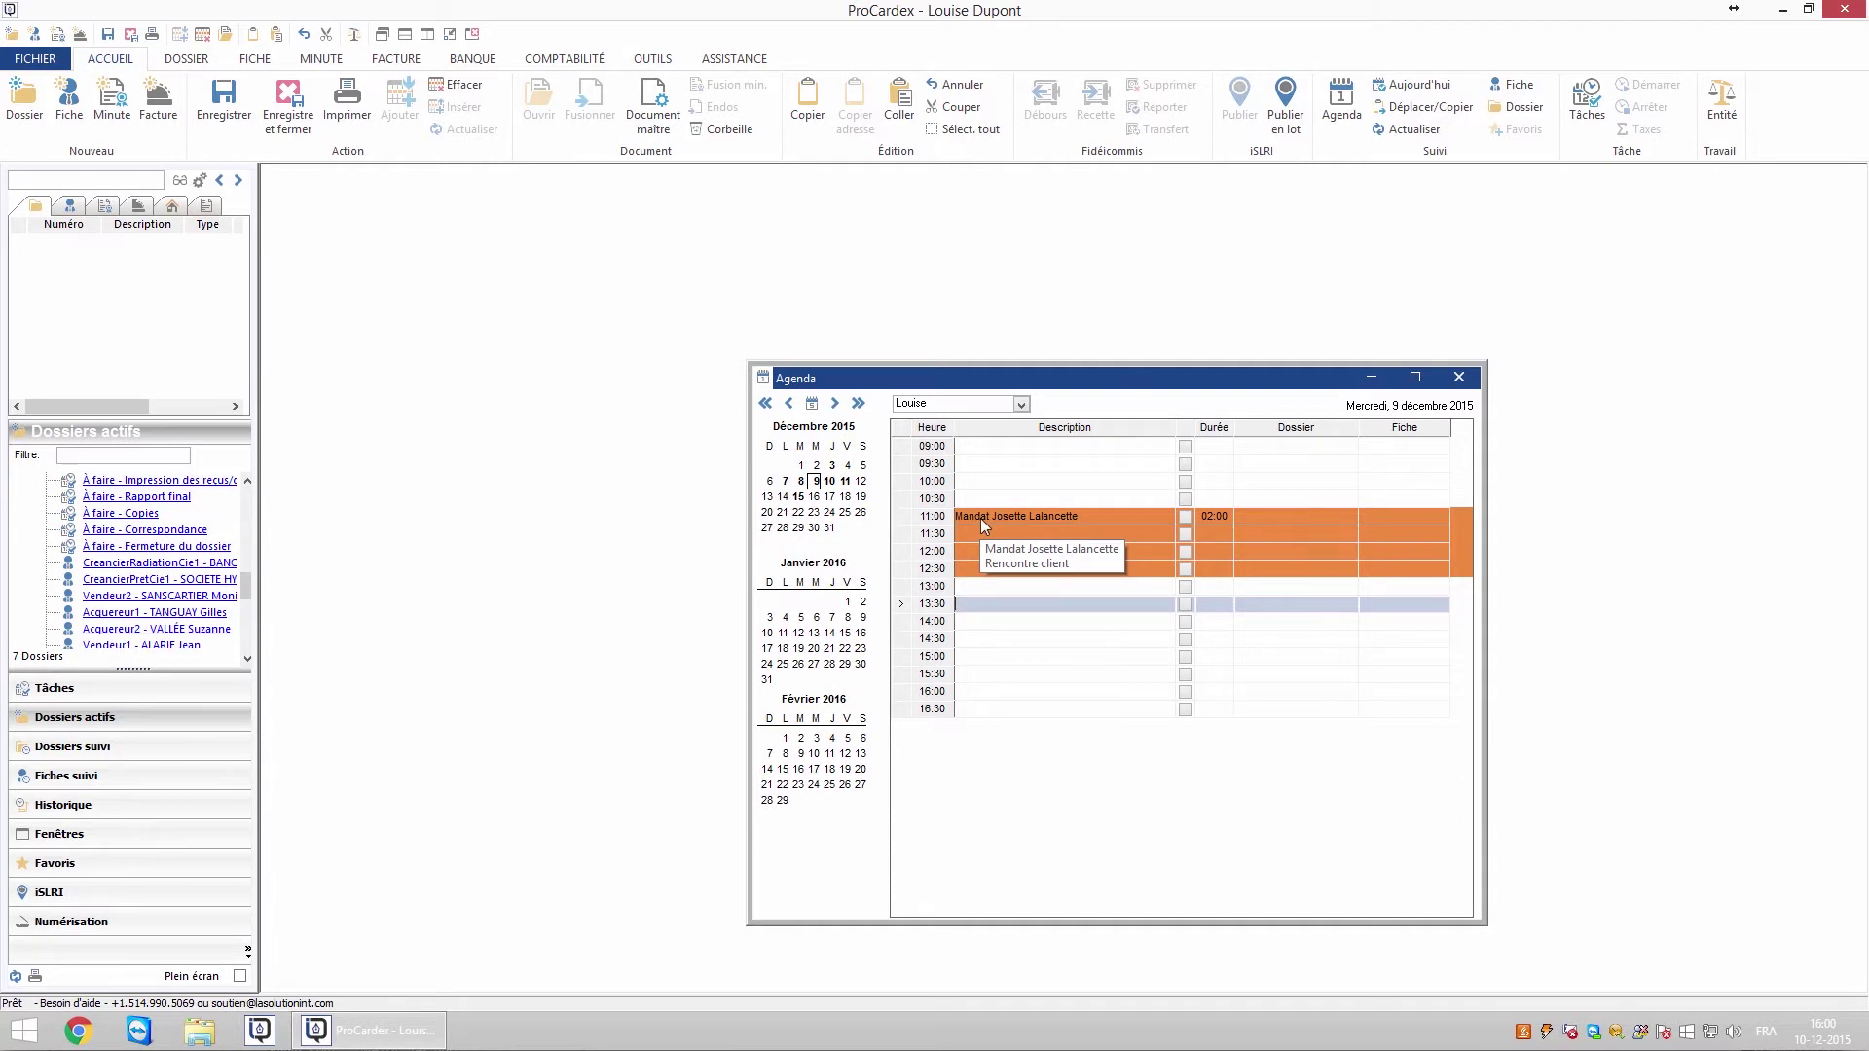
Delete the 11:00 mandate appointment on 9 December via right-click Supprimer, confirming Oui
{"action": "left_click", "coordinate": [979, 518]}
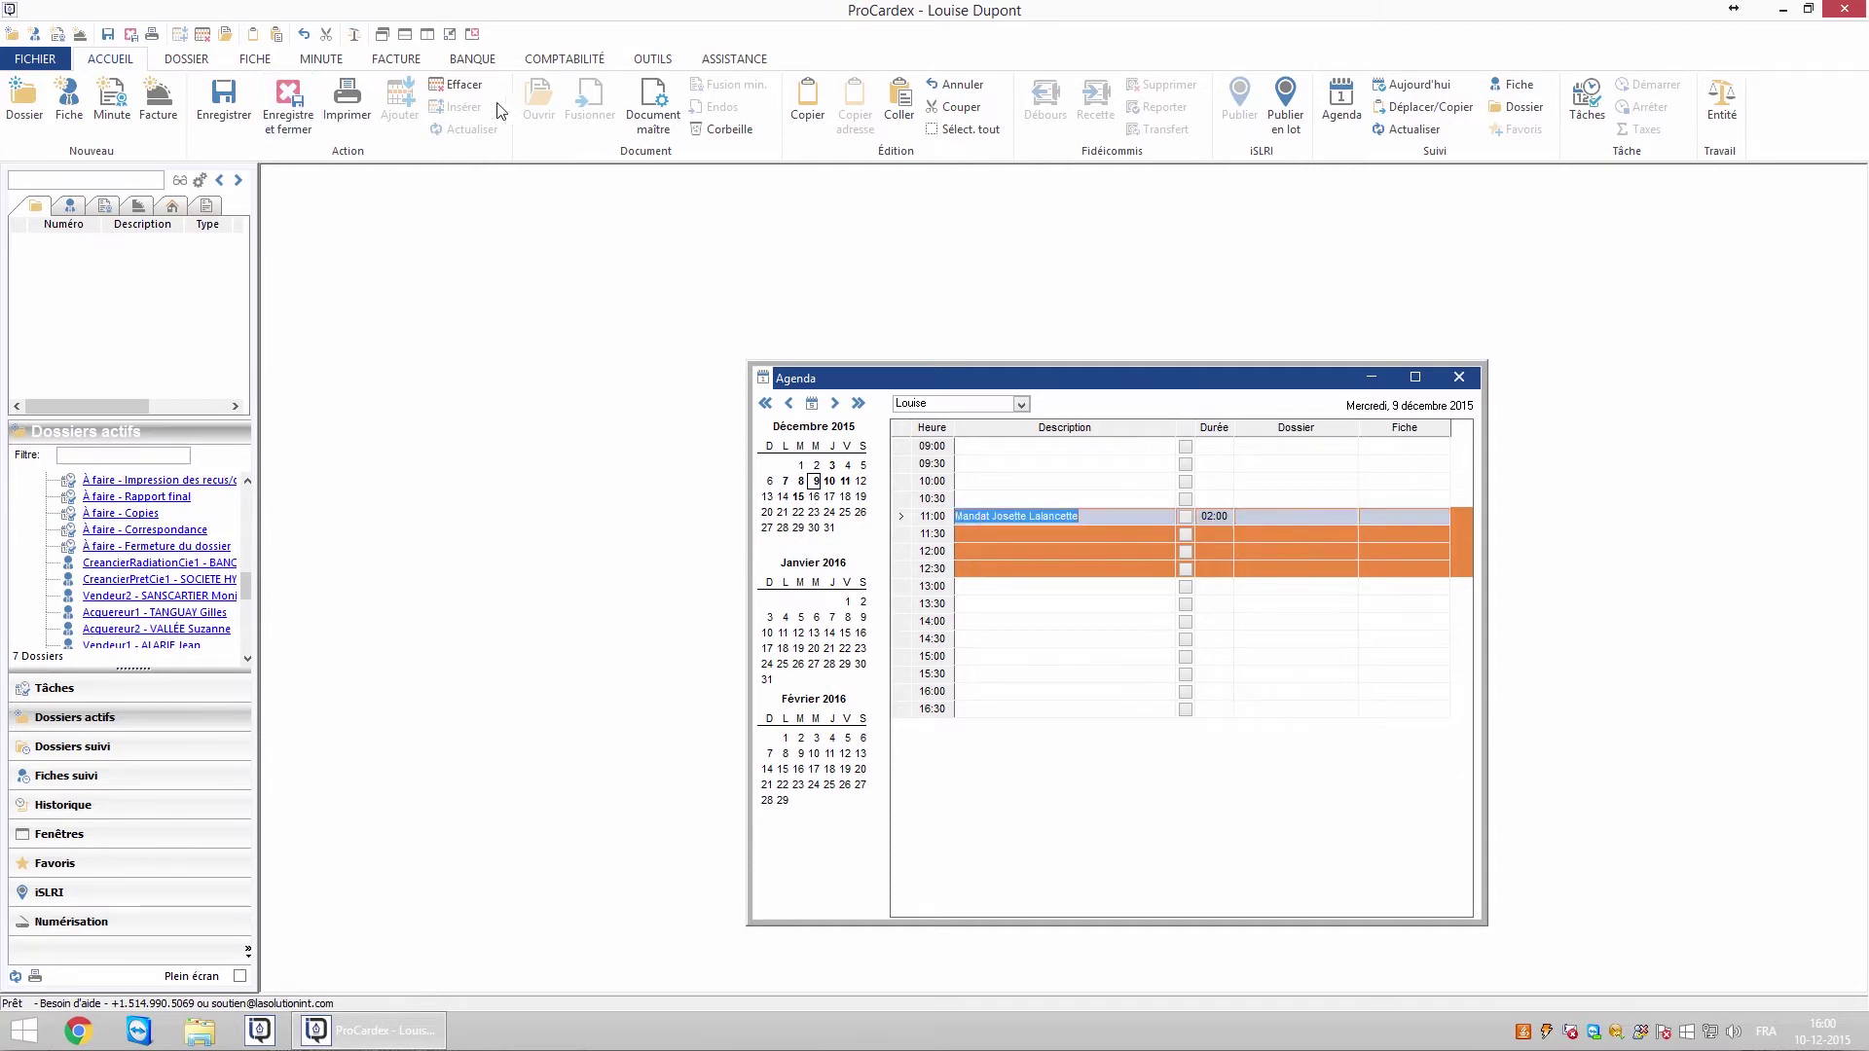
{"action": "right_click", "coordinate": [993, 518]}
{"action": "left_click", "coordinate": [1037, 635]}
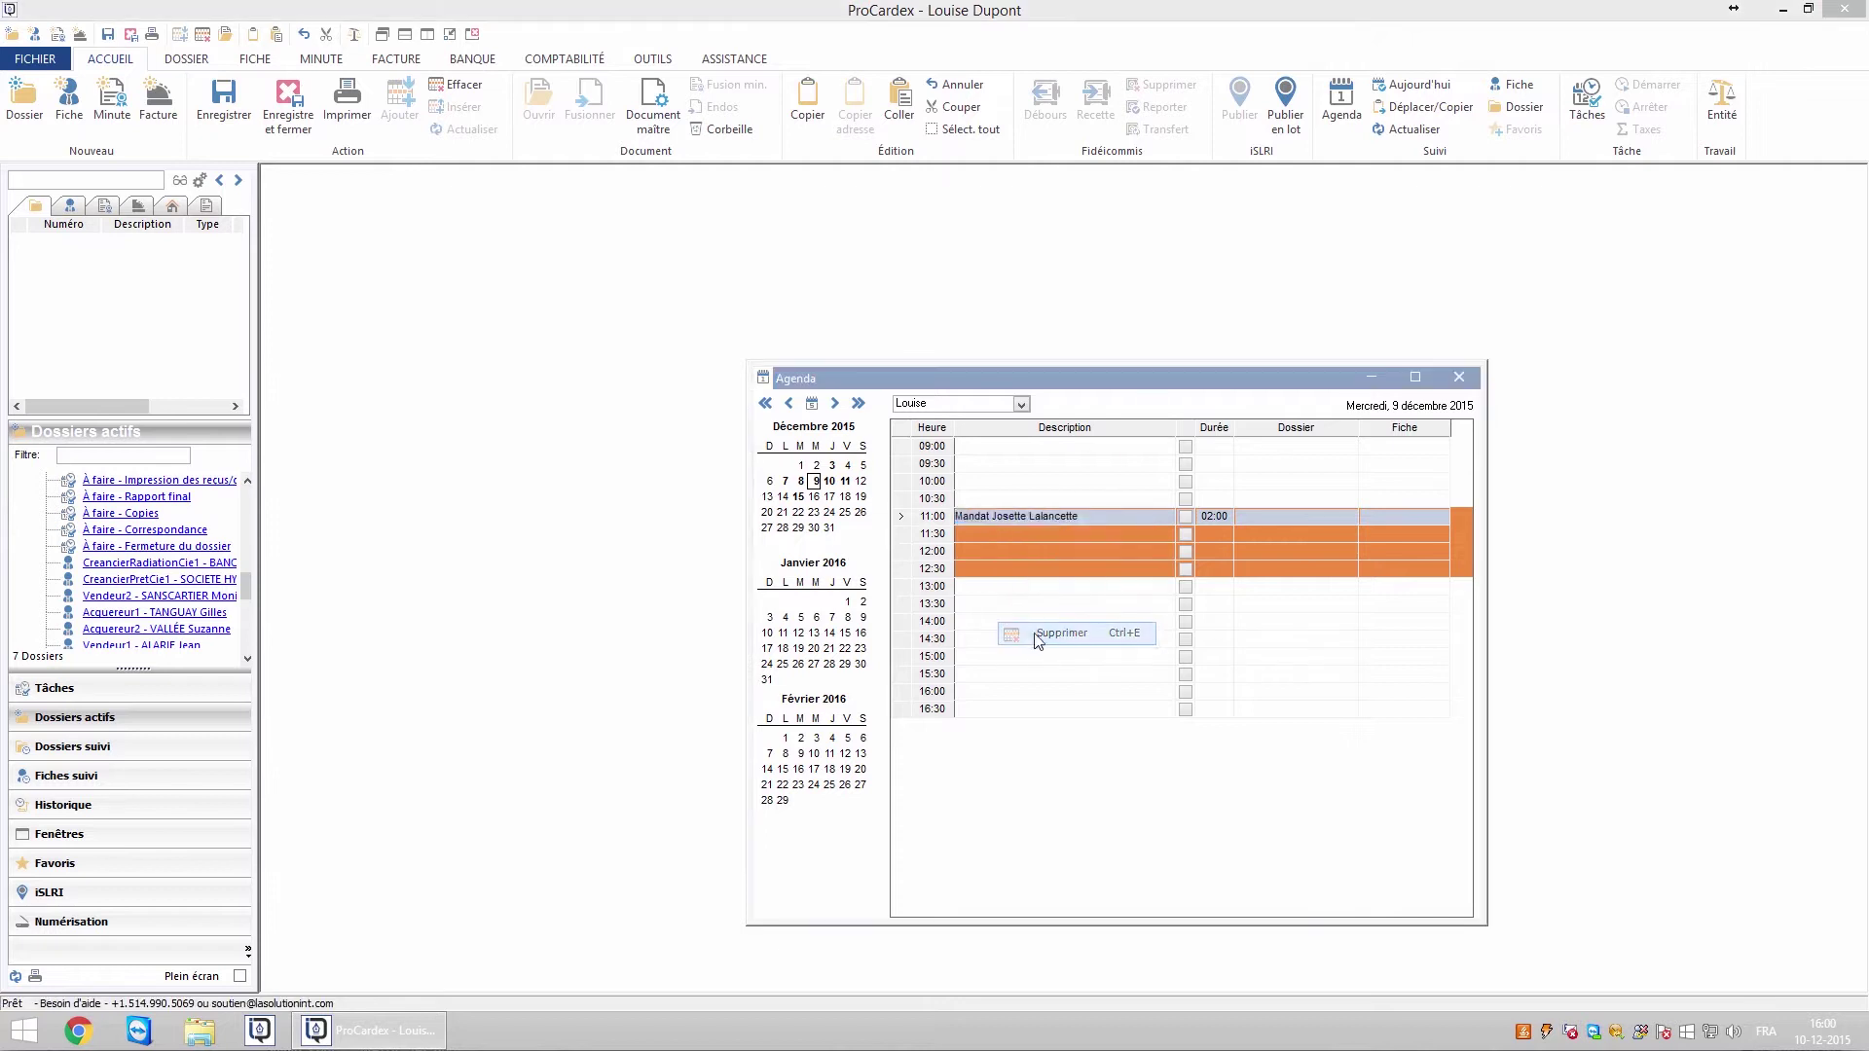
{"action": "left_click", "coordinate": [993, 584]}
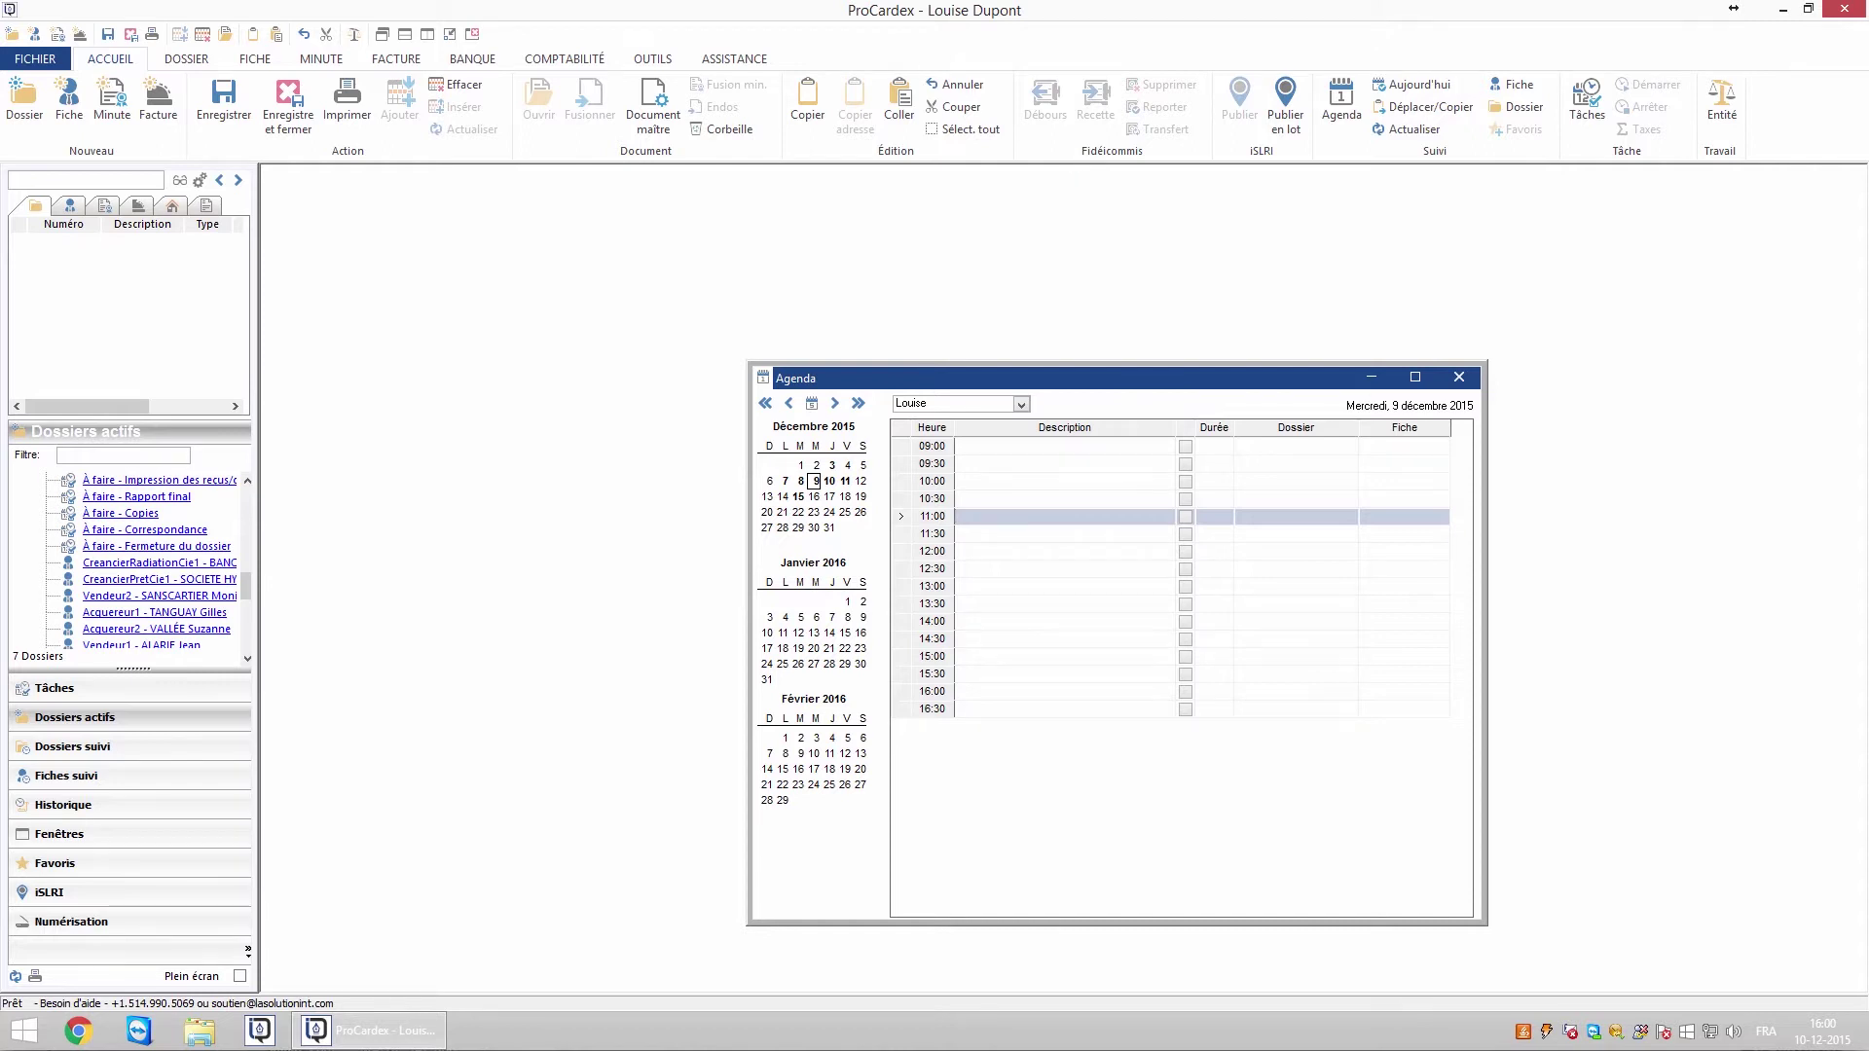
Set up an agenda report from OUTILS > Rapport with the client's name as the Recherché criterion
{"action": "left_click", "coordinate": [650, 61]}
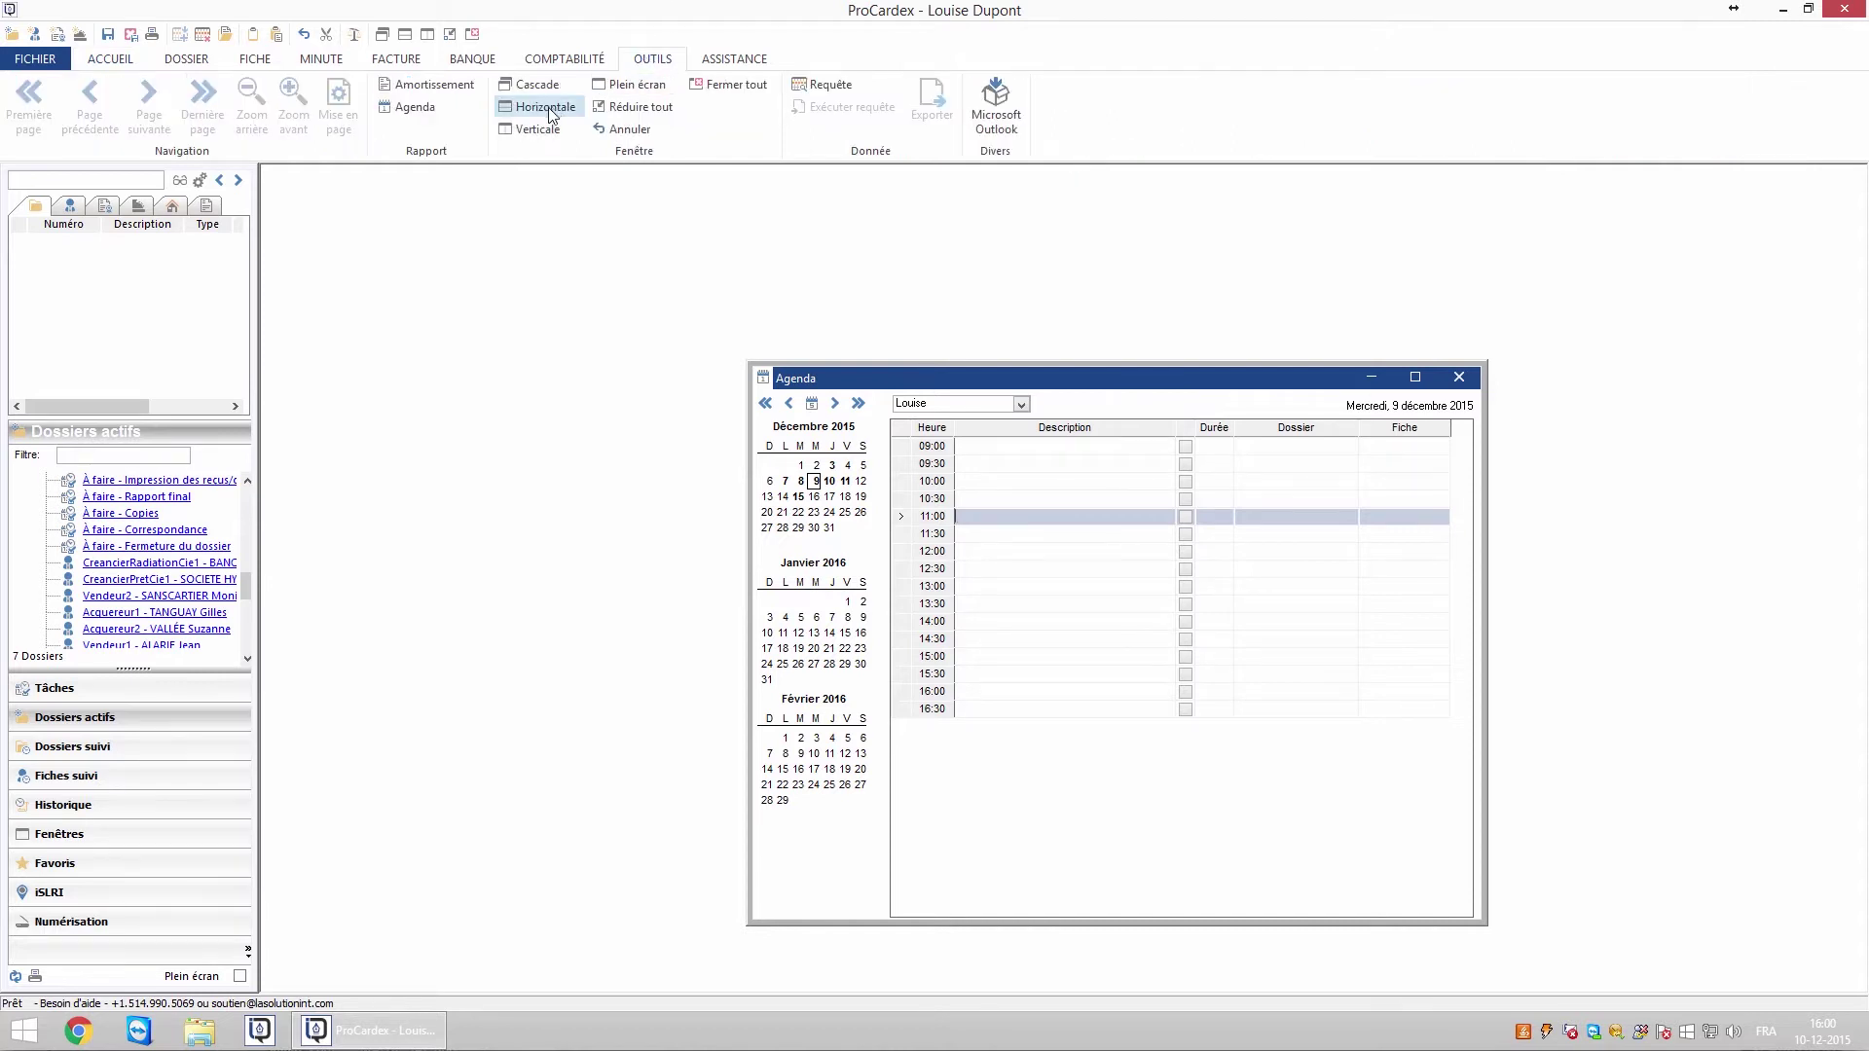
{"action": "left_click", "coordinate": [411, 110]}
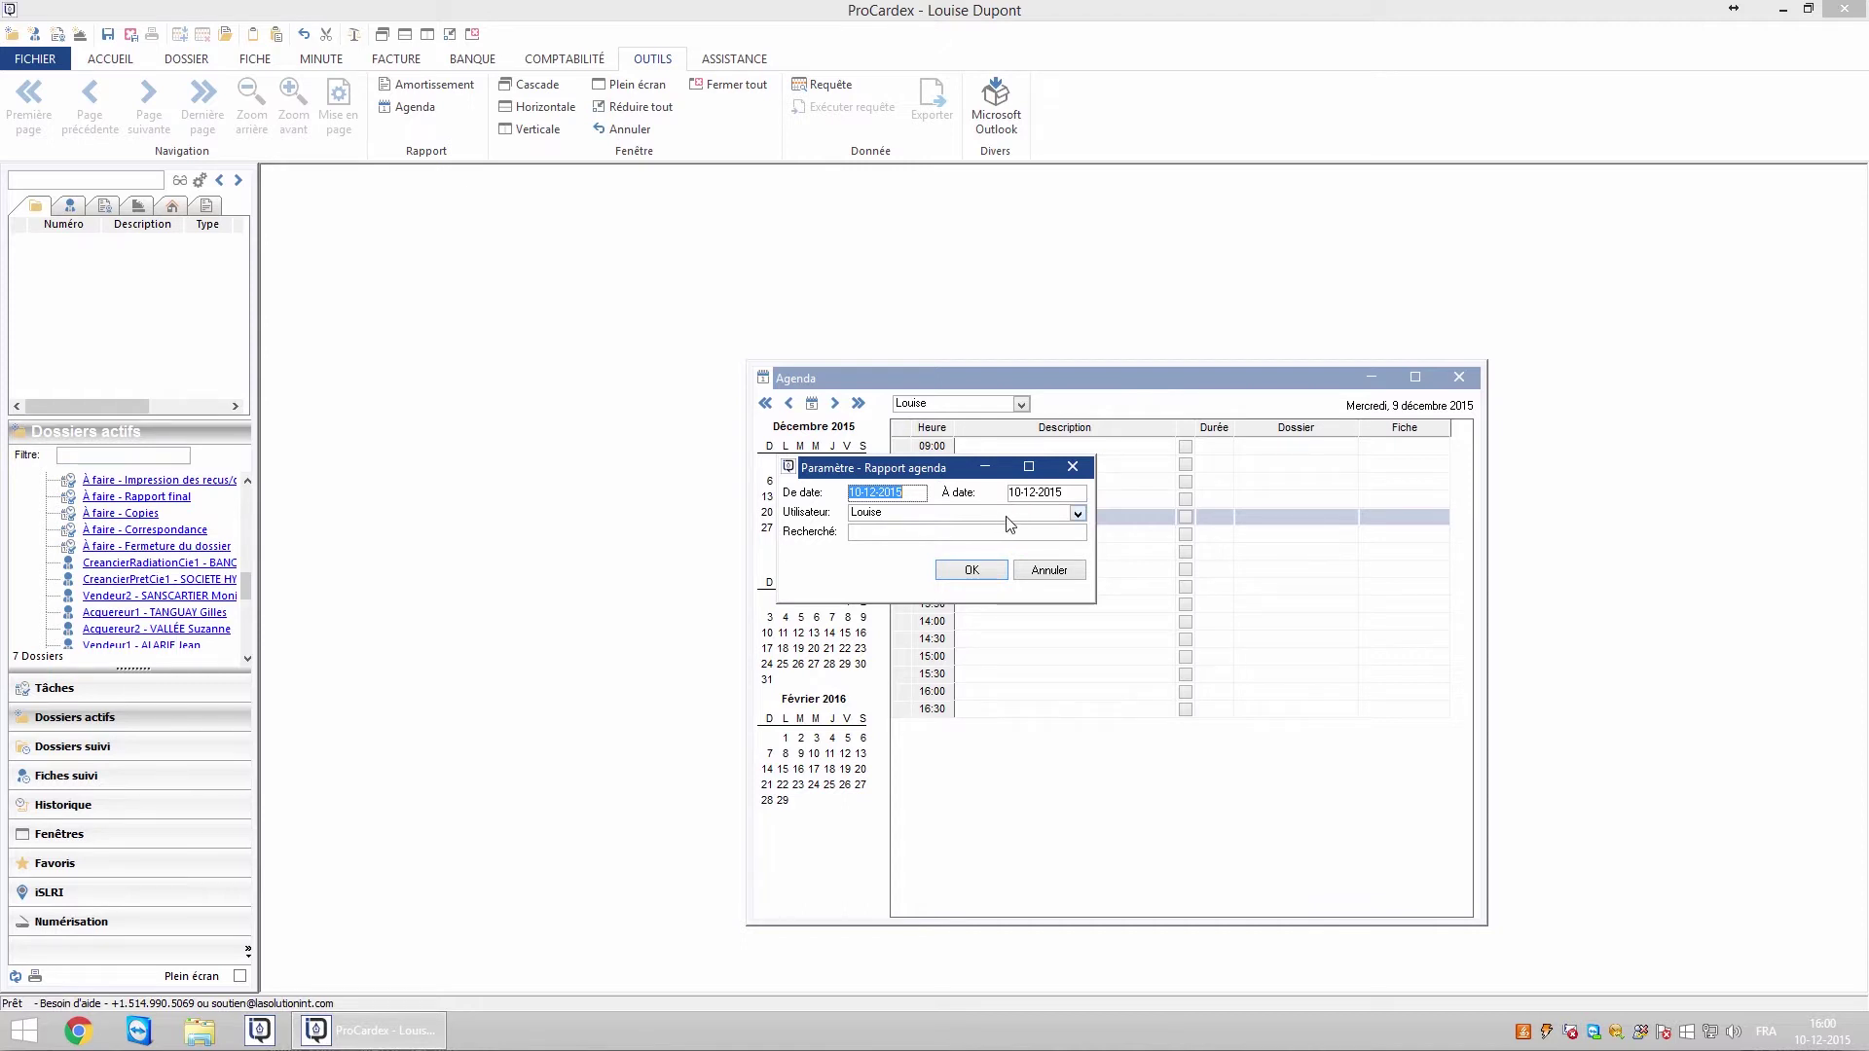
{"action": "left_click", "coordinate": [942, 535]}
{"action": "type", "text": "tangua"}
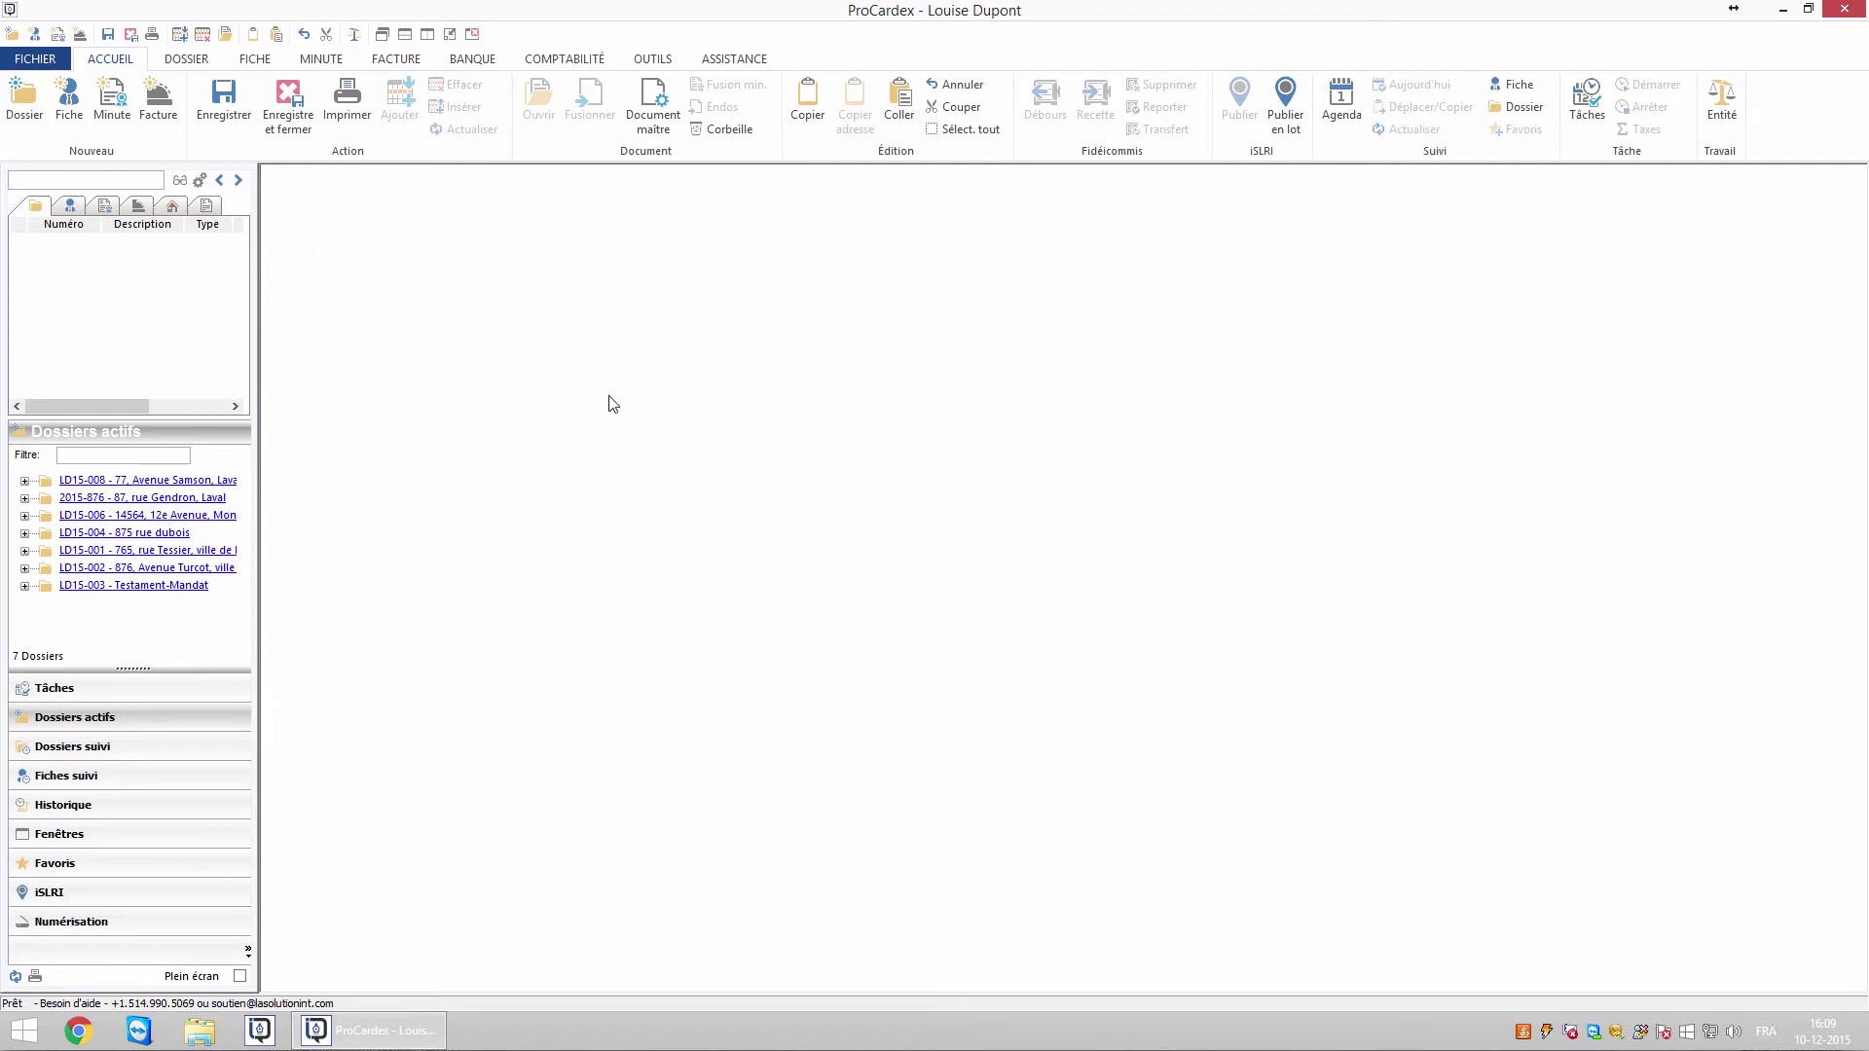
On dossier LD15-008, set a 22-12-2015 follow-up 'Déboursé hypothécaire' for the responsible user
{"action": "left_click", "coordinate": [216, 482]}
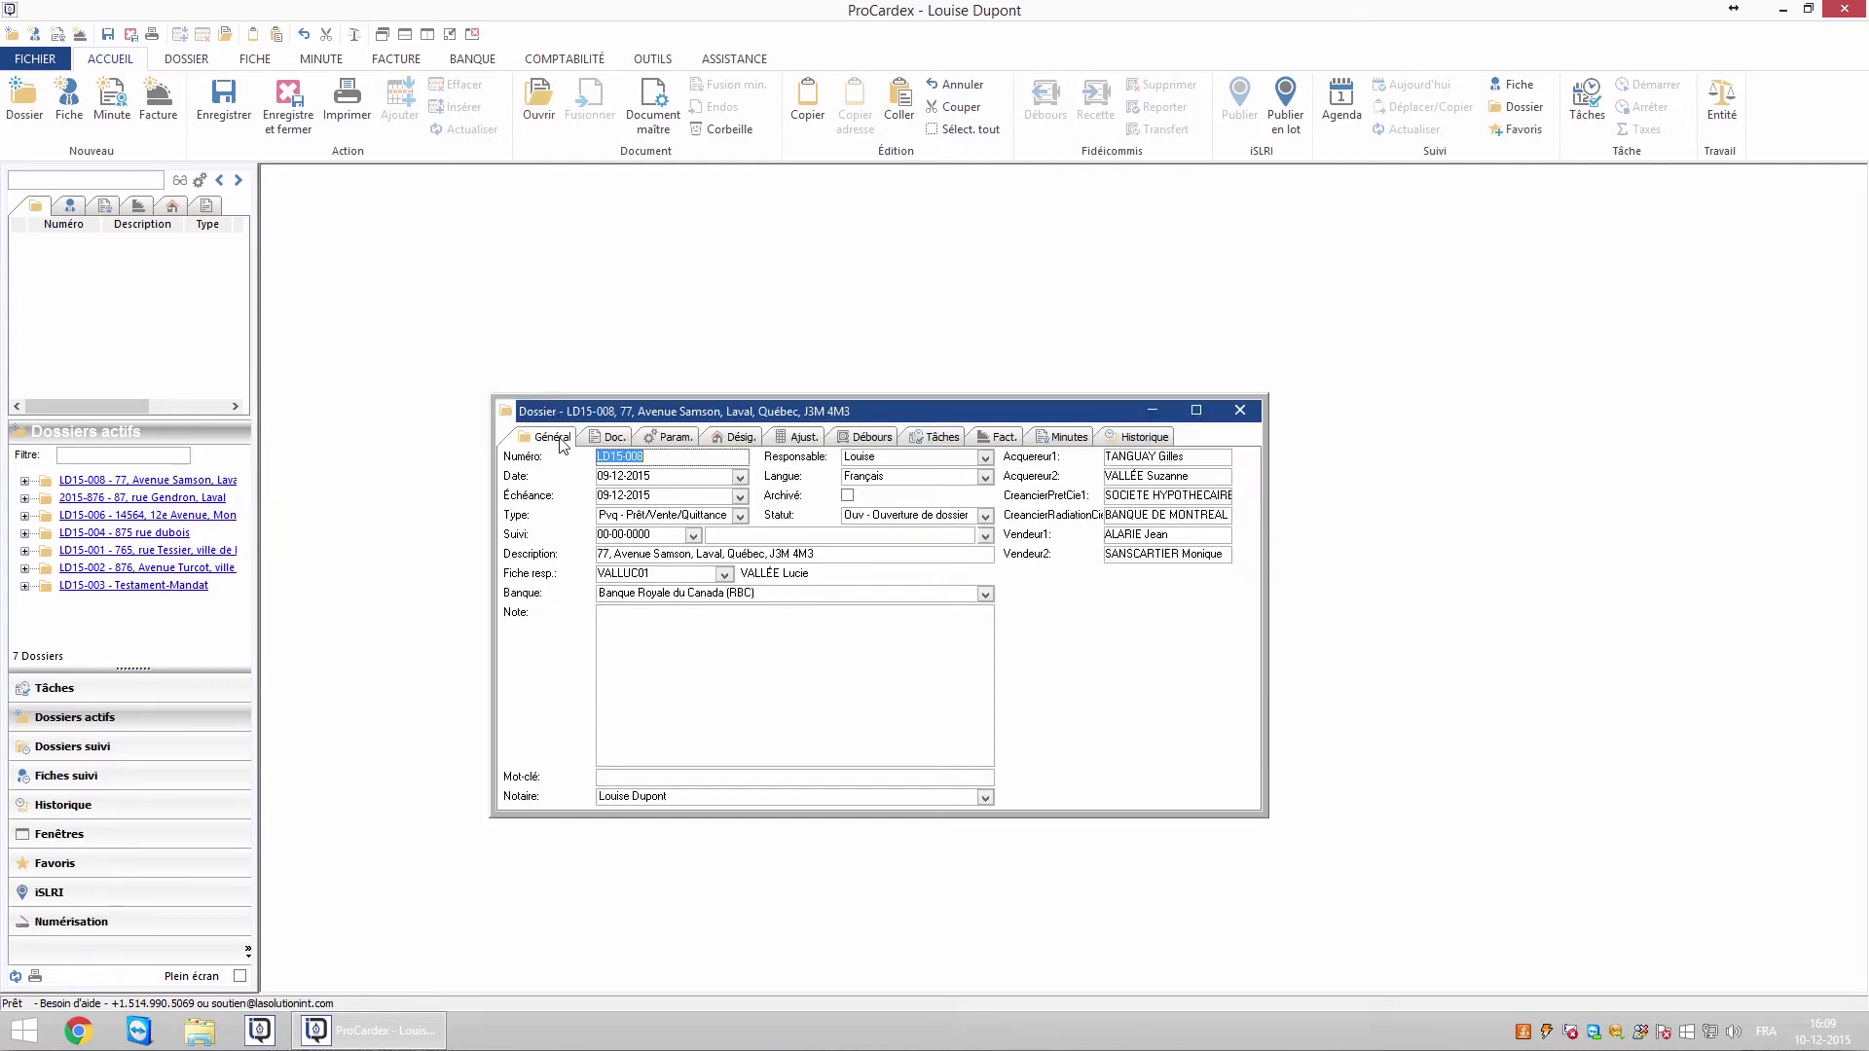
{"action": "left_click", "coordinate": [697, 536]}
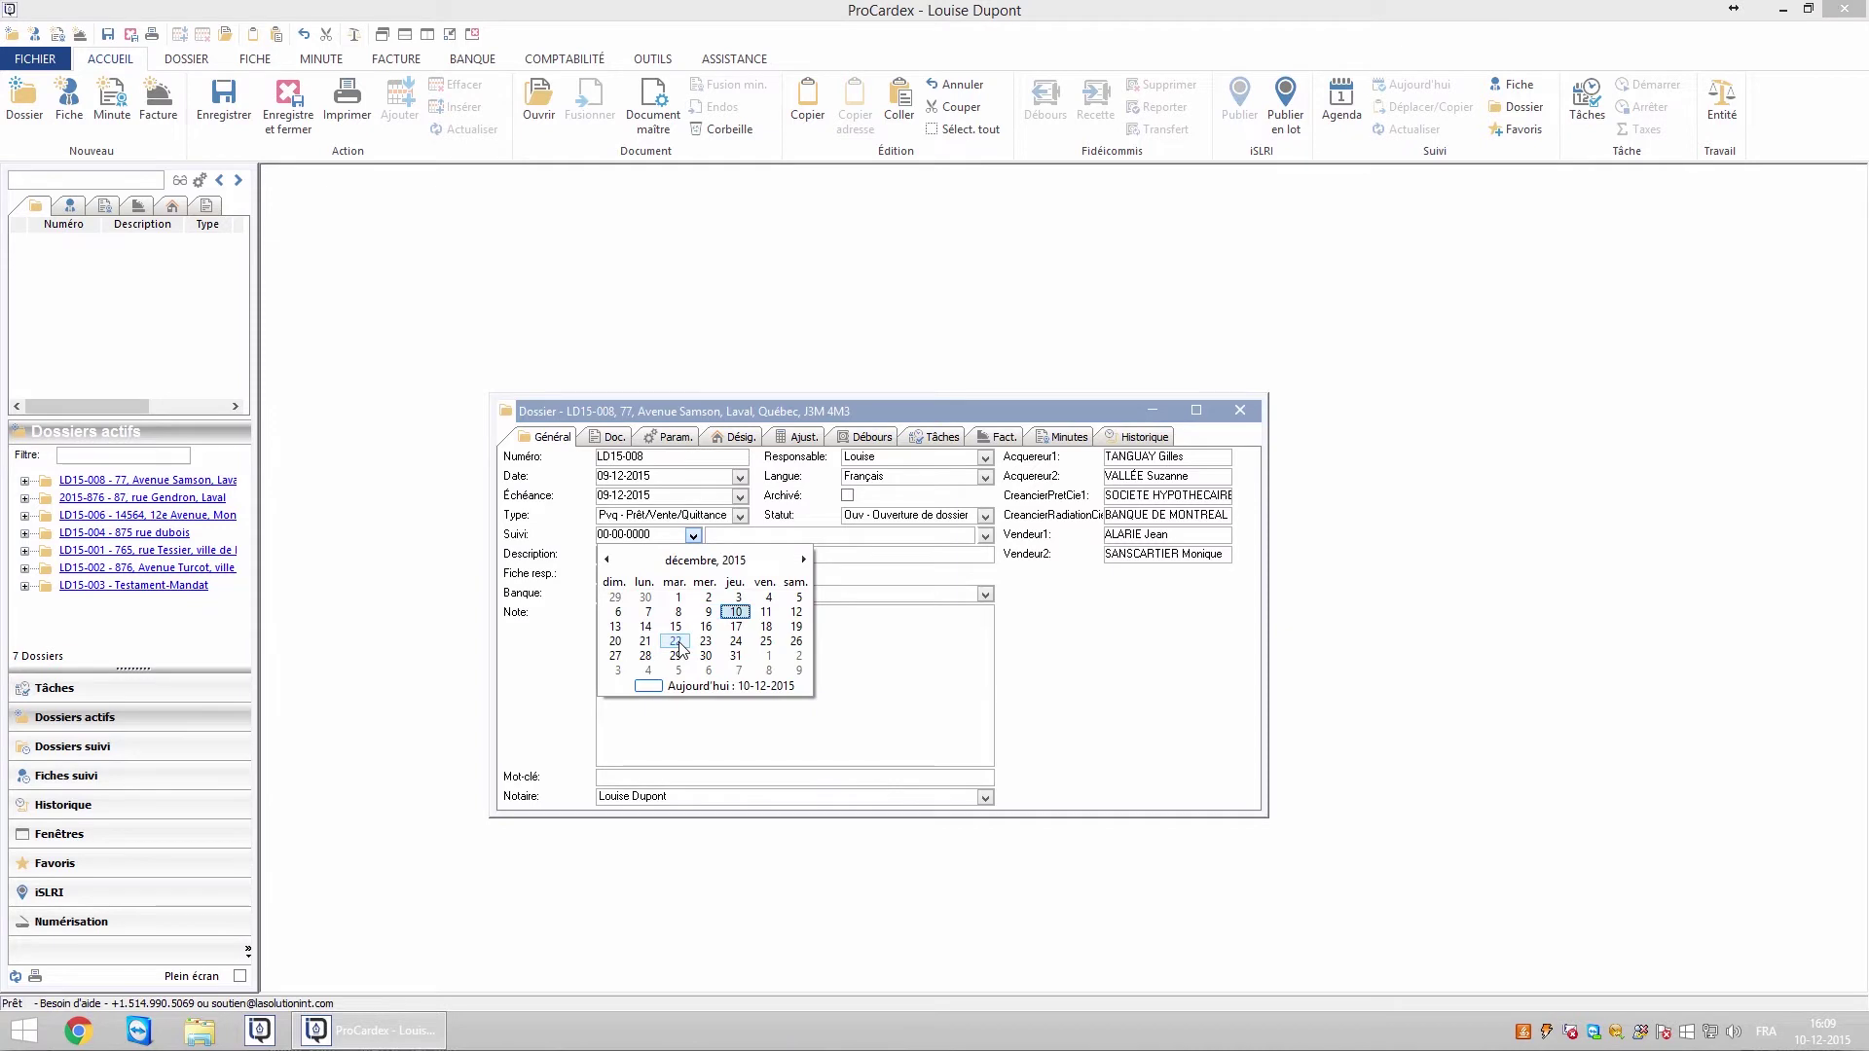
{"action": "left_click", "coordinate": [681, 648]}
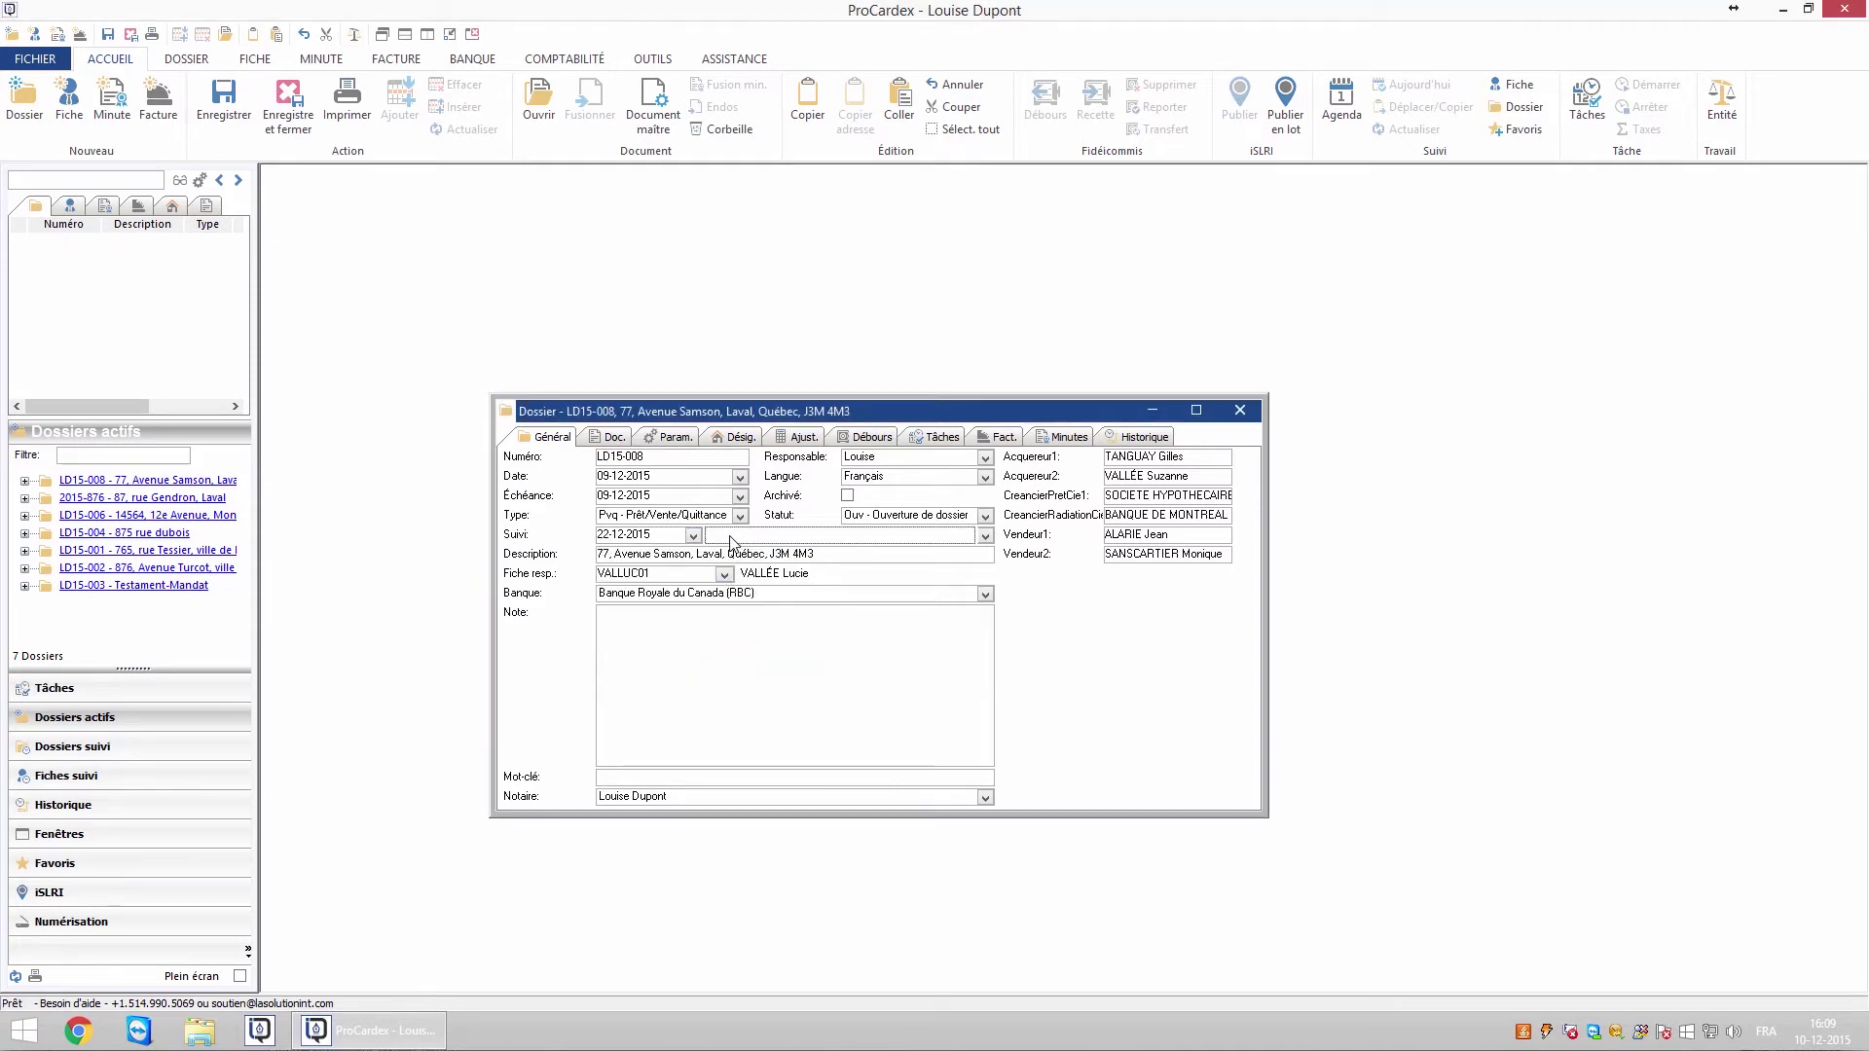
{"action": "type", "text": "Déboursé hypothécaire"}
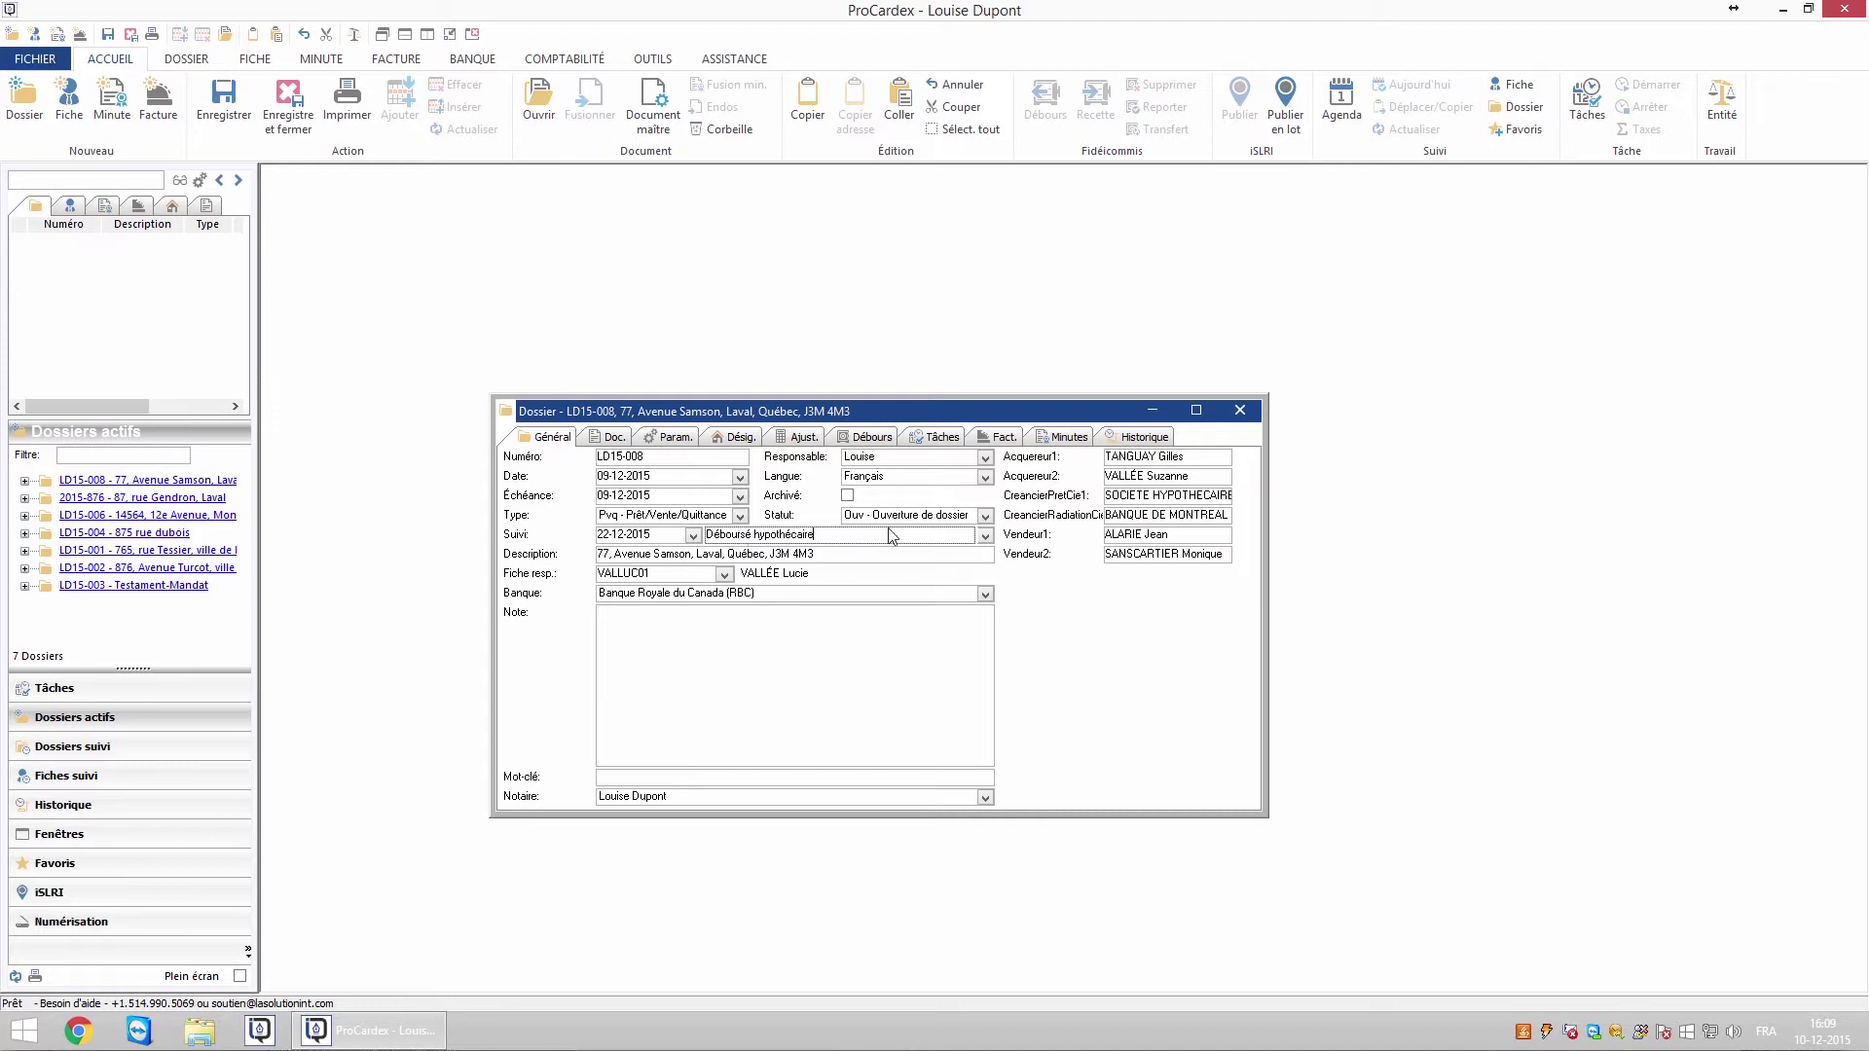
{"action": "left_click", "coordinate": [986, 537]}
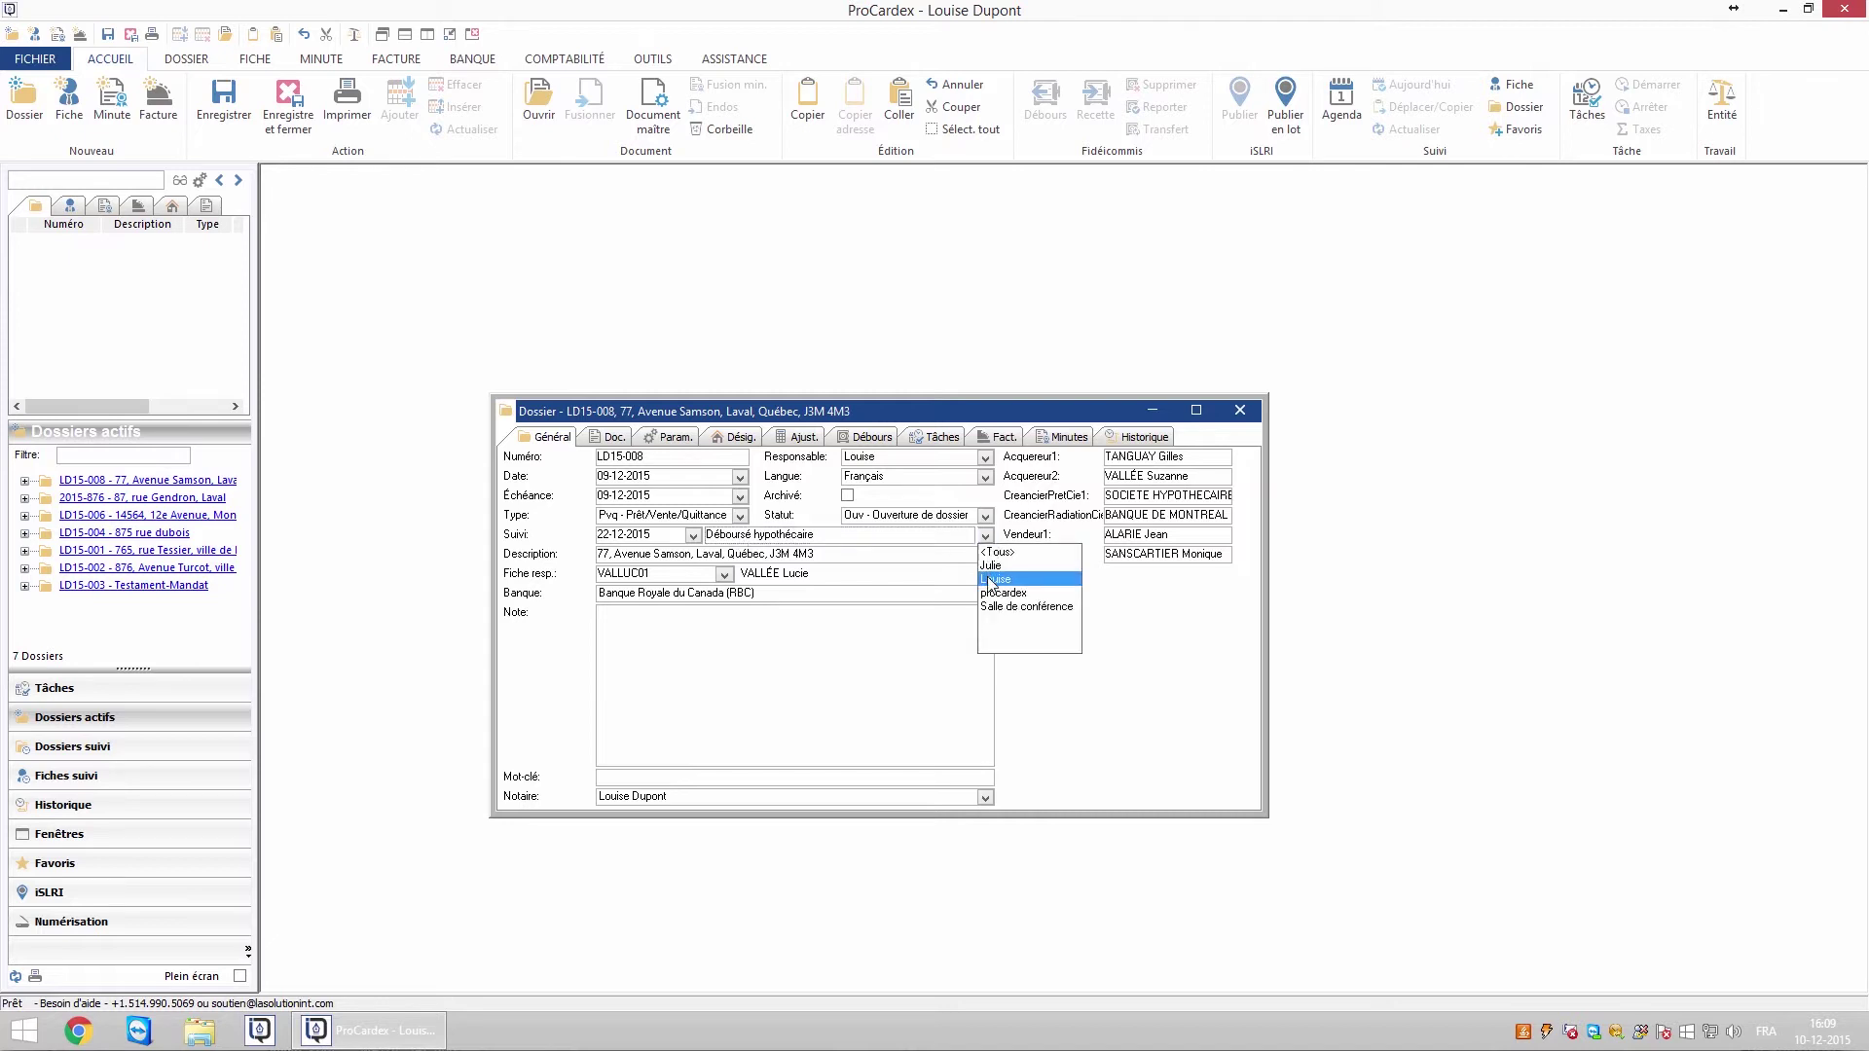
{"action": "left_click", "coordinate": [990, 580]}
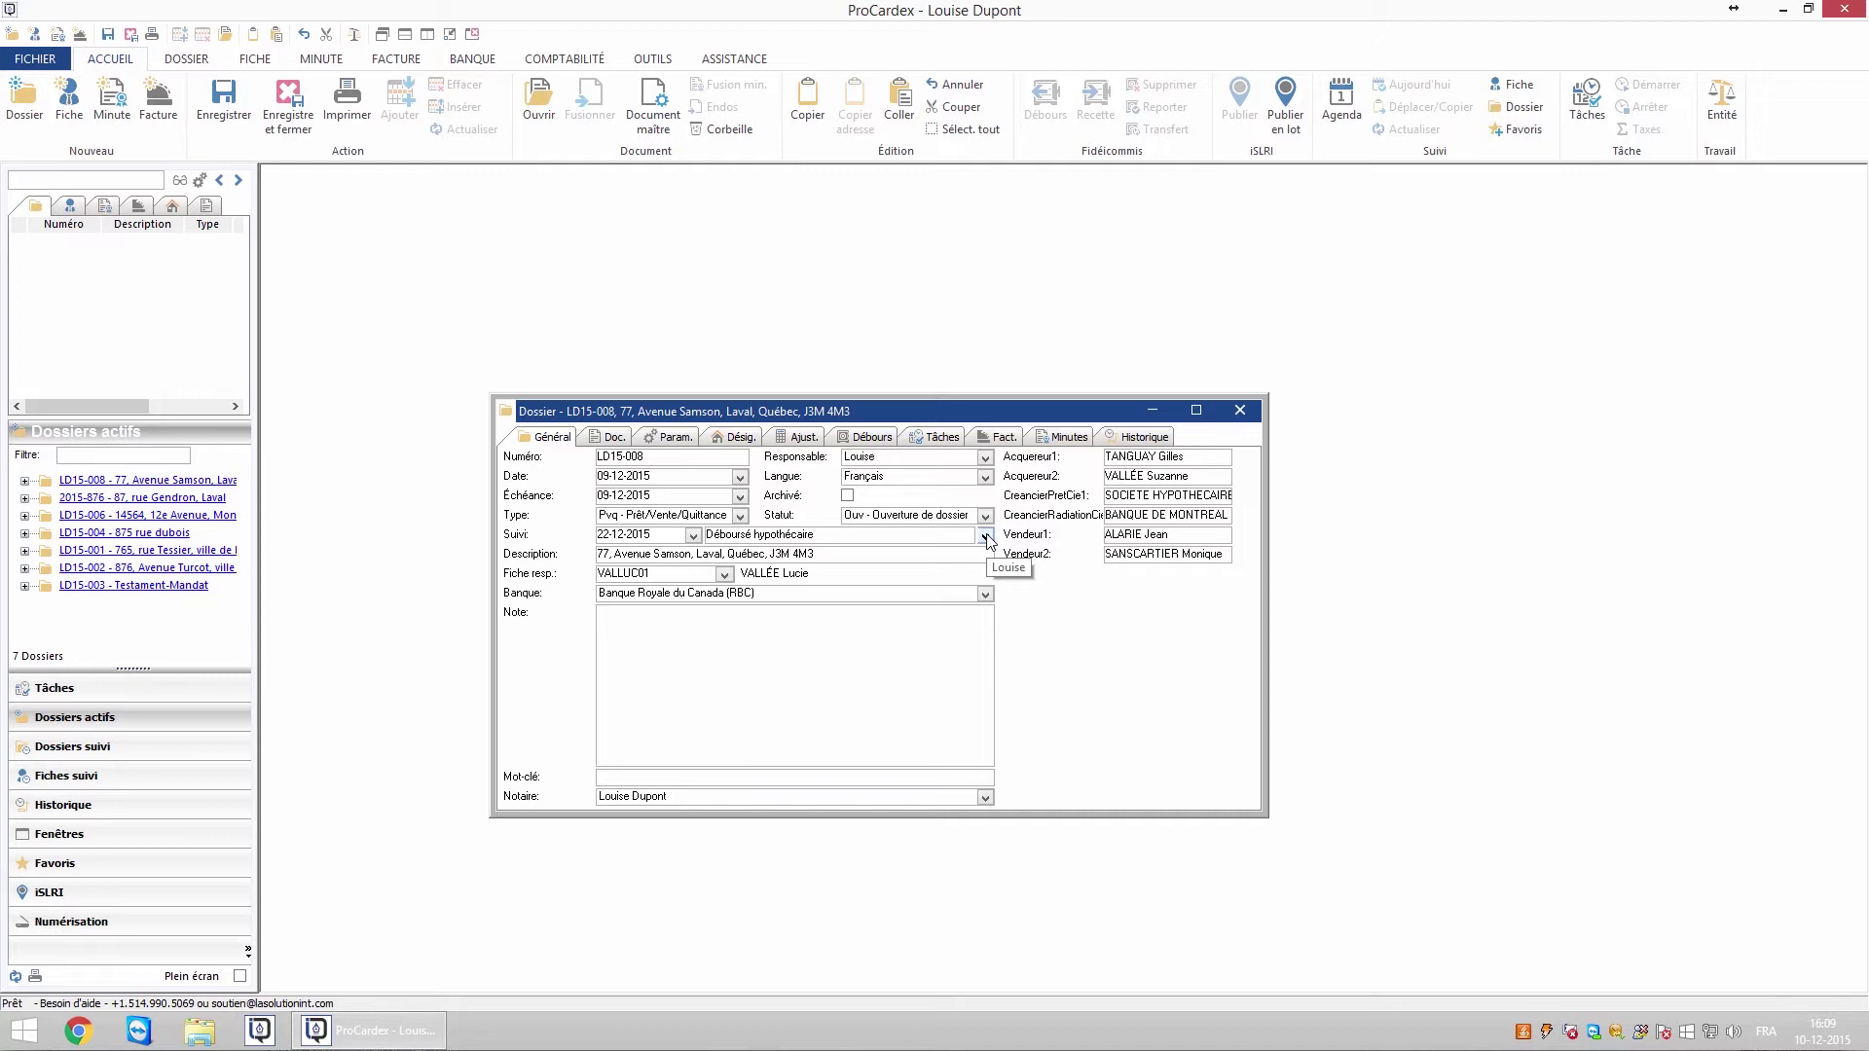
From the Param. tab, open the Acquereur1 record and set its follow-up date to 13-01-2016
{"action": "left_click", "coordinate": [670, 437]}
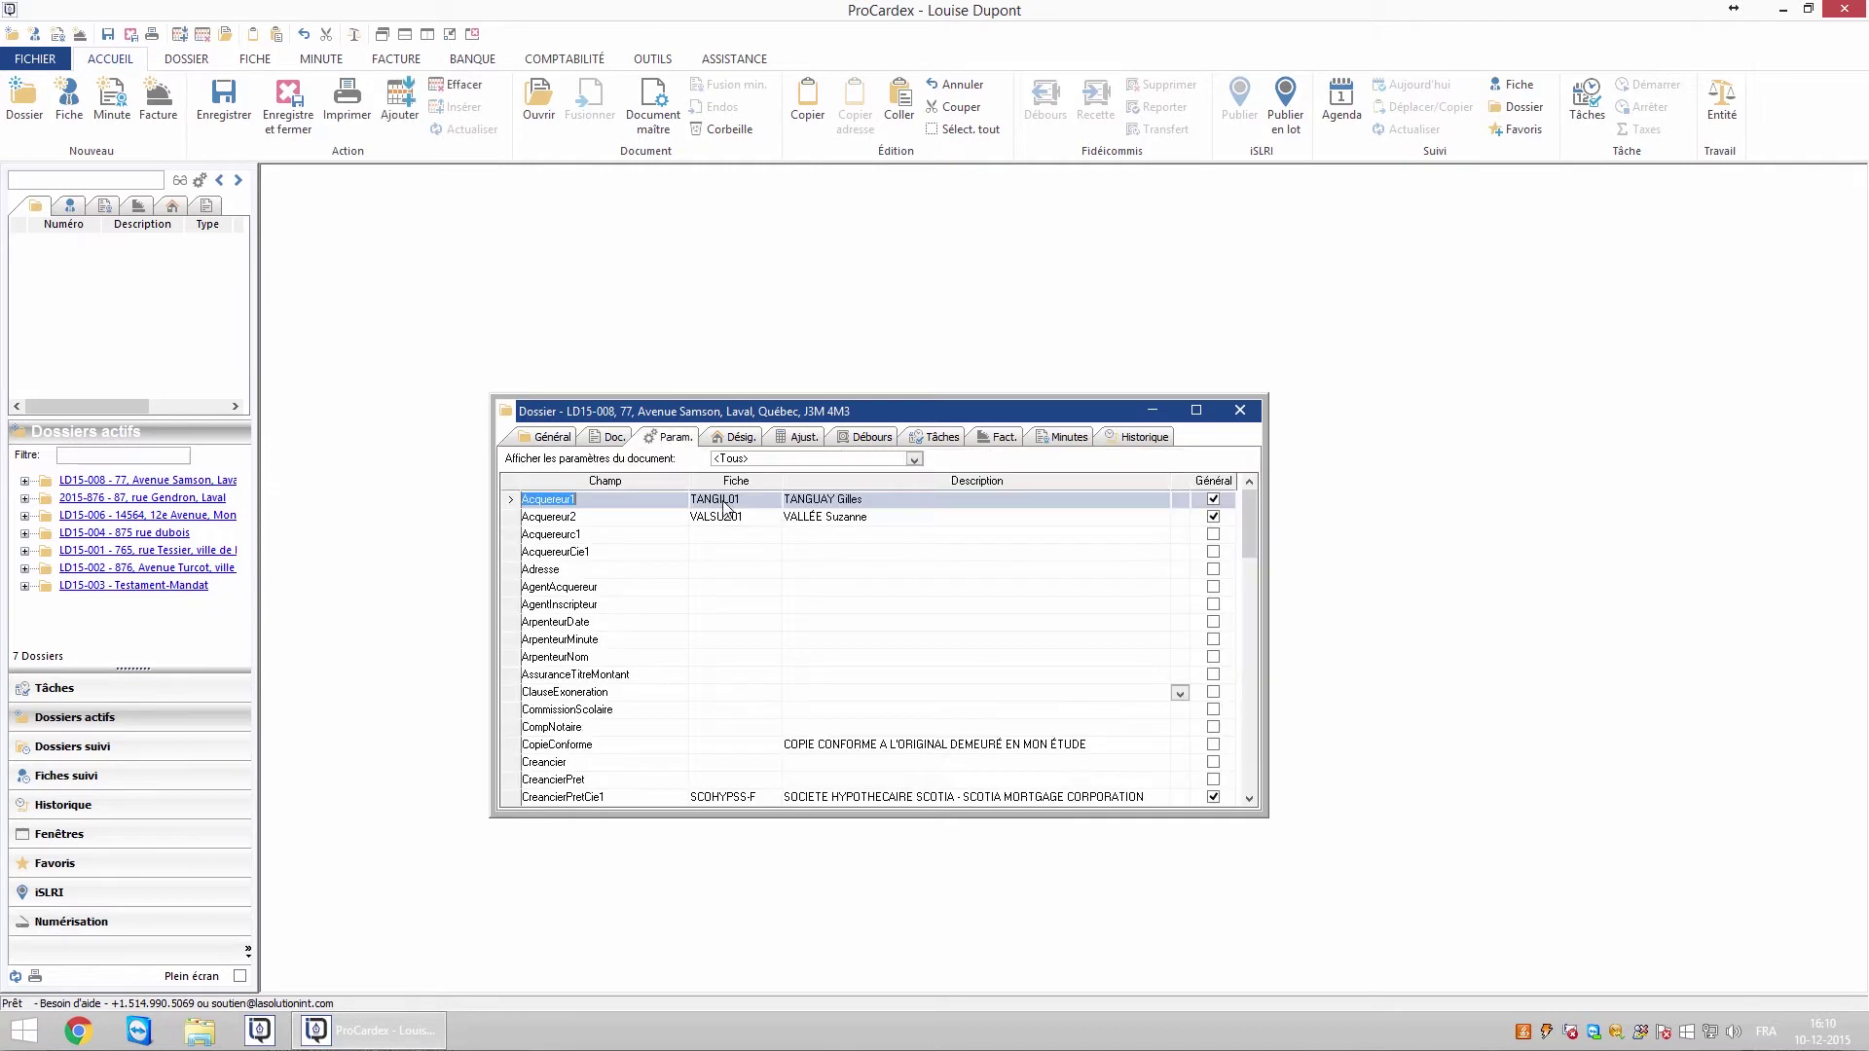
{"action": "double_click", "coordinate": [725, 504]}
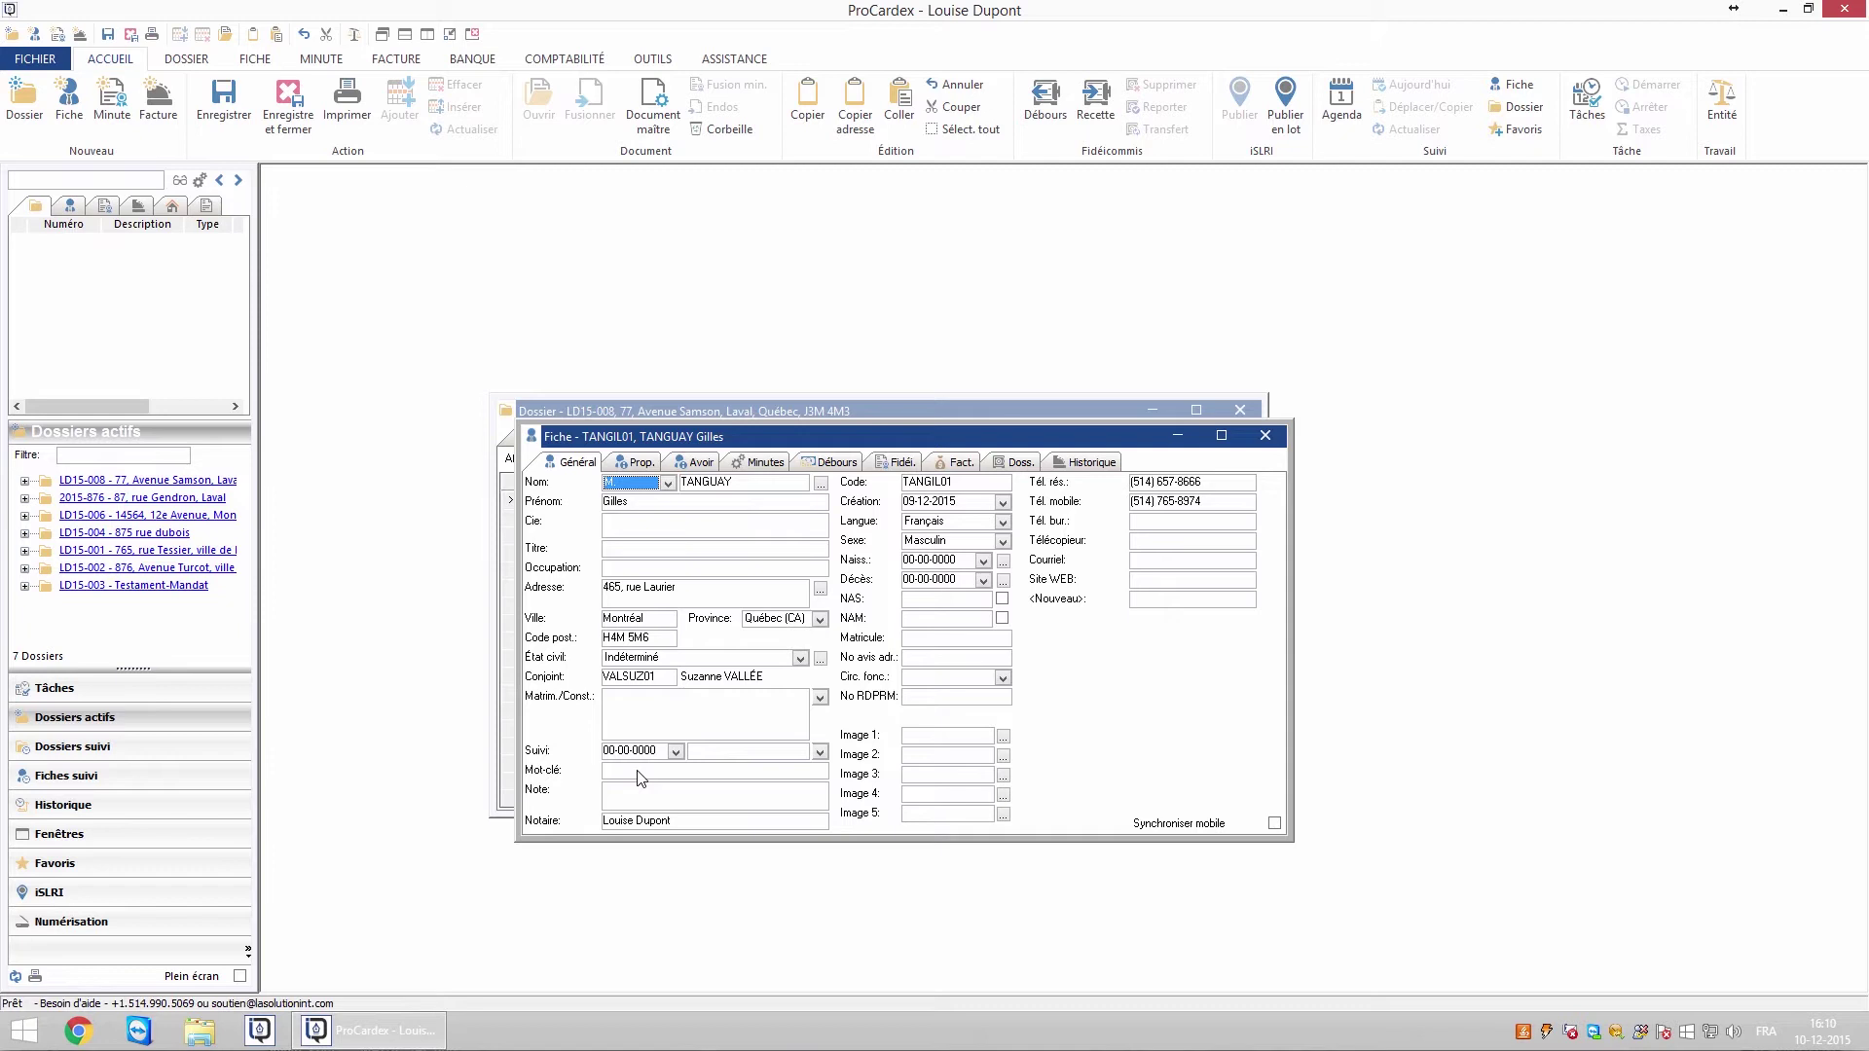
{"action": "left_click", "coordinate": [675, 751]}
{"action": "left_click", "coordinate": [808, 777]}
{"action": "left_click", "coordinate": [711, 842]}
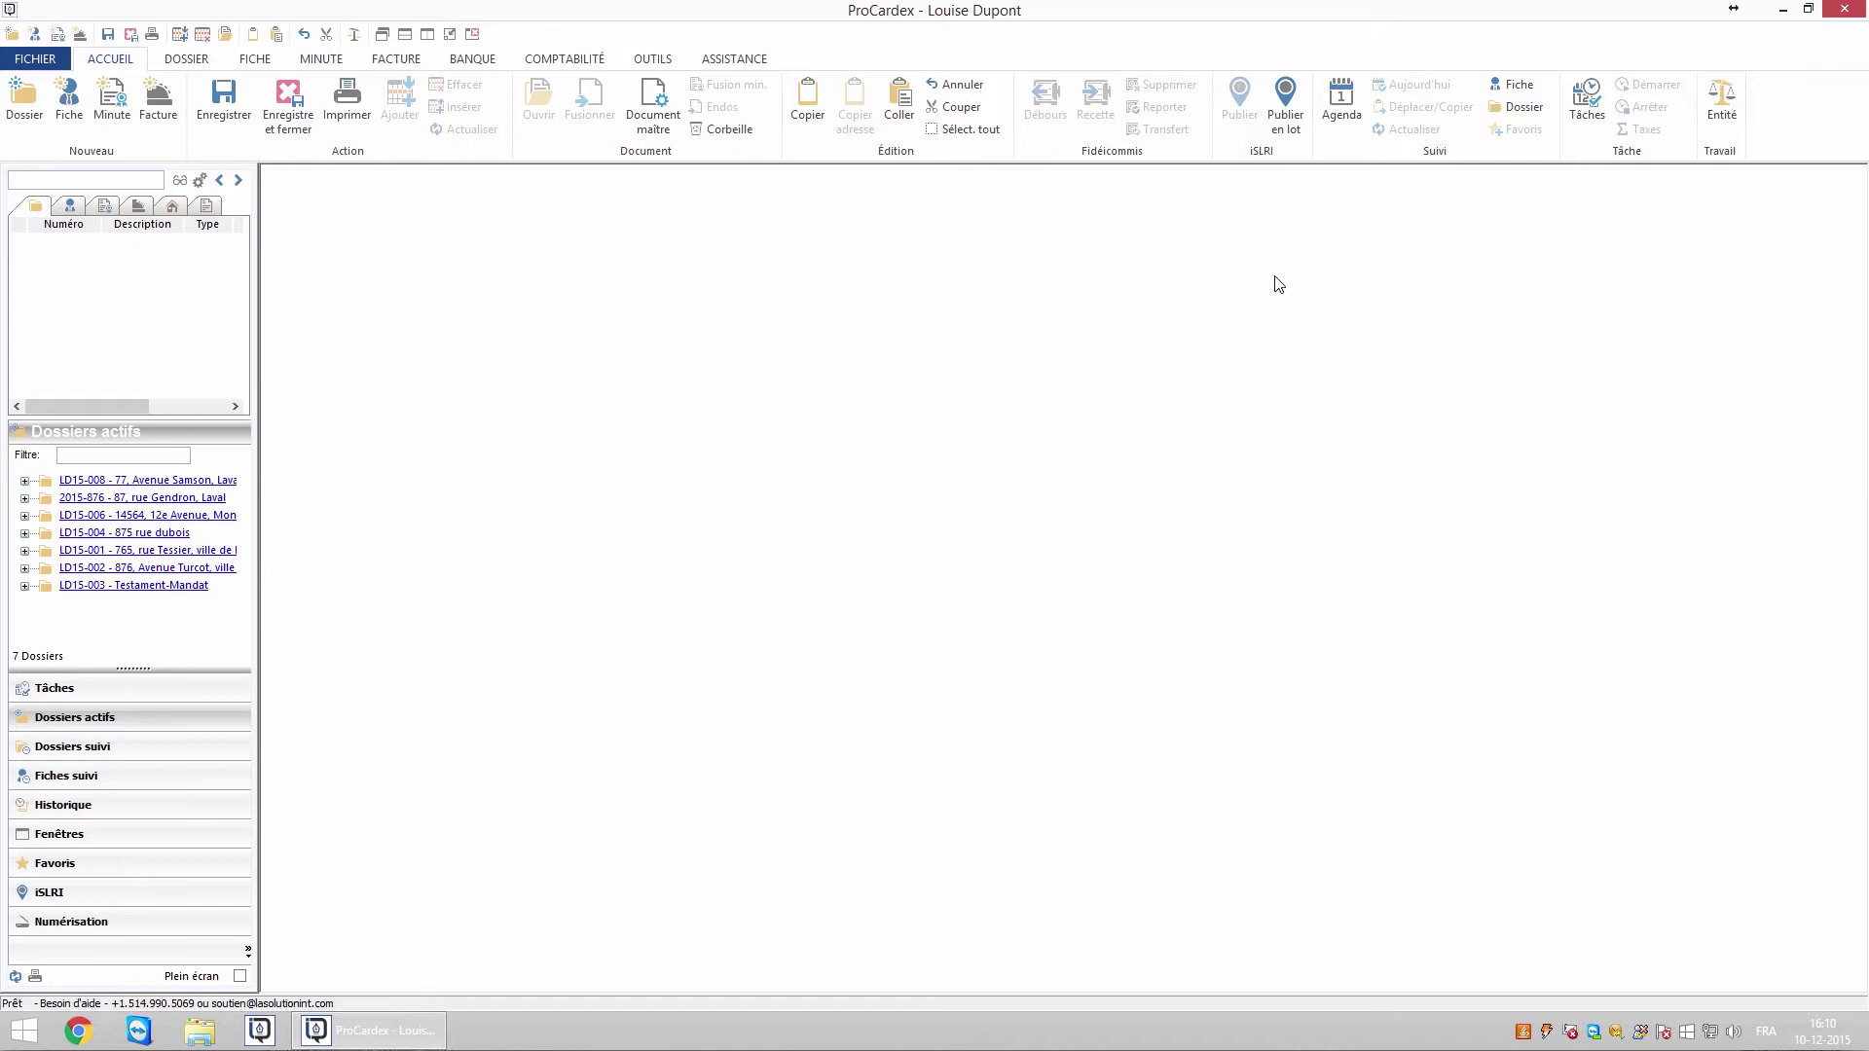
Check dossier and record follow-ups, then show Dossiers suivi and Fiches suivi in the side panel
{"action": "left_click", "coordinate": [1518, 107]}
{"action": "left_click", "coordinate": [1515, 87]}
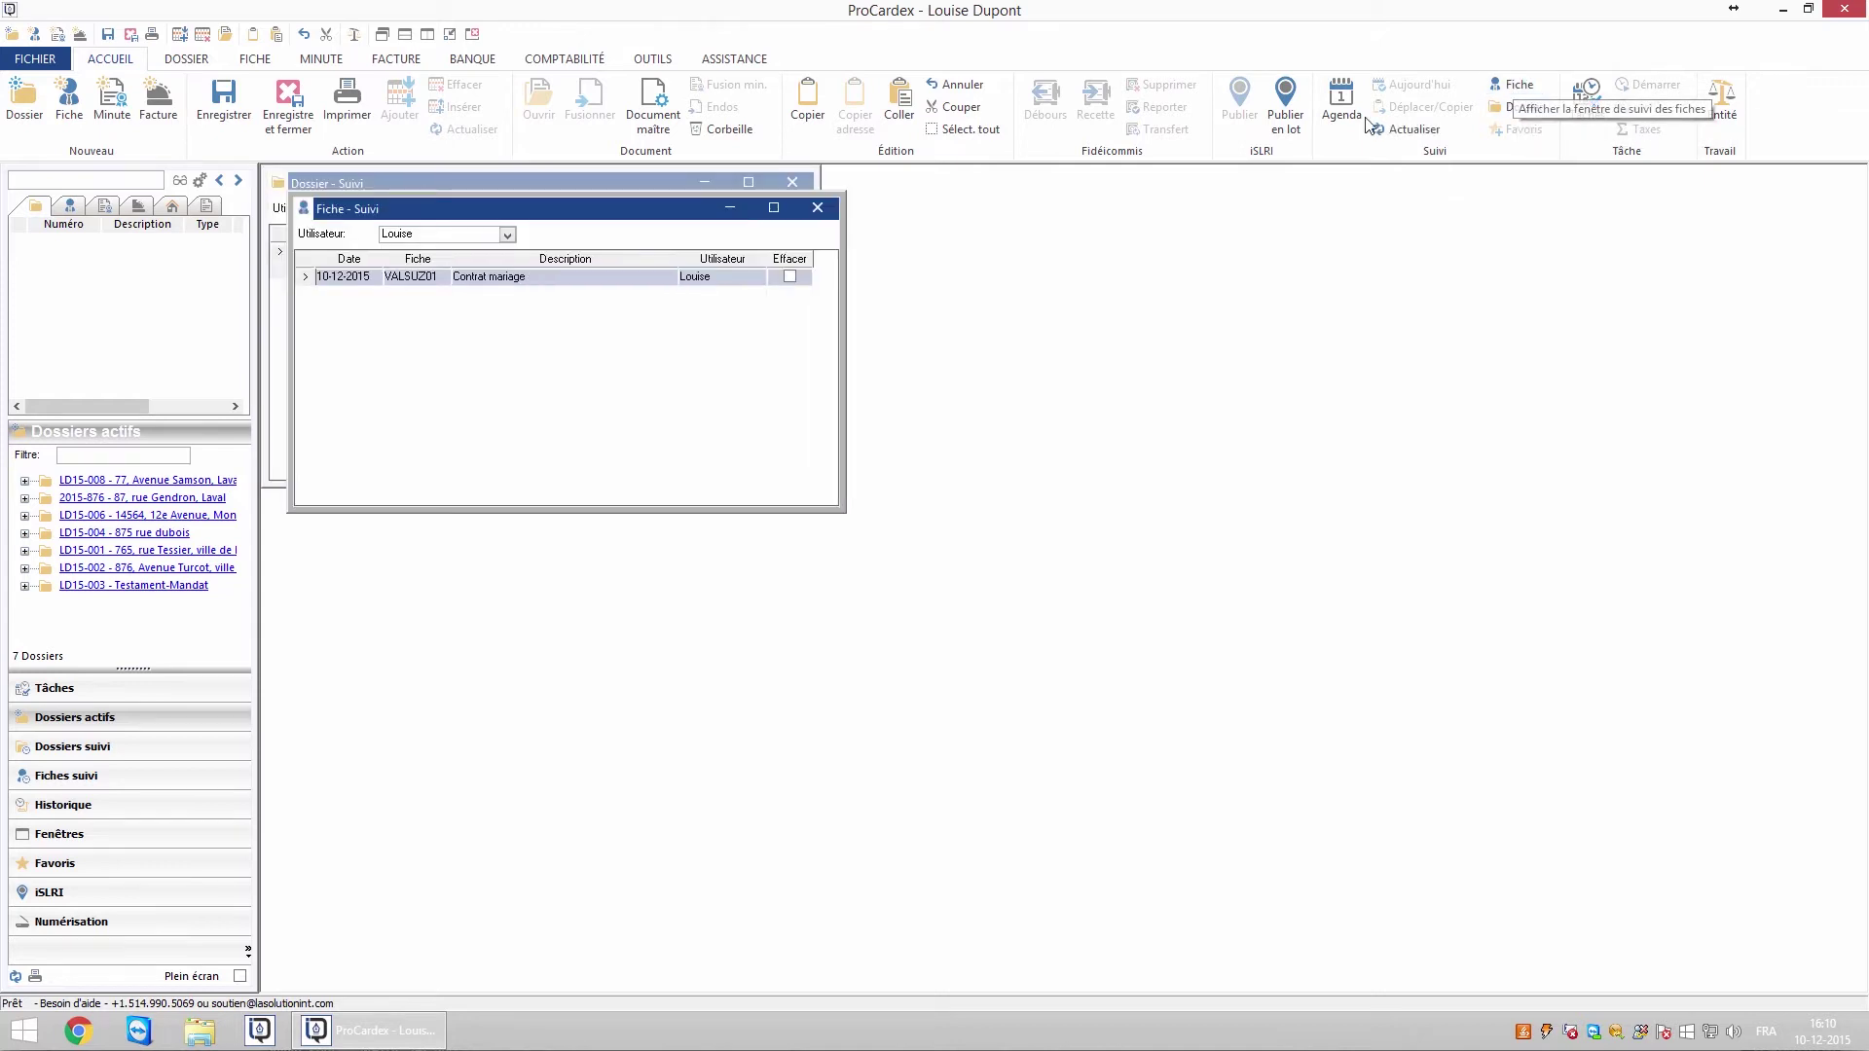
{"action": "key", "text": "Escape"}
{"action": "left_click", "coordinate": [102, 751]}
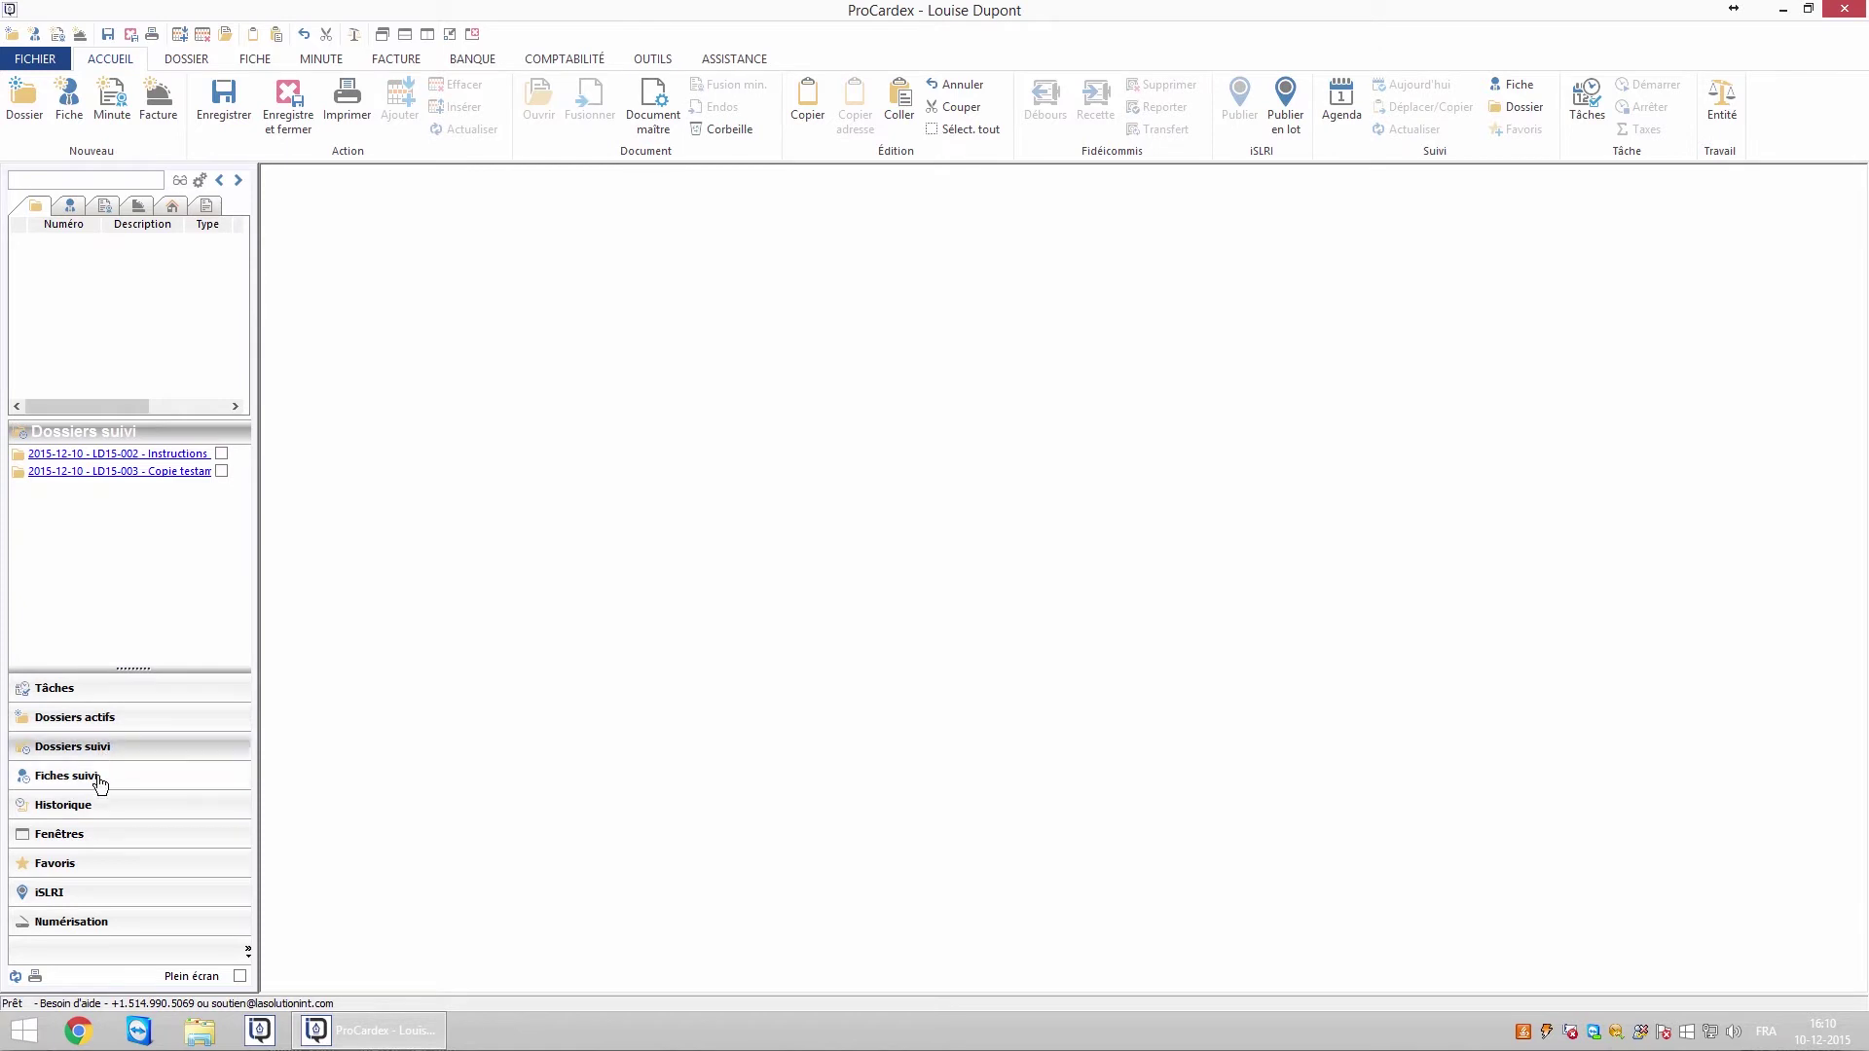
{"action": "left_click", "coordinate": [99, 782]}
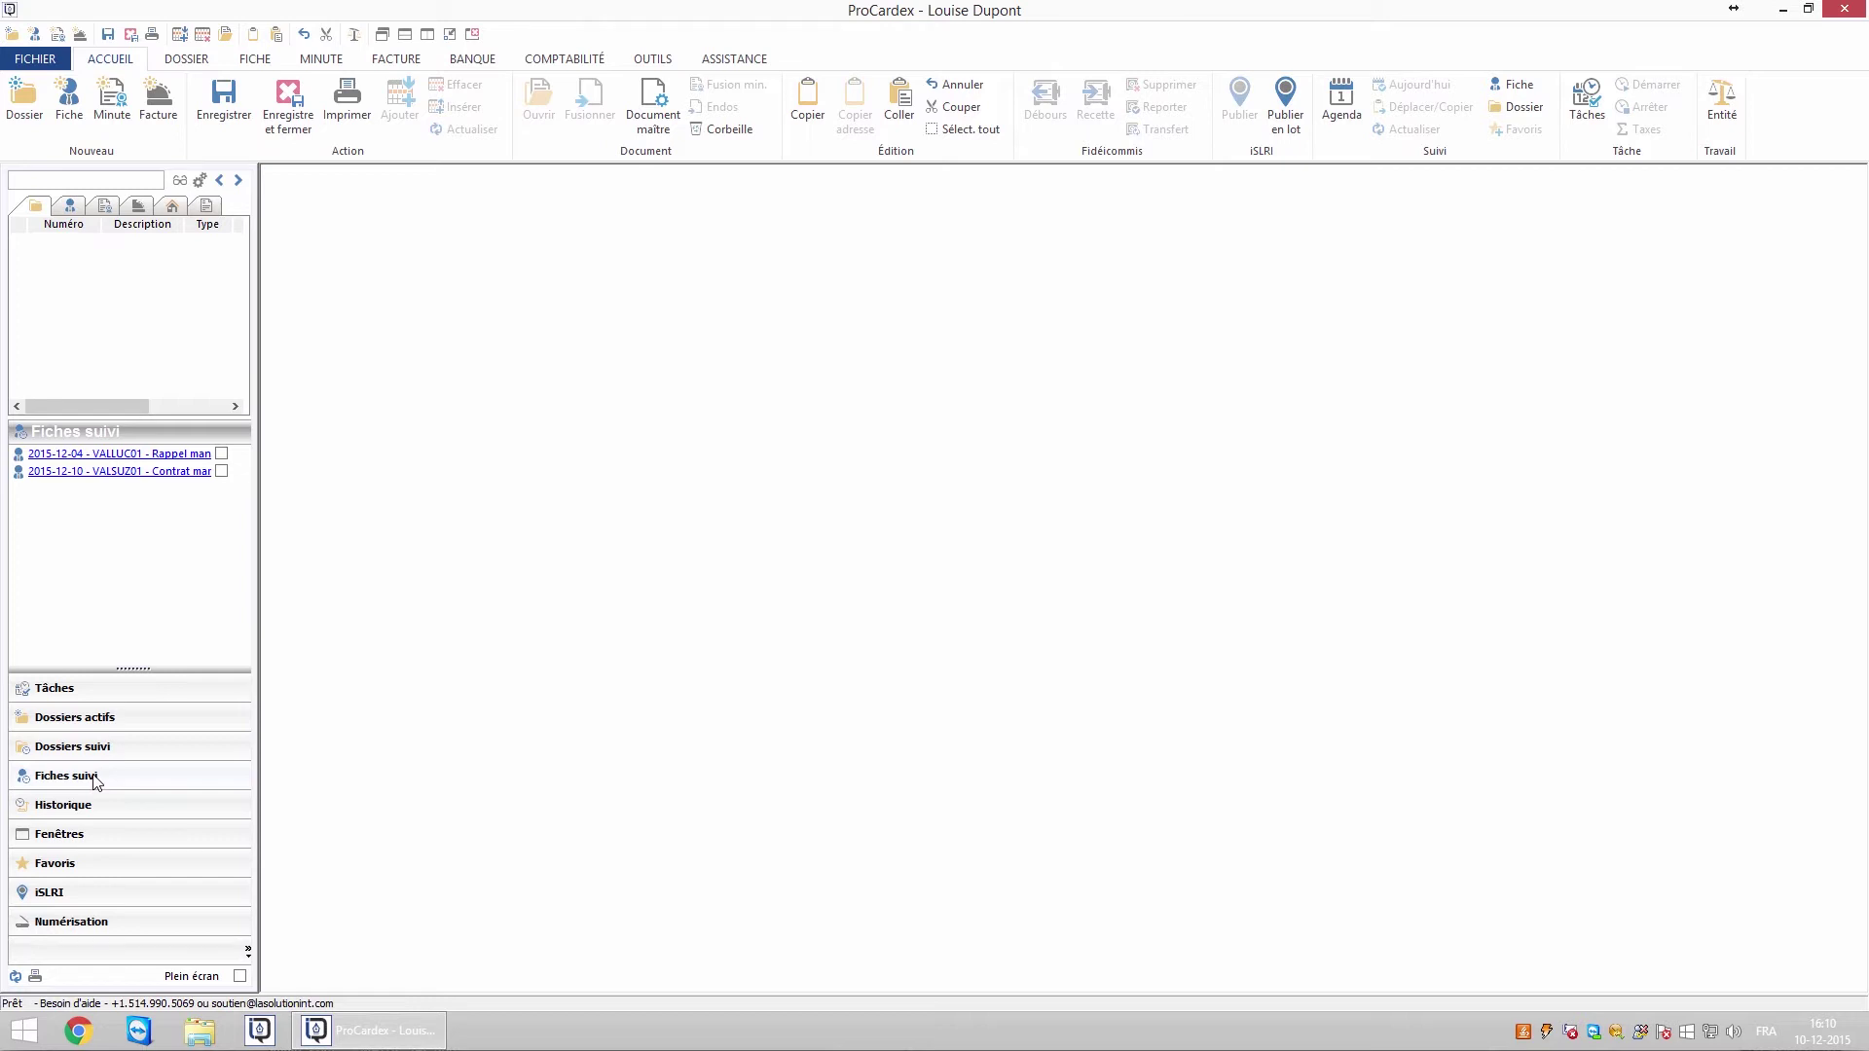
Preview the Suivi des fiches report, then mark the 2015-12-10 follow-up done and refresh the list
{"action": "left_click", "coordinate": [34, 978]}
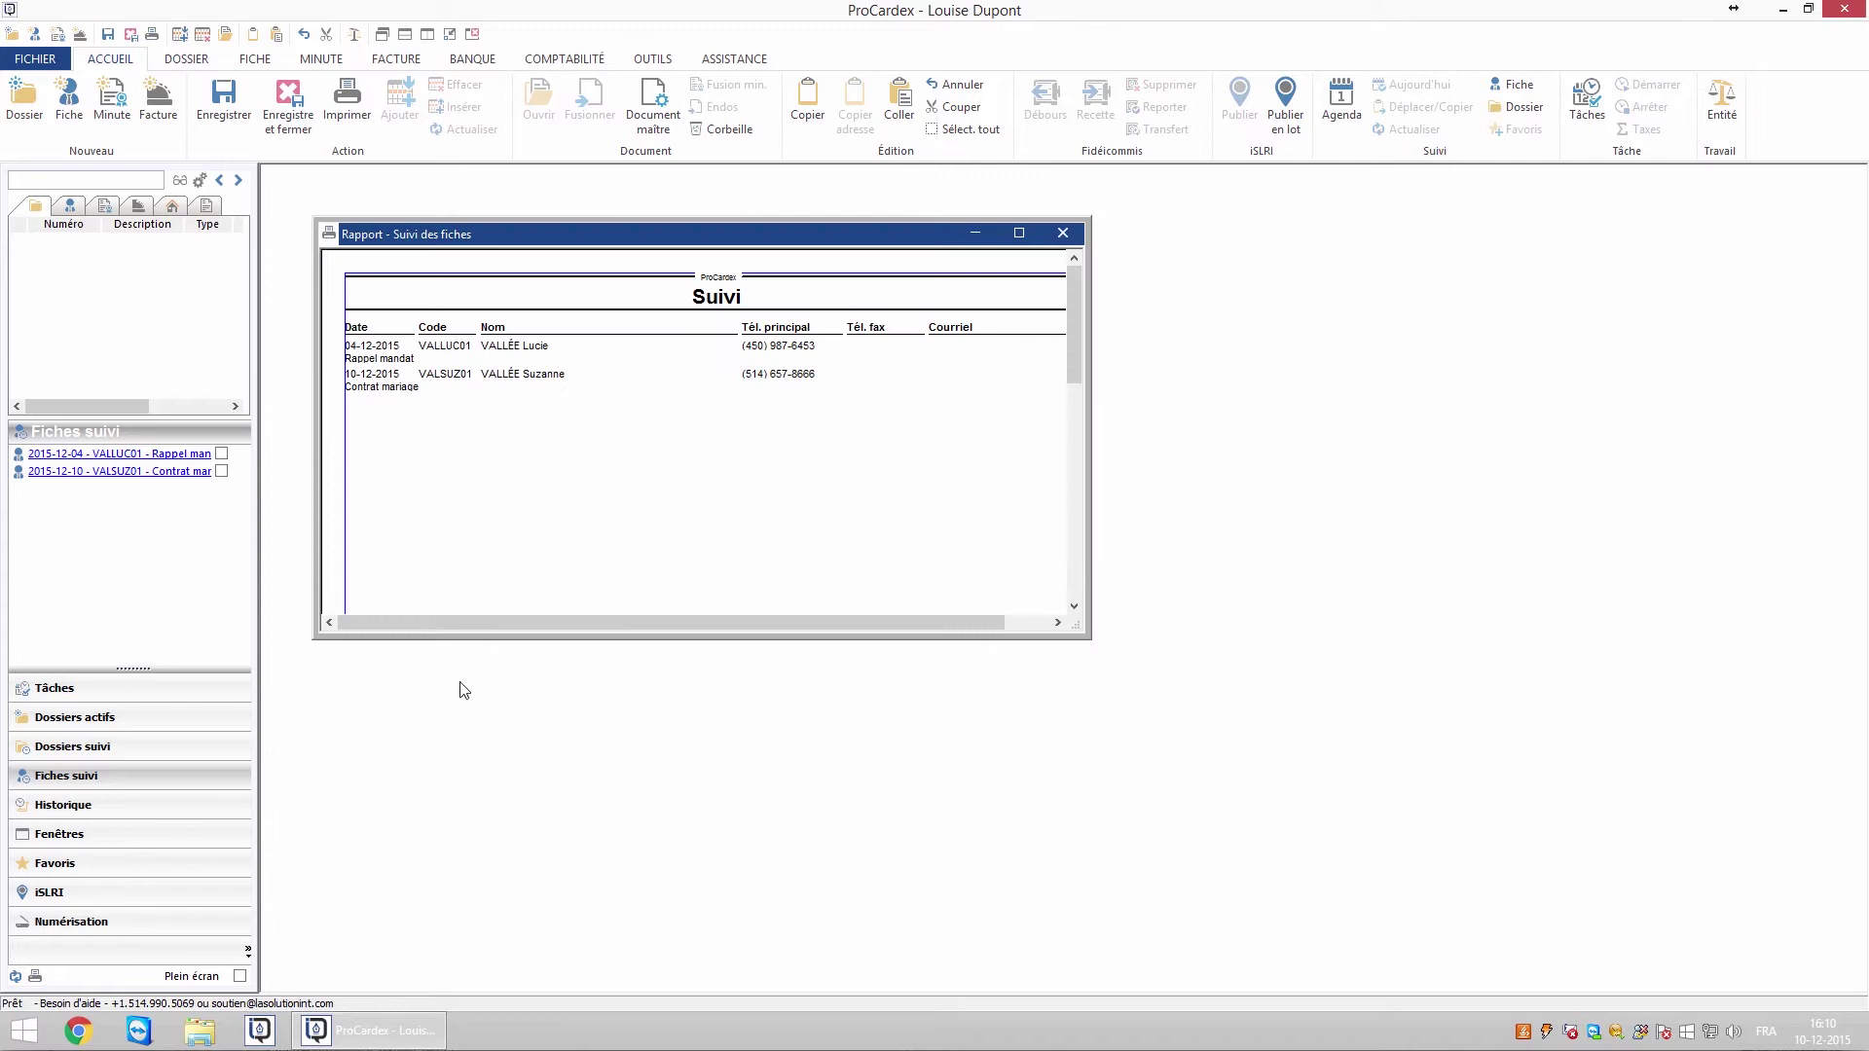
{"action": "left_click", "coordinate": [1062, 234]}
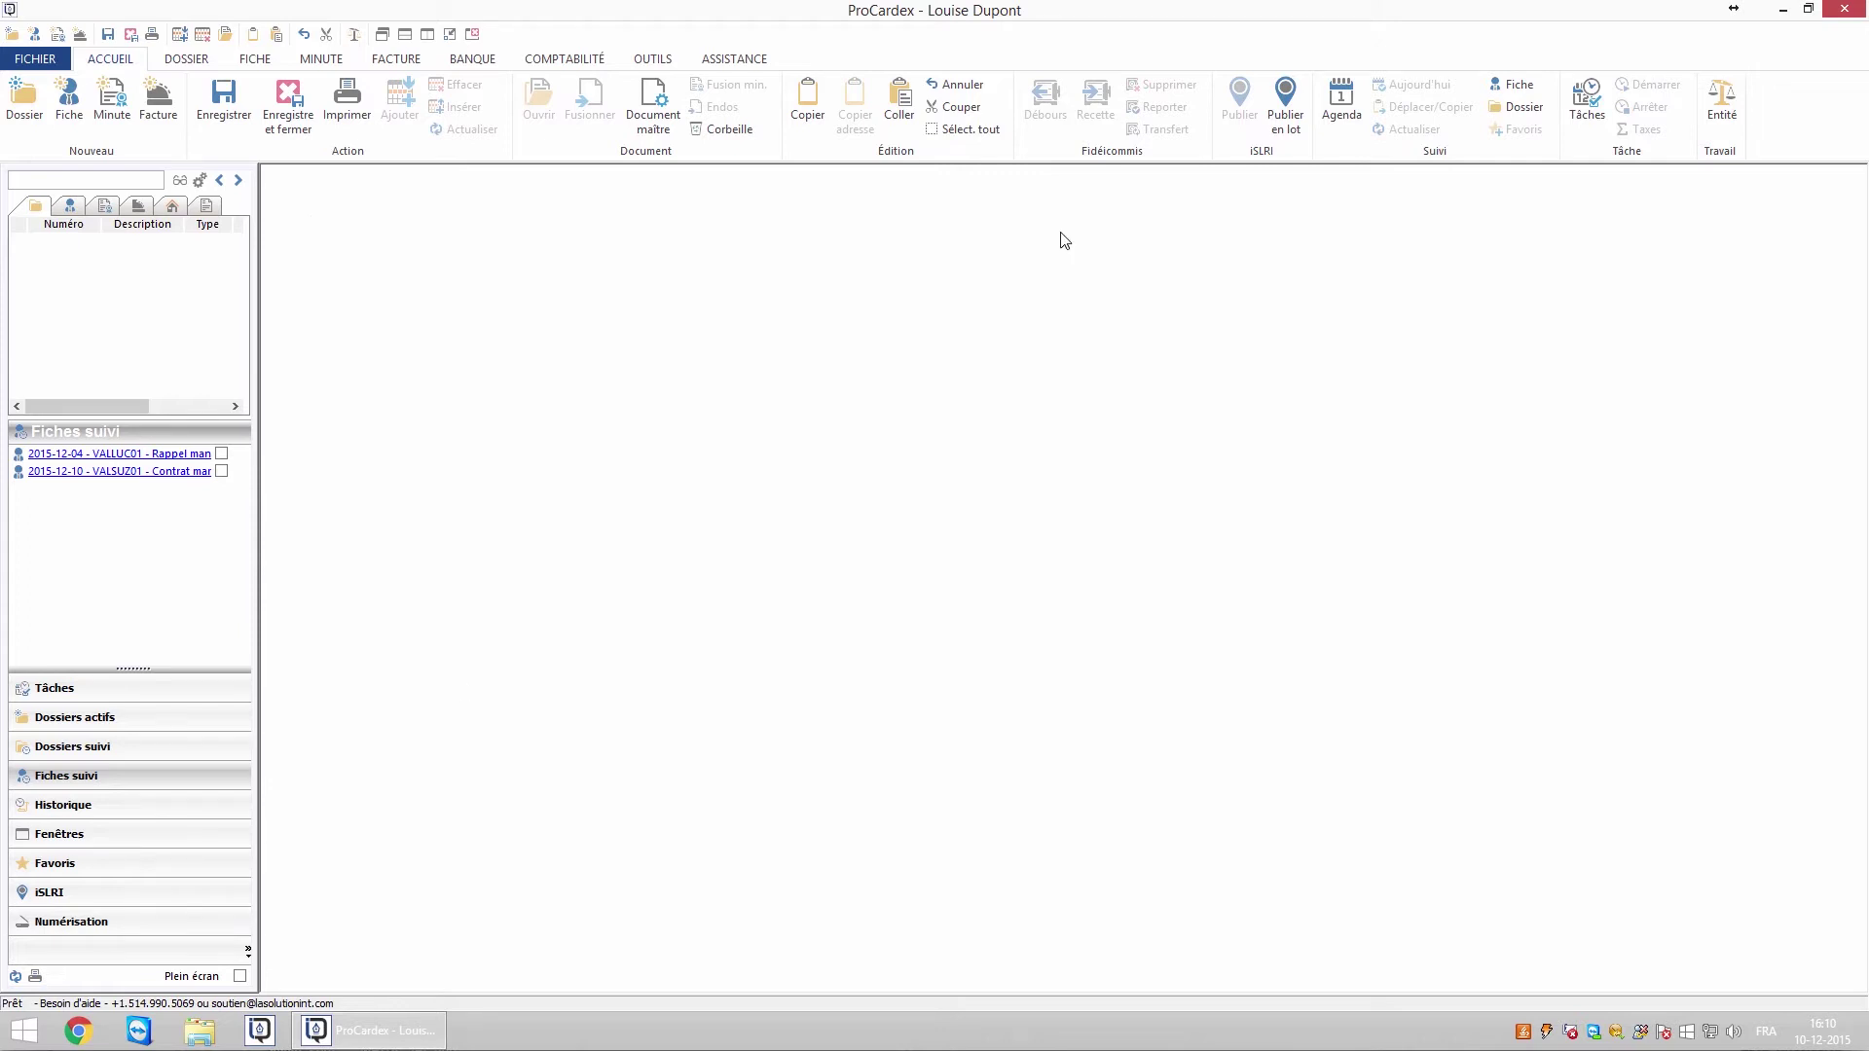
{"action": "left_click", "coordinate": [222, 473]}
{"action": "left_click", "coordinate": [14, 978]}
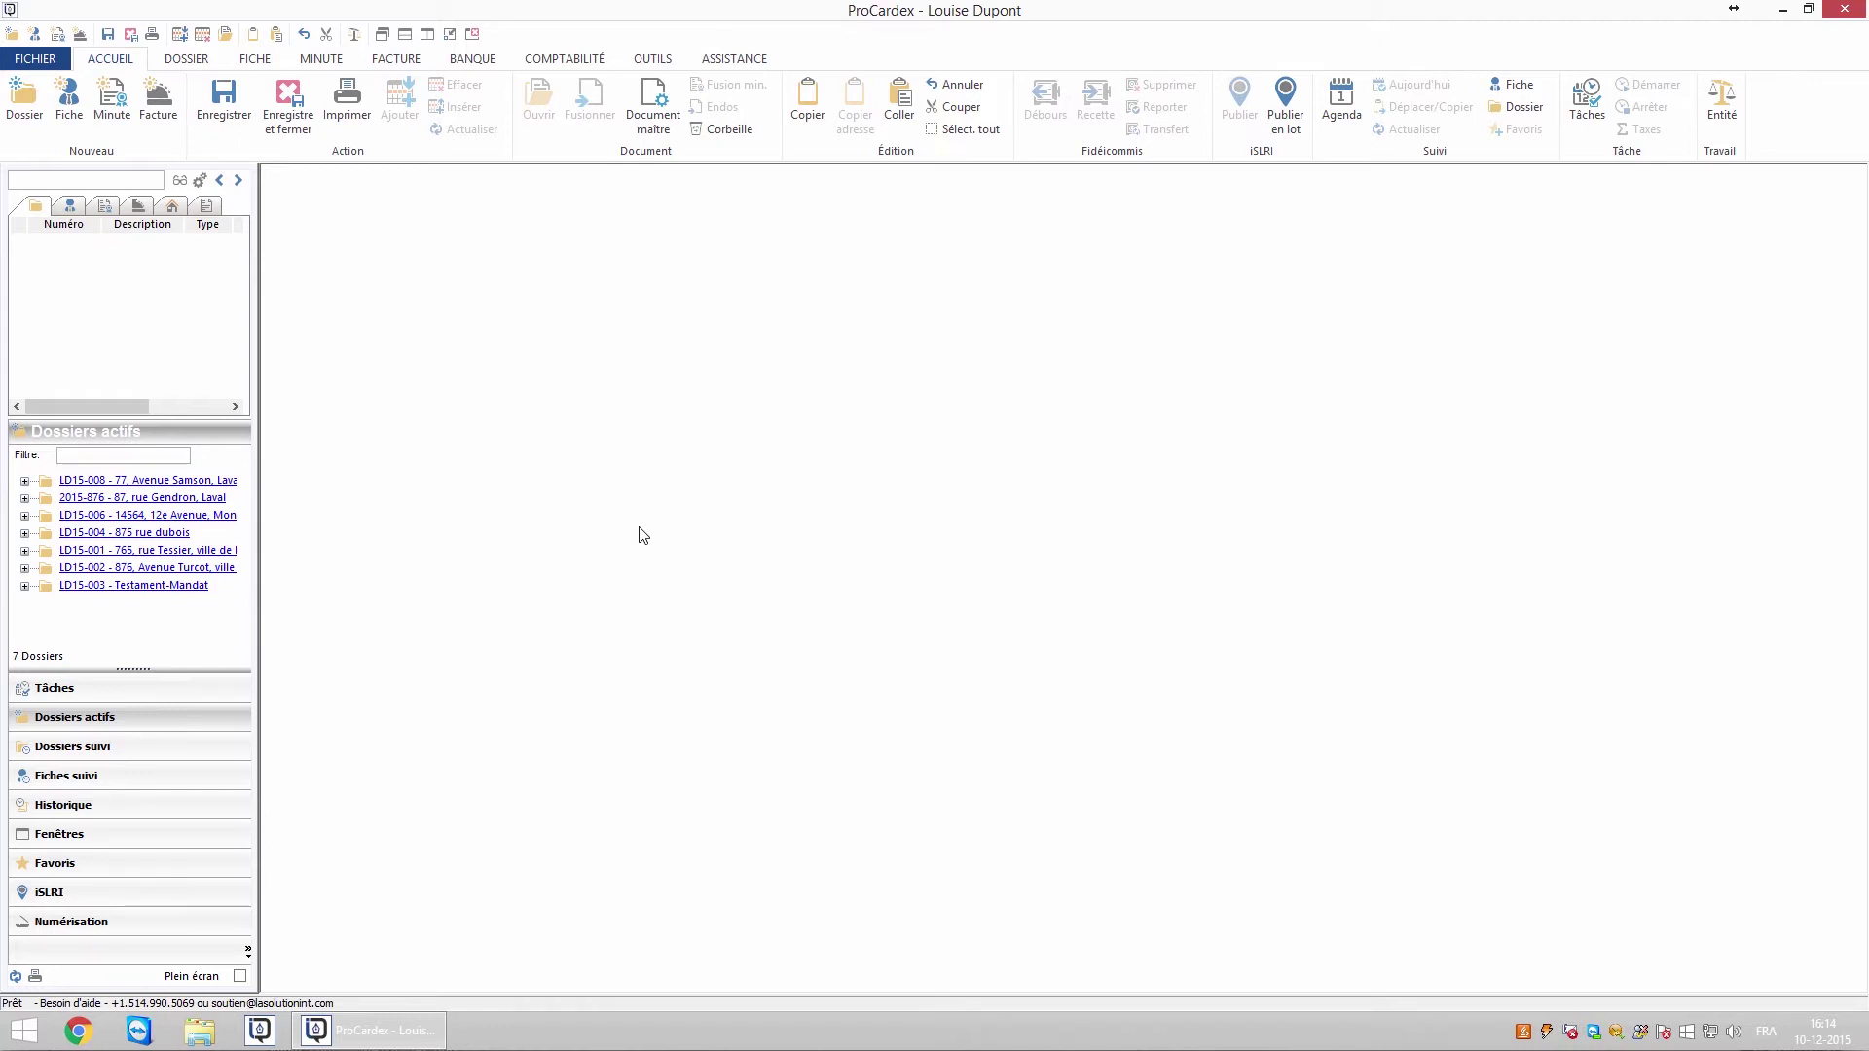
Add the annotation 'Rappel pour certificat de localisation' to dossier LD15-008
{"action": "left_click", "coordinate": [198, 480]}
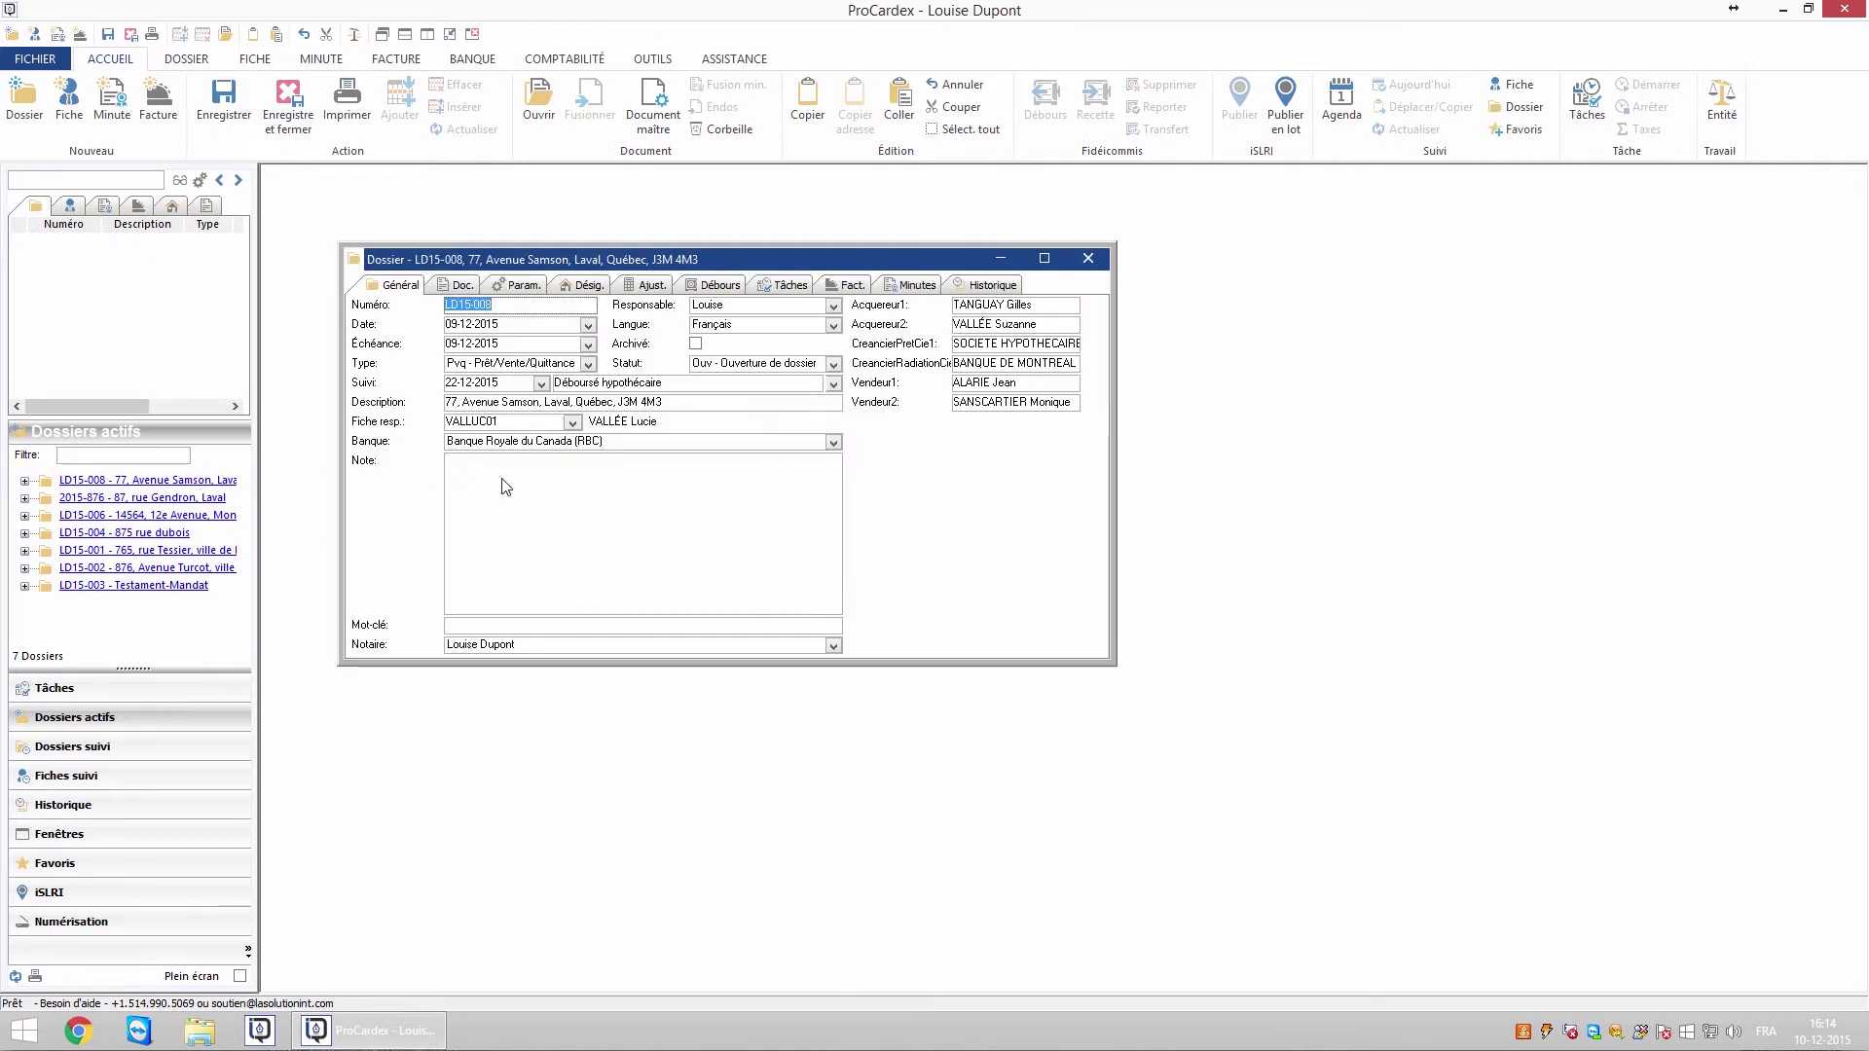
{"action": "left_click", "coordinate": [184, 60]}
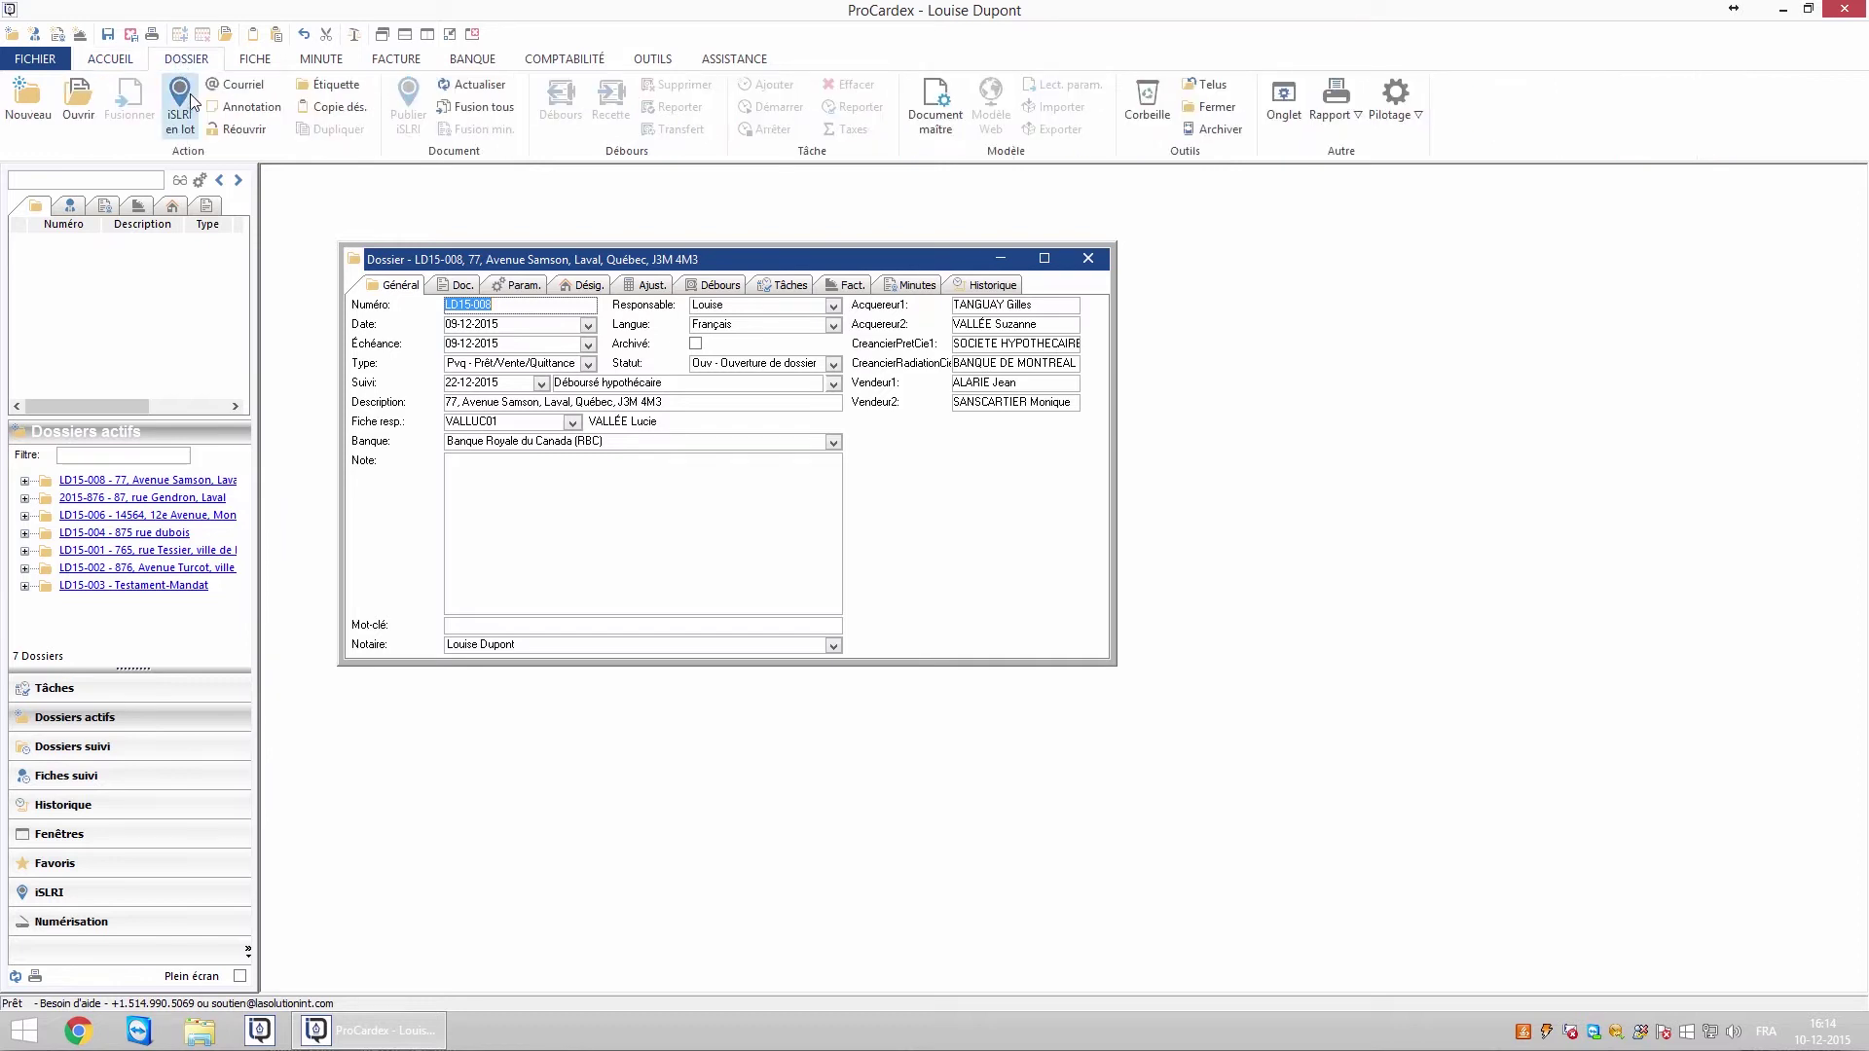
{"action": "left_click", "coordinate": [227, 106]}
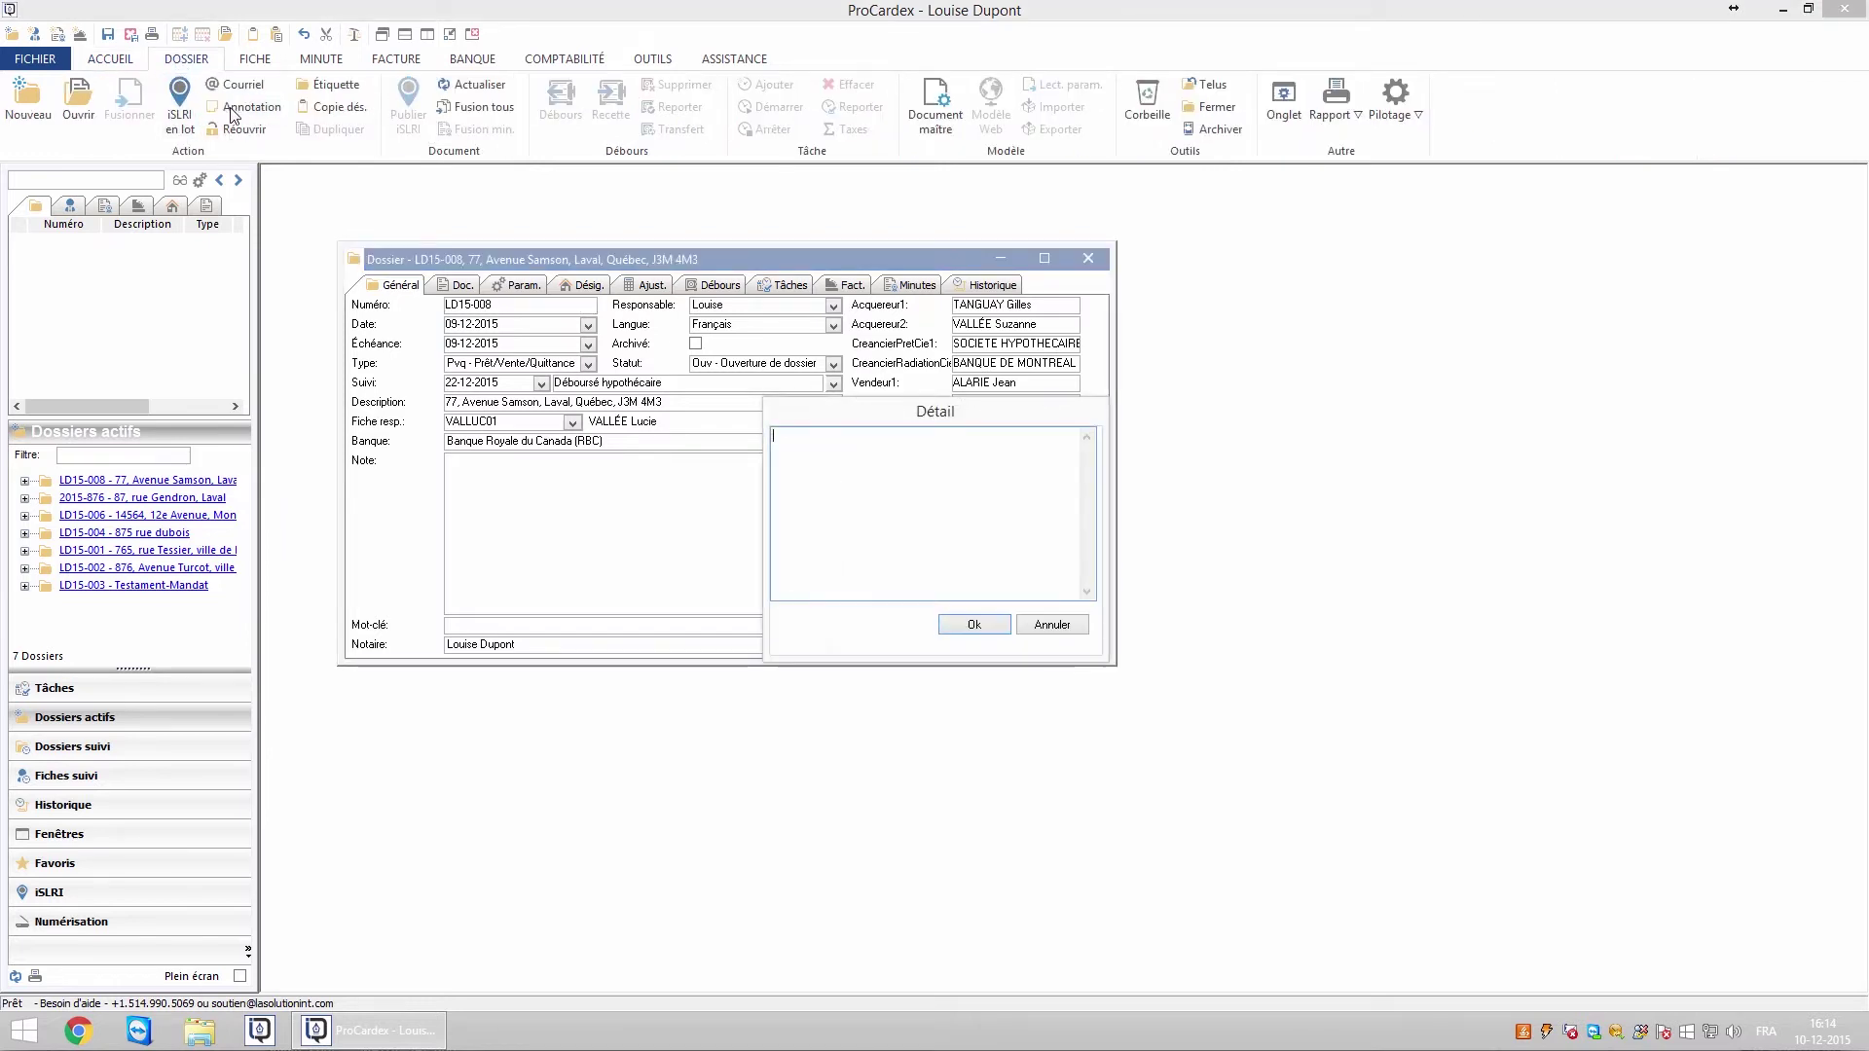
{"action": "type", "text": "Rappel pour certificat de localisation"}
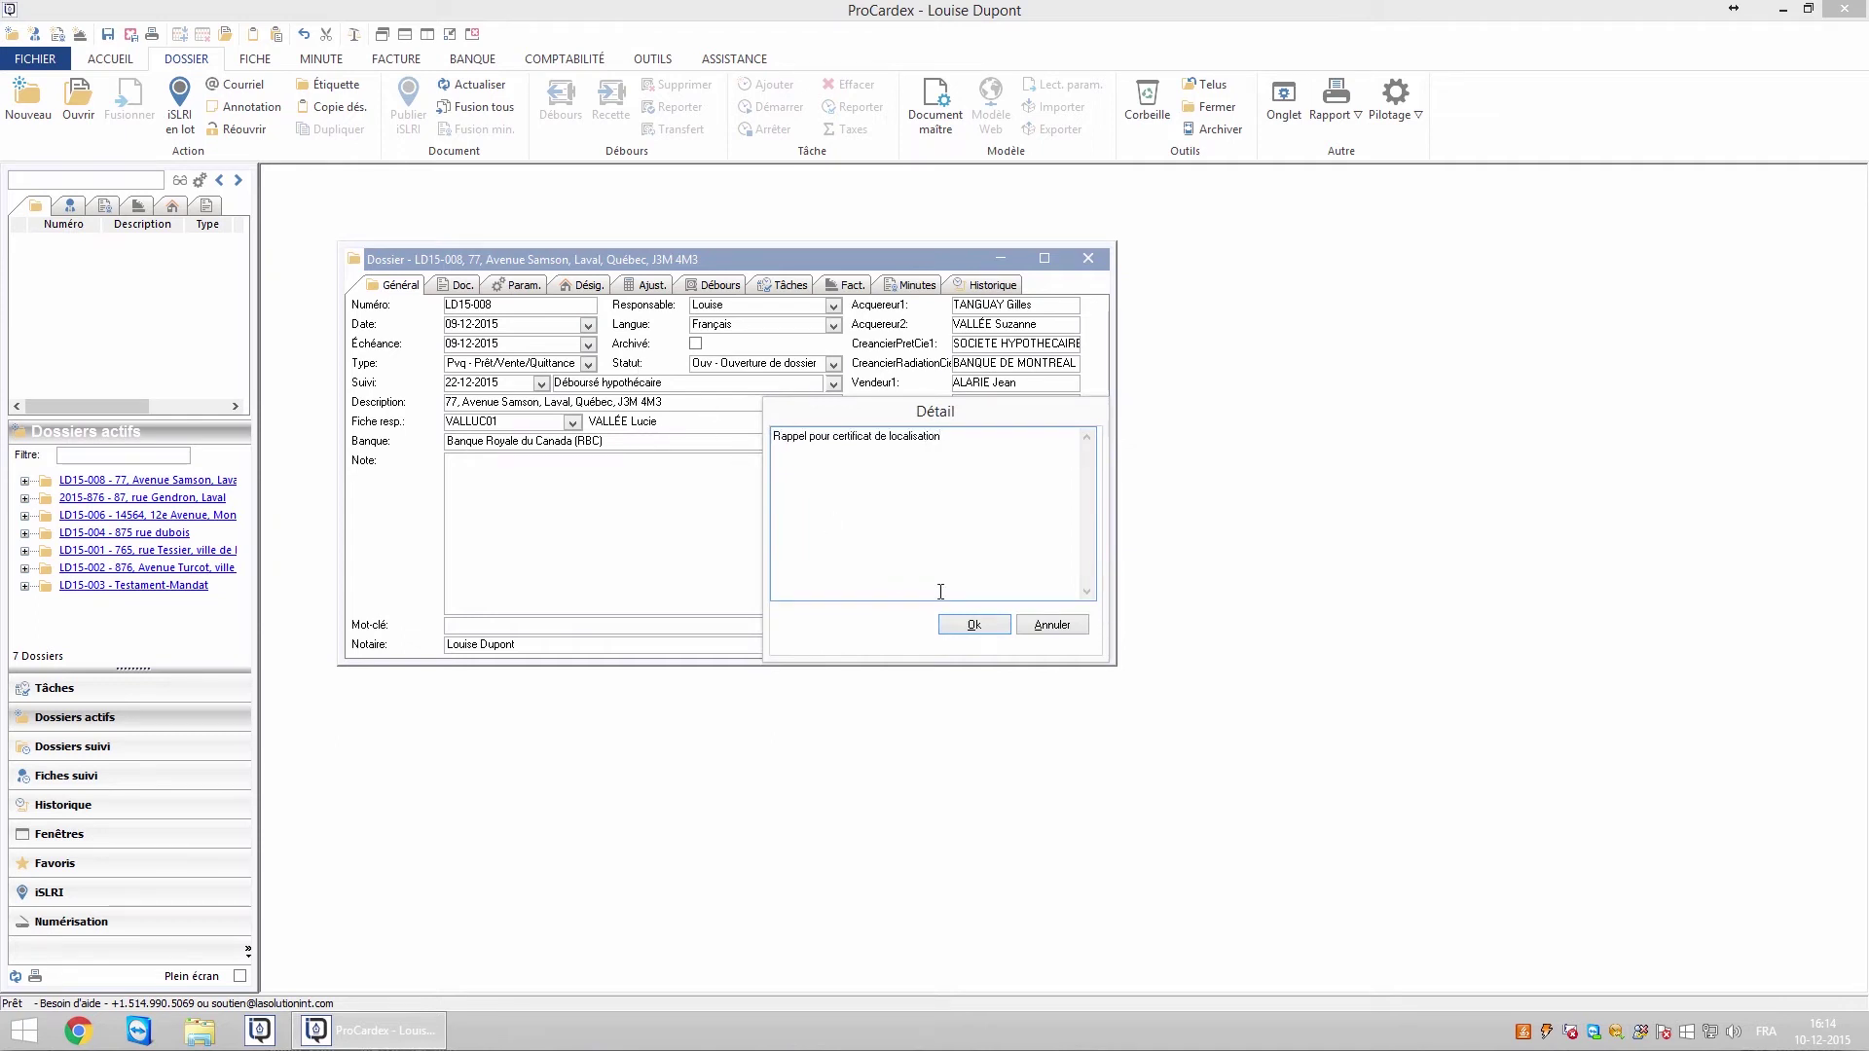
{"action": "left_click", "coordinate": [973, 624]}
Close and reopen LD15-008, then delete the annotation when its reminder pops up
{"action": "left_click", "coordinate": [1088, 258]}
{"action": "left_click", "coordinate": [110, 484]}
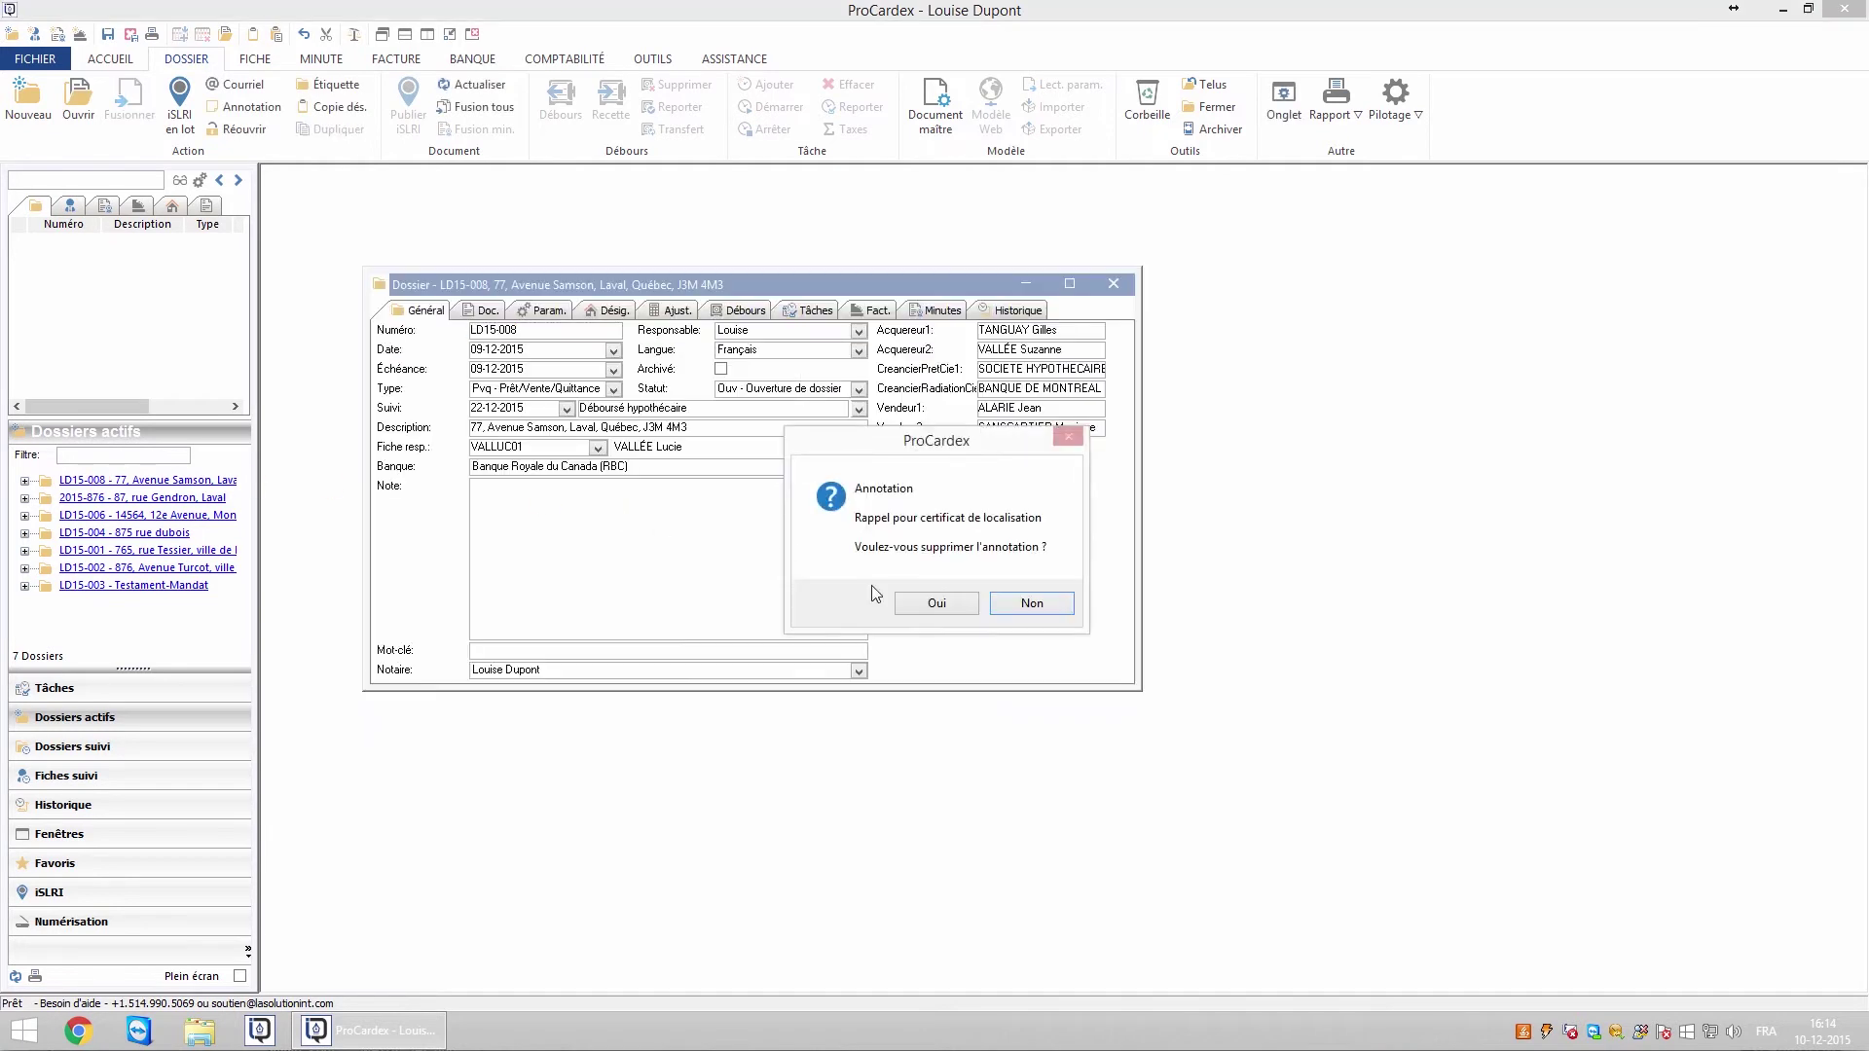
{"action": "left_click", "coordinate": [923, 604]}
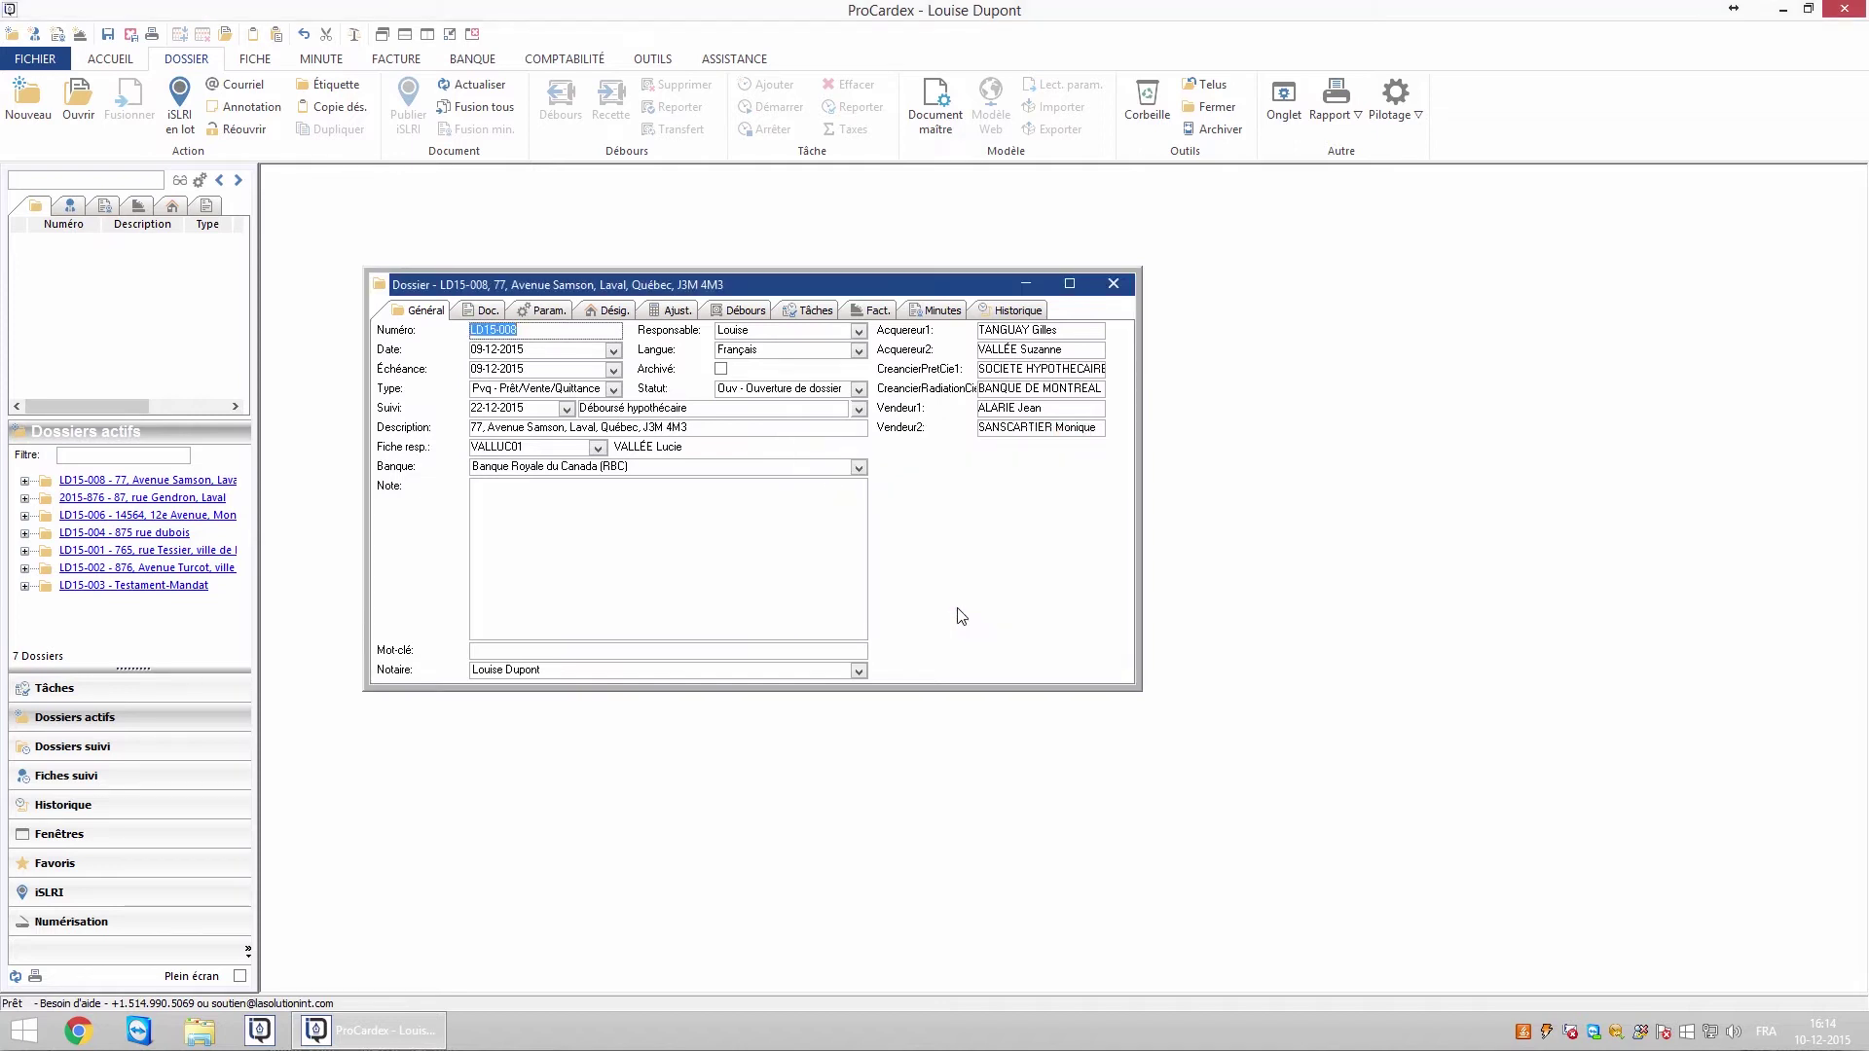
{"action": "left_click", "coordinate": [548, 310]}
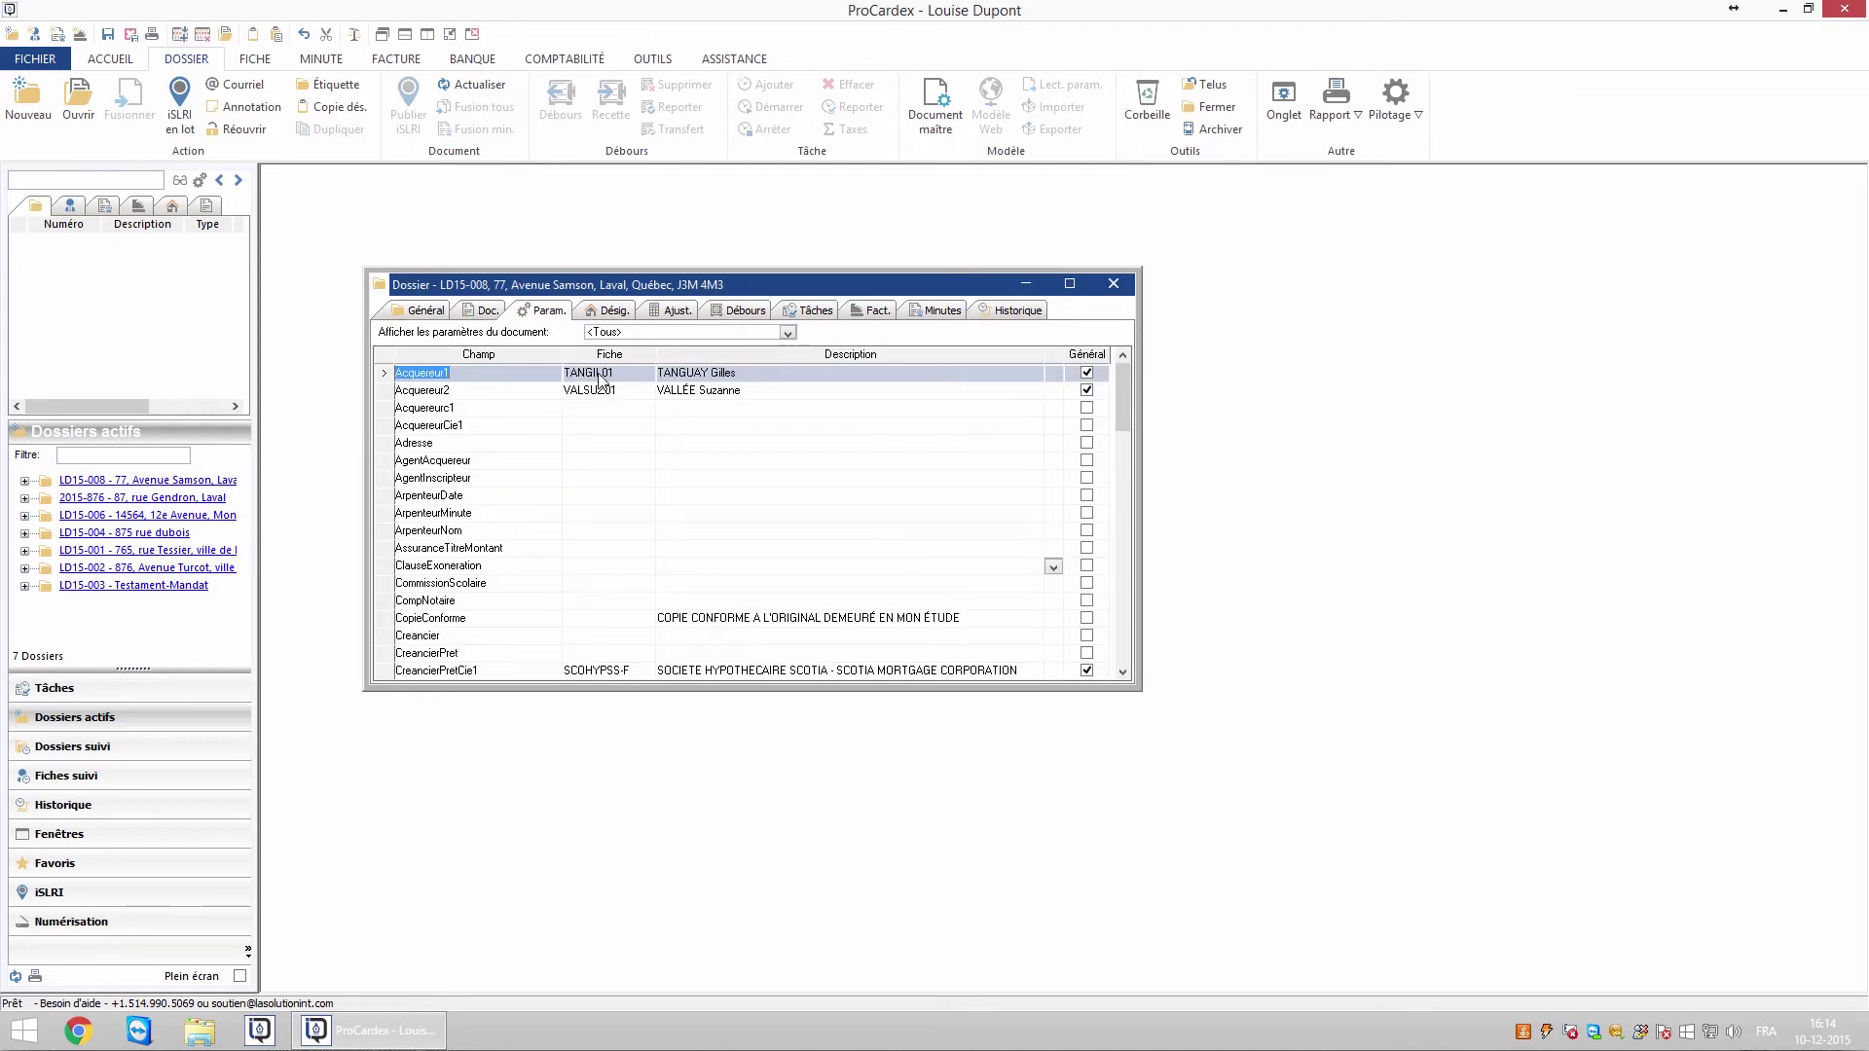
{"action": "double_click", "coordinate": [602, 378]}
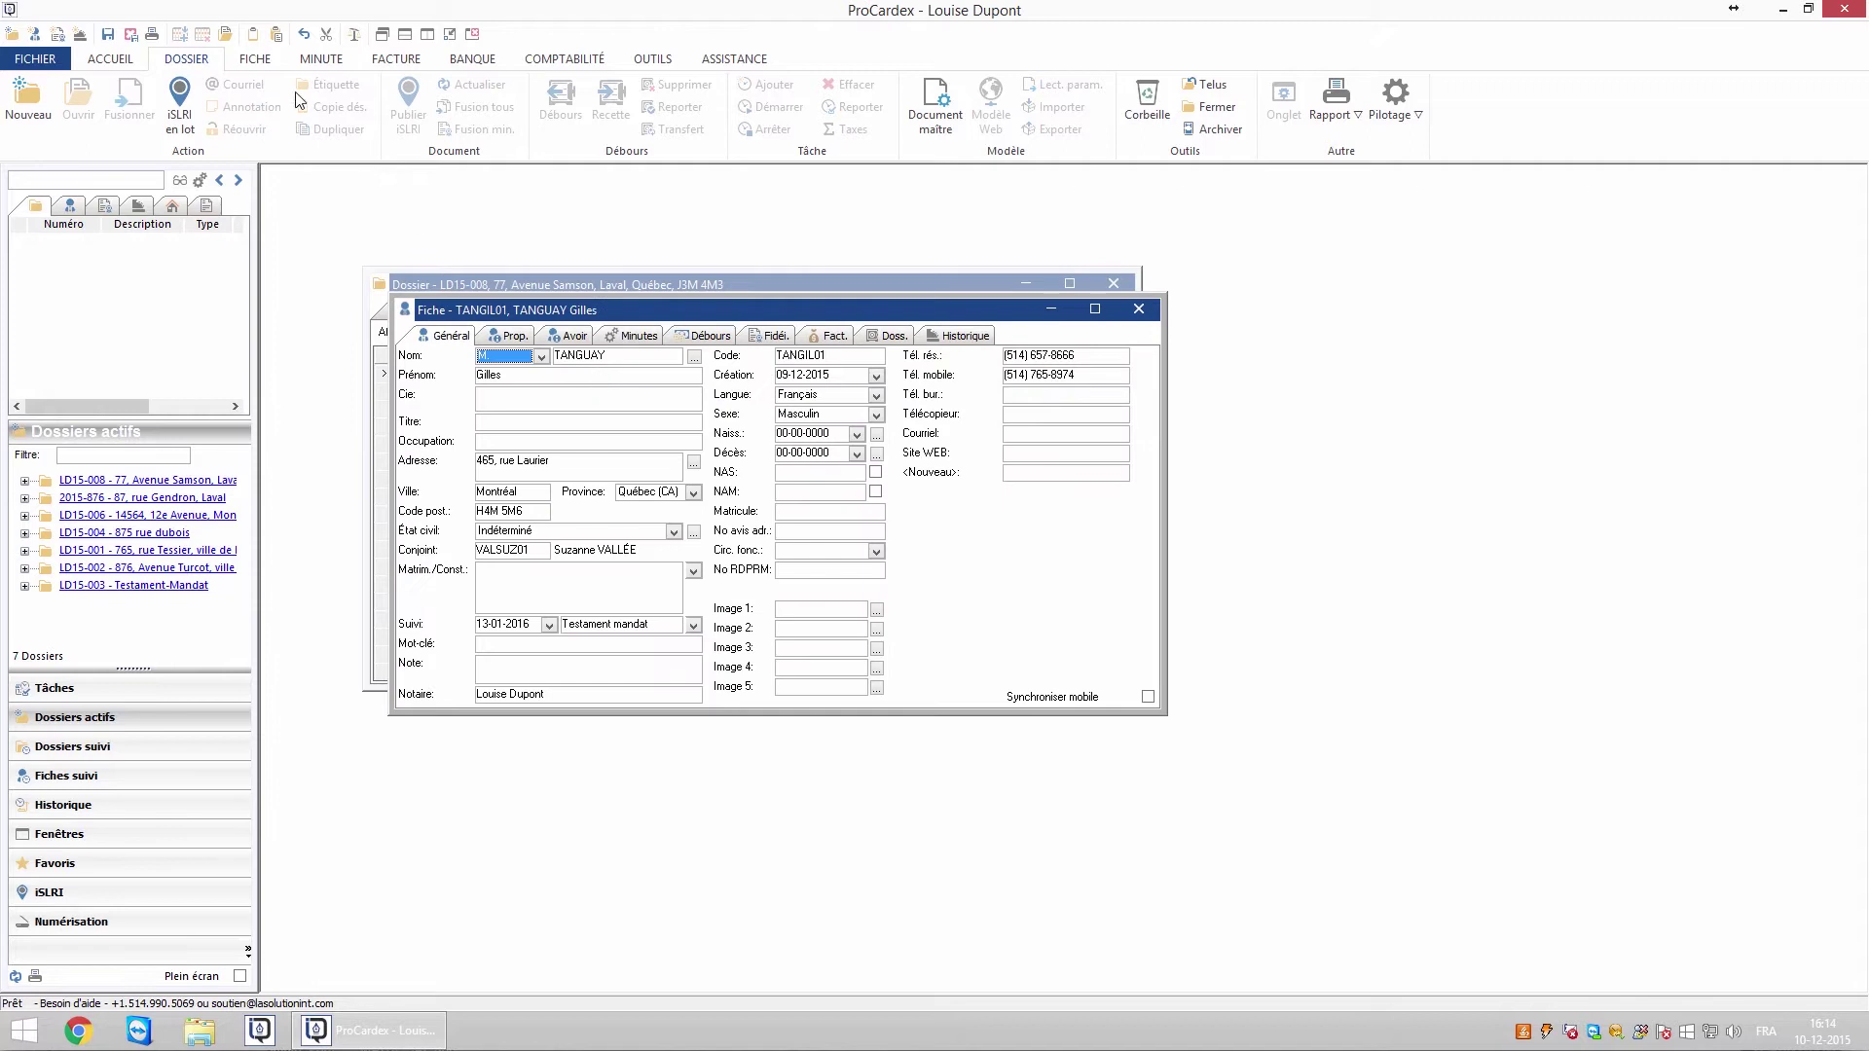
{"action": "left_click", "coordinate": [259, 61]}
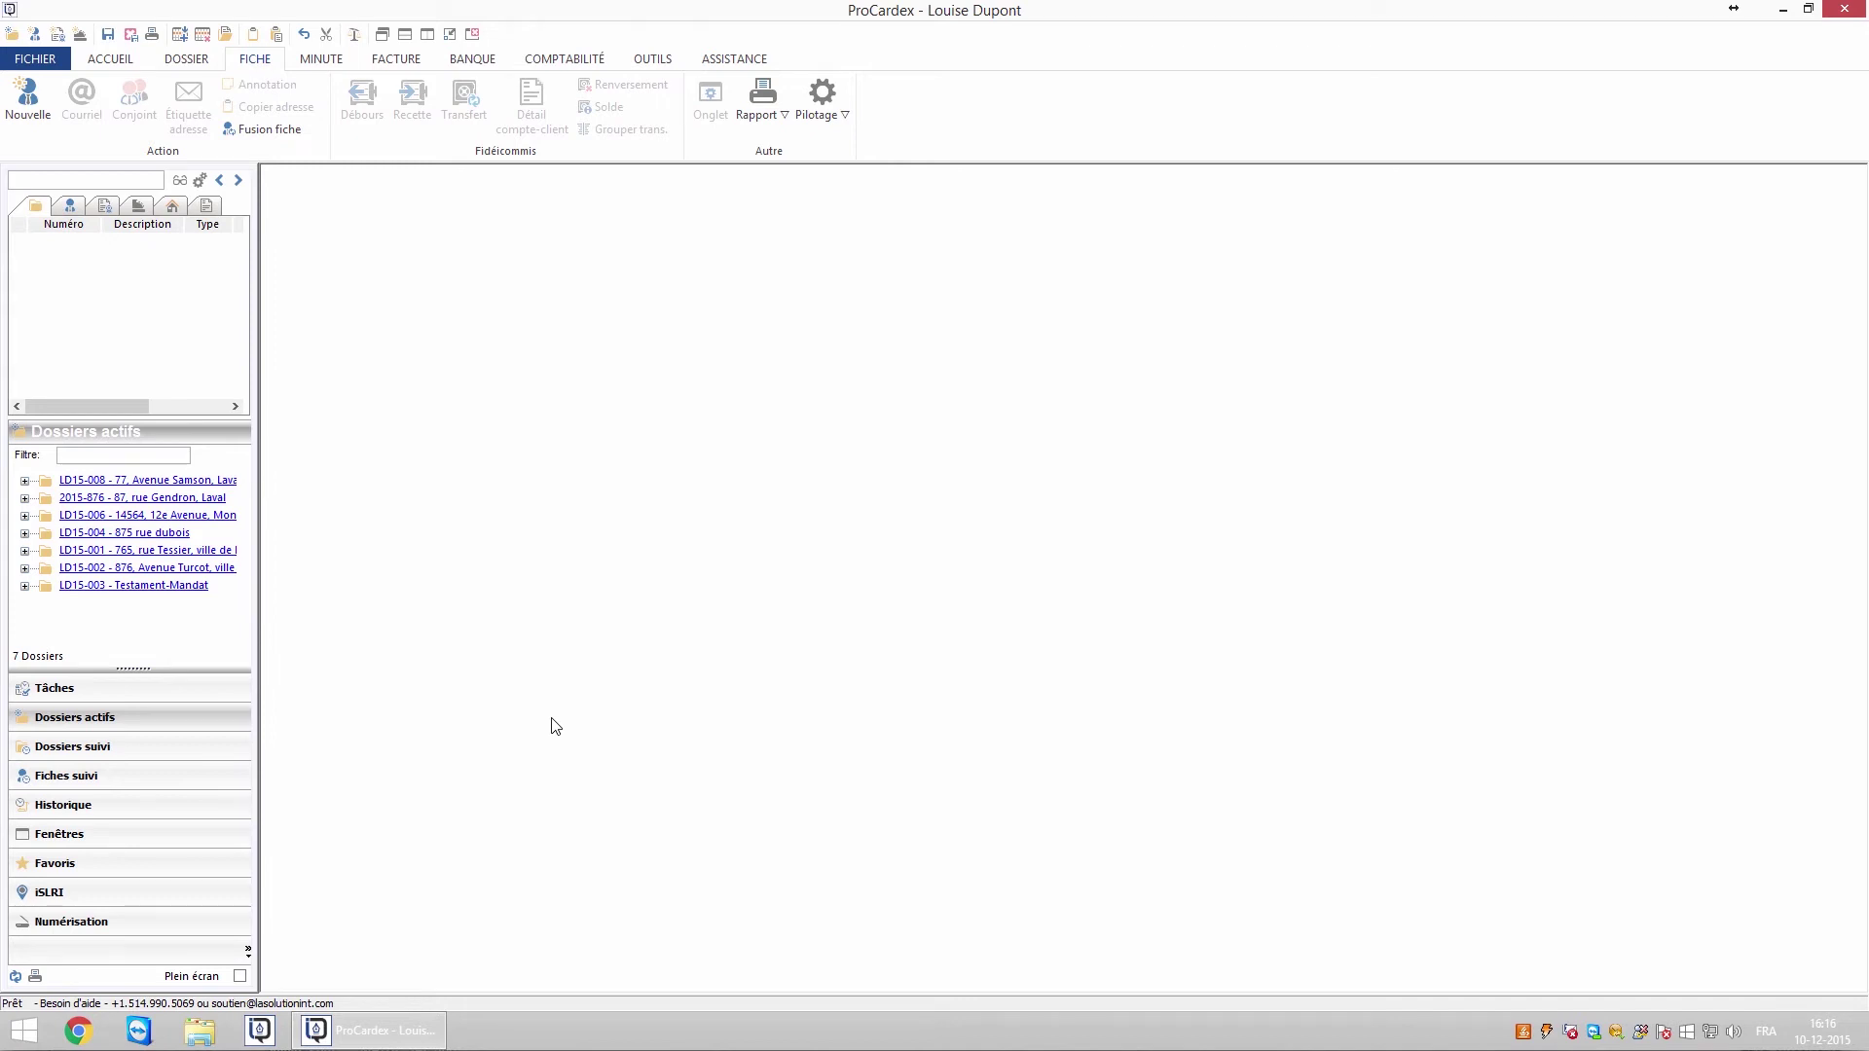
Add a 15-minute 'Appel téléphonique' history entry to LD15-008, keeping the current user
{"action": "left_click", "coordinate": [212, 484]}
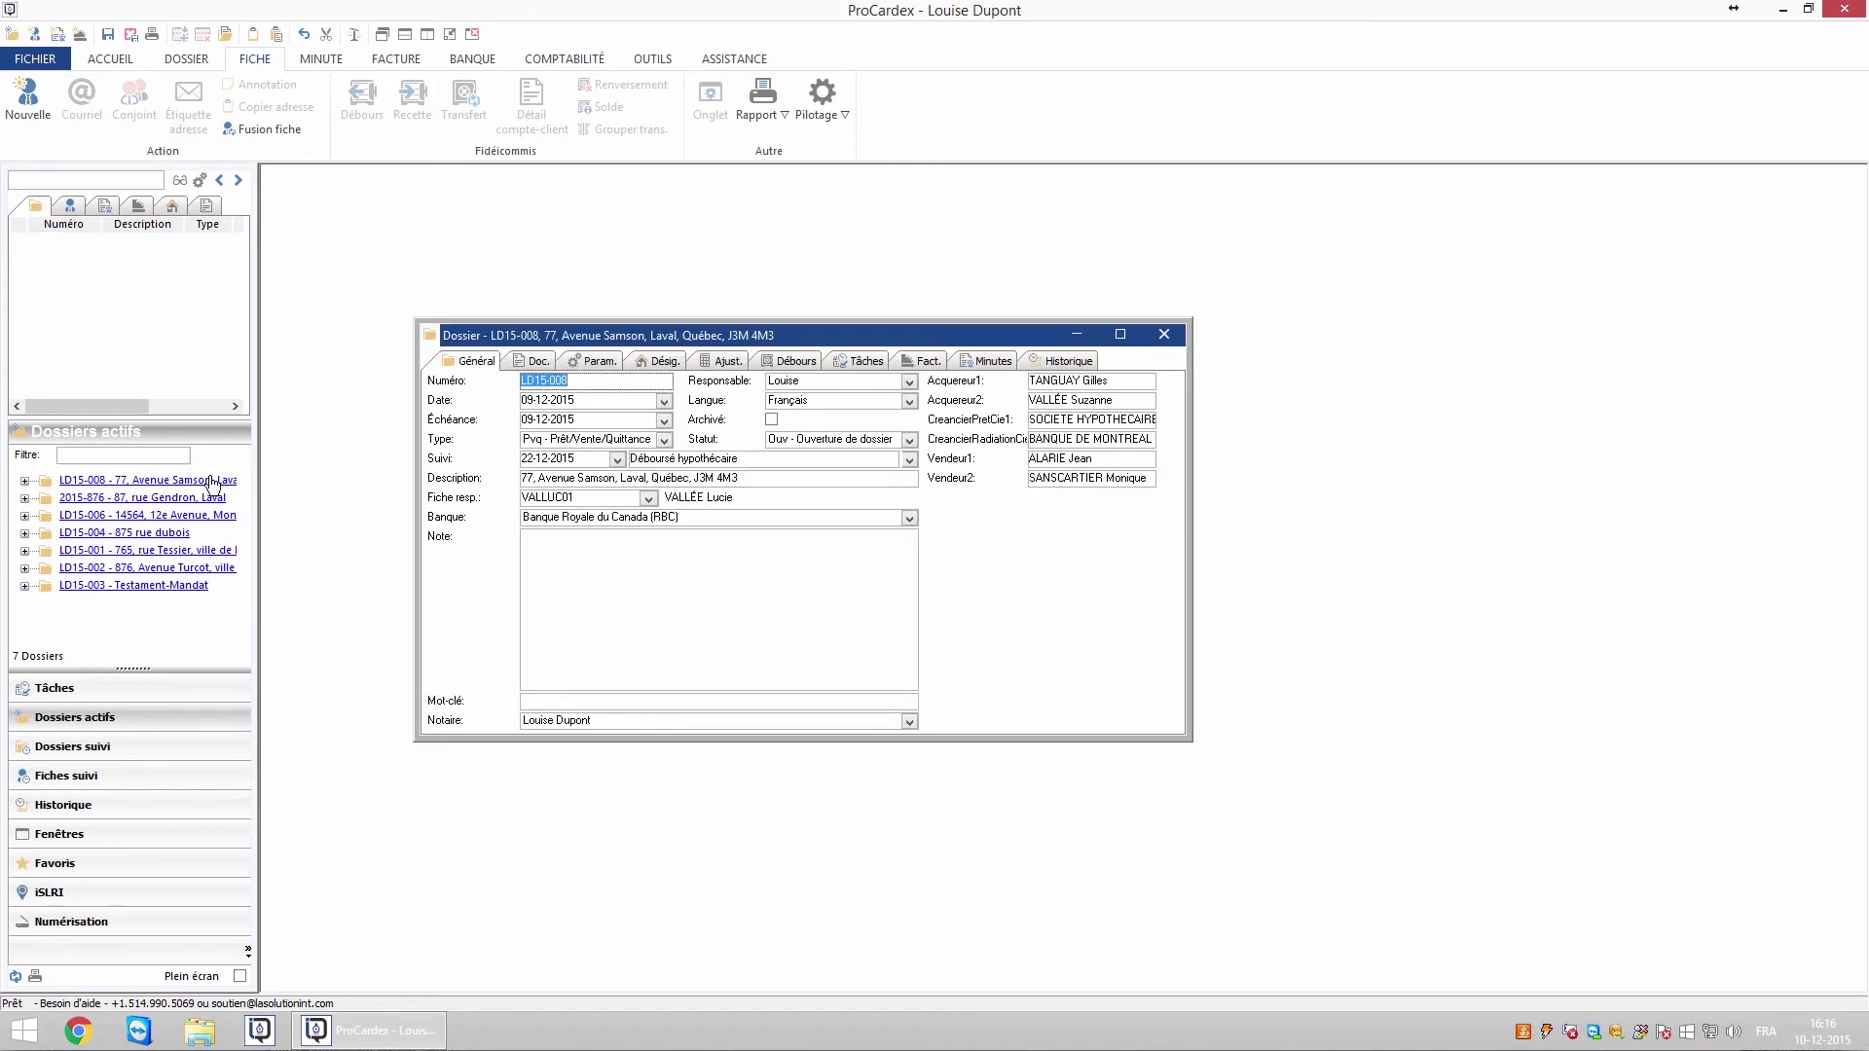
{"action": "left_click", "coordinate": [1066, 361]}
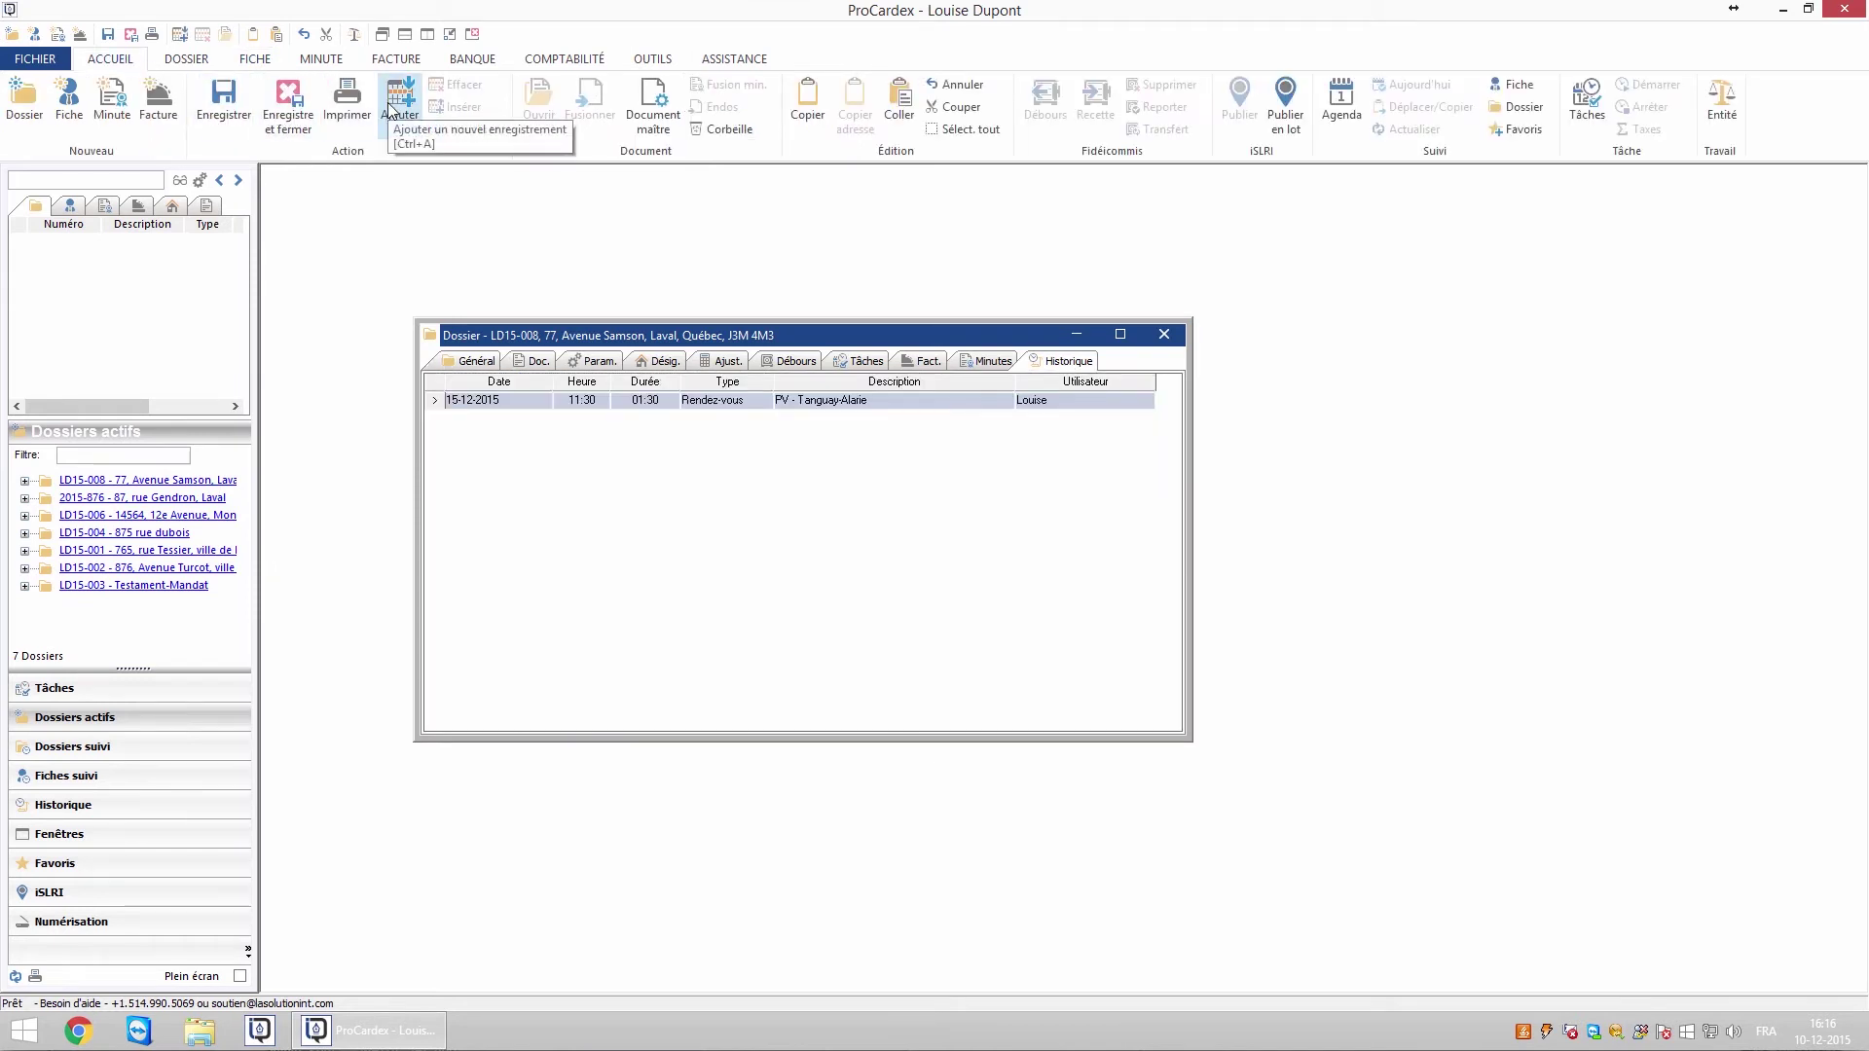
{"action": "right_click", "coordinate": [609, 516]}
{"action": "left_click", "coordinate": [661, 628]}
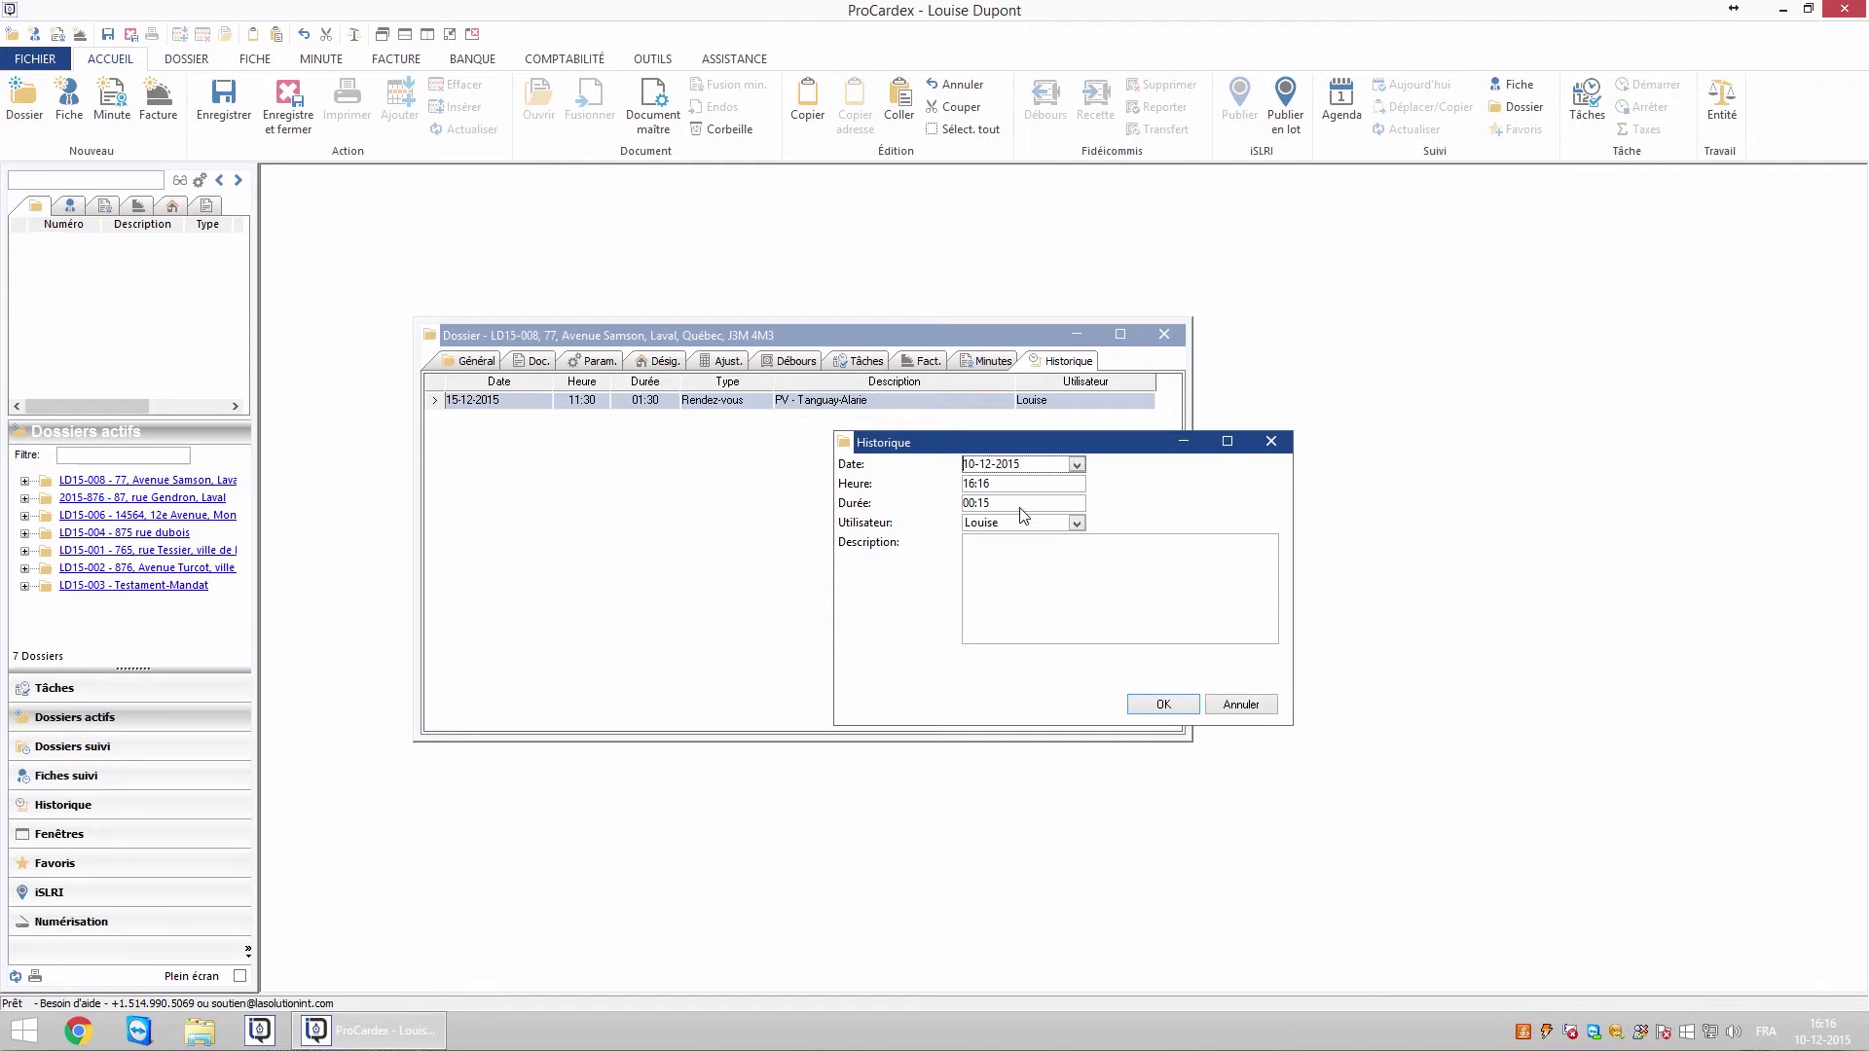
{"action": "left_click", "coordinate": [1022, 505]}
{"action": "left_click", "coordinate": [1077, 524]}
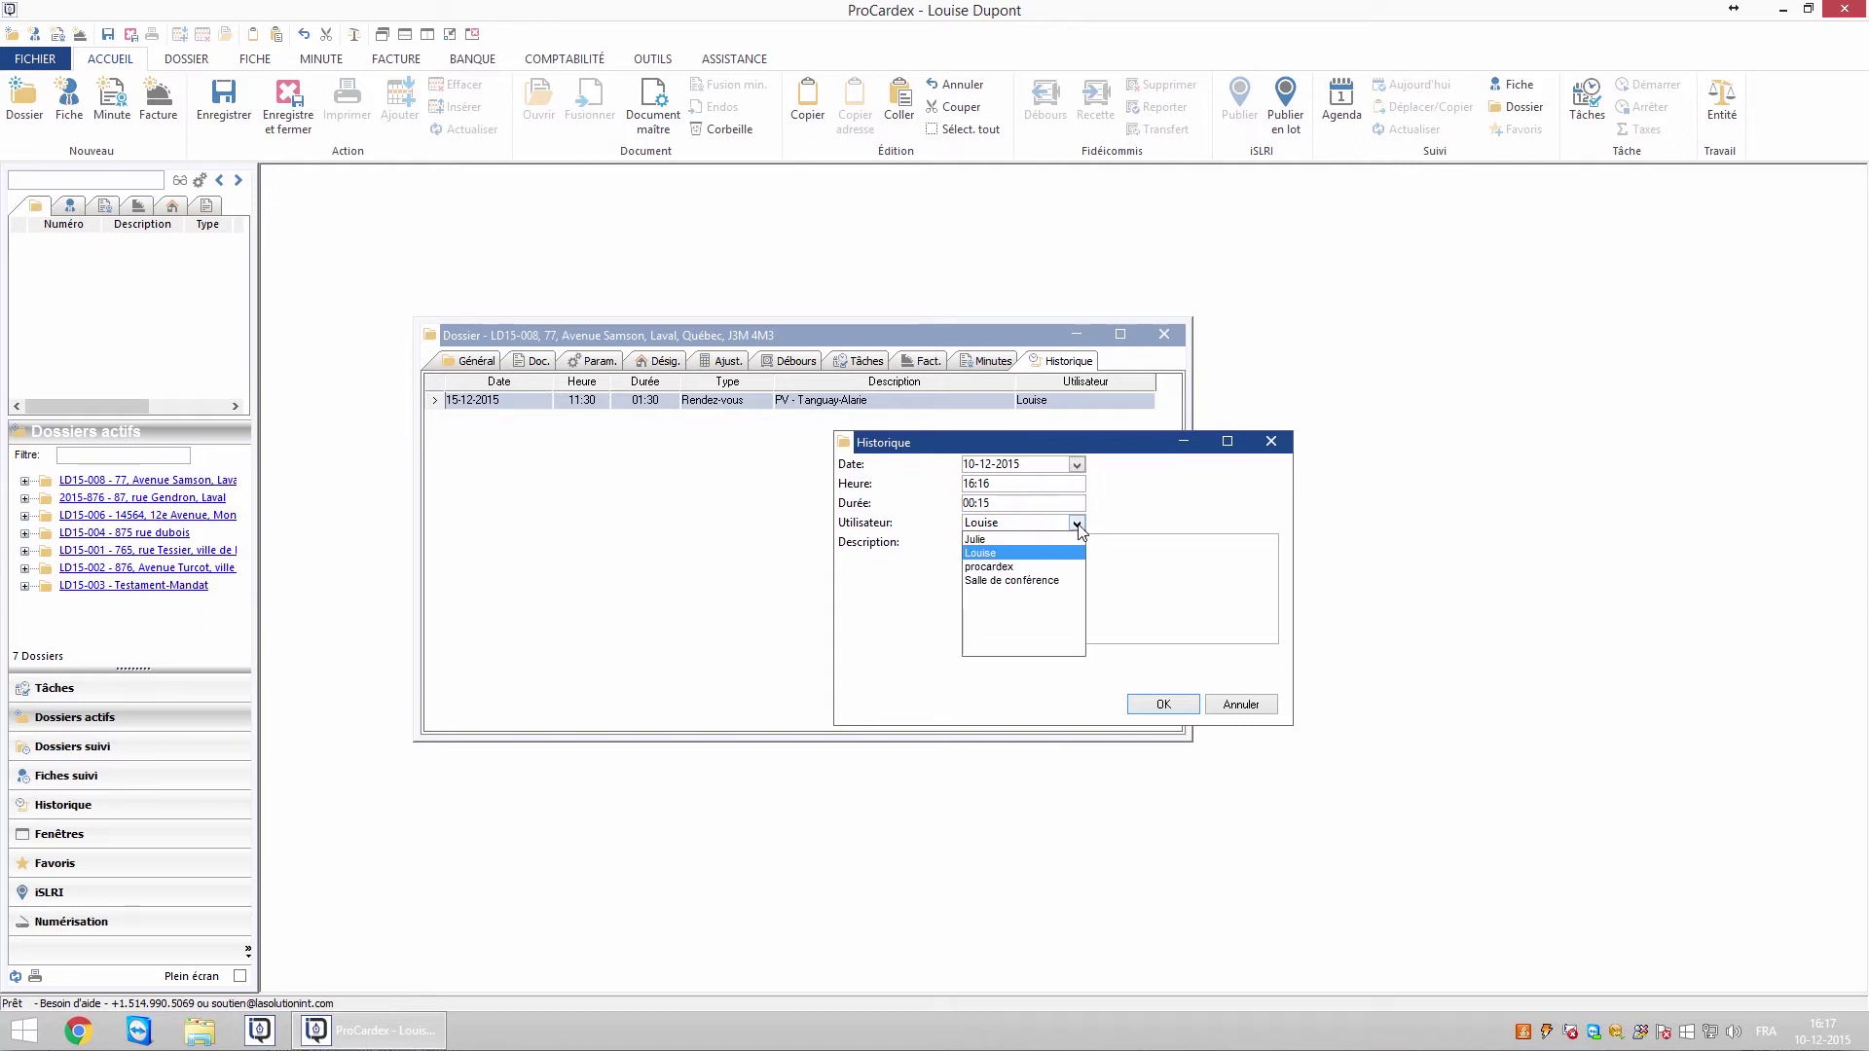
{"action": "left_click", "coordinate": [993, 555]}
{"action": "left_click", "coordinate": [993, 575]}
{"action": "type", "text": "Appel téléphonique"}
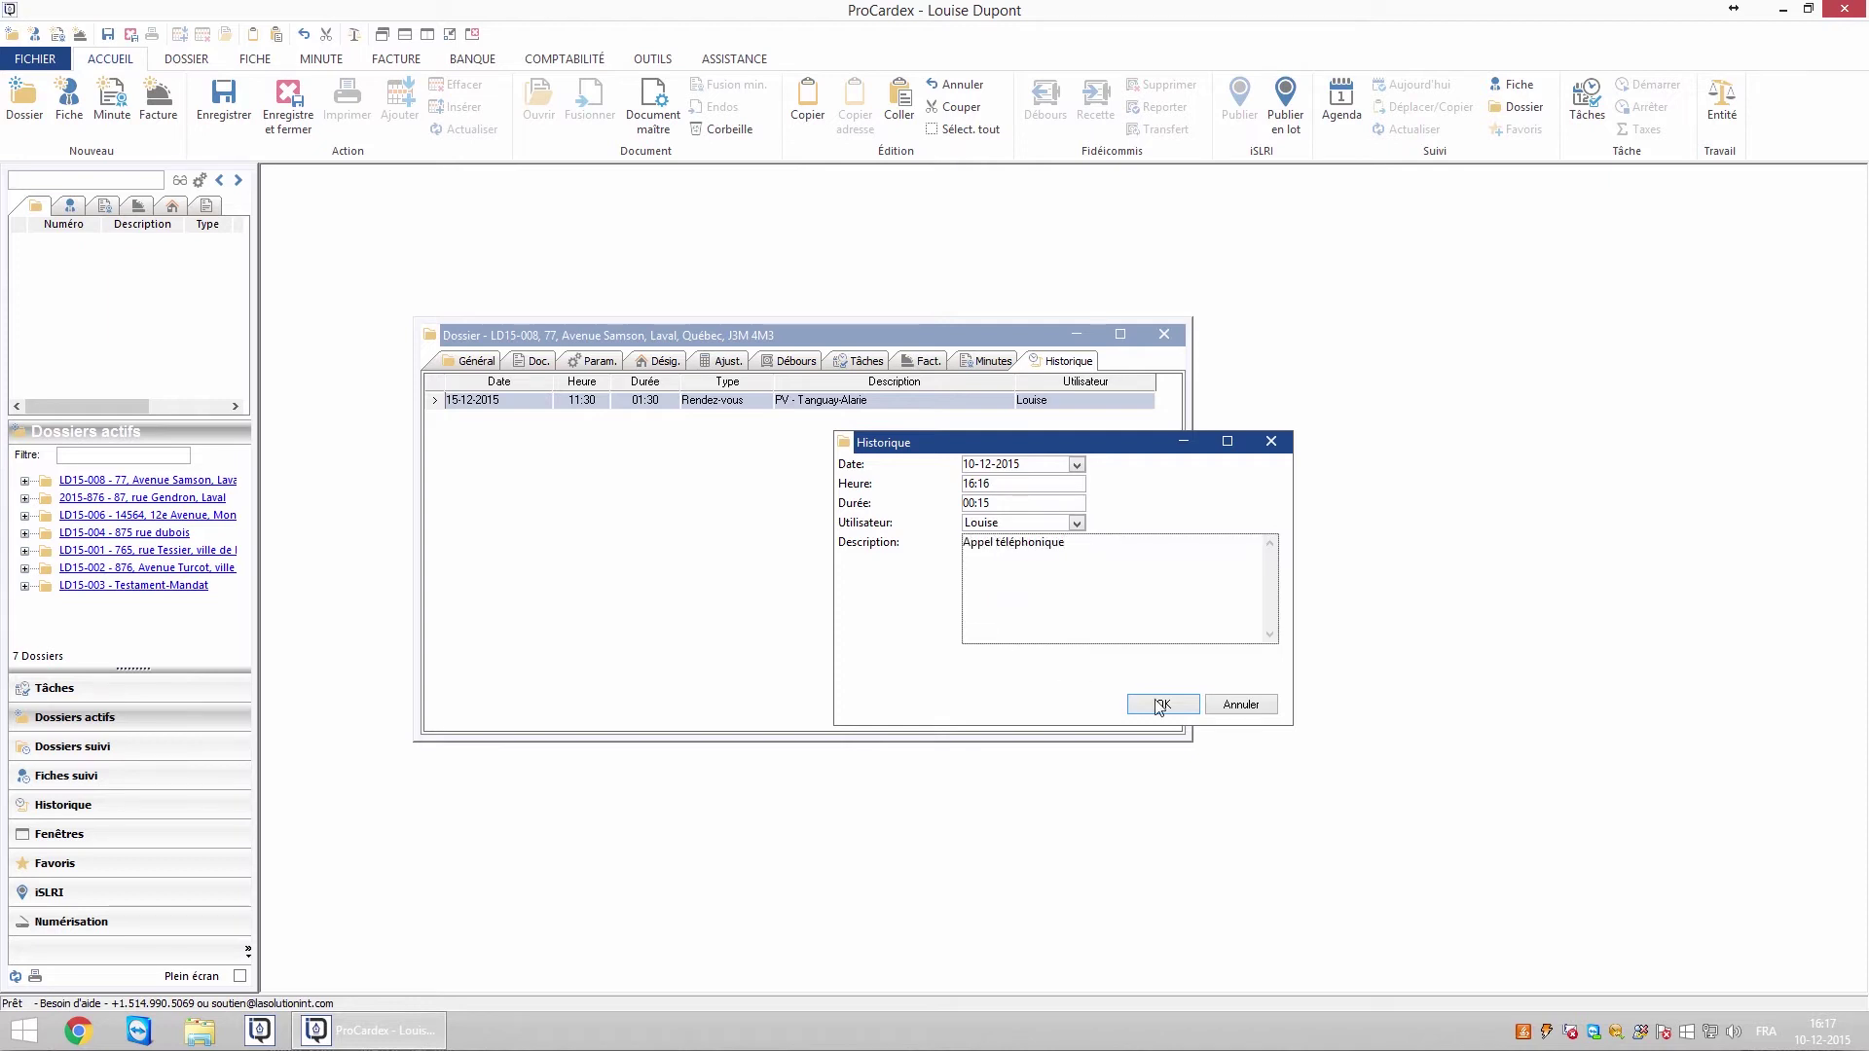
{"action": "left_click", "coordinate": [1173, 709]}
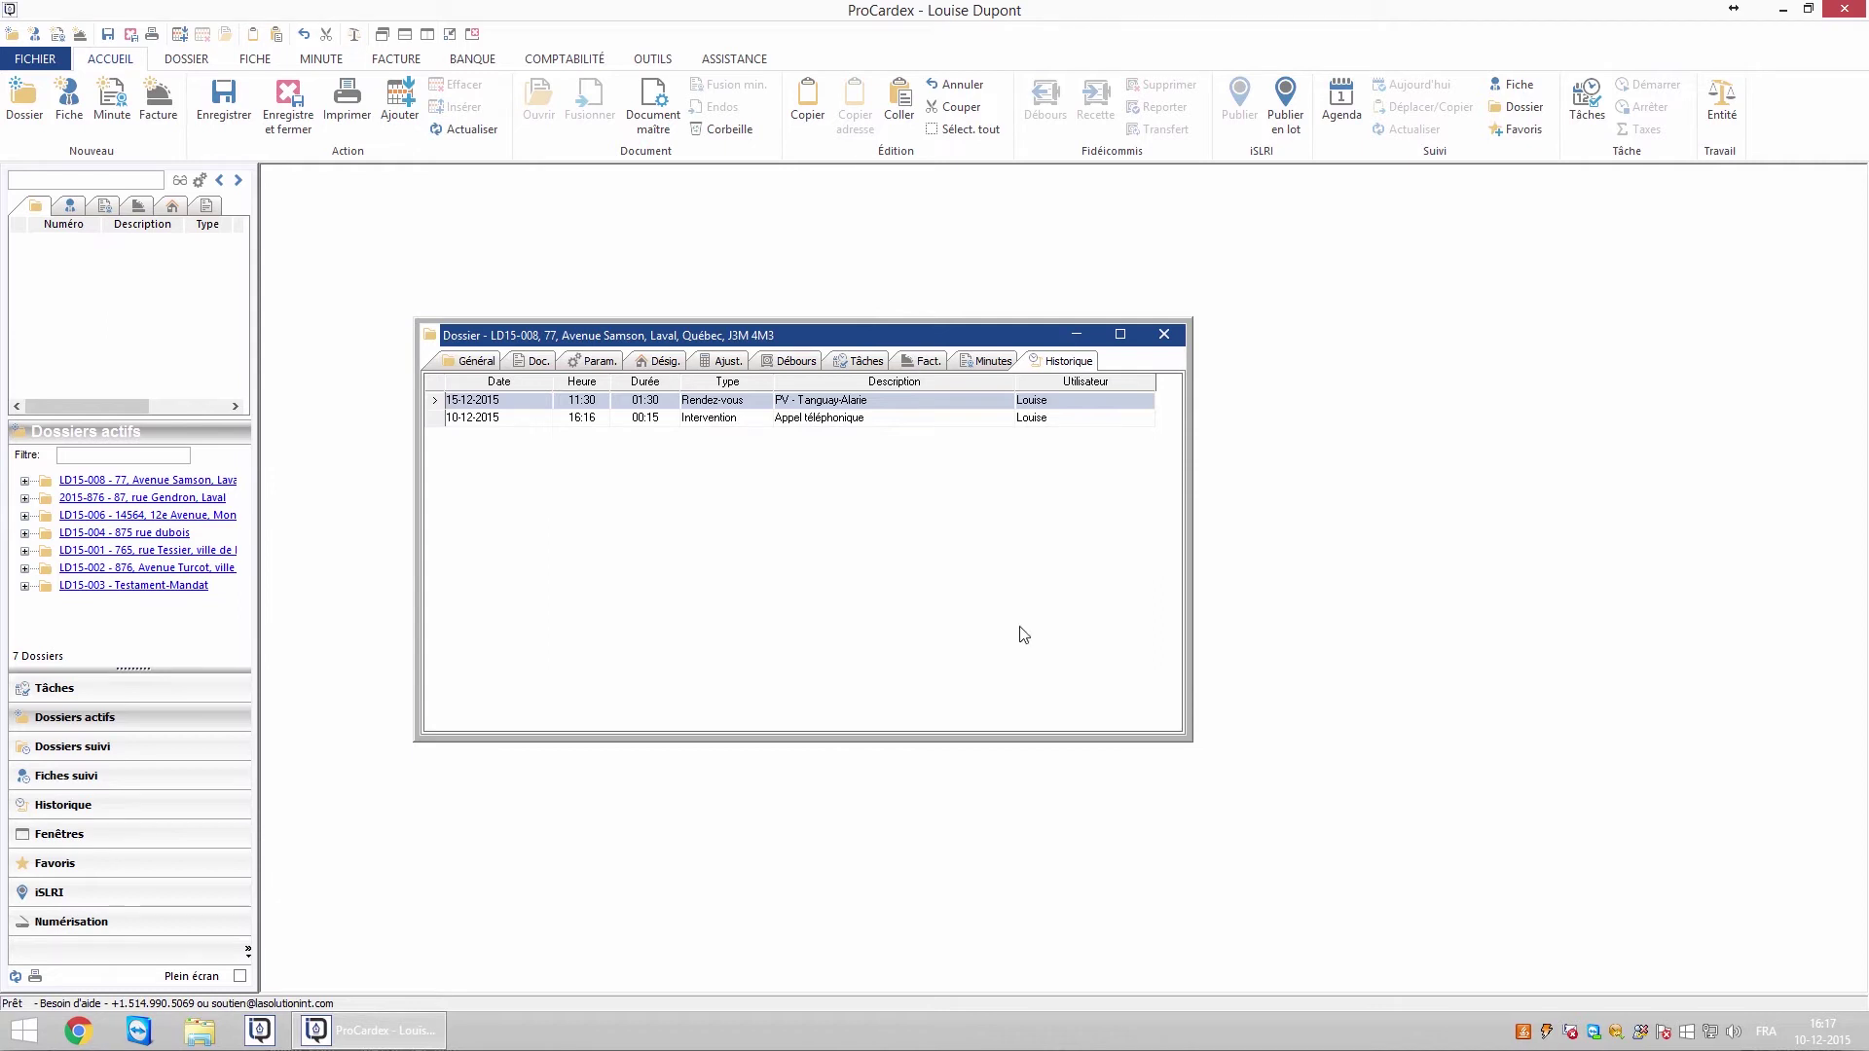
{"action": "left_click", "coordinate": [598, 366]}
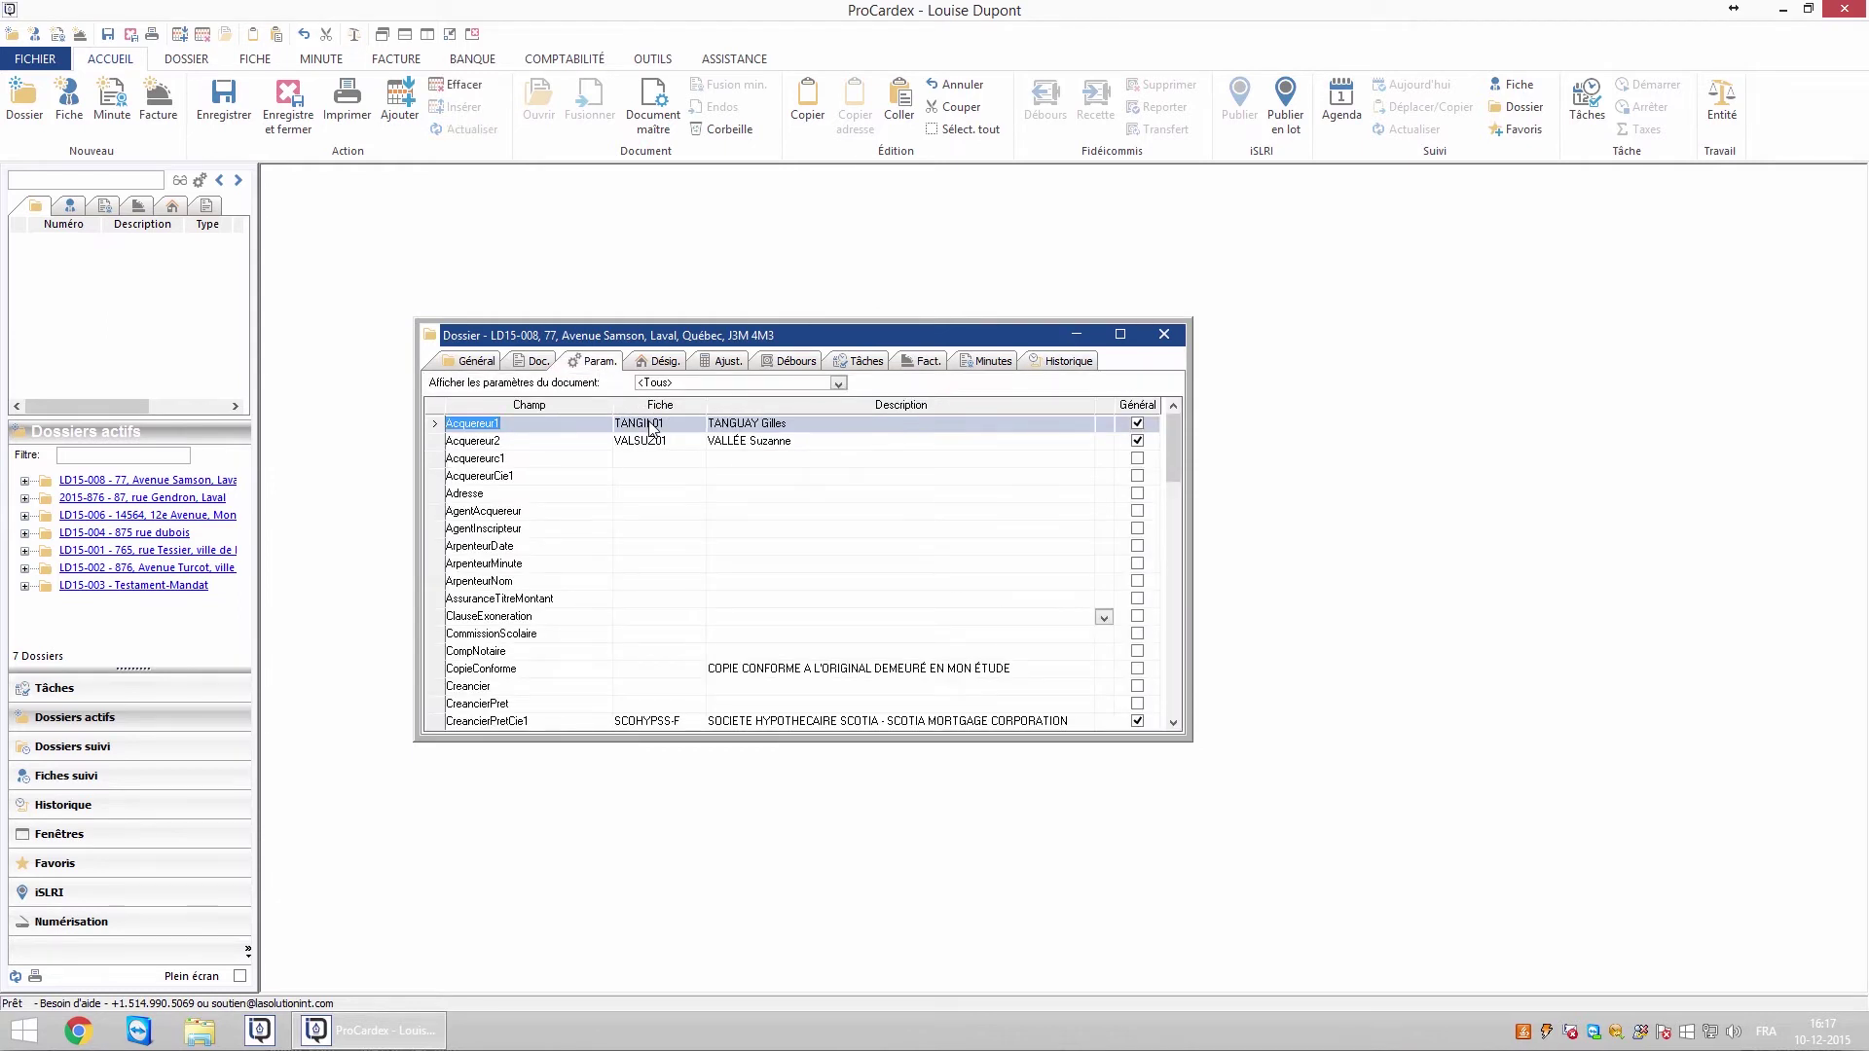
{"action": "double_click", "coordinate": [654, 422]}
{"action": "left_click", "coordinate": [1035, 413]}
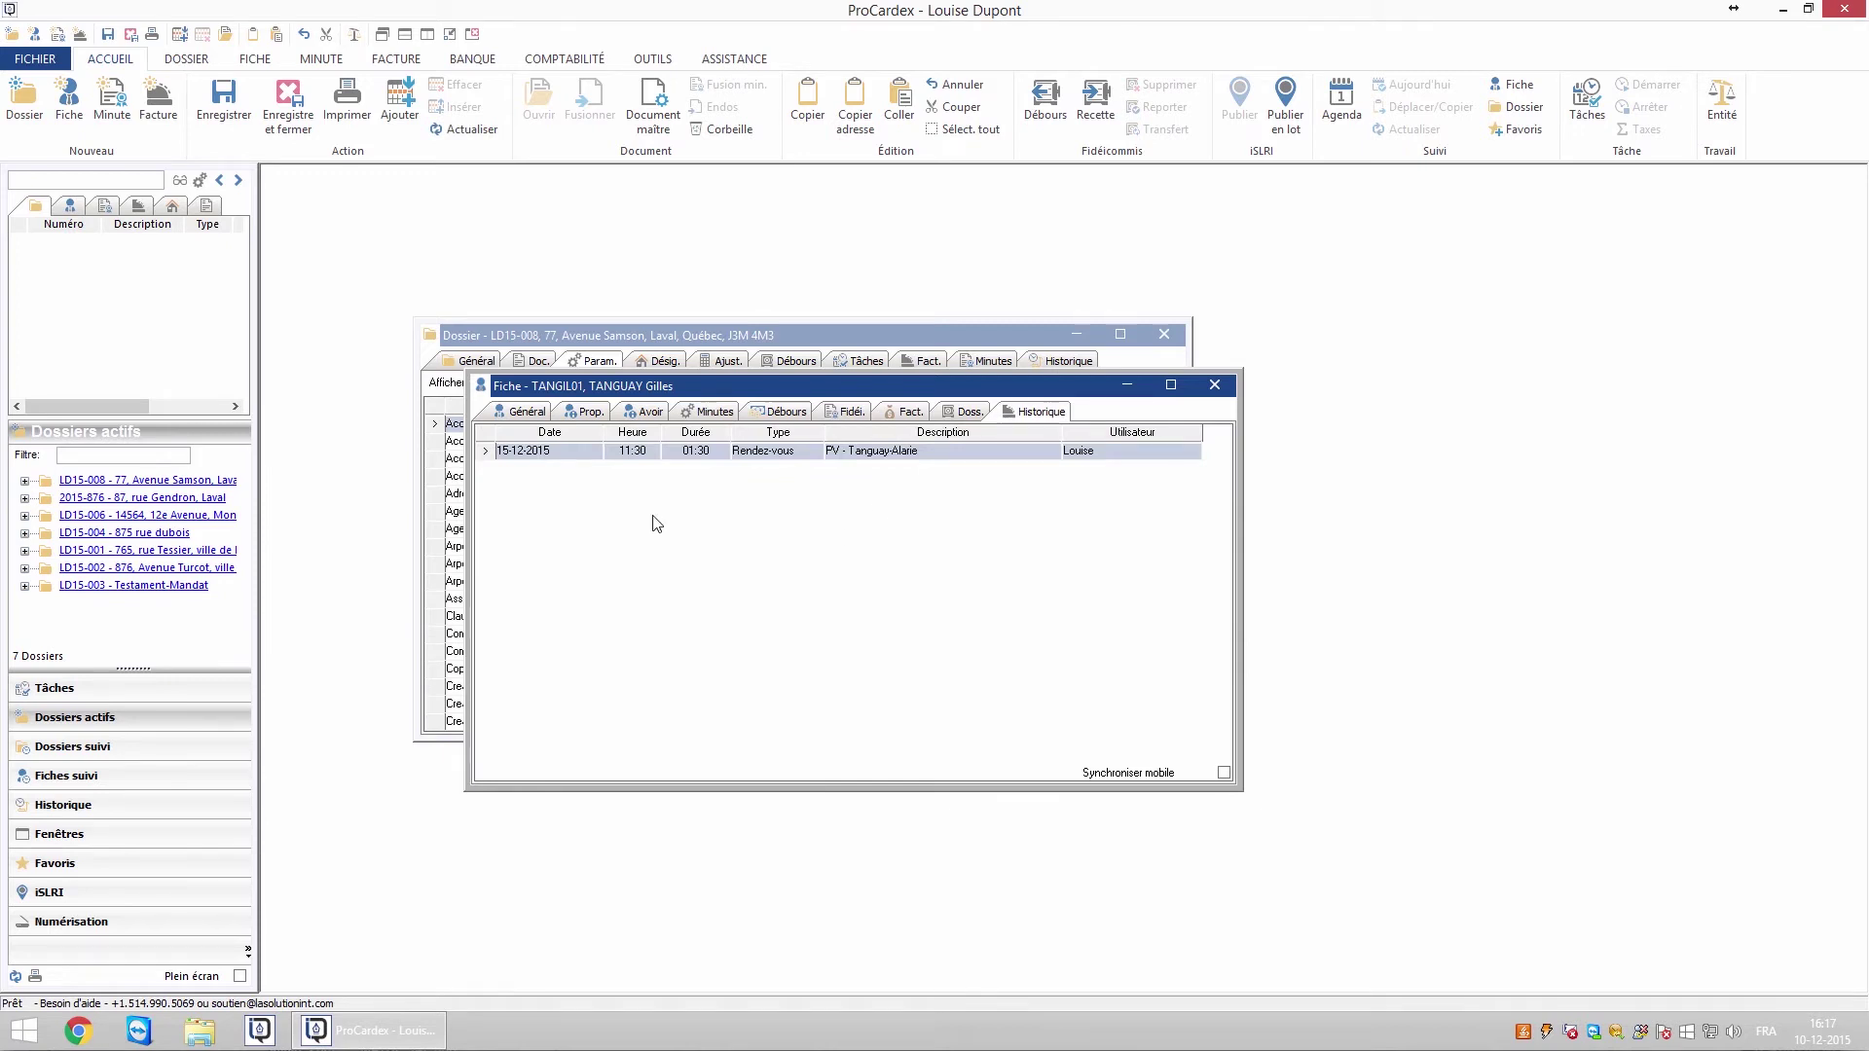
{"action": "key", "text": "ctrl+p"}
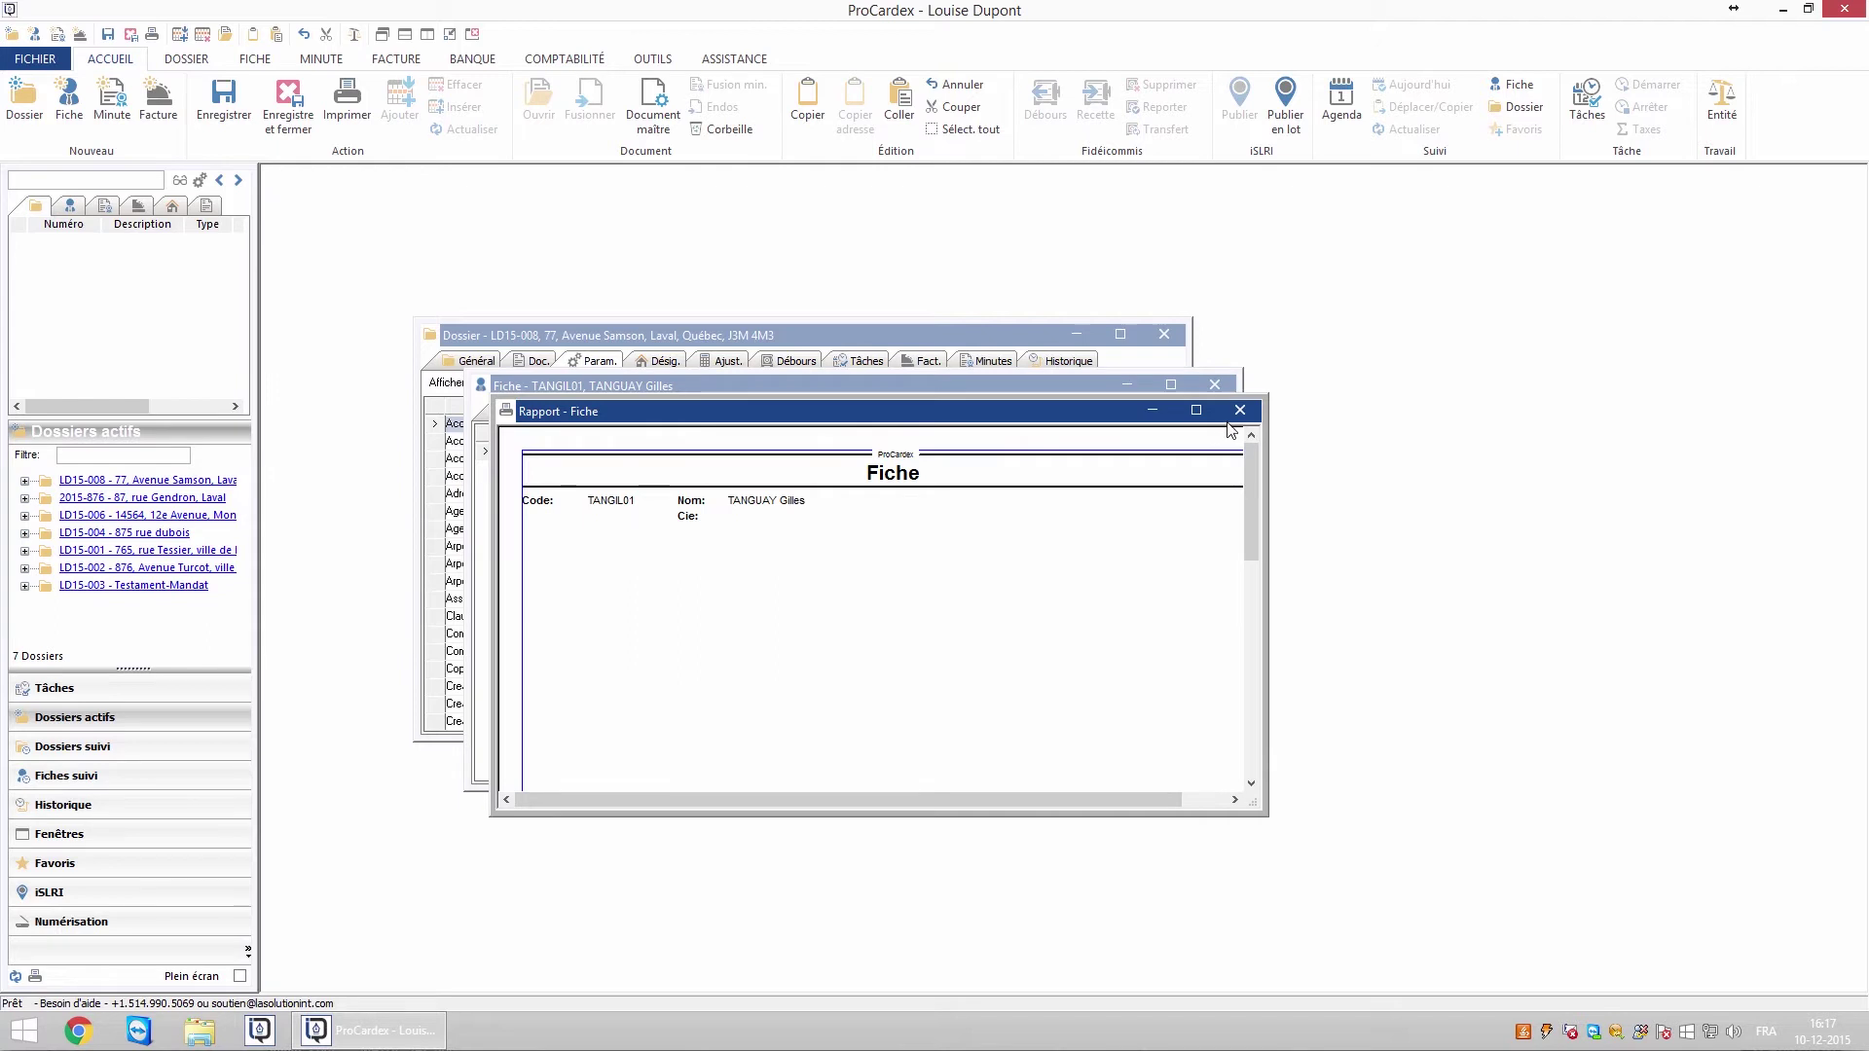
{"action": "left_click", "coordinate": [1239, 410]}
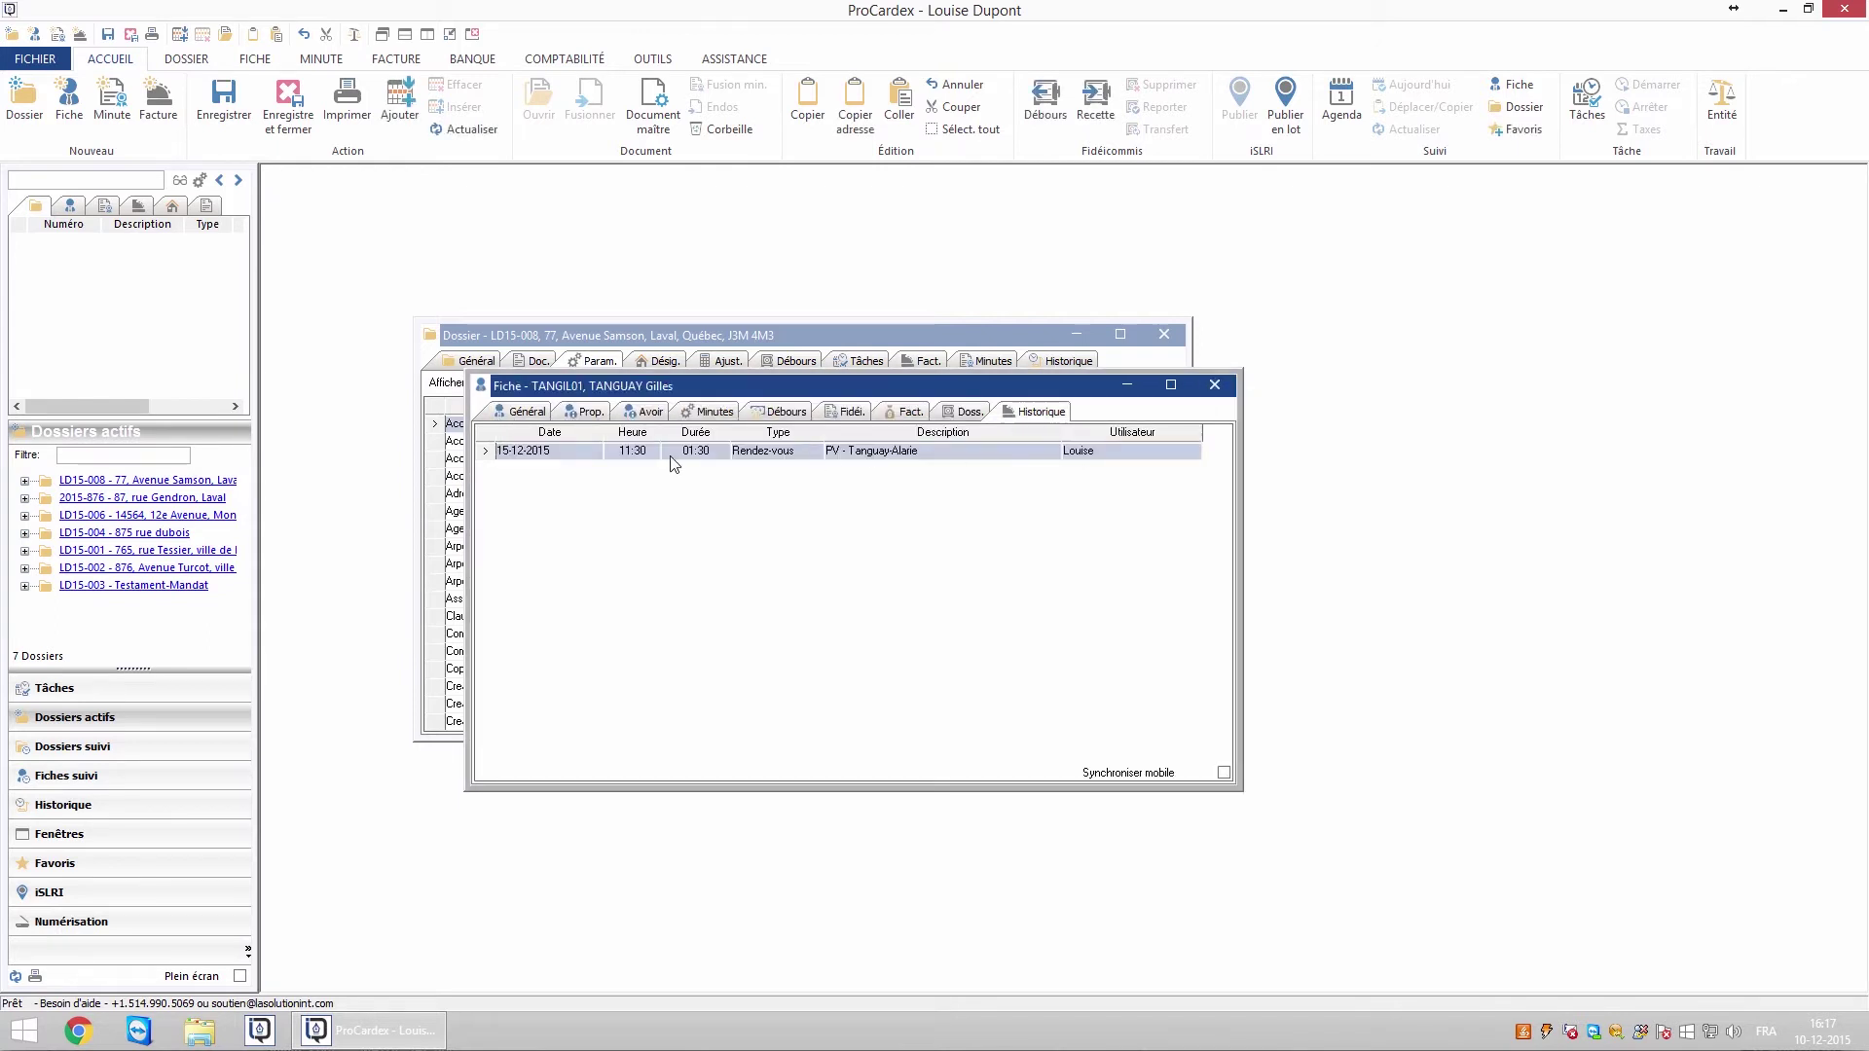
Leave the history row untouched and reopen dossier LD15-008 at its task list
{"action": "right_click", "coordinate": [565, 453]}
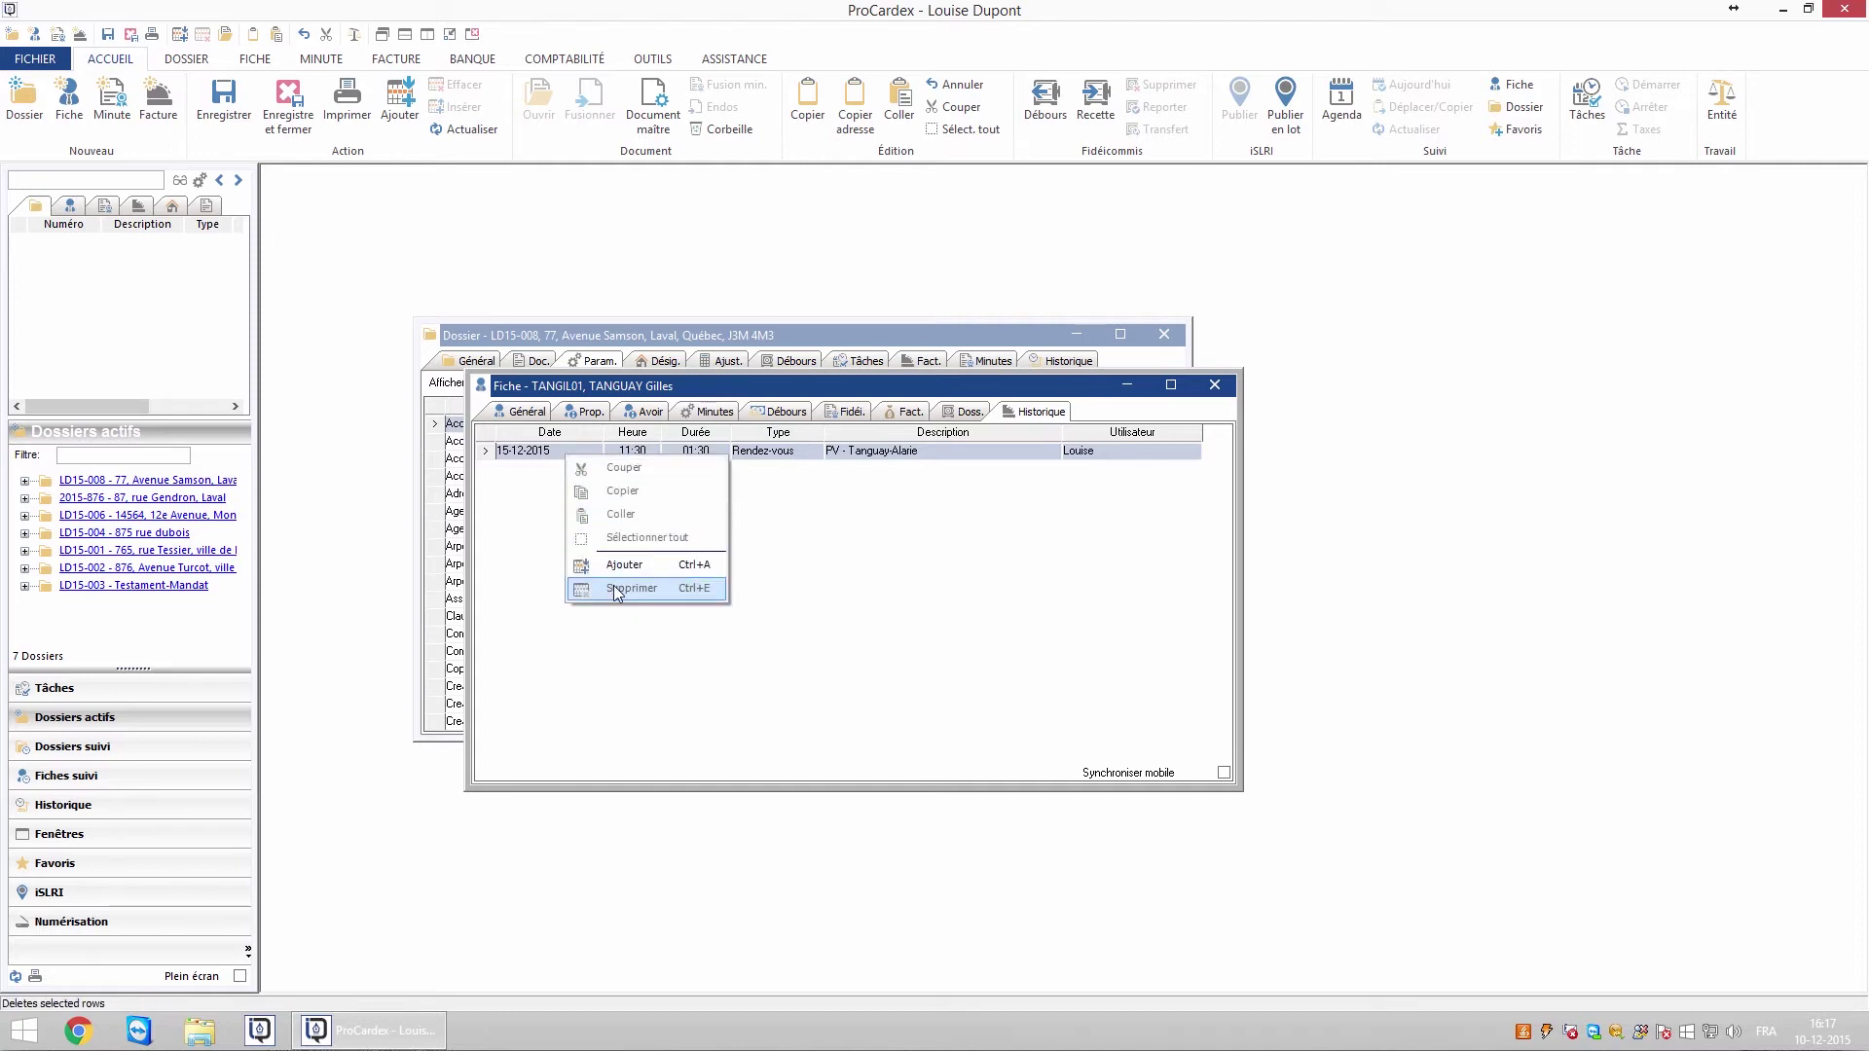
{"action": "left_click", "coordinate": [932, 585]}
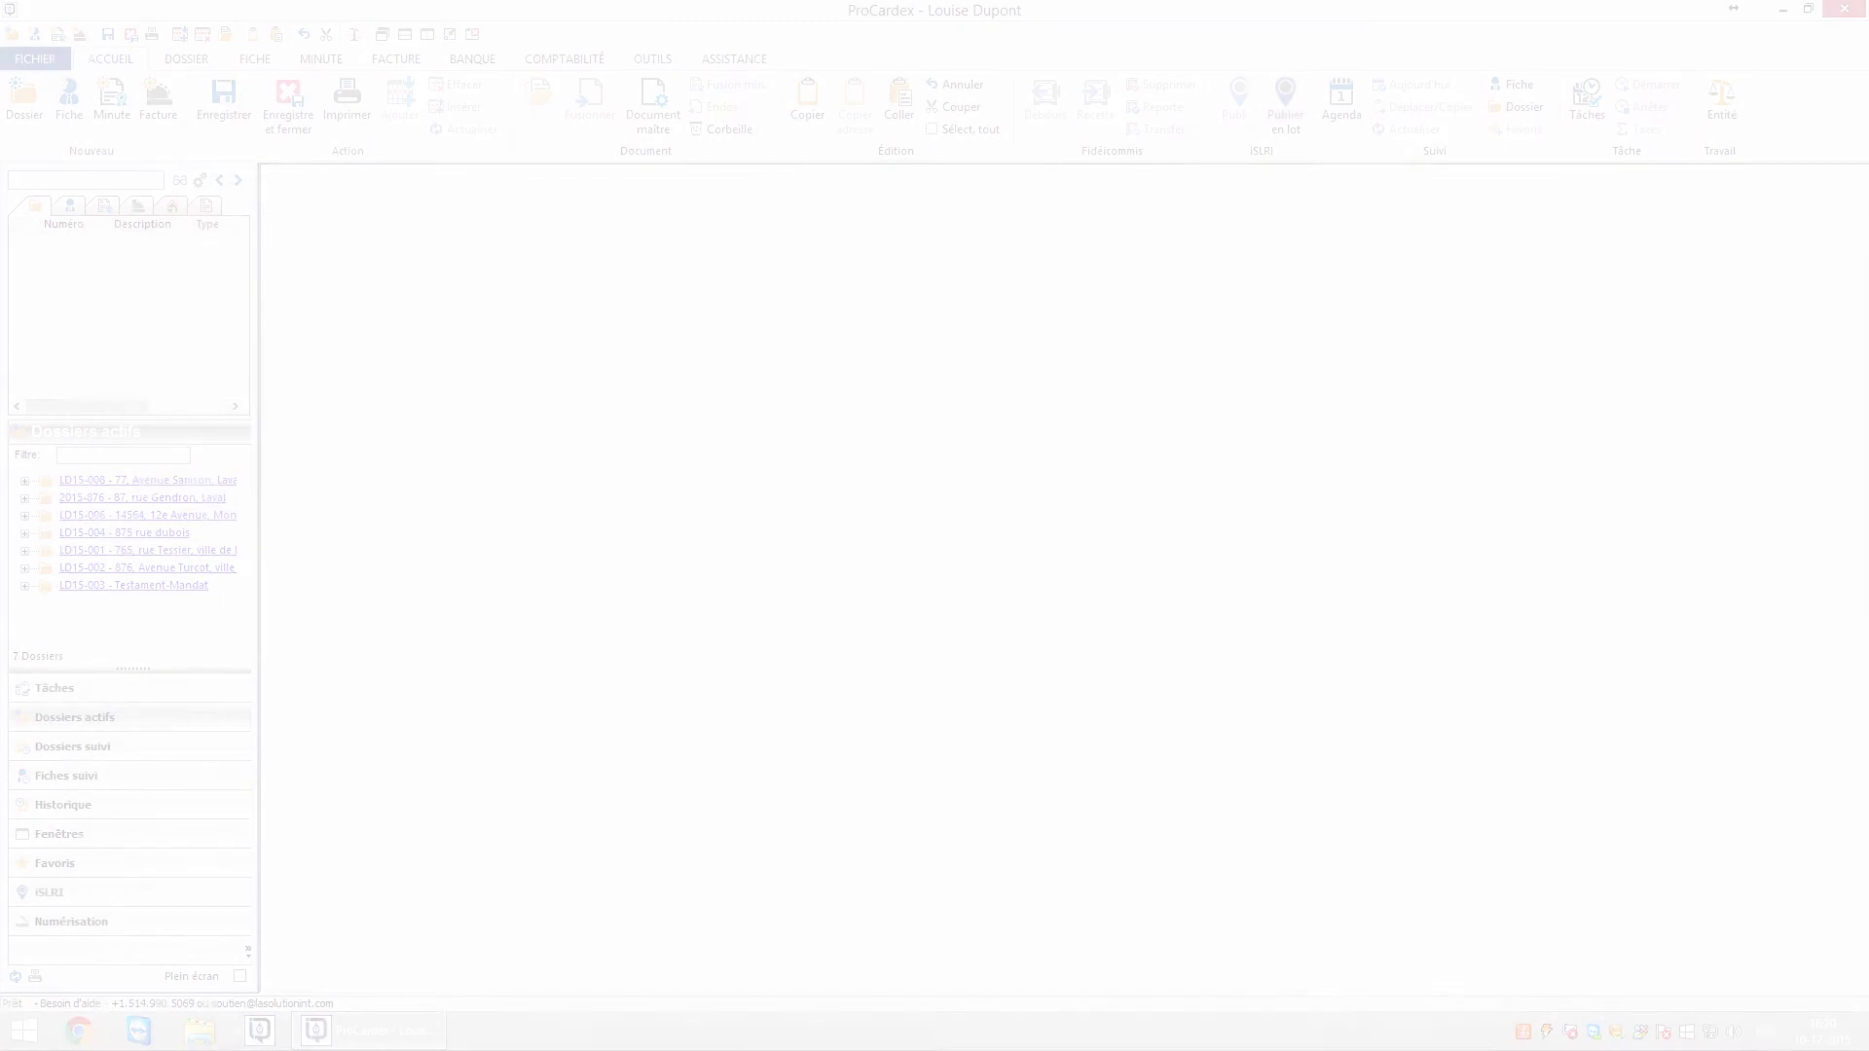
{"action": "left_click", "coordinate": [206, 479]}
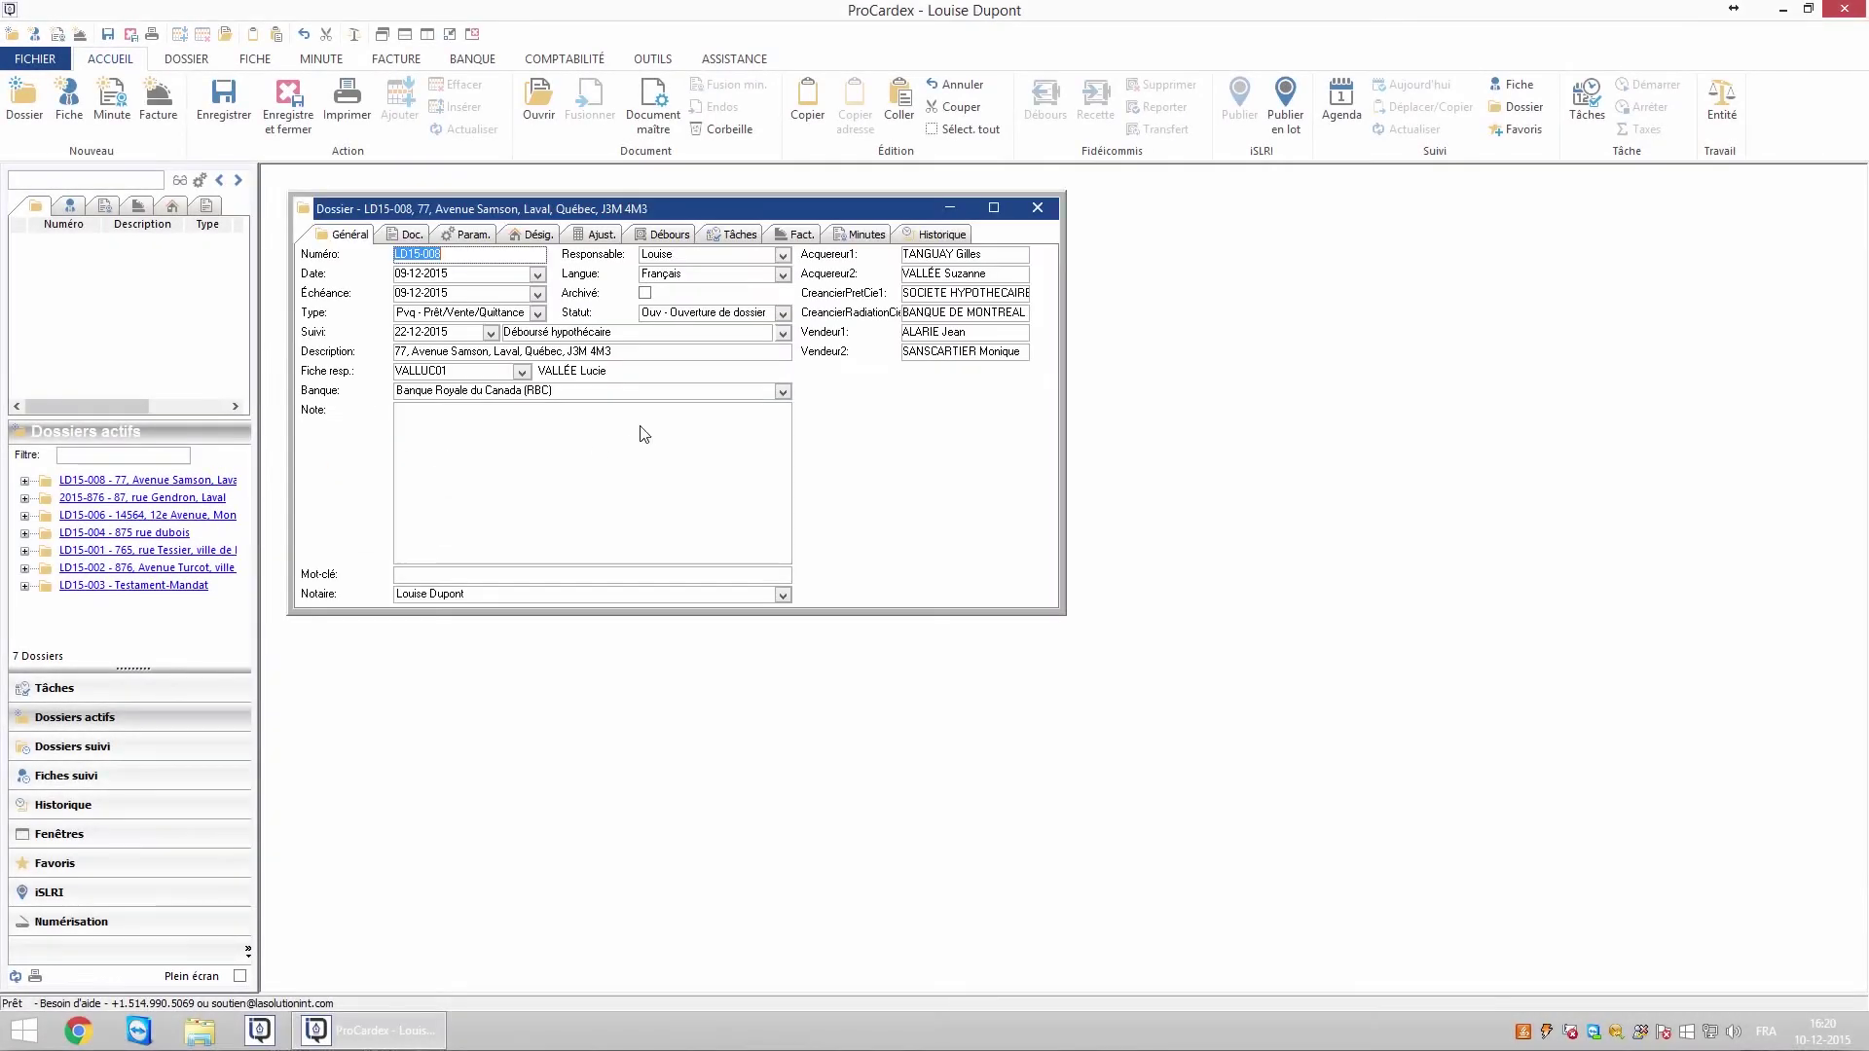
{"action": "left_click", "coordinate": [734, 236]}
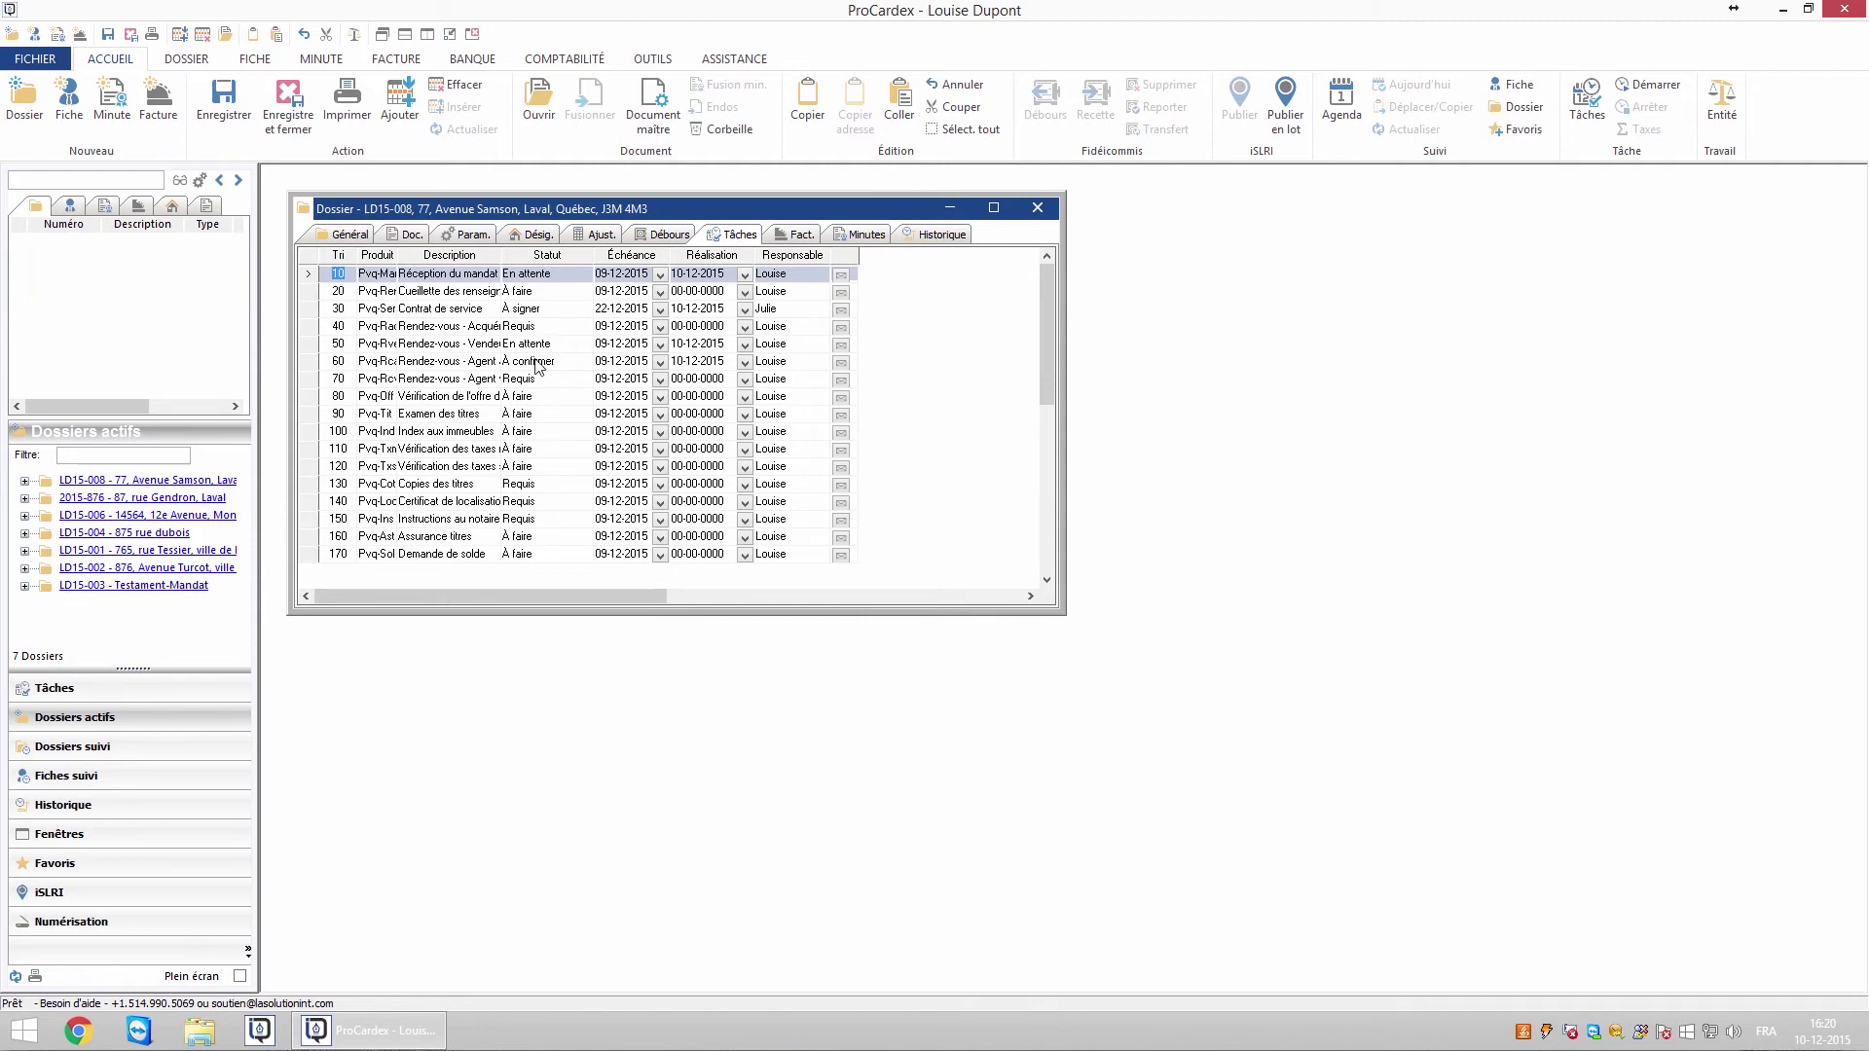
Set task 80 to En cours and task 90 to En attente, due 21-12-2015
{"action": "left_click", "coordinate": [526, 399]}
{"action": "left_click", "coordinate": [533, 429]}
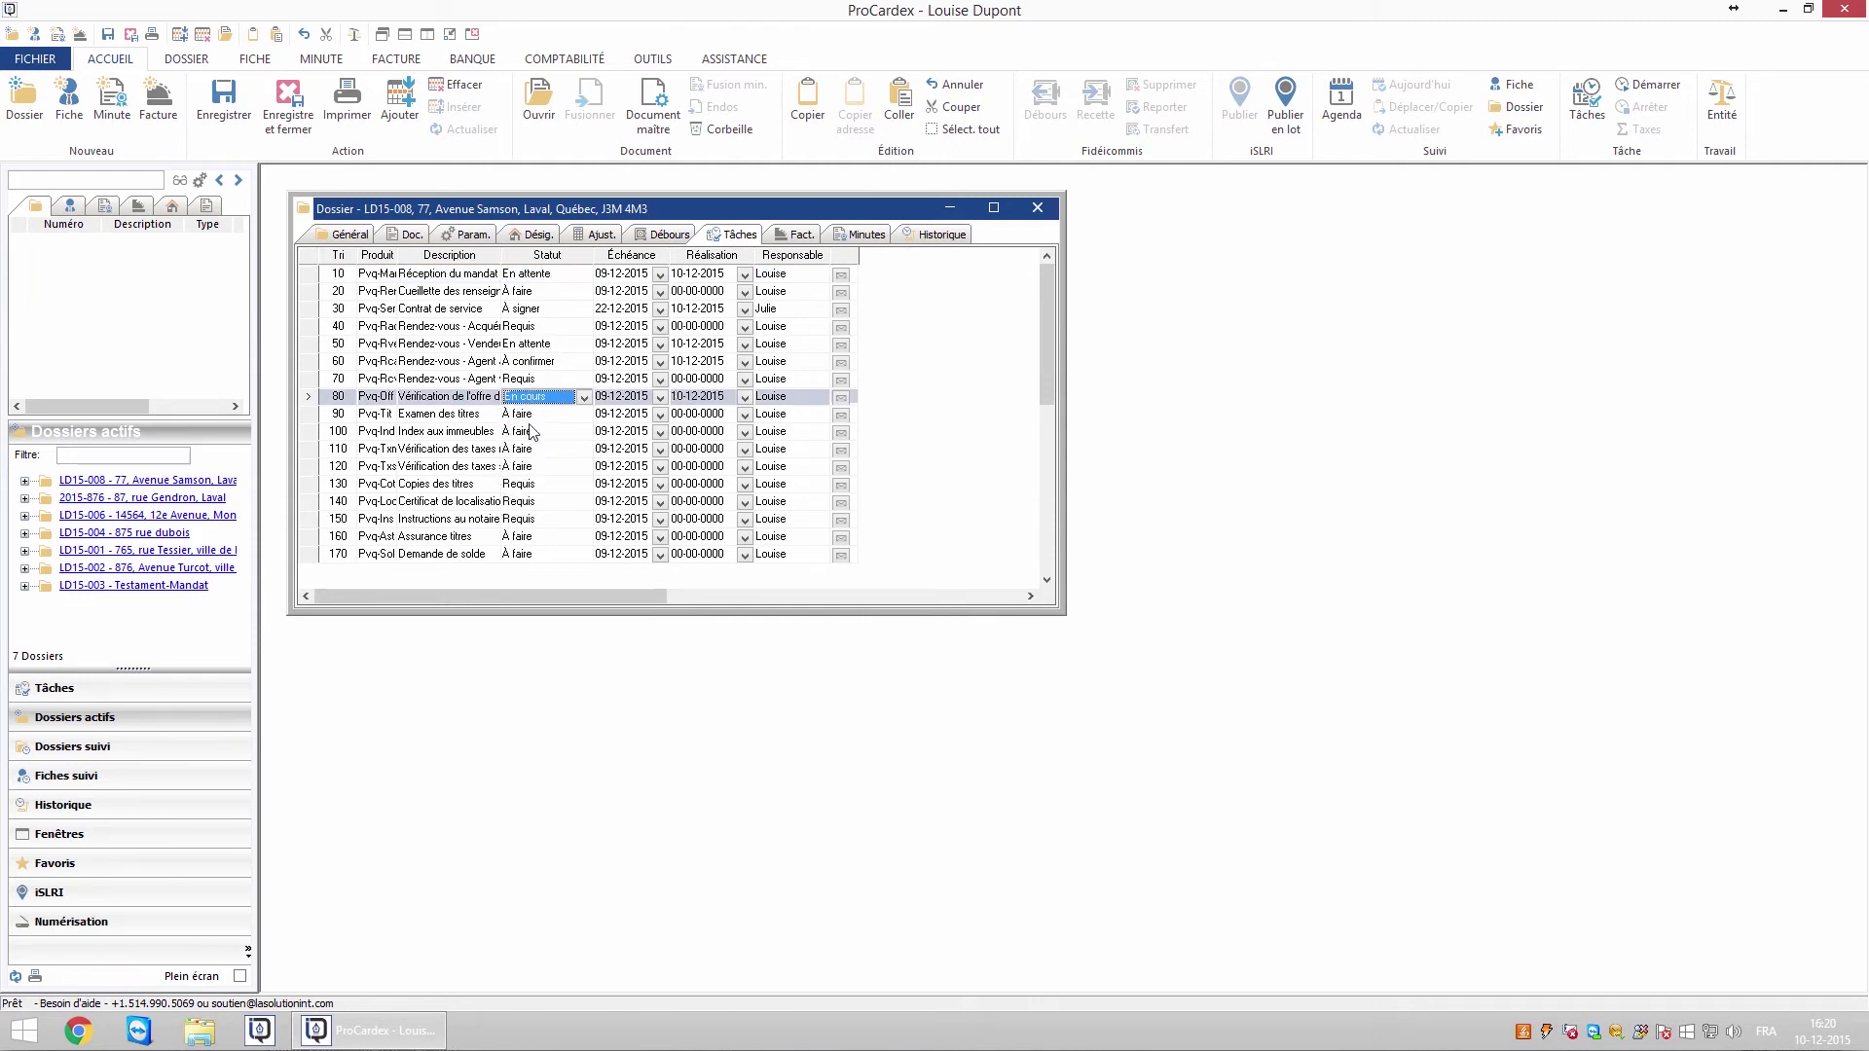
{"action": "left_click", "coordinate": [532, 415]}
{"action": "left_click", "coordinate": [536, 459]}
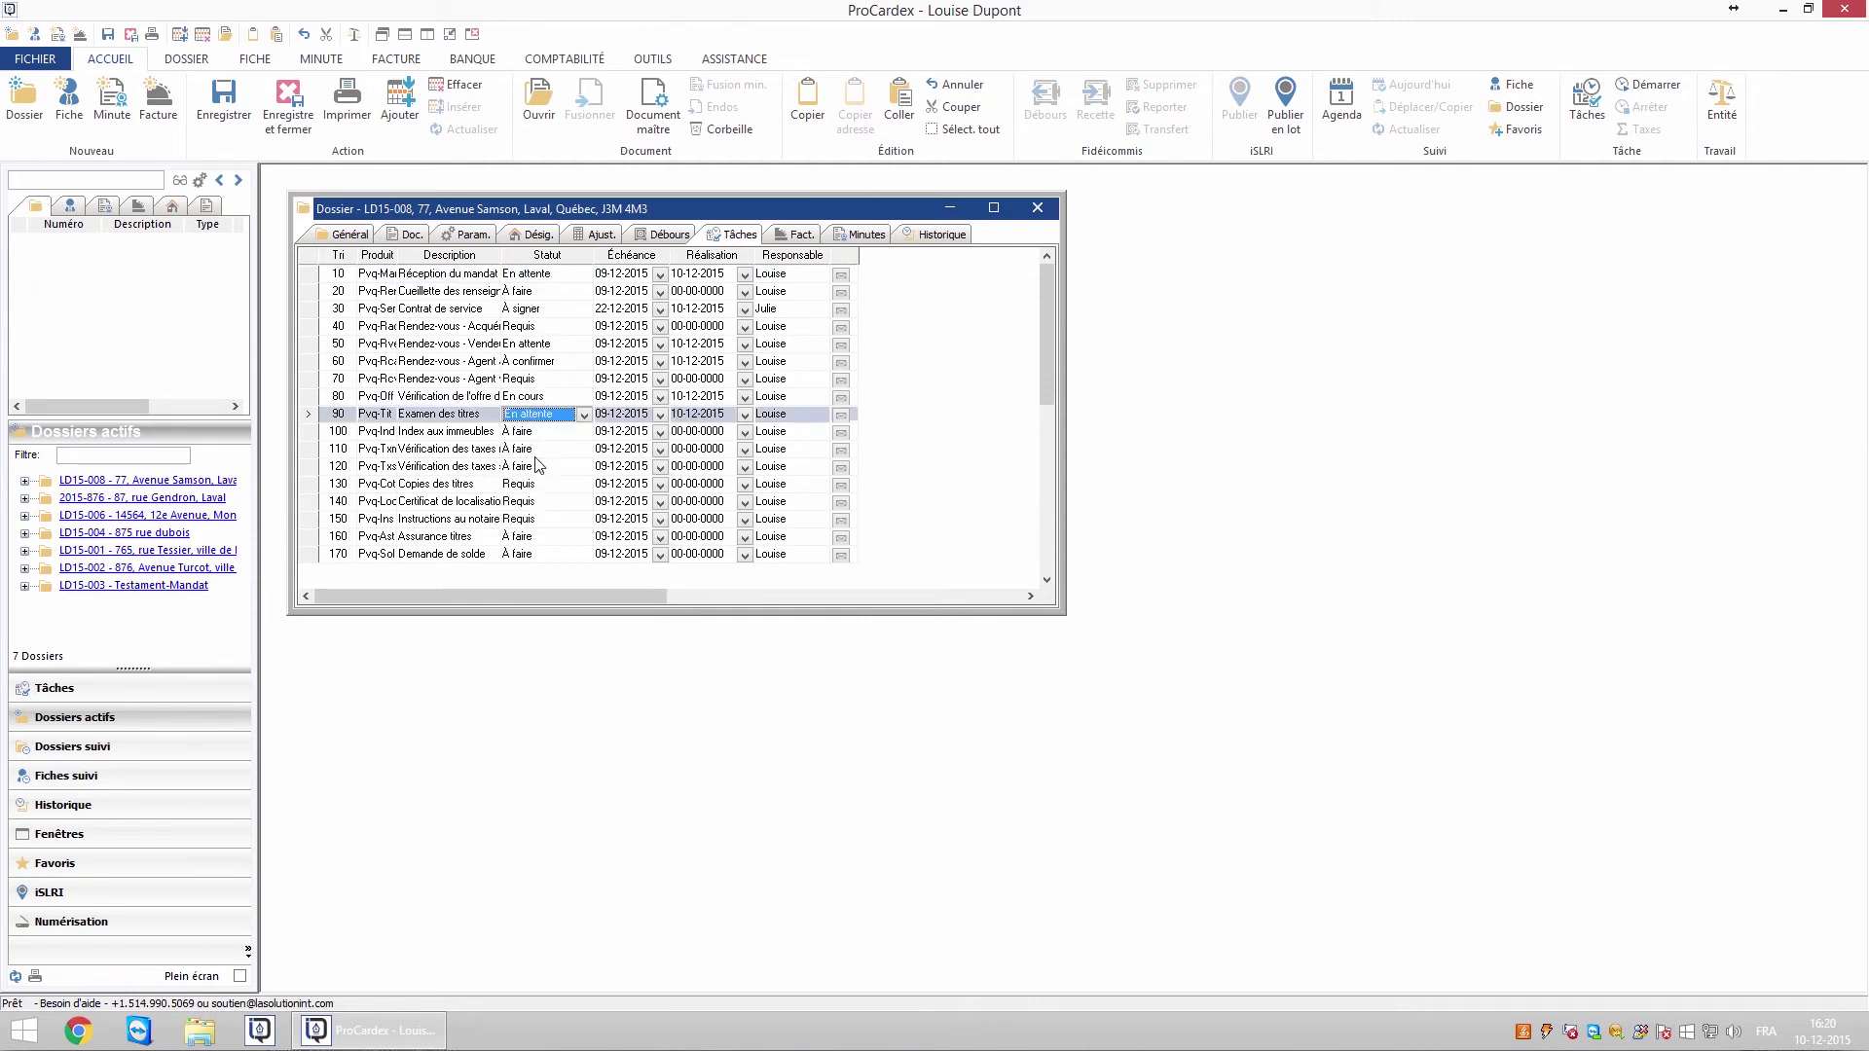
{"action": "left_click", "coordinate": [660, 416]}
{"action": "left_click", "coordinate": [647, 525]}
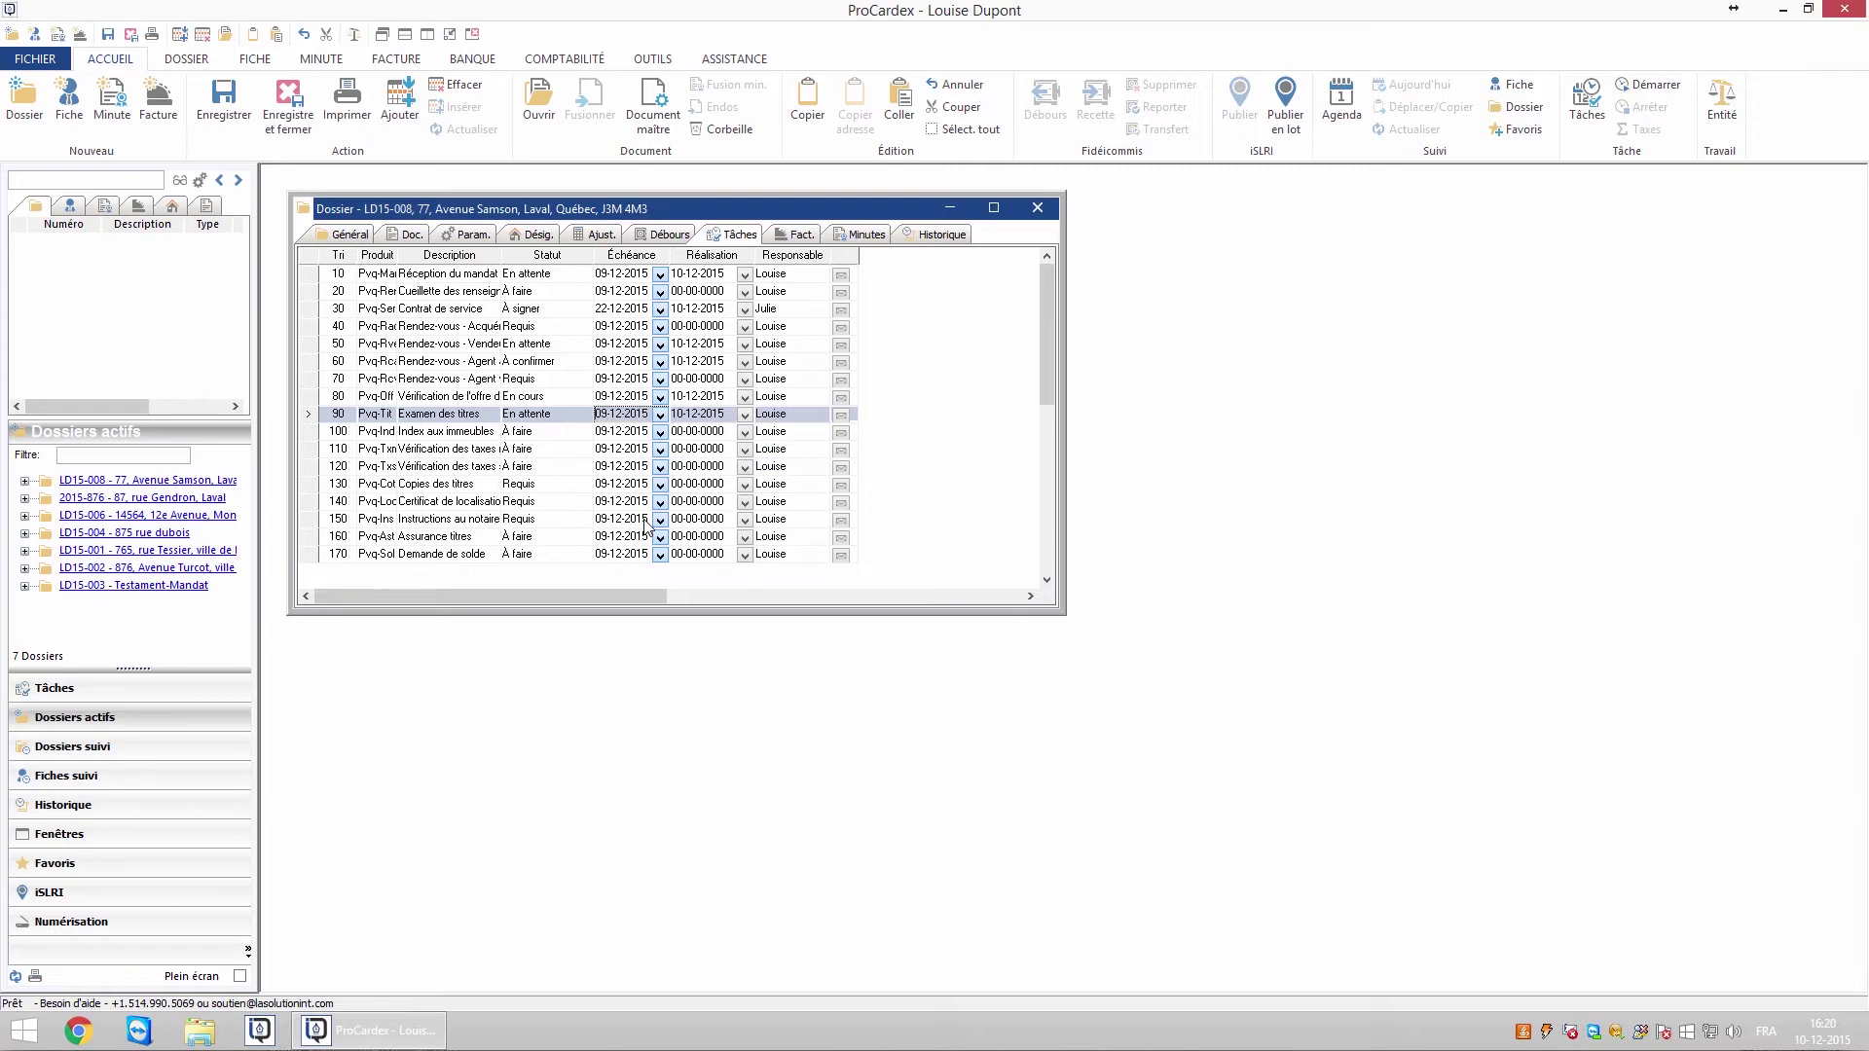
Reassign tasks 90 and 110 to the other staff member, then open the Général due-date calendar
{"action": "left_click", "coordinate": [796, 416]}
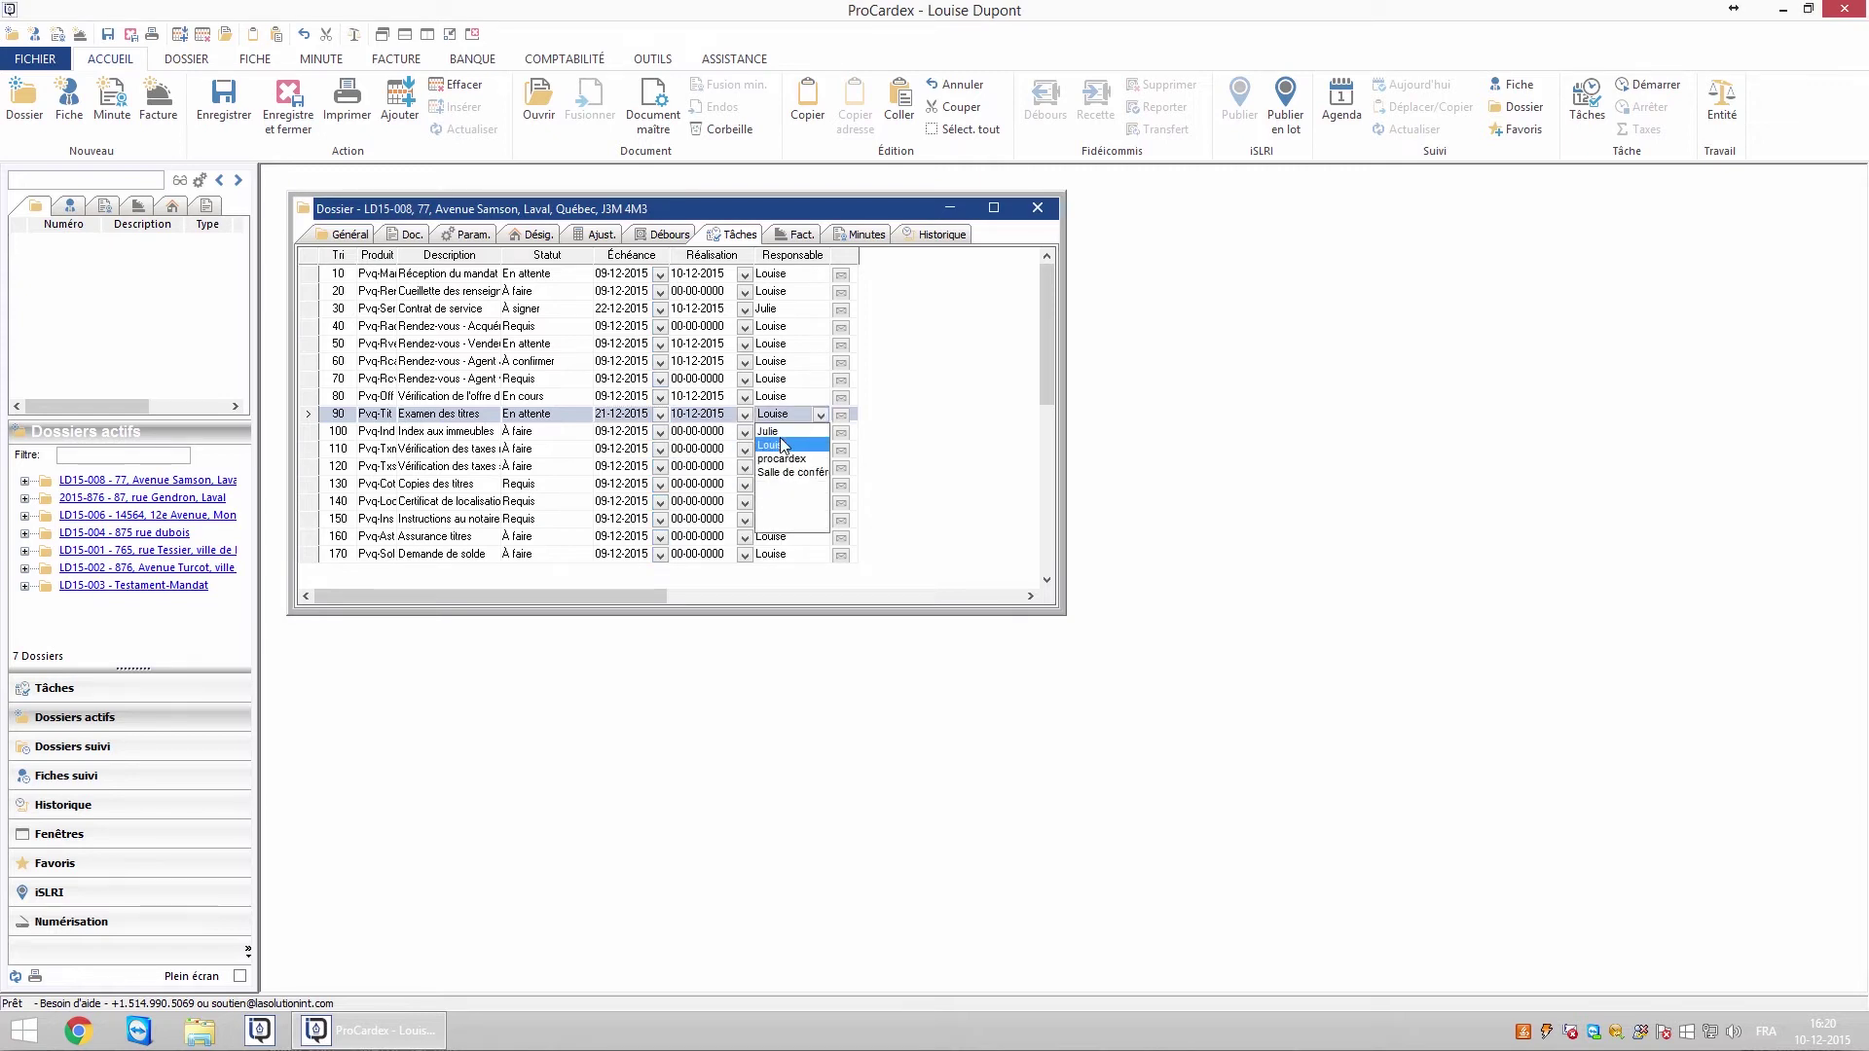
{"action": "left_click", "coordinate": [778, 432]}
{"action": "left_click", "coordinate": [784, 450]}
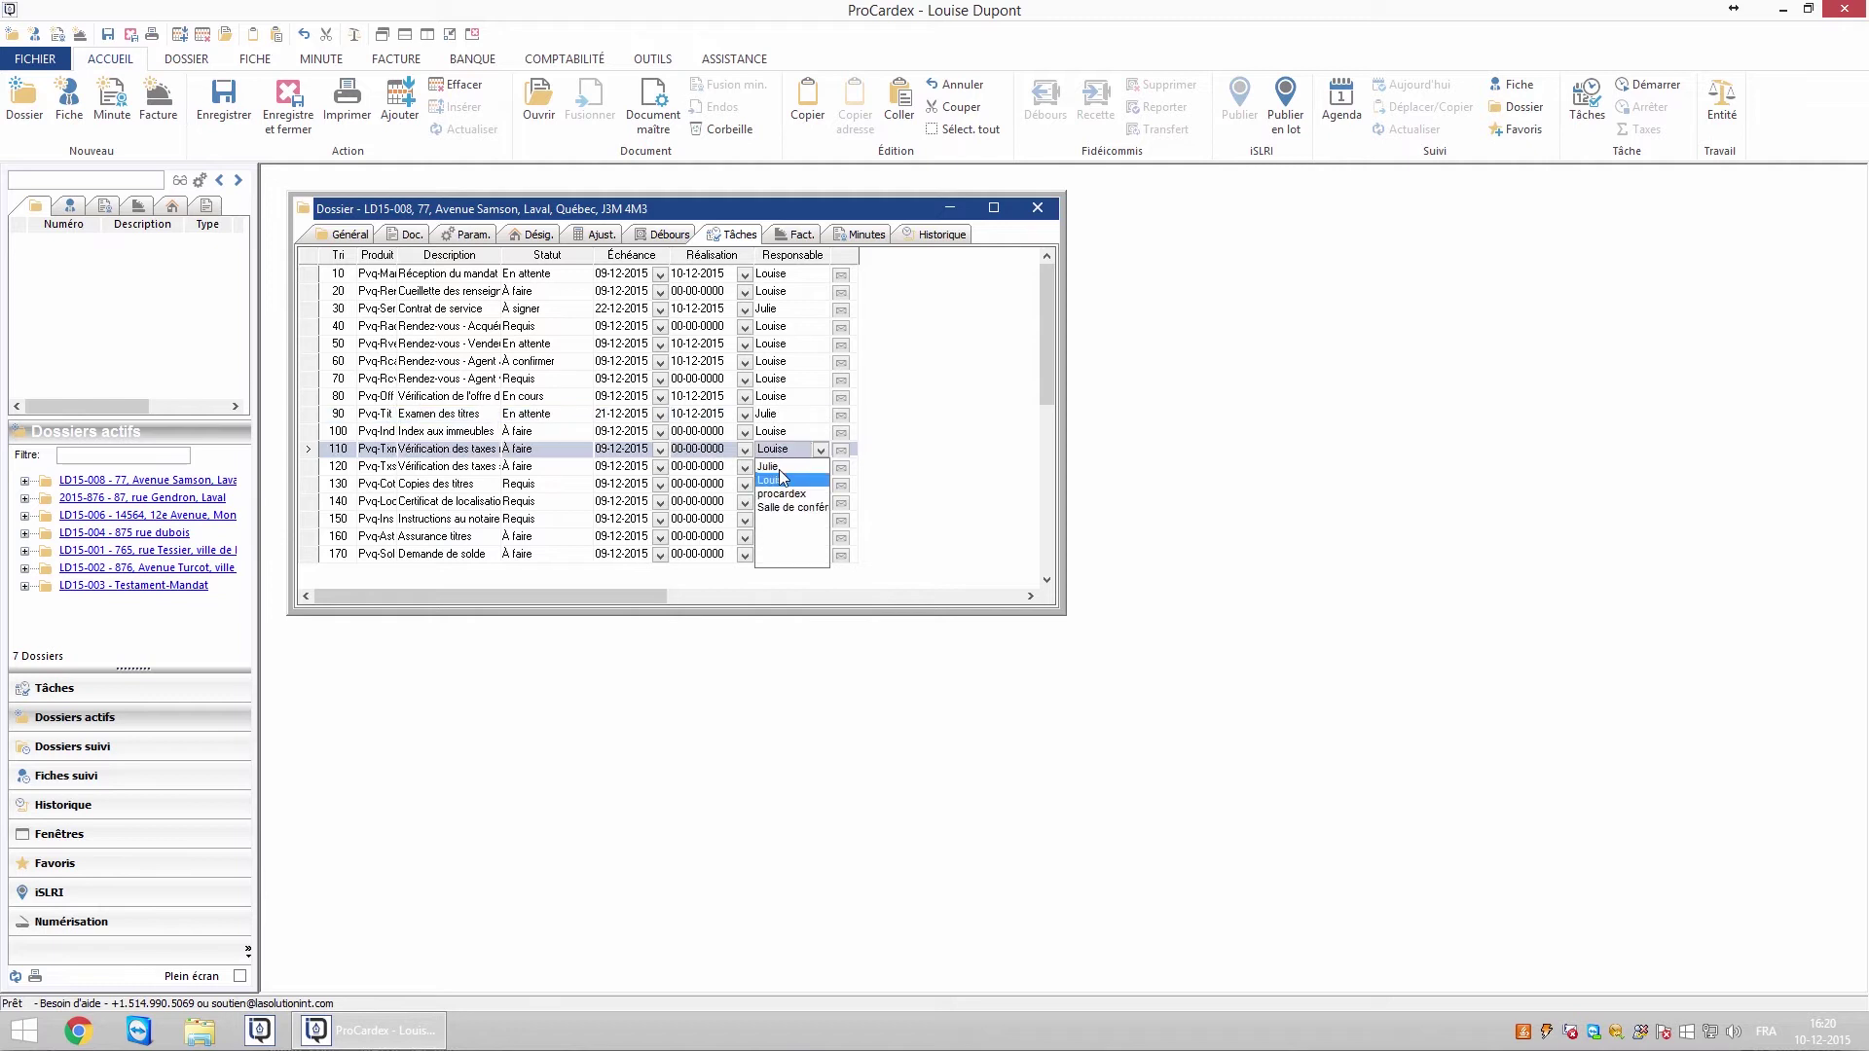
{"action": "left_click", "coordinate": [774, 467]}
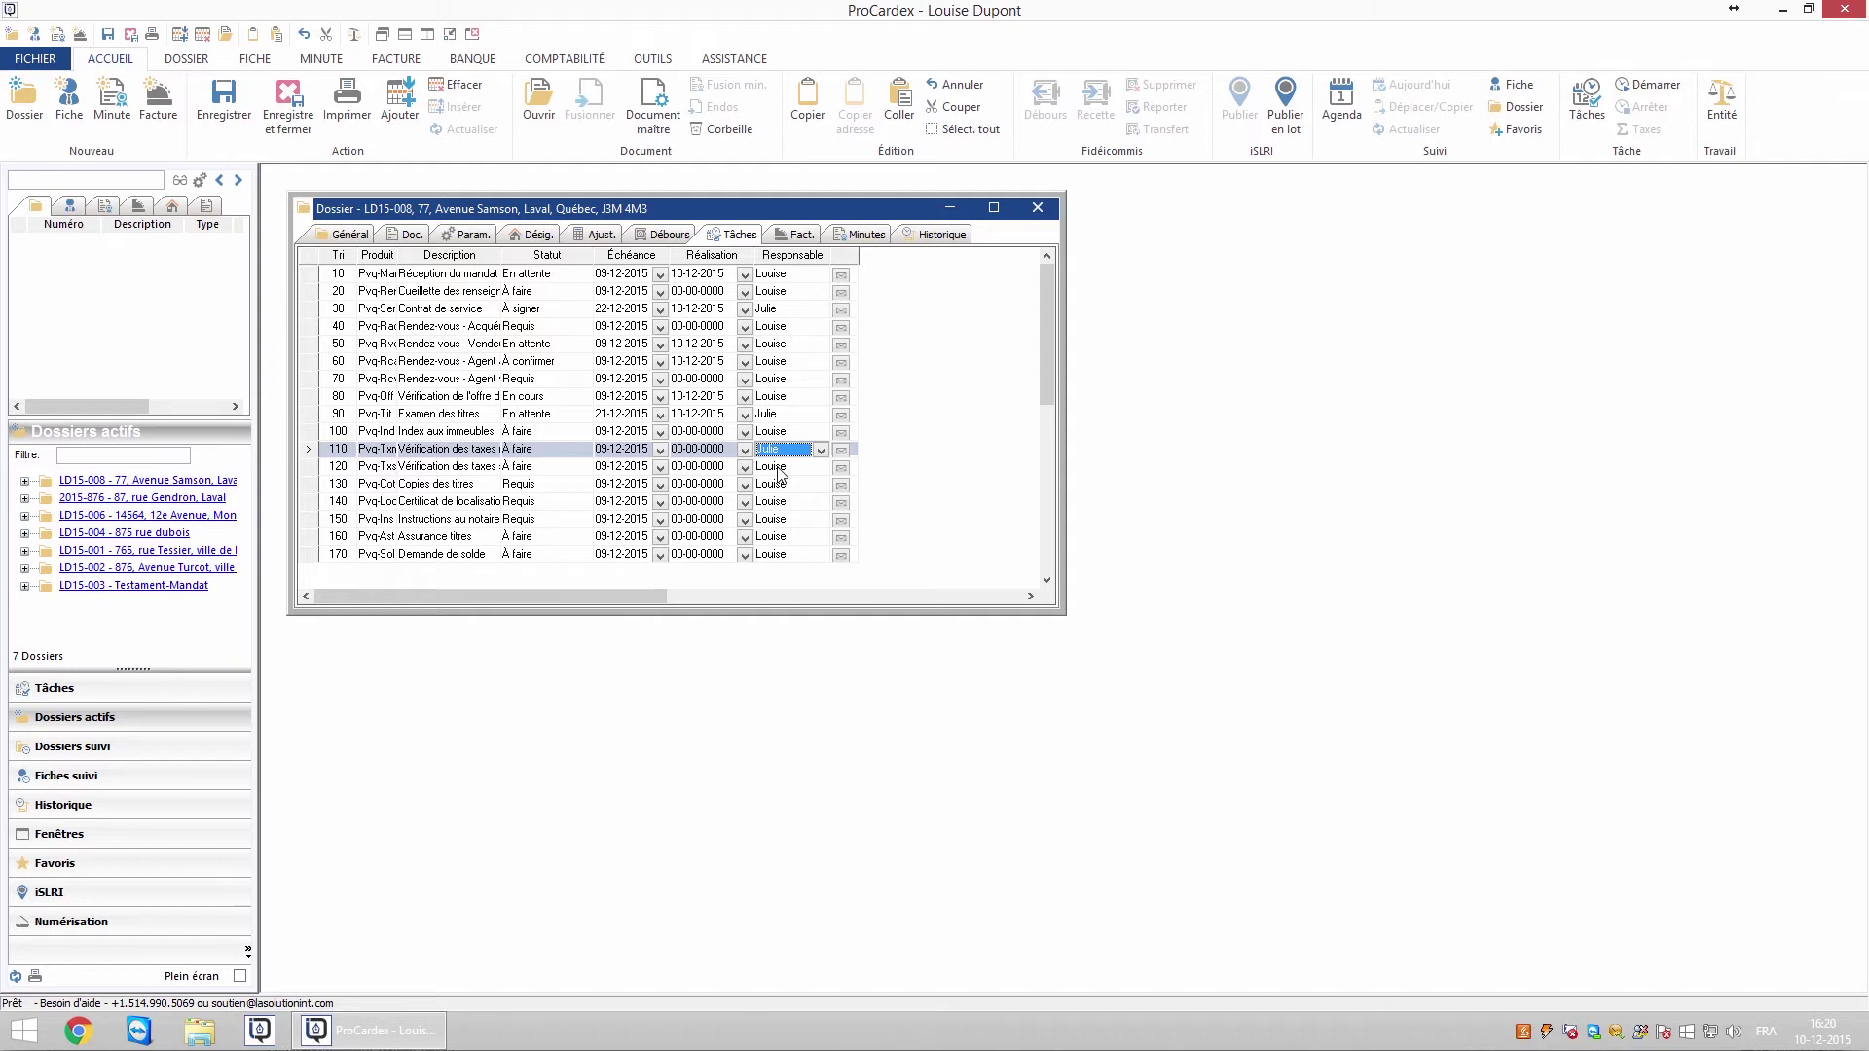
{"action": "left_click", "coordinate": [356, 235]}
{"action": "left_click", "coordinate": [537, 293]}
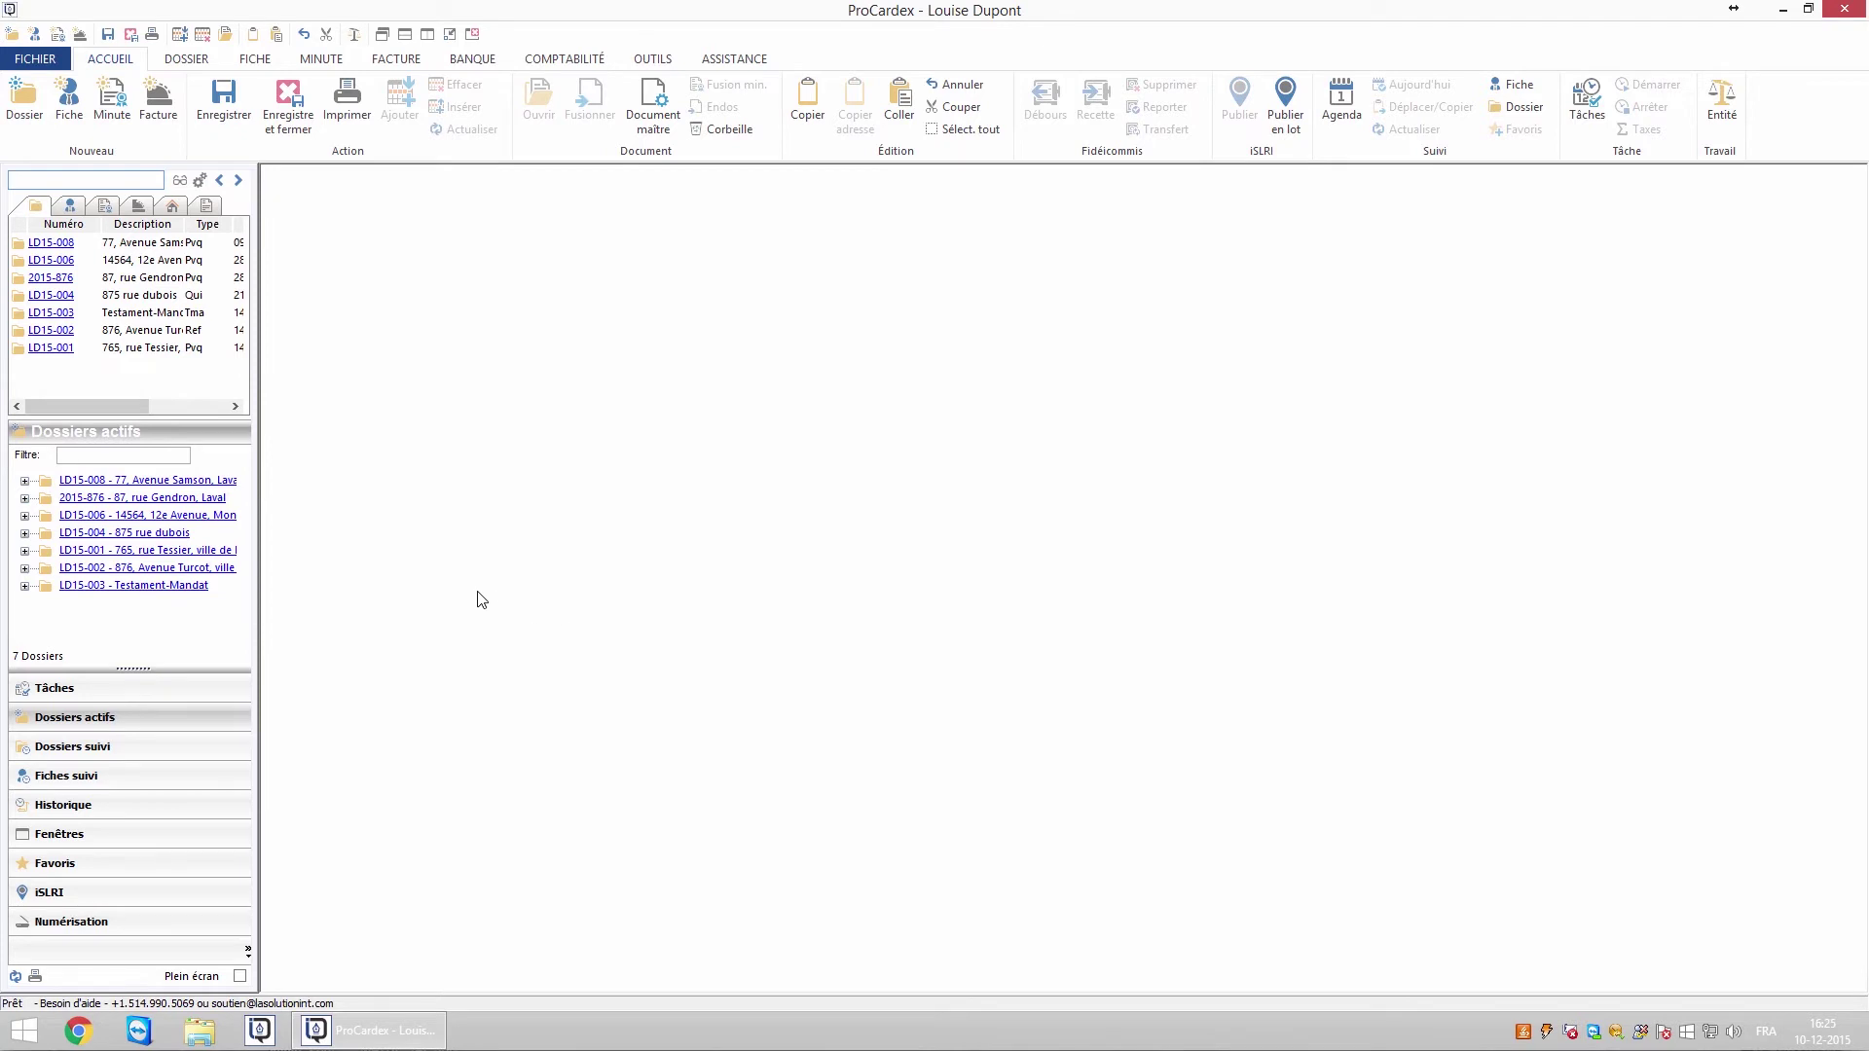
Save keywords 'servitude;passa' on LD15-008 and search dossiers for 'passage'
{"action": "left_click", "coordinate": [219, 489]}
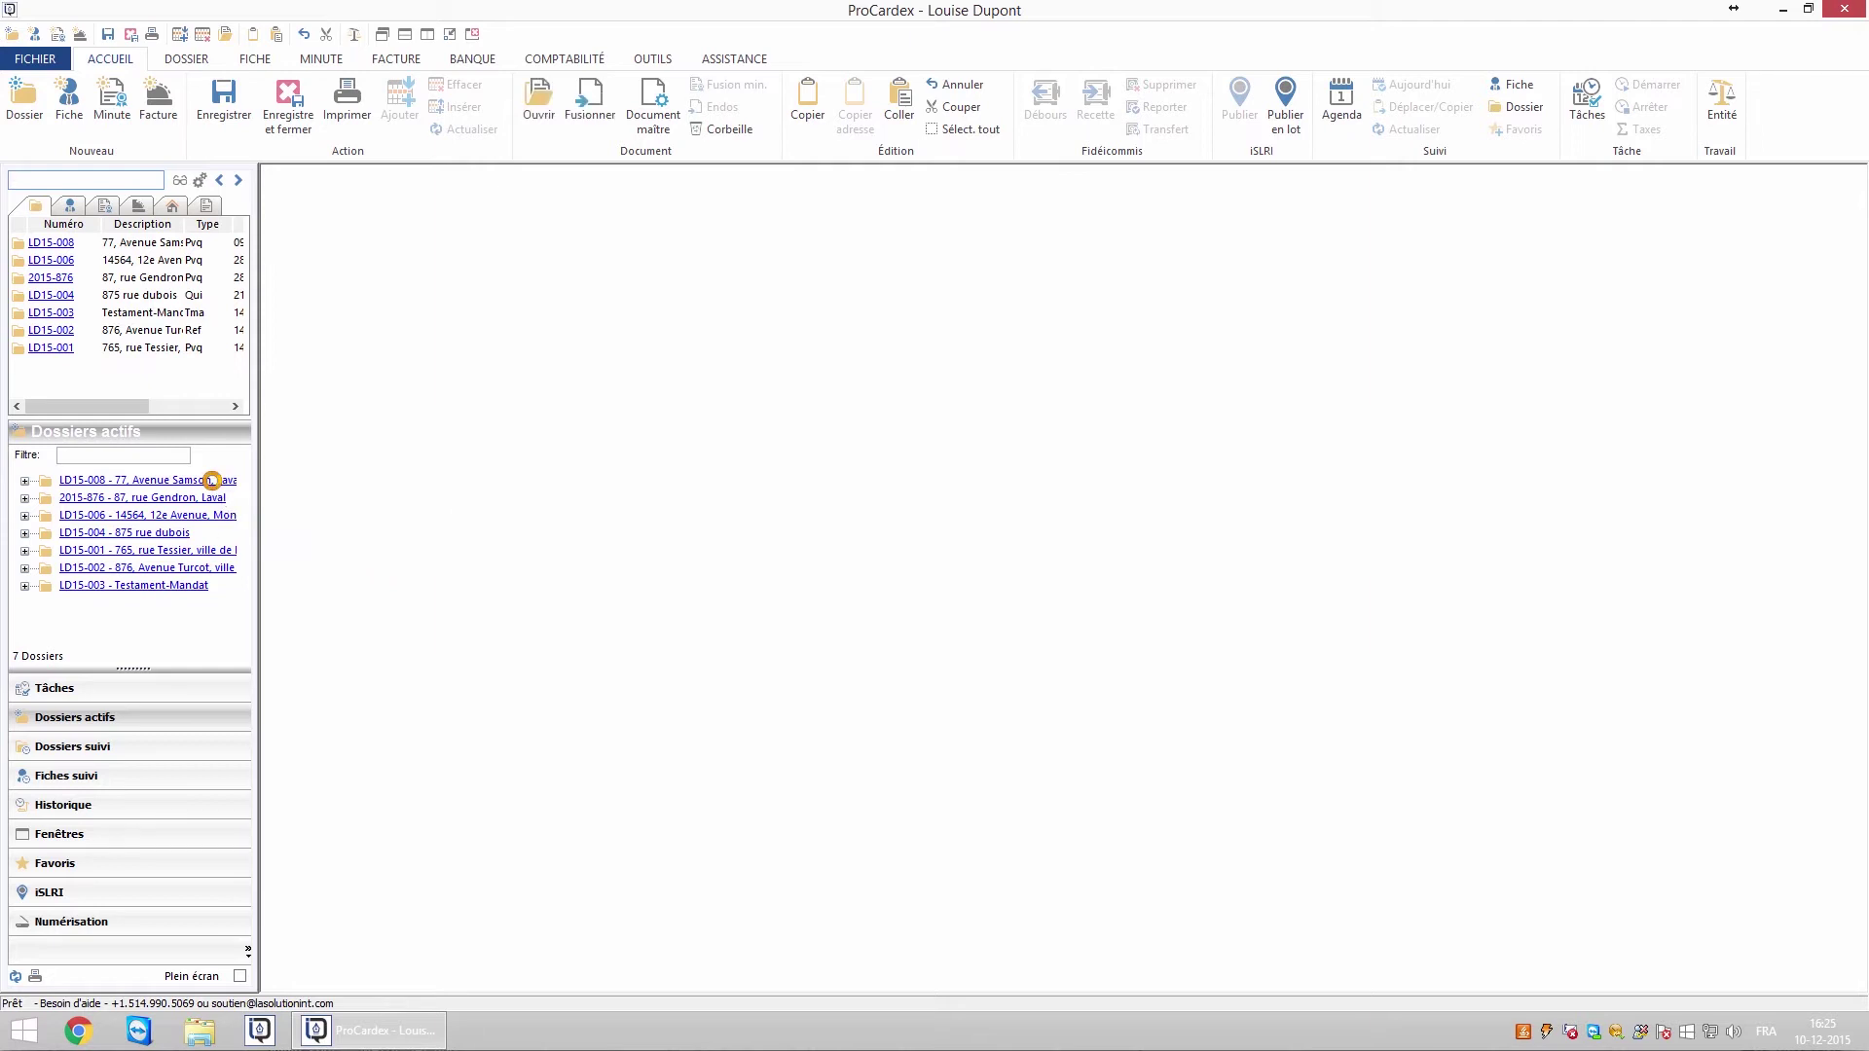
{"action": "left_click", "coordinate": [523, 678]}
{"action": "type", "text": "ser"}
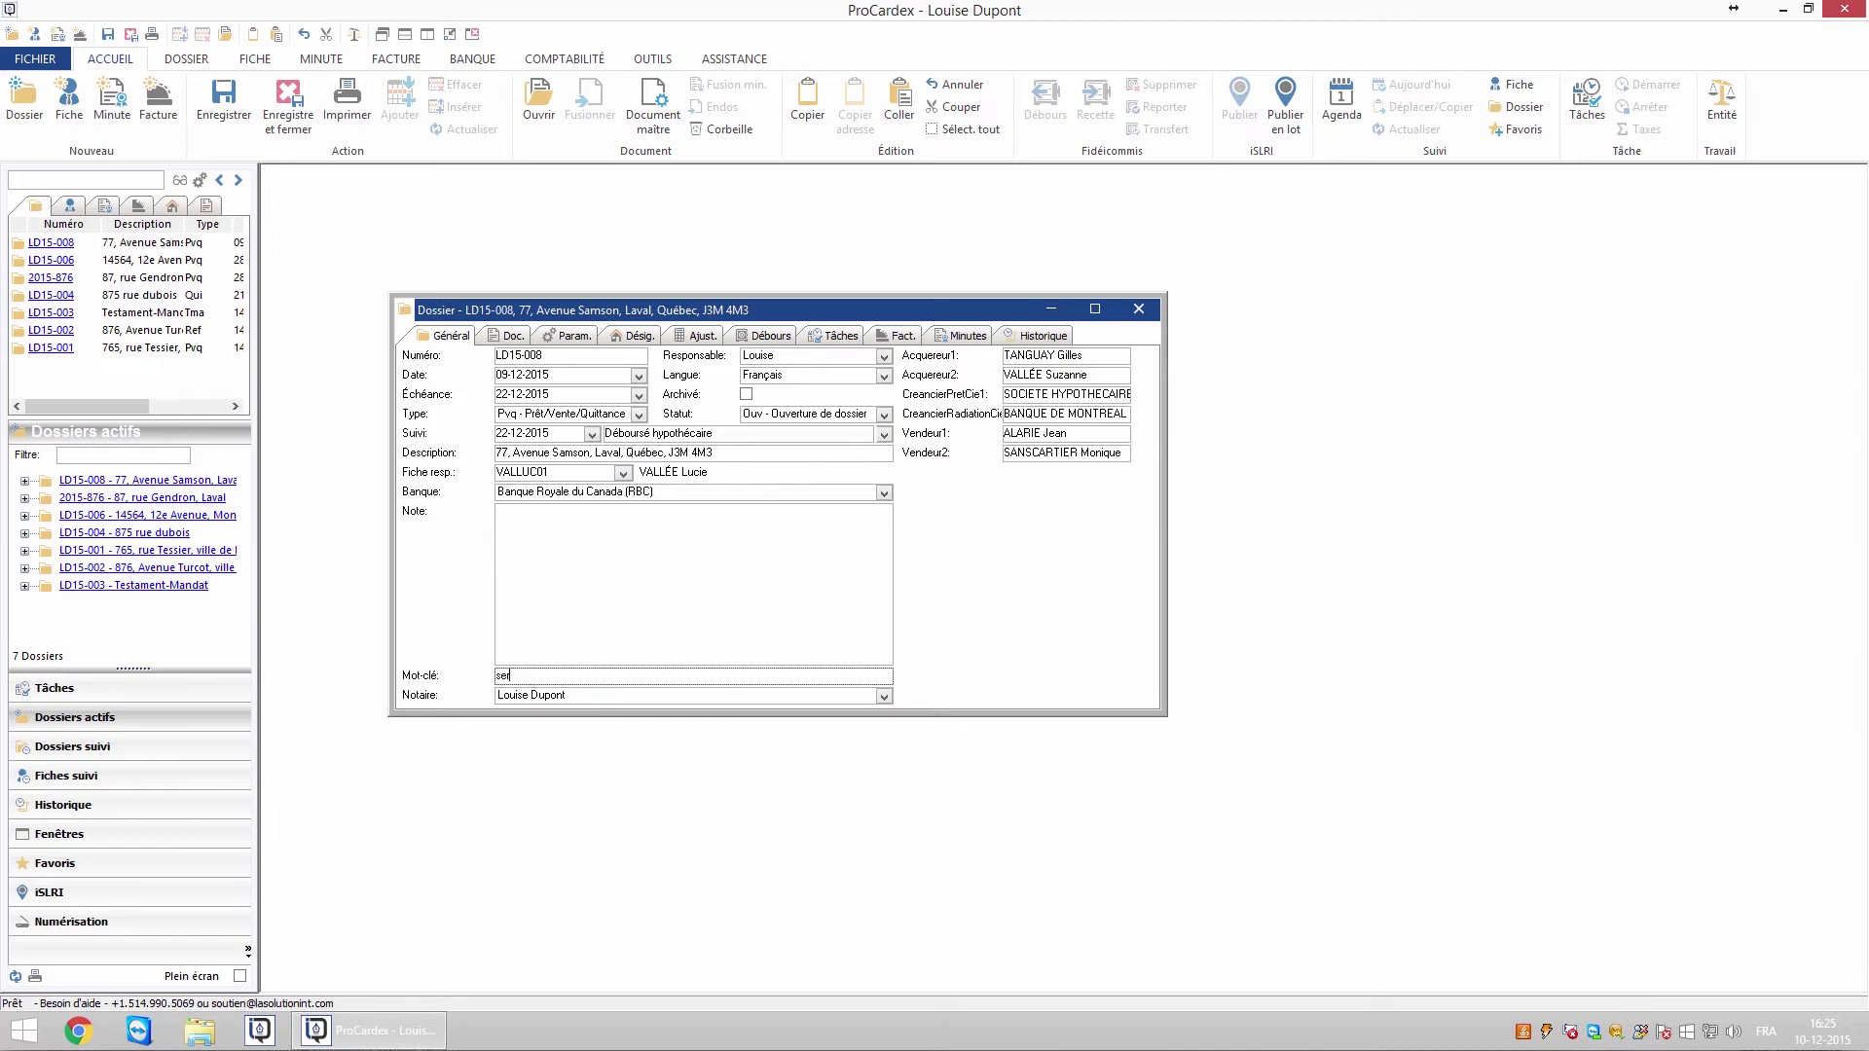
{"action": "type", "text": "vitude;passage"}
{"action": "left_click", "coordinate": [1138, 309]}
{"action": "left_click", "coordinate": [858, 583]}
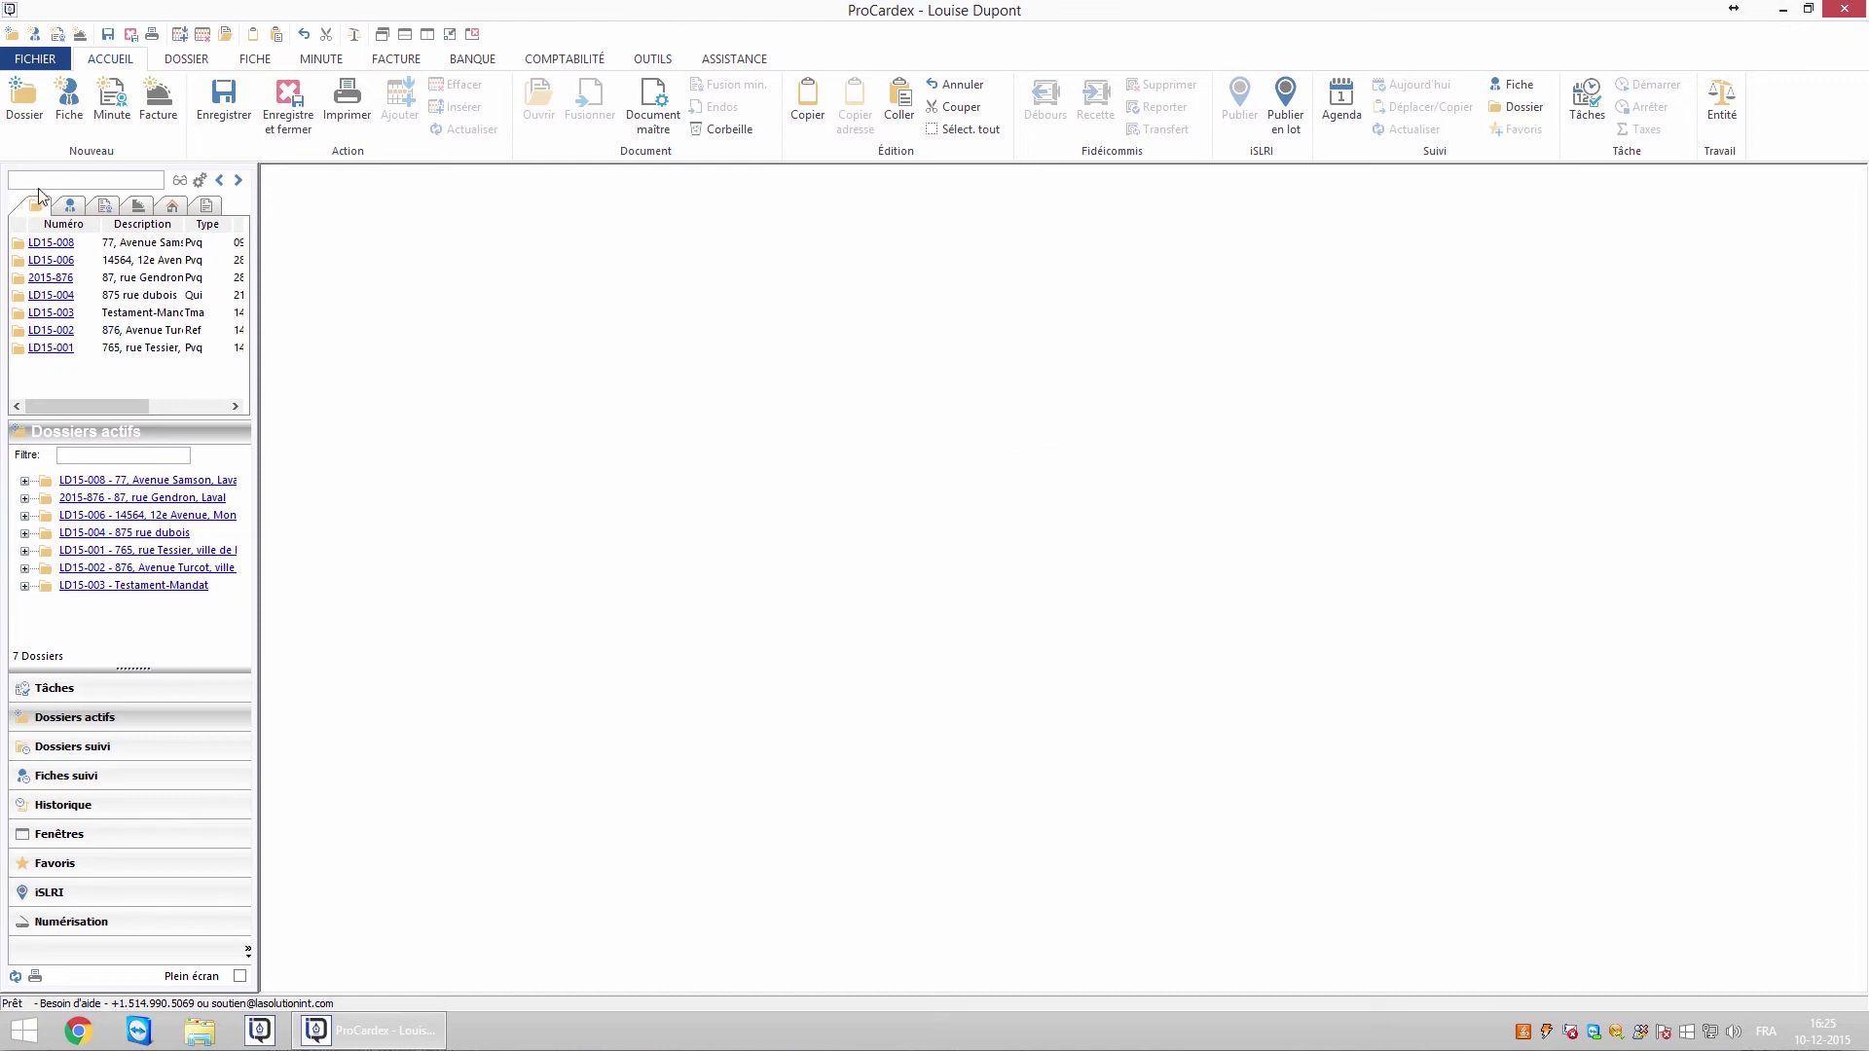
{"action": "type", "text": "passage"}
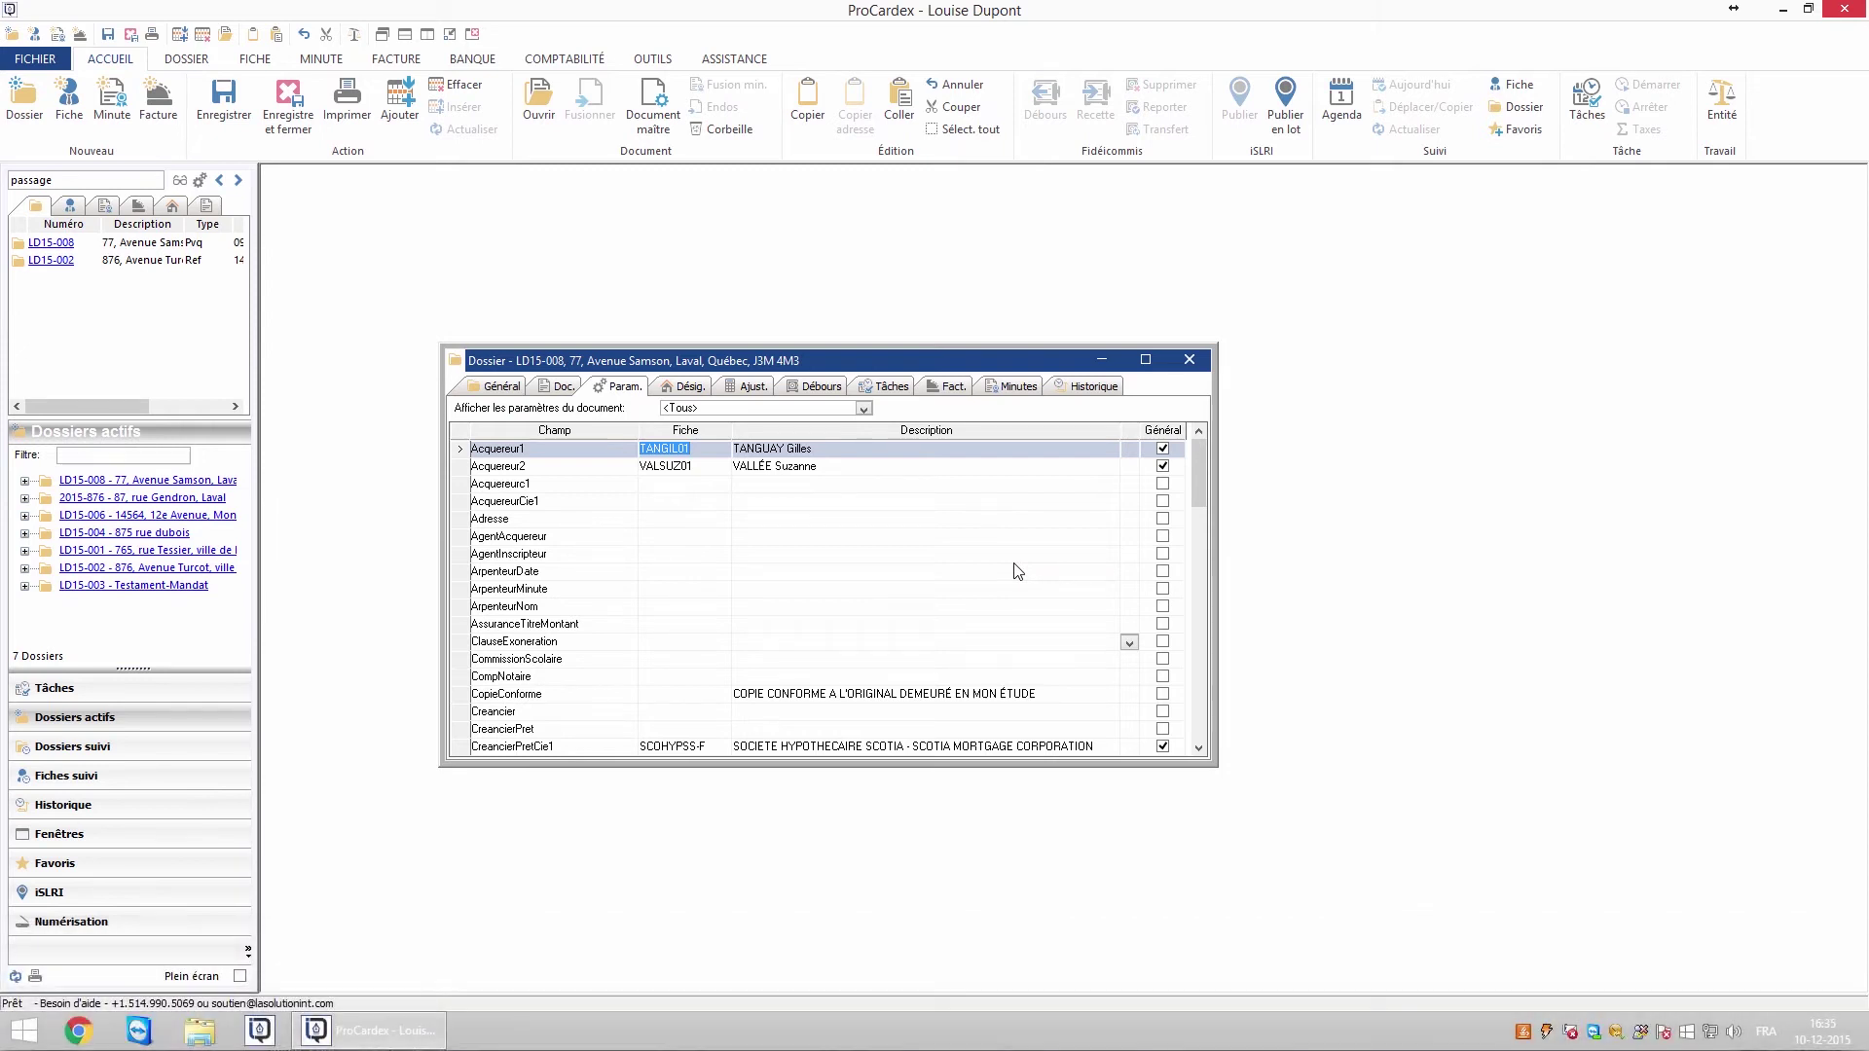
Add a new address entry dated 25-12-2015 to the first buyer's address history
{"action": "double_click", "coordinate": [665, 451]}
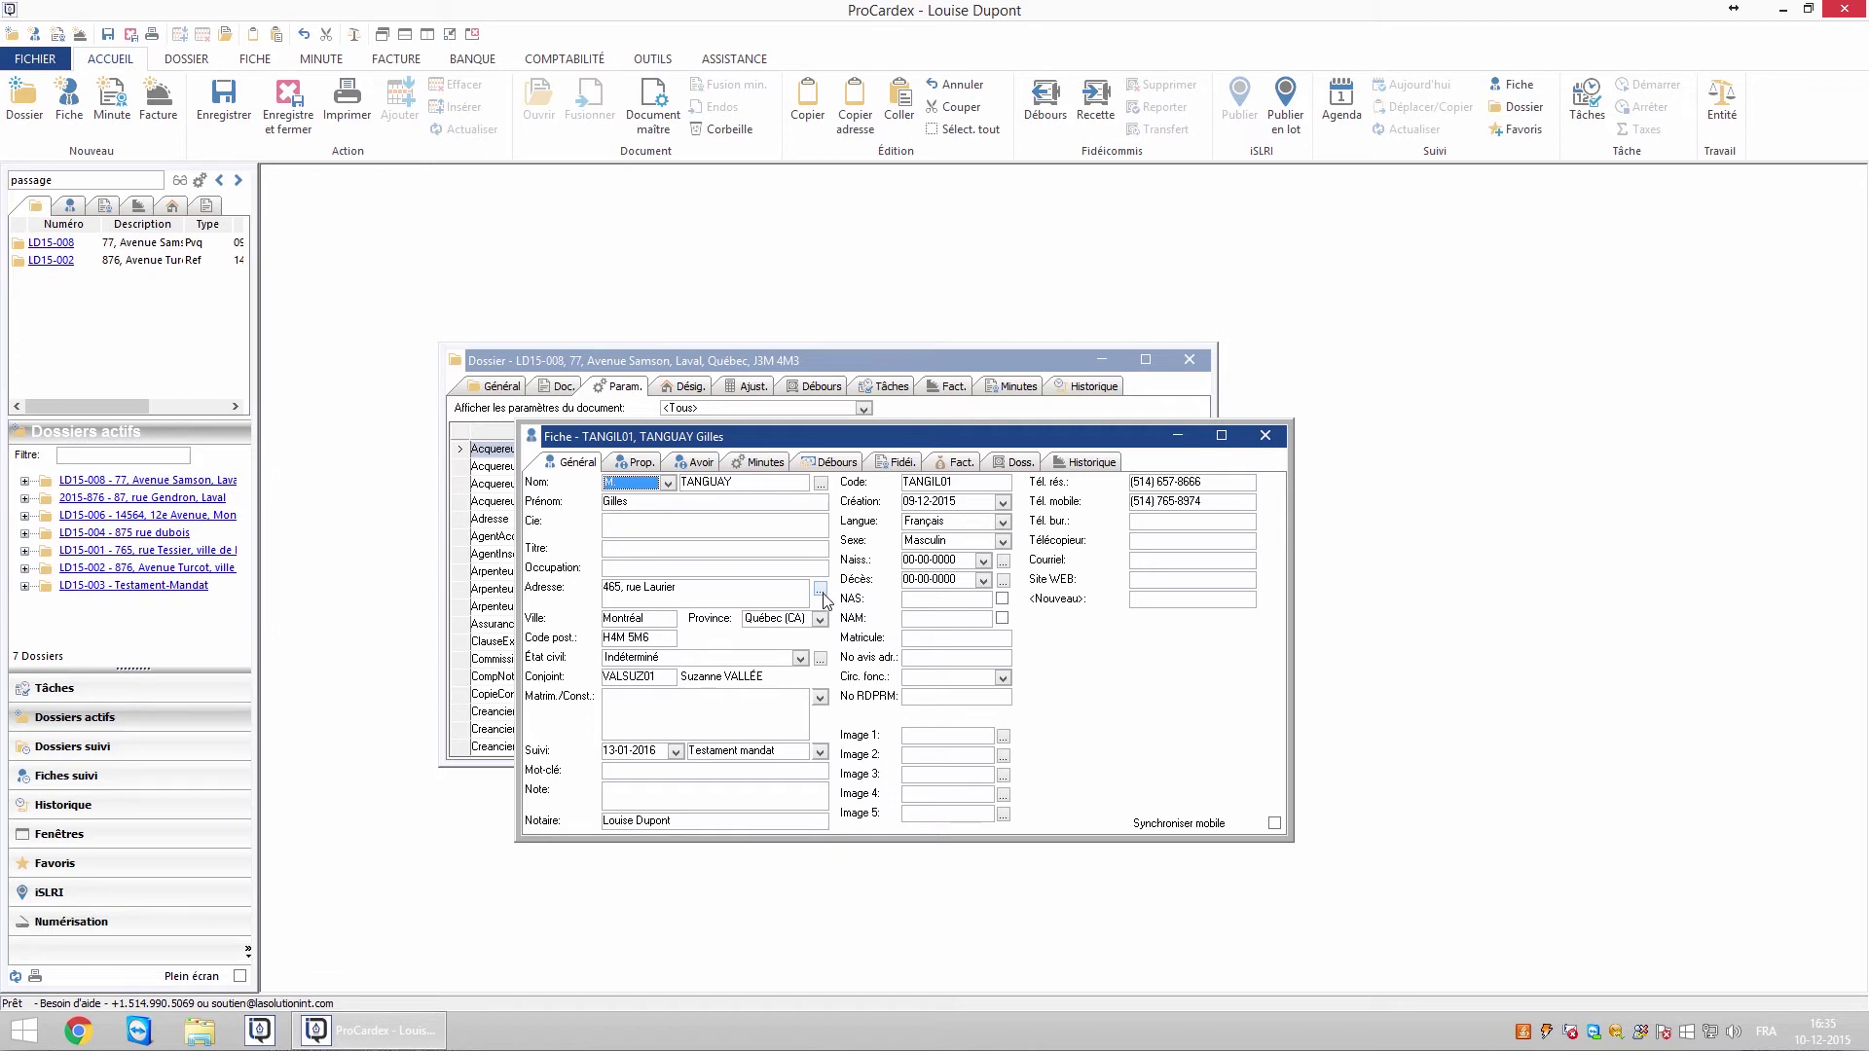
{"action": "left_click", "coordinate": [820, 591]}
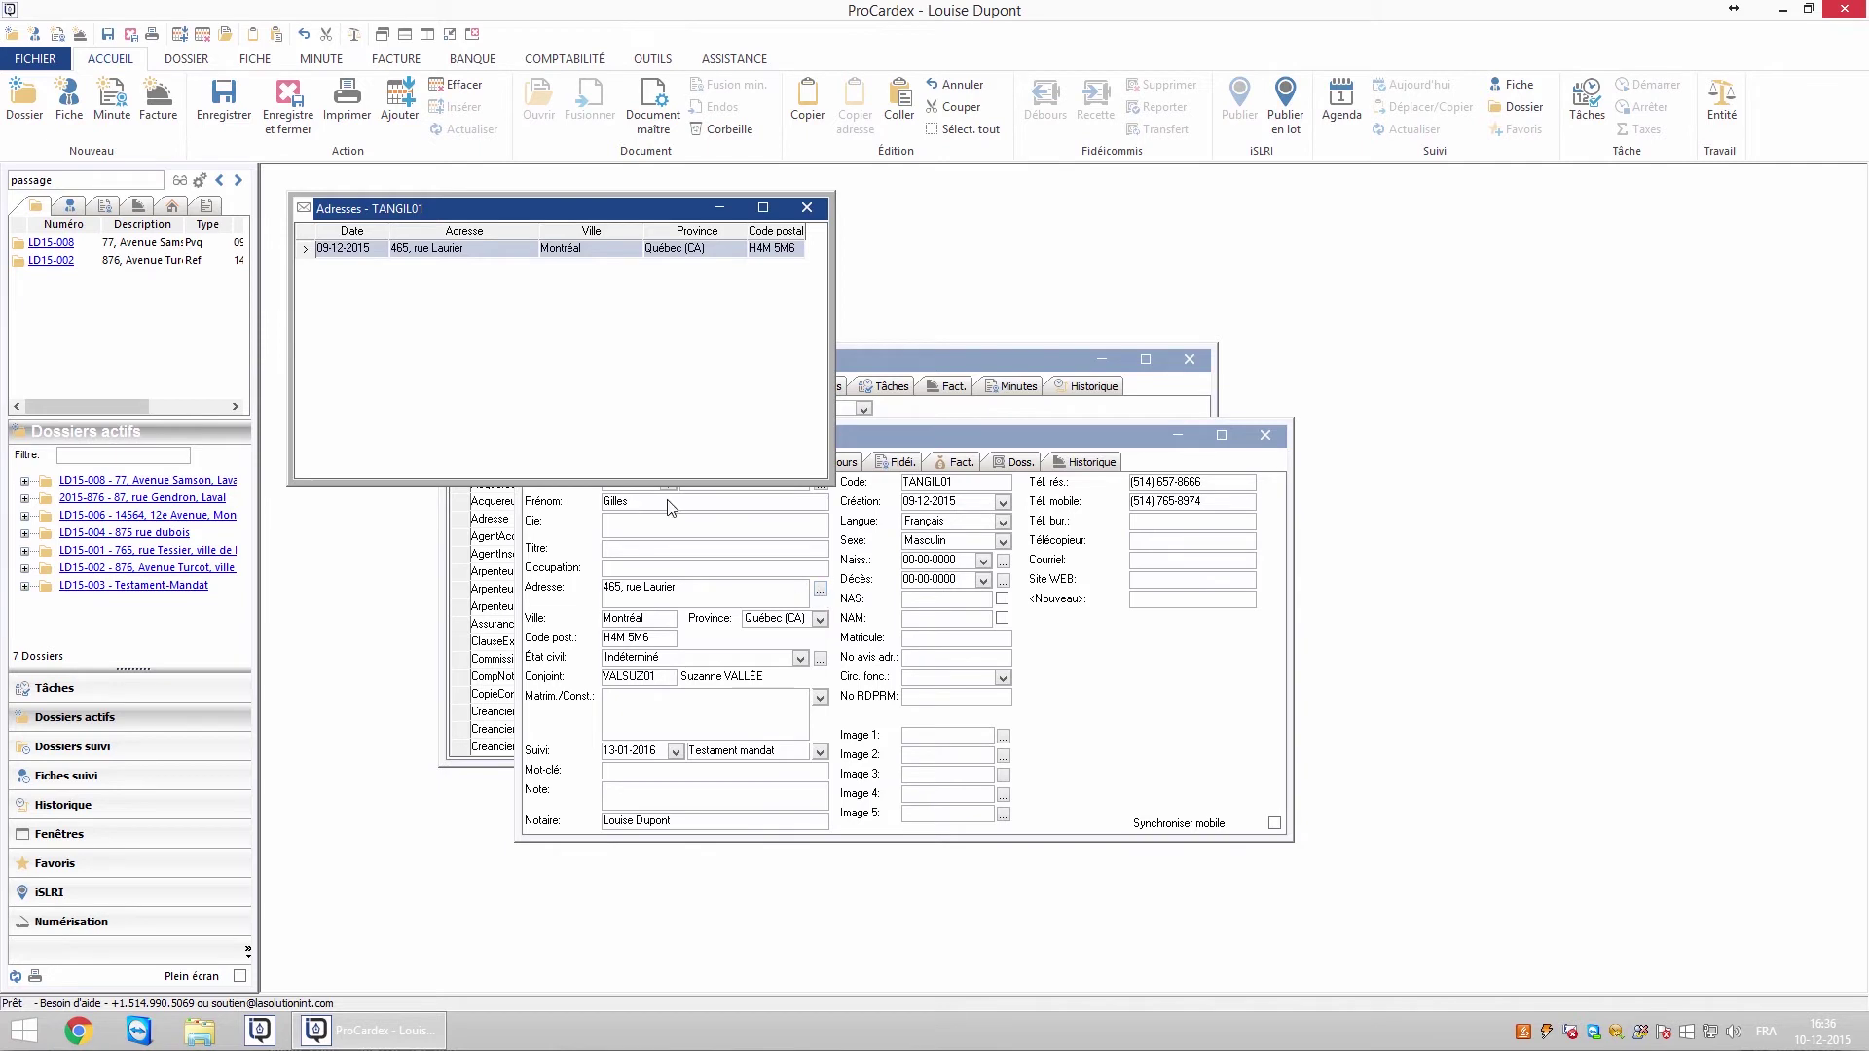
{"action": "right_click", "coordinate": [514, 385]}
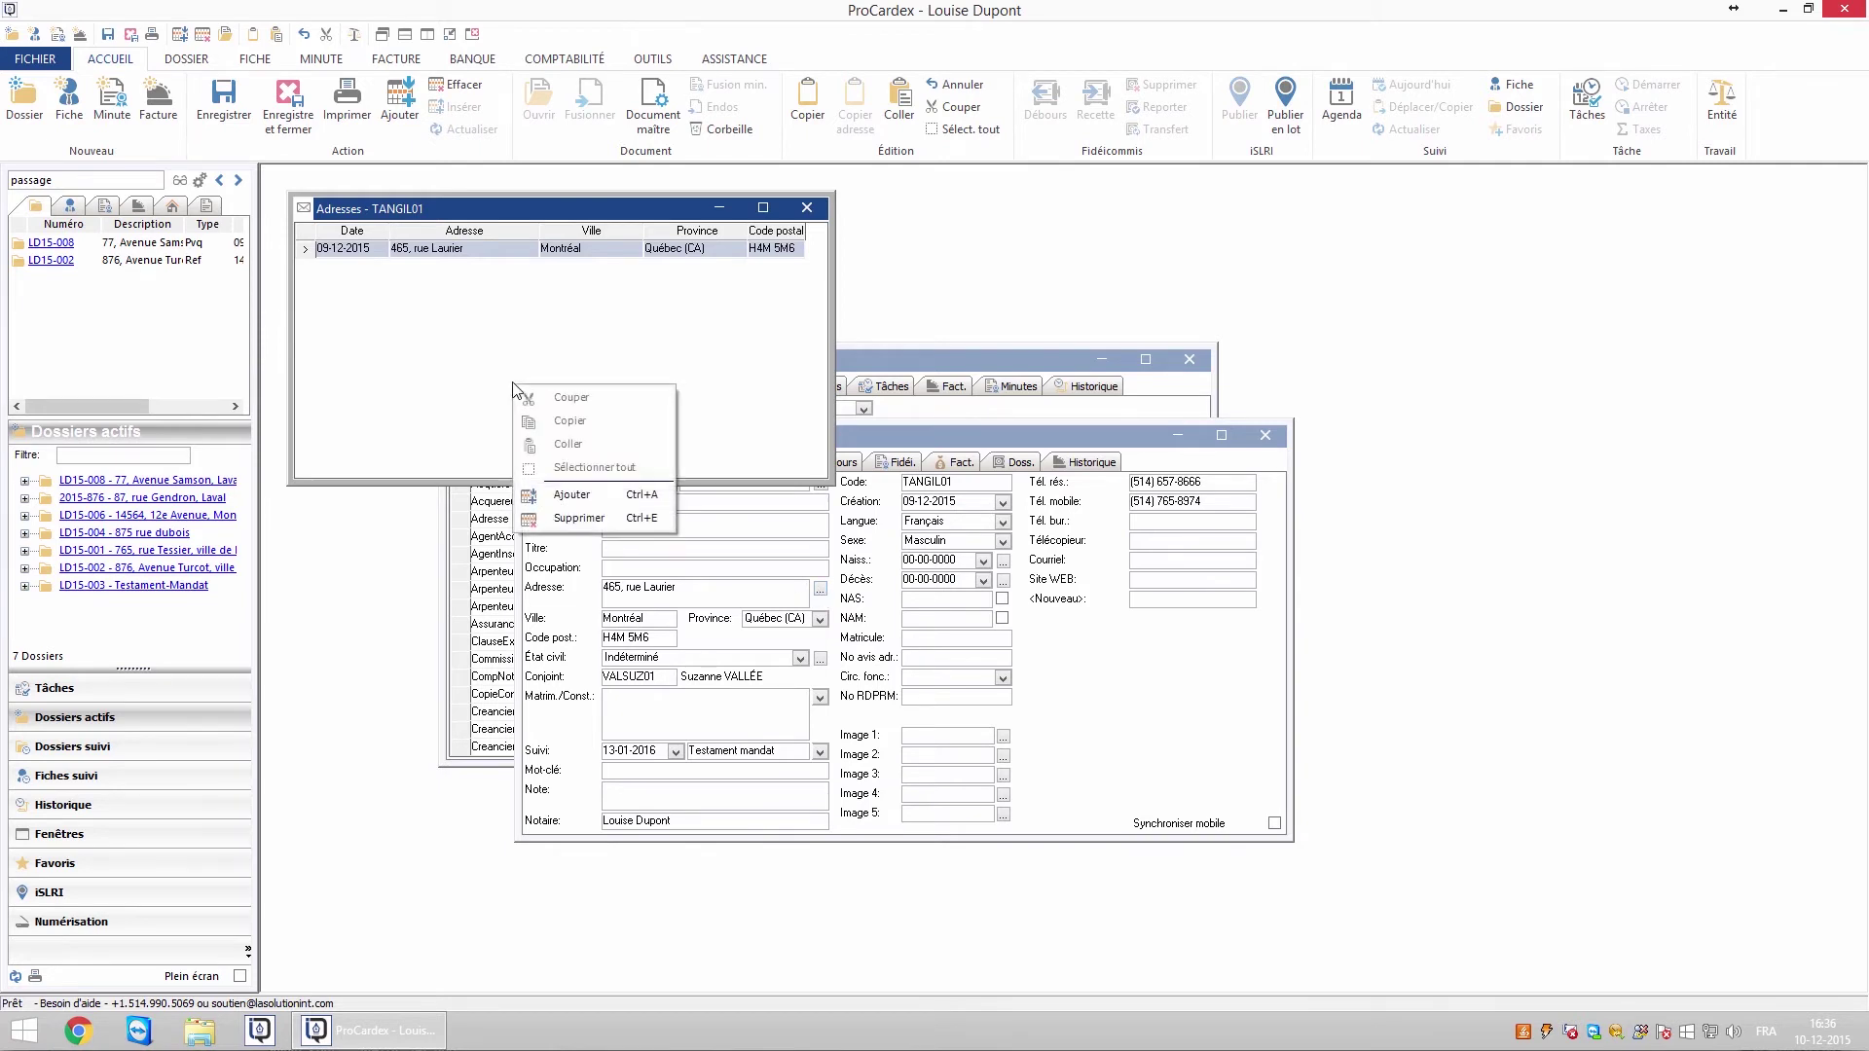
{"action": "left_click", "coordinate": [572, 495]}
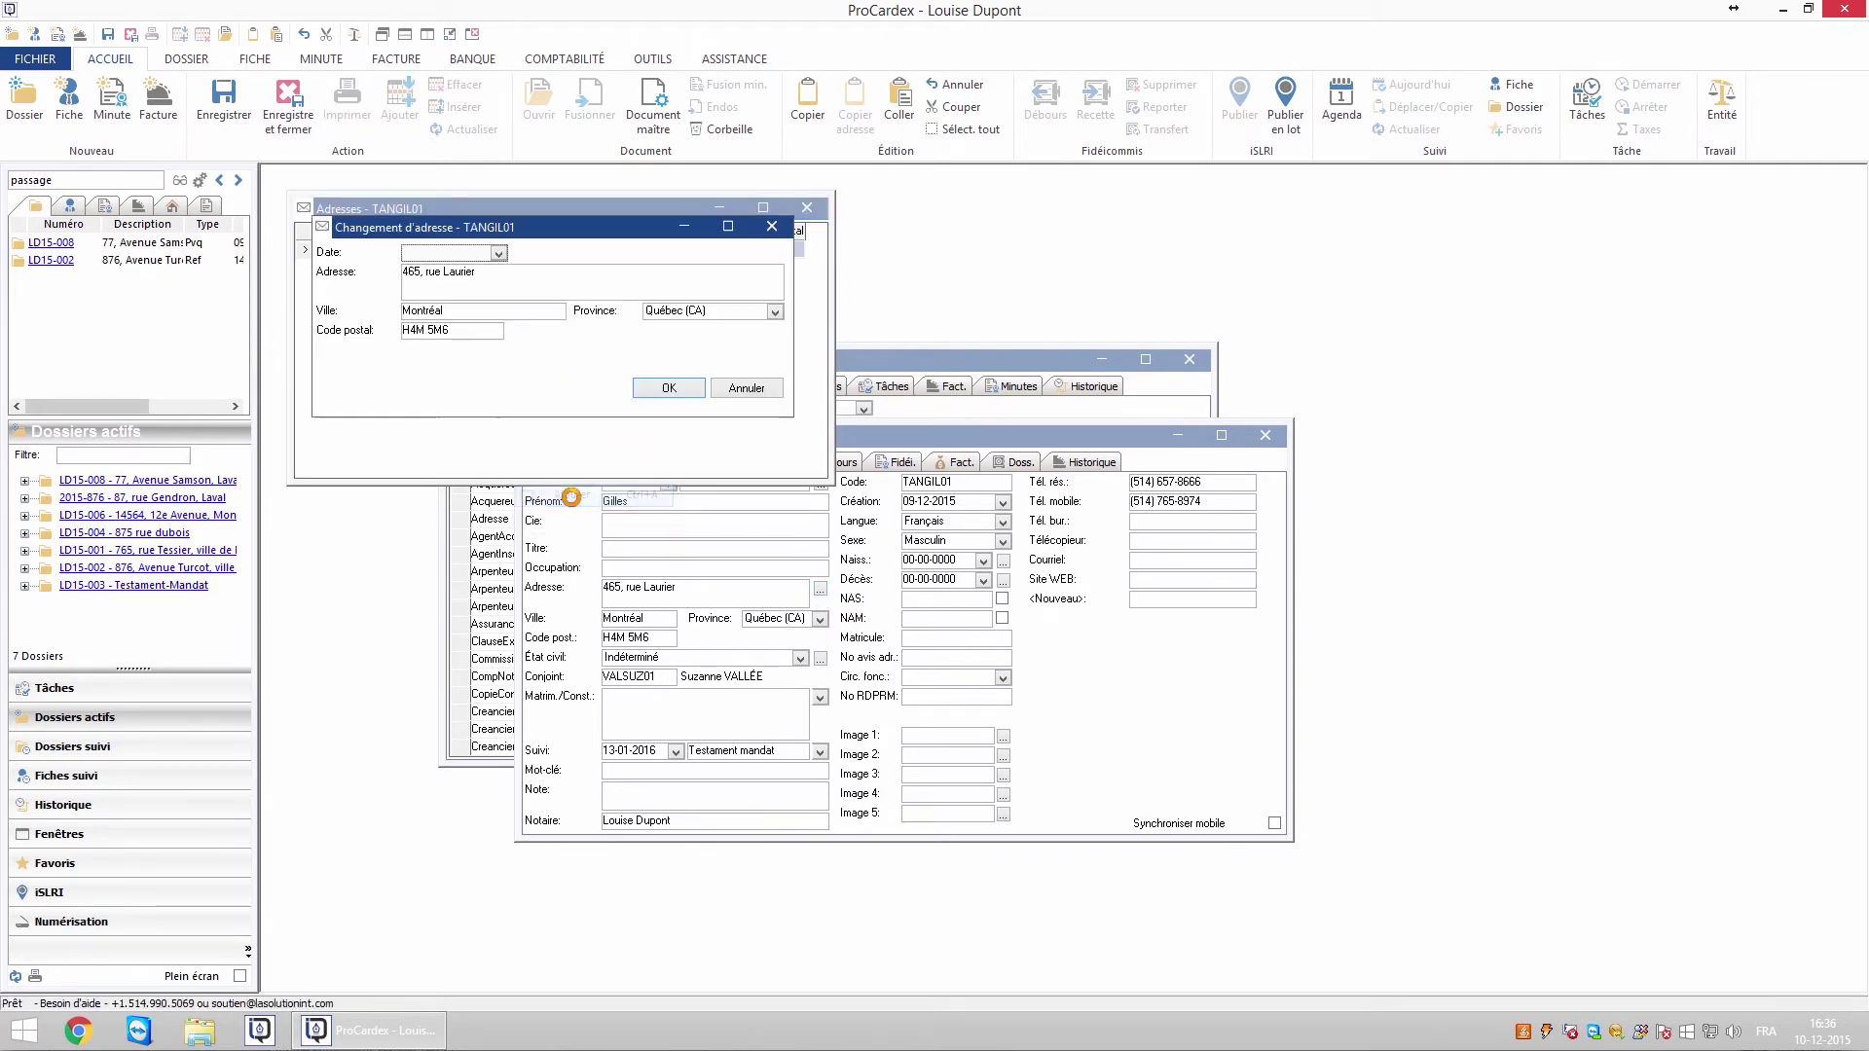
{"action": "left_click", "coordinate": [498, 253]}
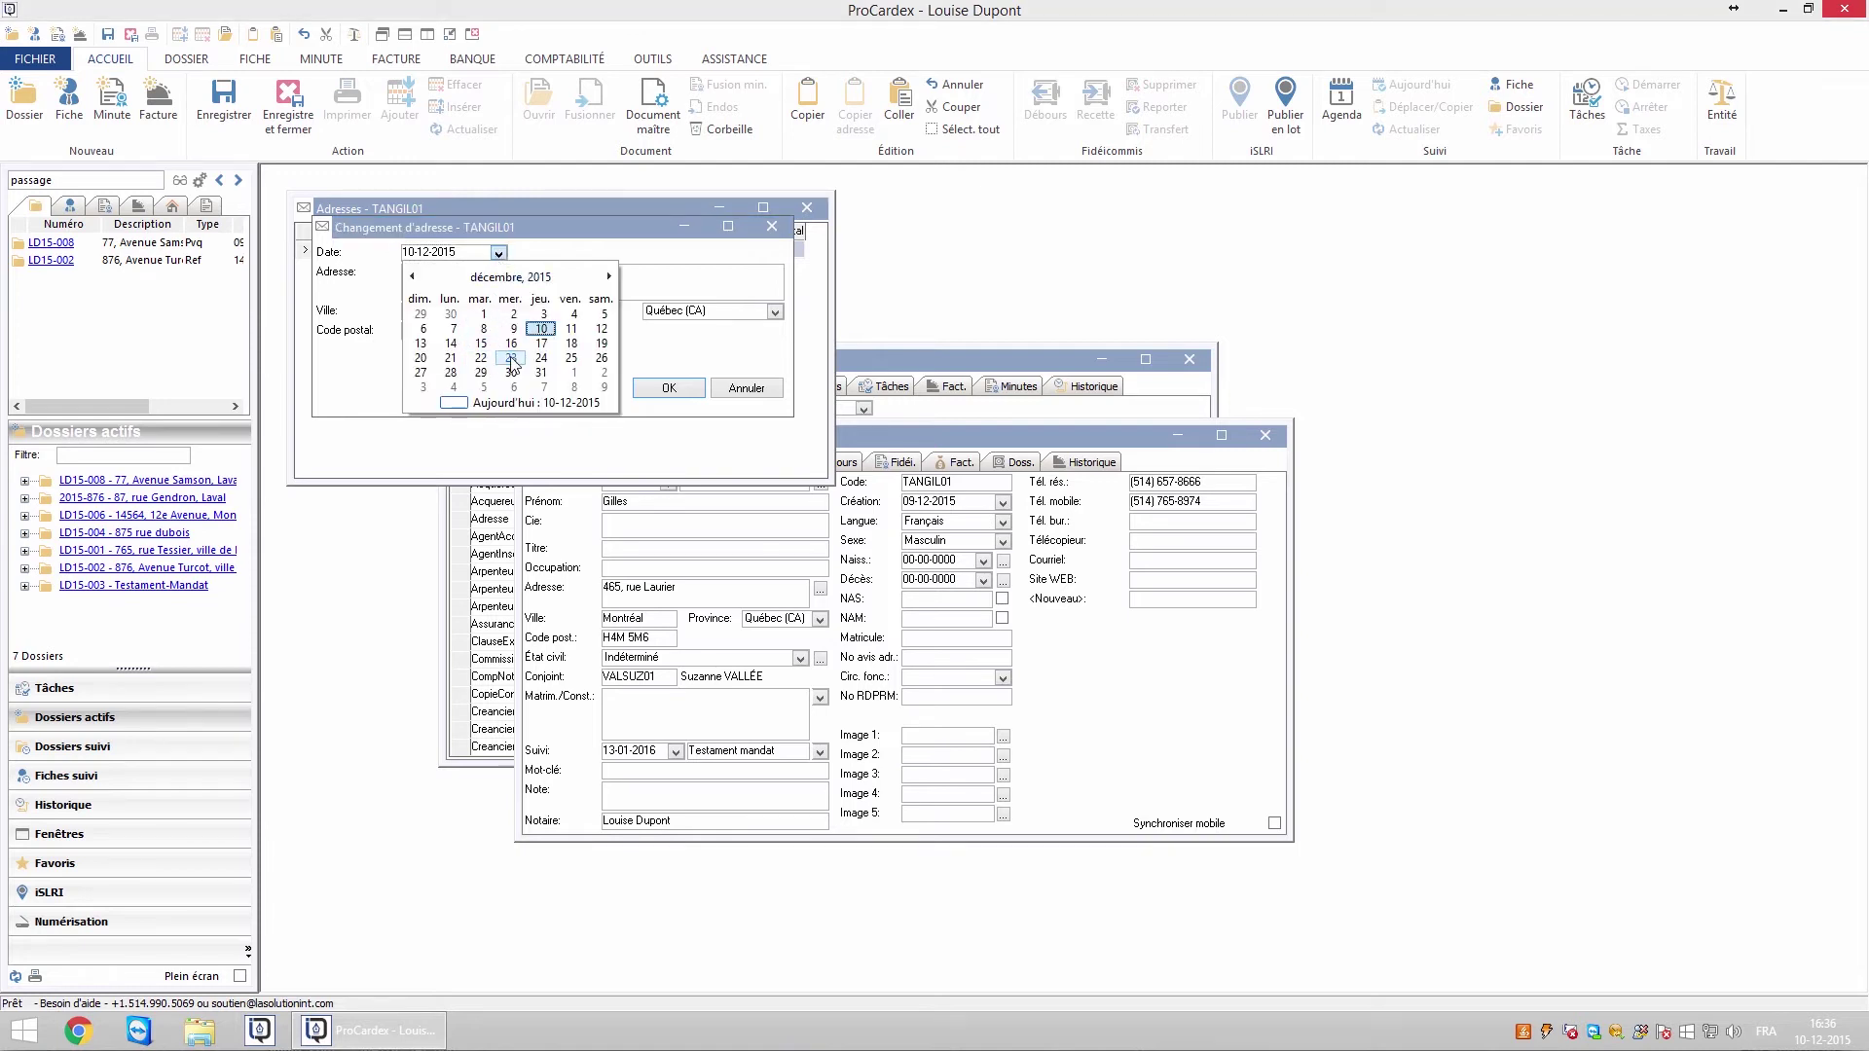
{"action": "left_click", "coordinate": [573, 360]}
{"action": "left_click", "coordinate": [450, 292]}
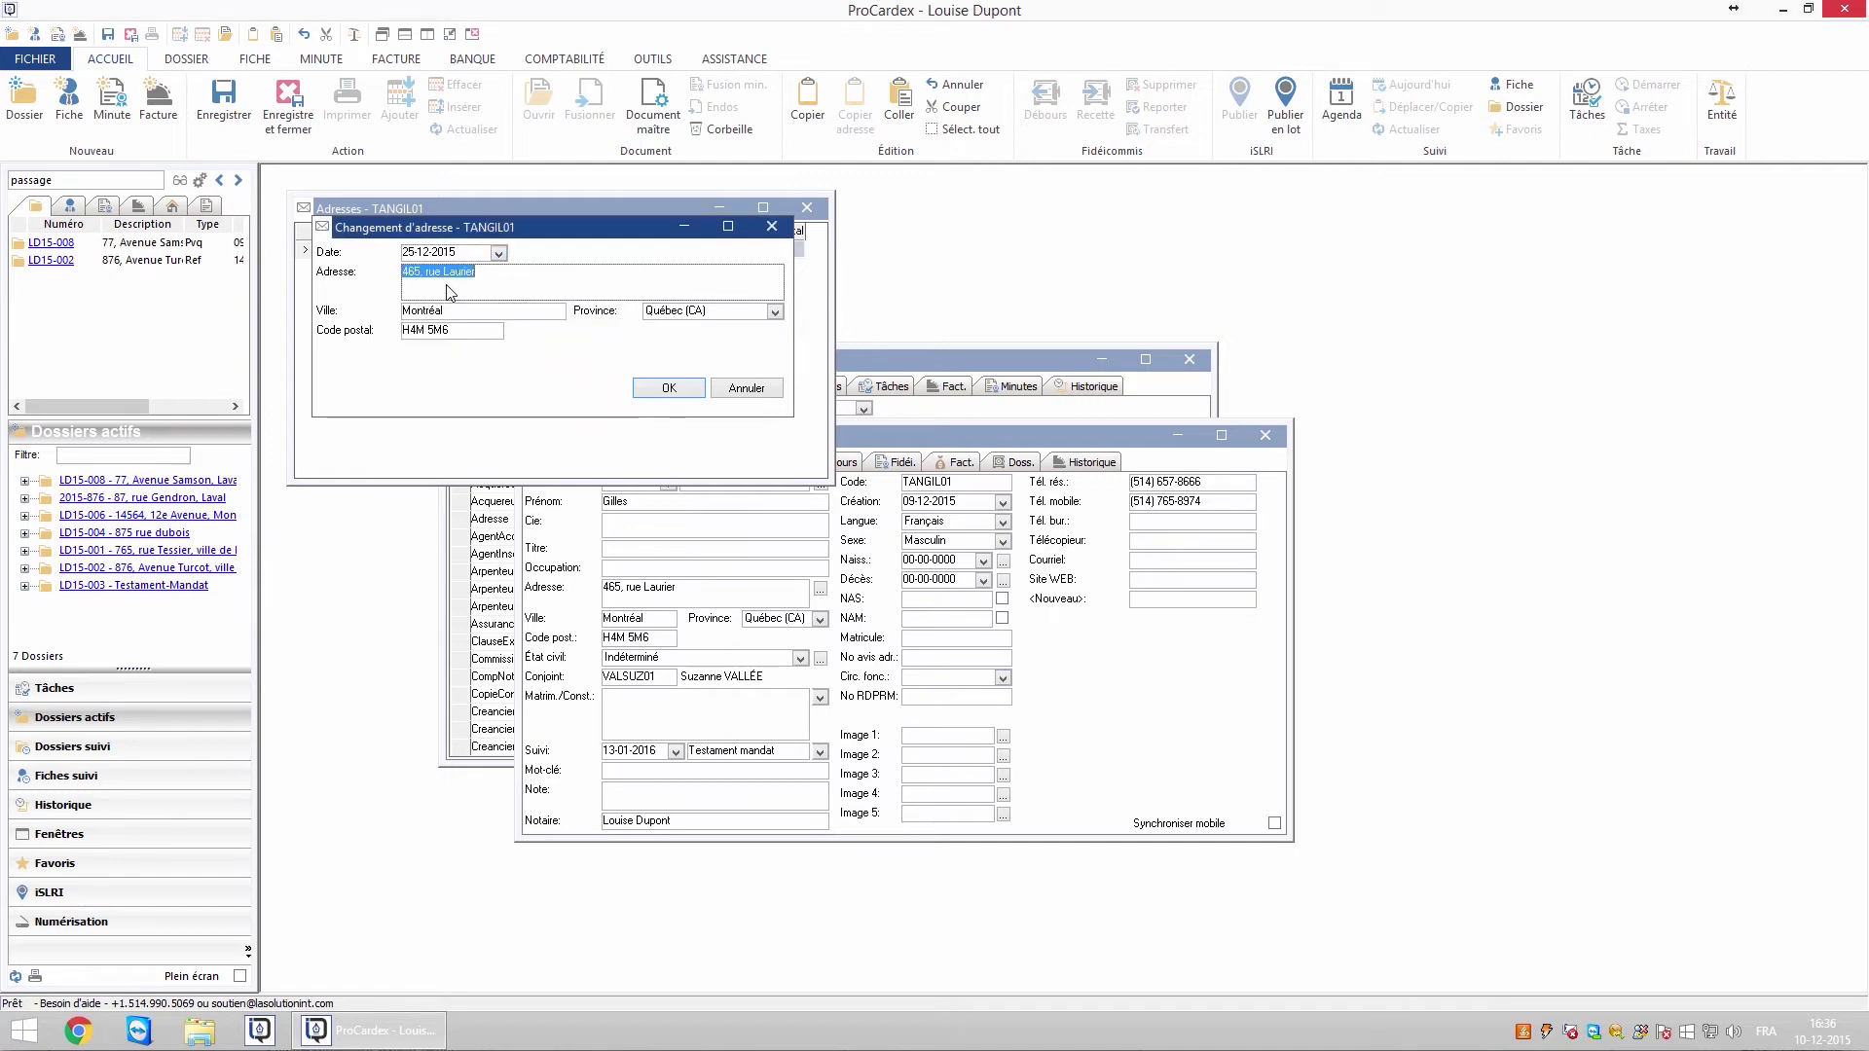
{"action": "double_click", "coordinate": [460, 312]}
{"action": "type", "text": "Laval"}
{"action": "left_click", "coordinate": [466, 334]}
{"action": "type", "text": "H4M 5M7"}
{"action": "left_click", "coordinate": [683, 389]}
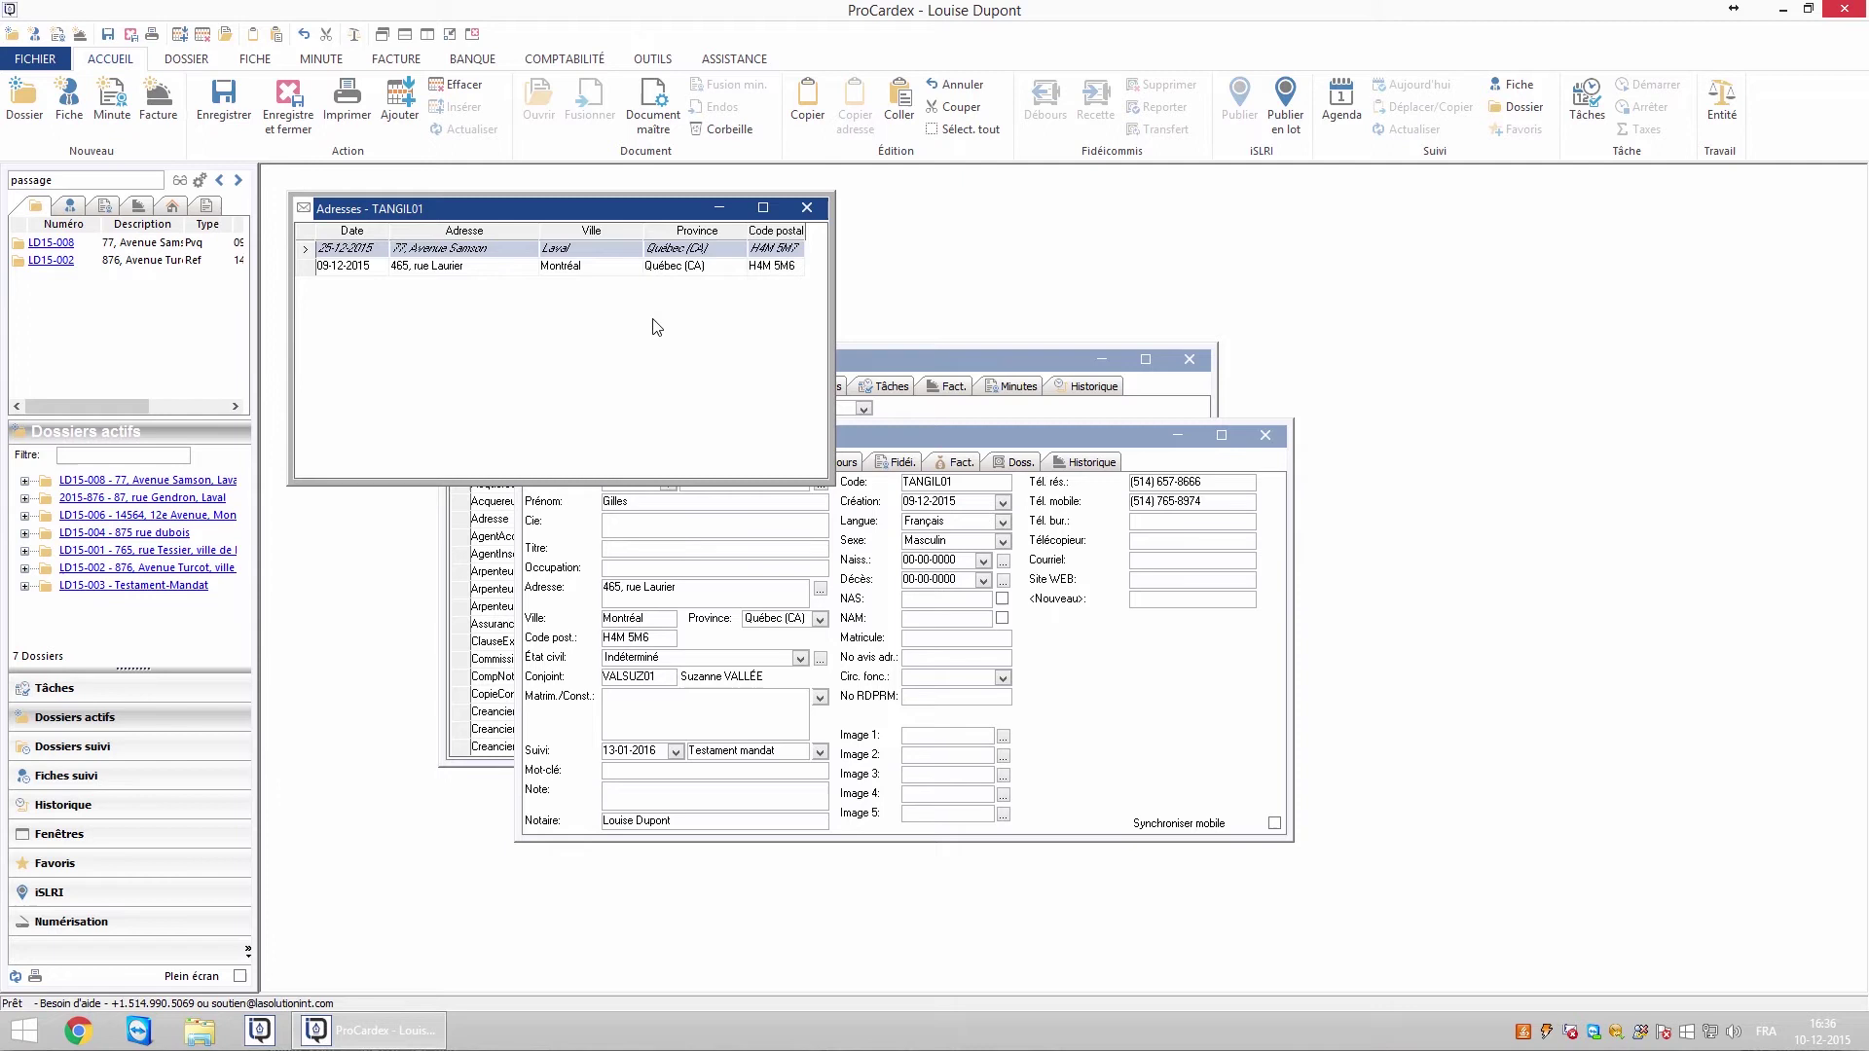
Close the address history and generate the buyer's Changement d'adresse report
{"action": "left_click", "coordinate": [806, 207]}
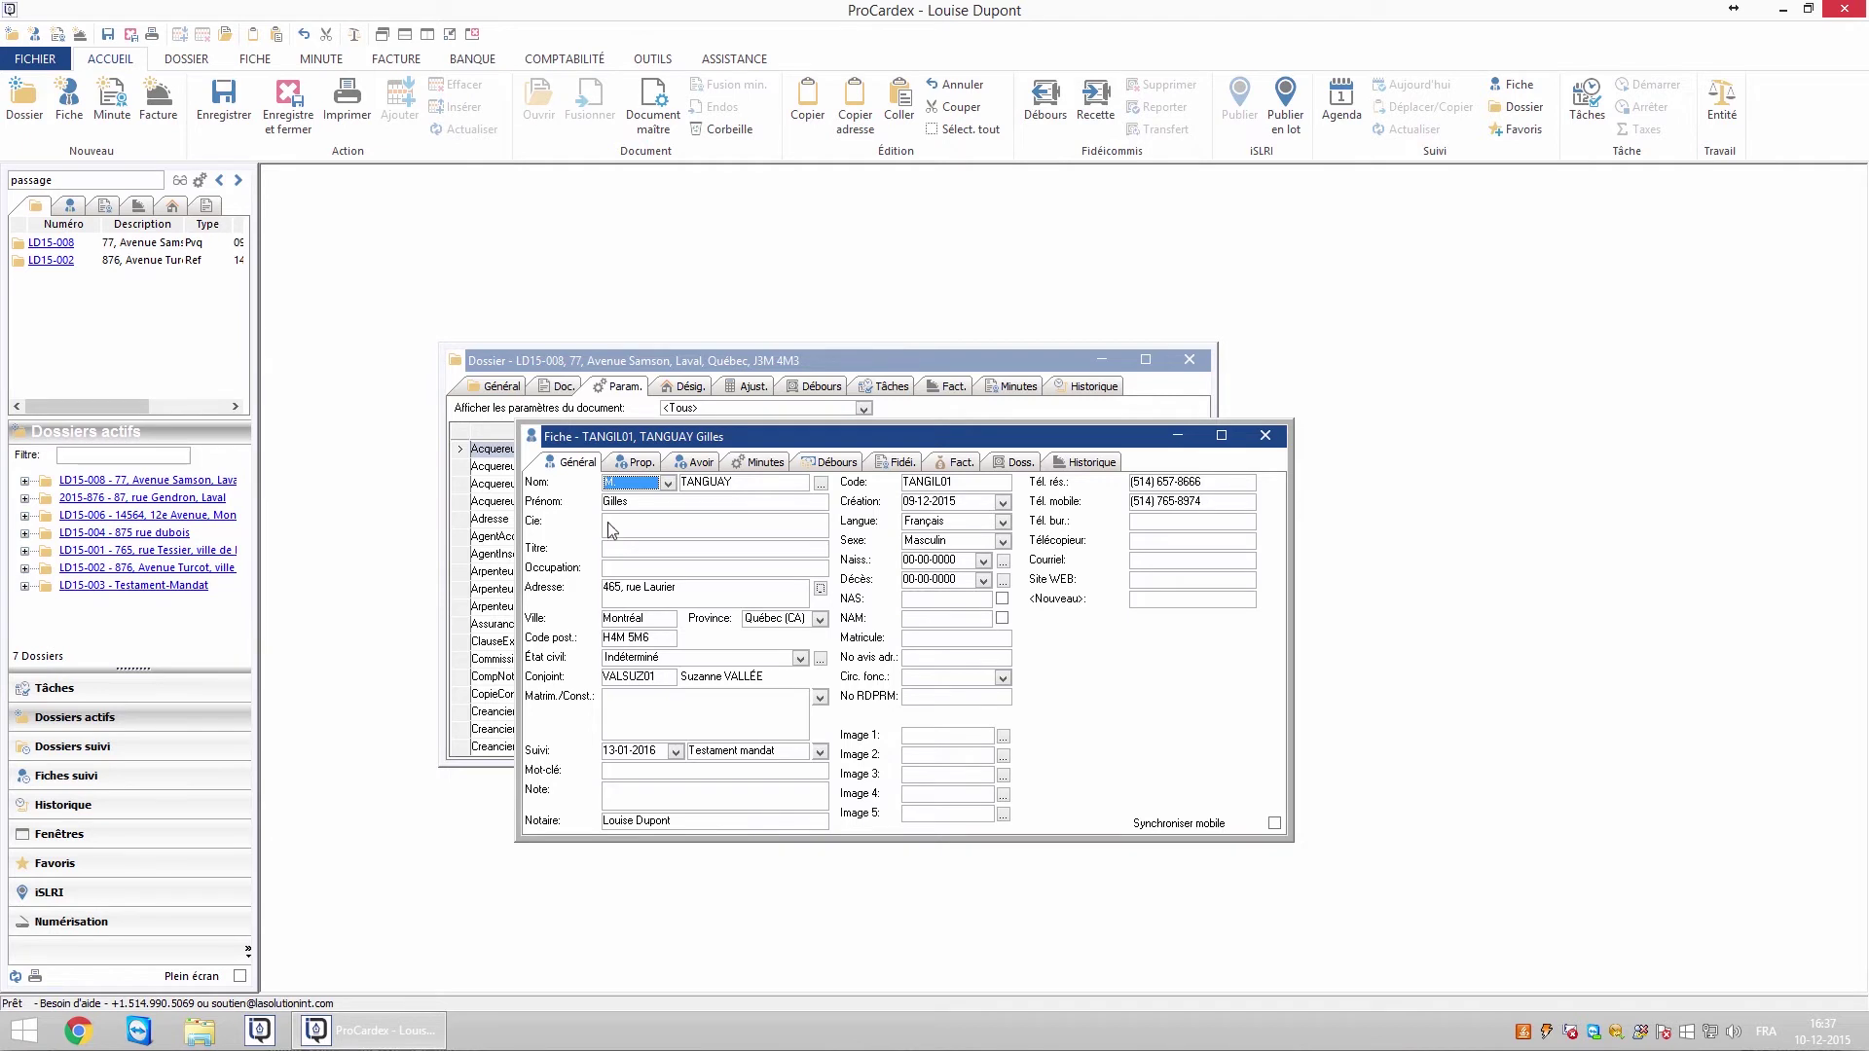
{"action": "left_click", "coordinate": [255, 61]}
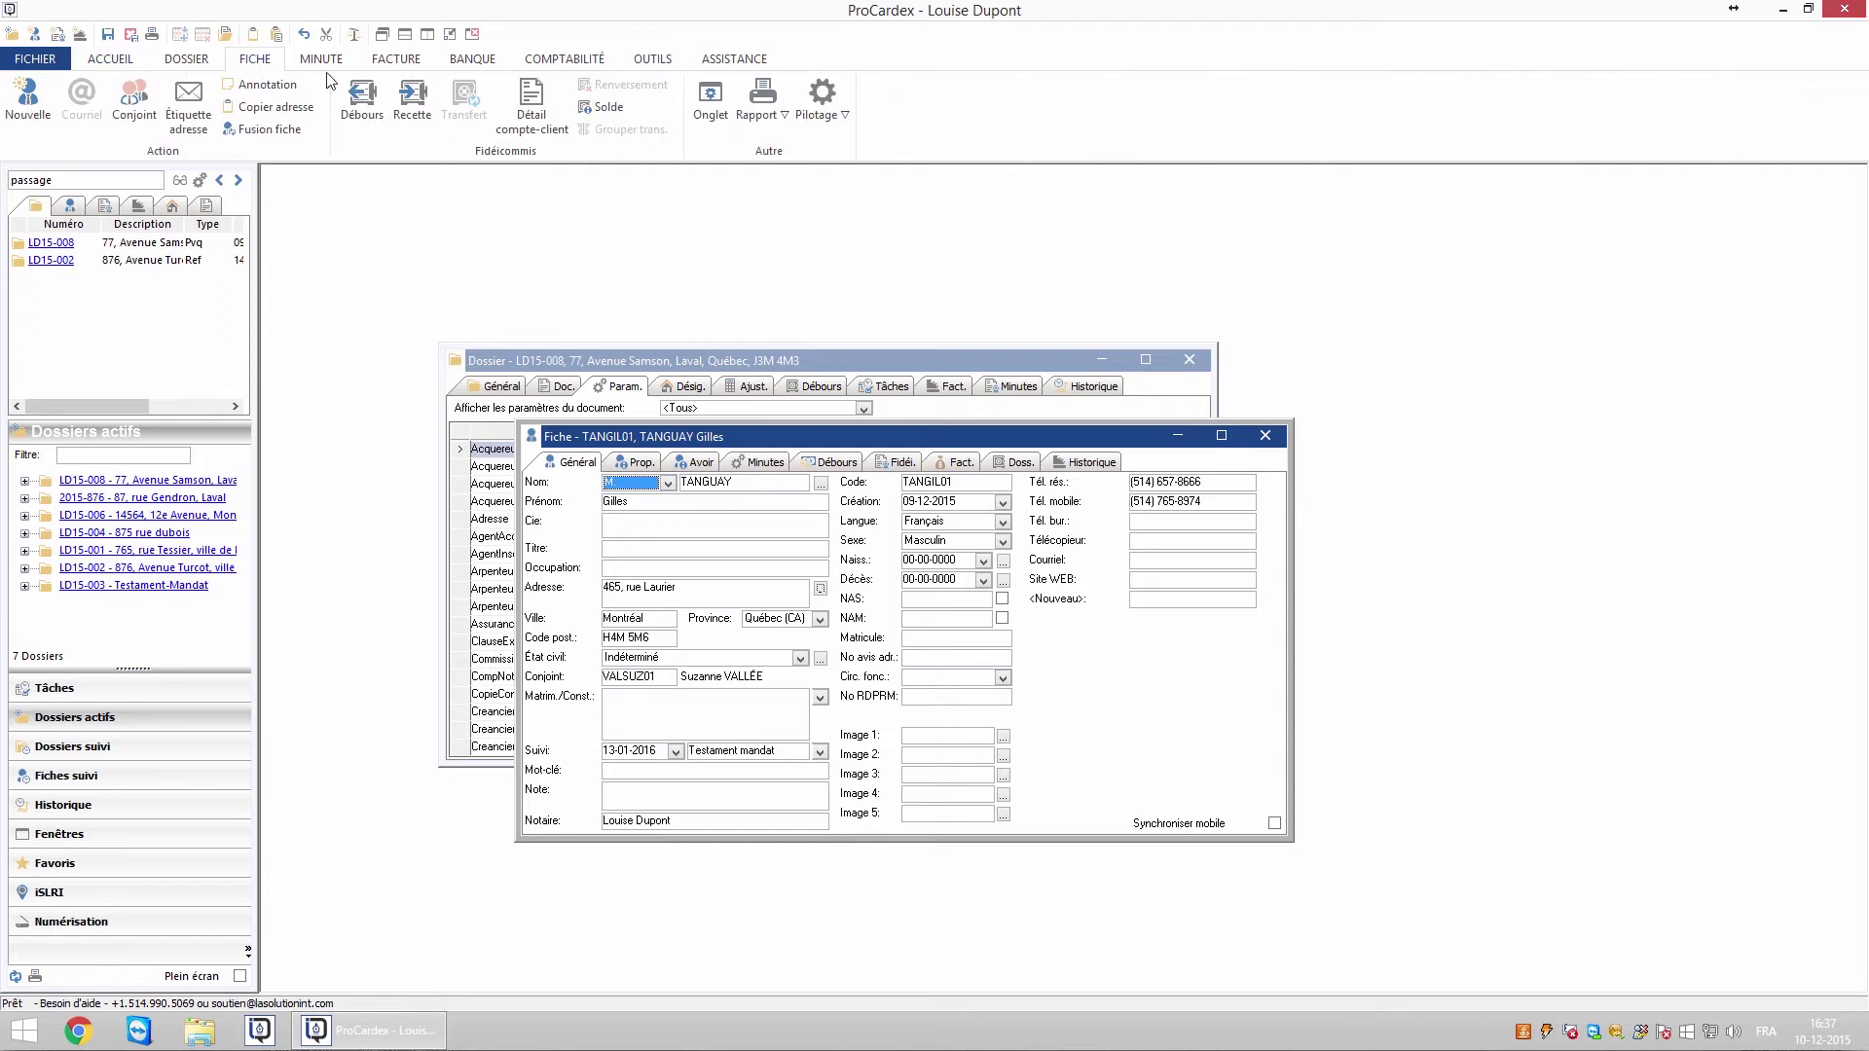
{"action": "left_click", "coordinate": [771, 117]}
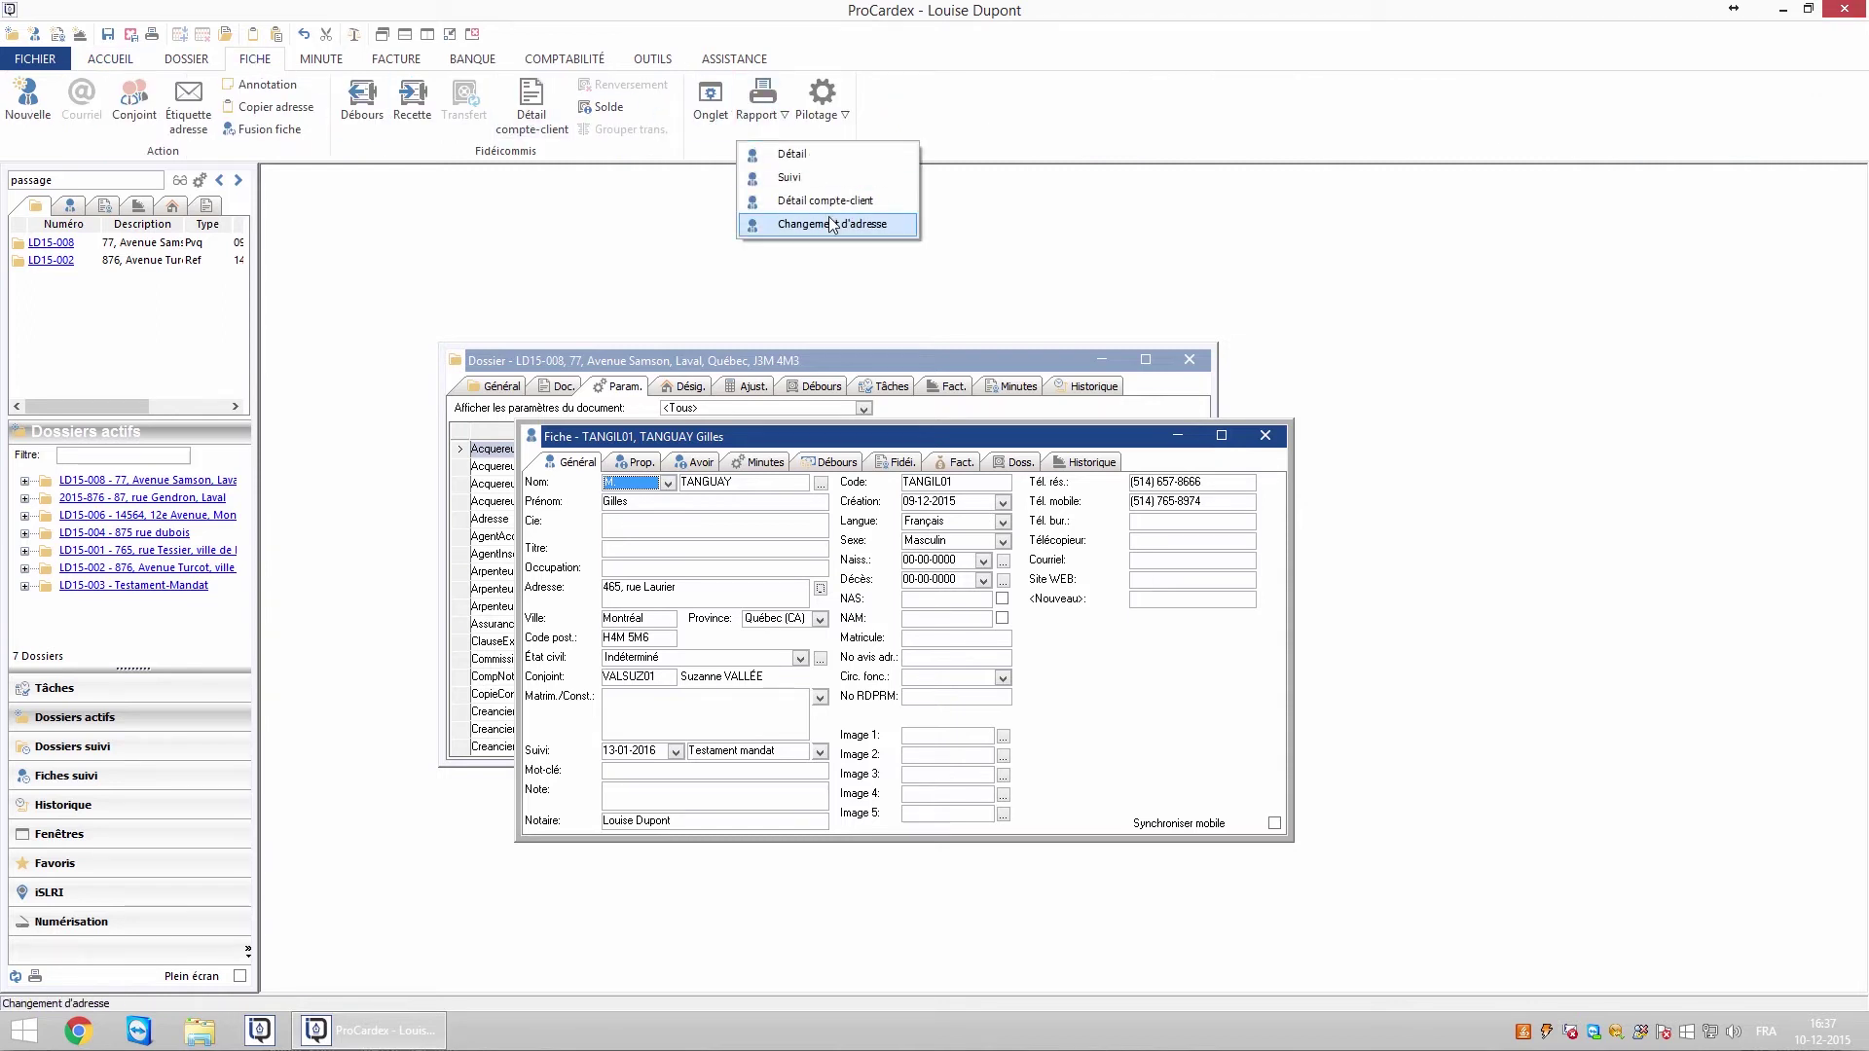
{"action": "left_click", "coordinate": [794, 224]}
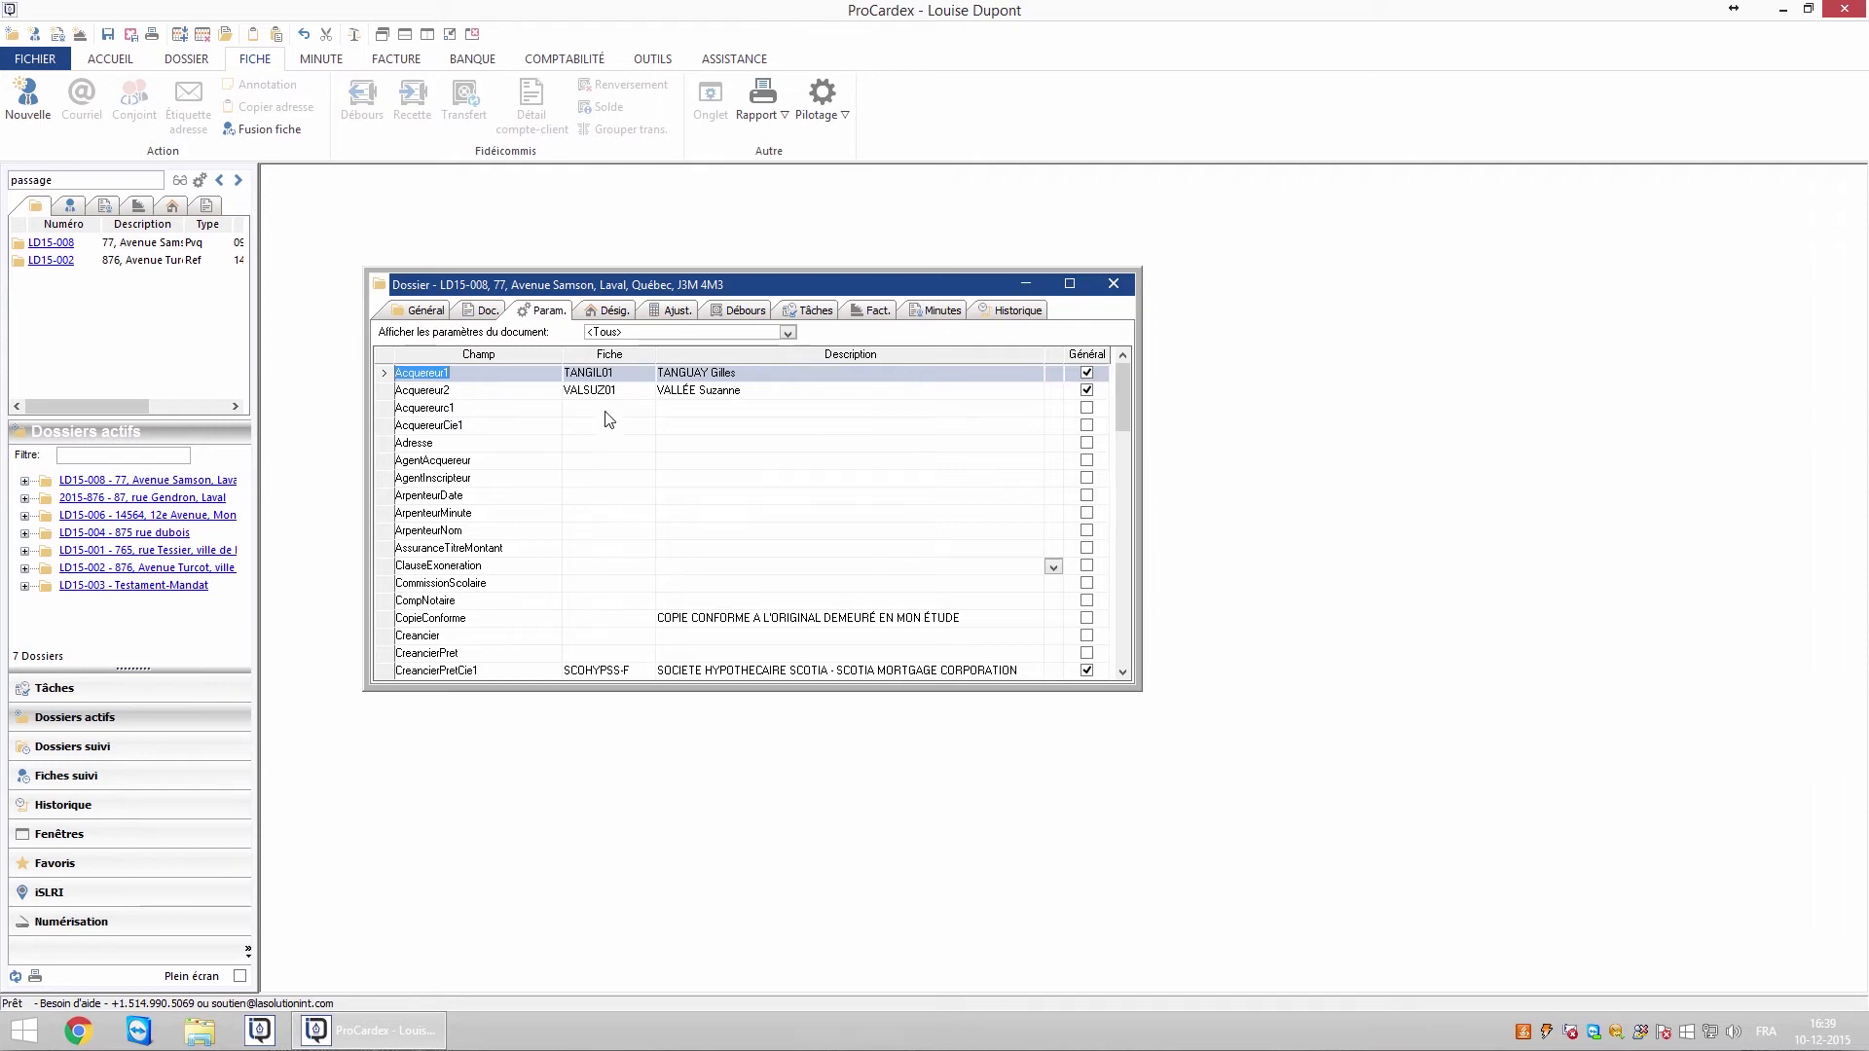
Set the first buyer's civil status to married
{"action": "left_click", "coordinate": [591, 372]}
{"action": "left_click", "coordinate": [591, 373]}
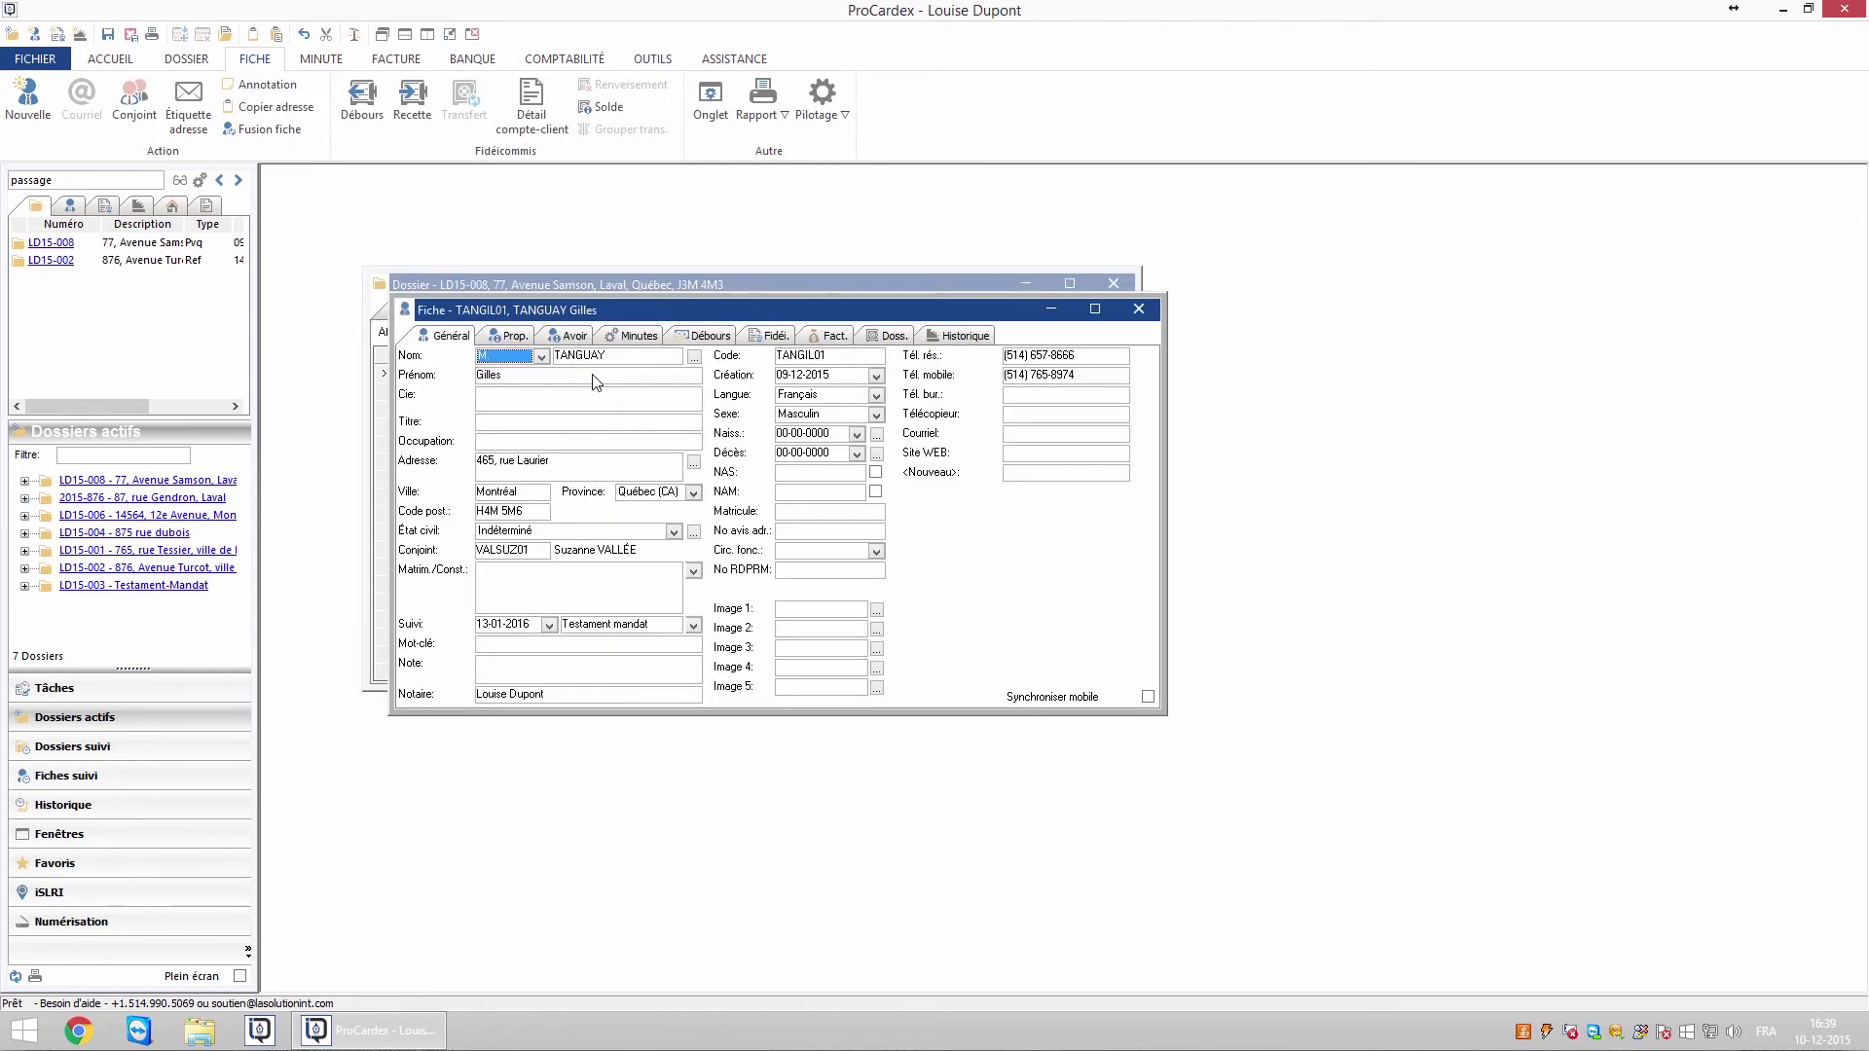
{"action": "left_click", "coordinate": [695, 535]}
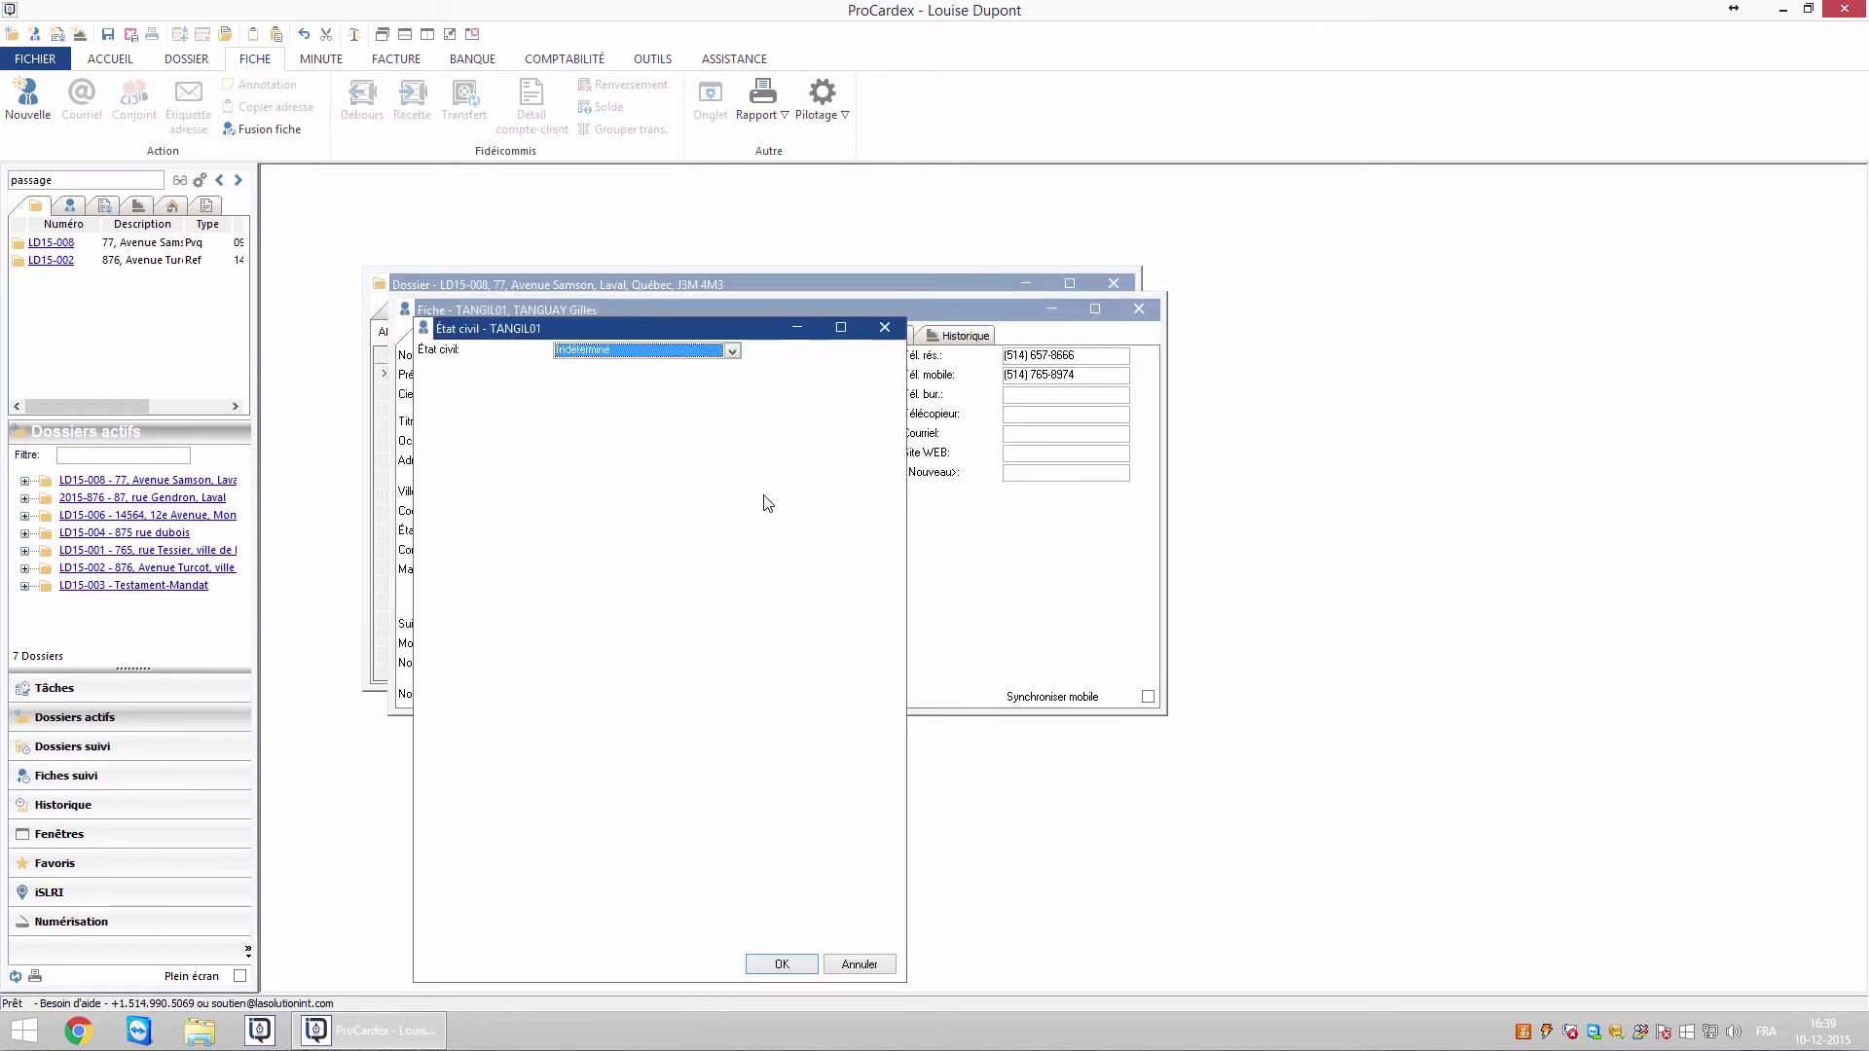
{"action": "left_click", "coordinate": [732, 353]}
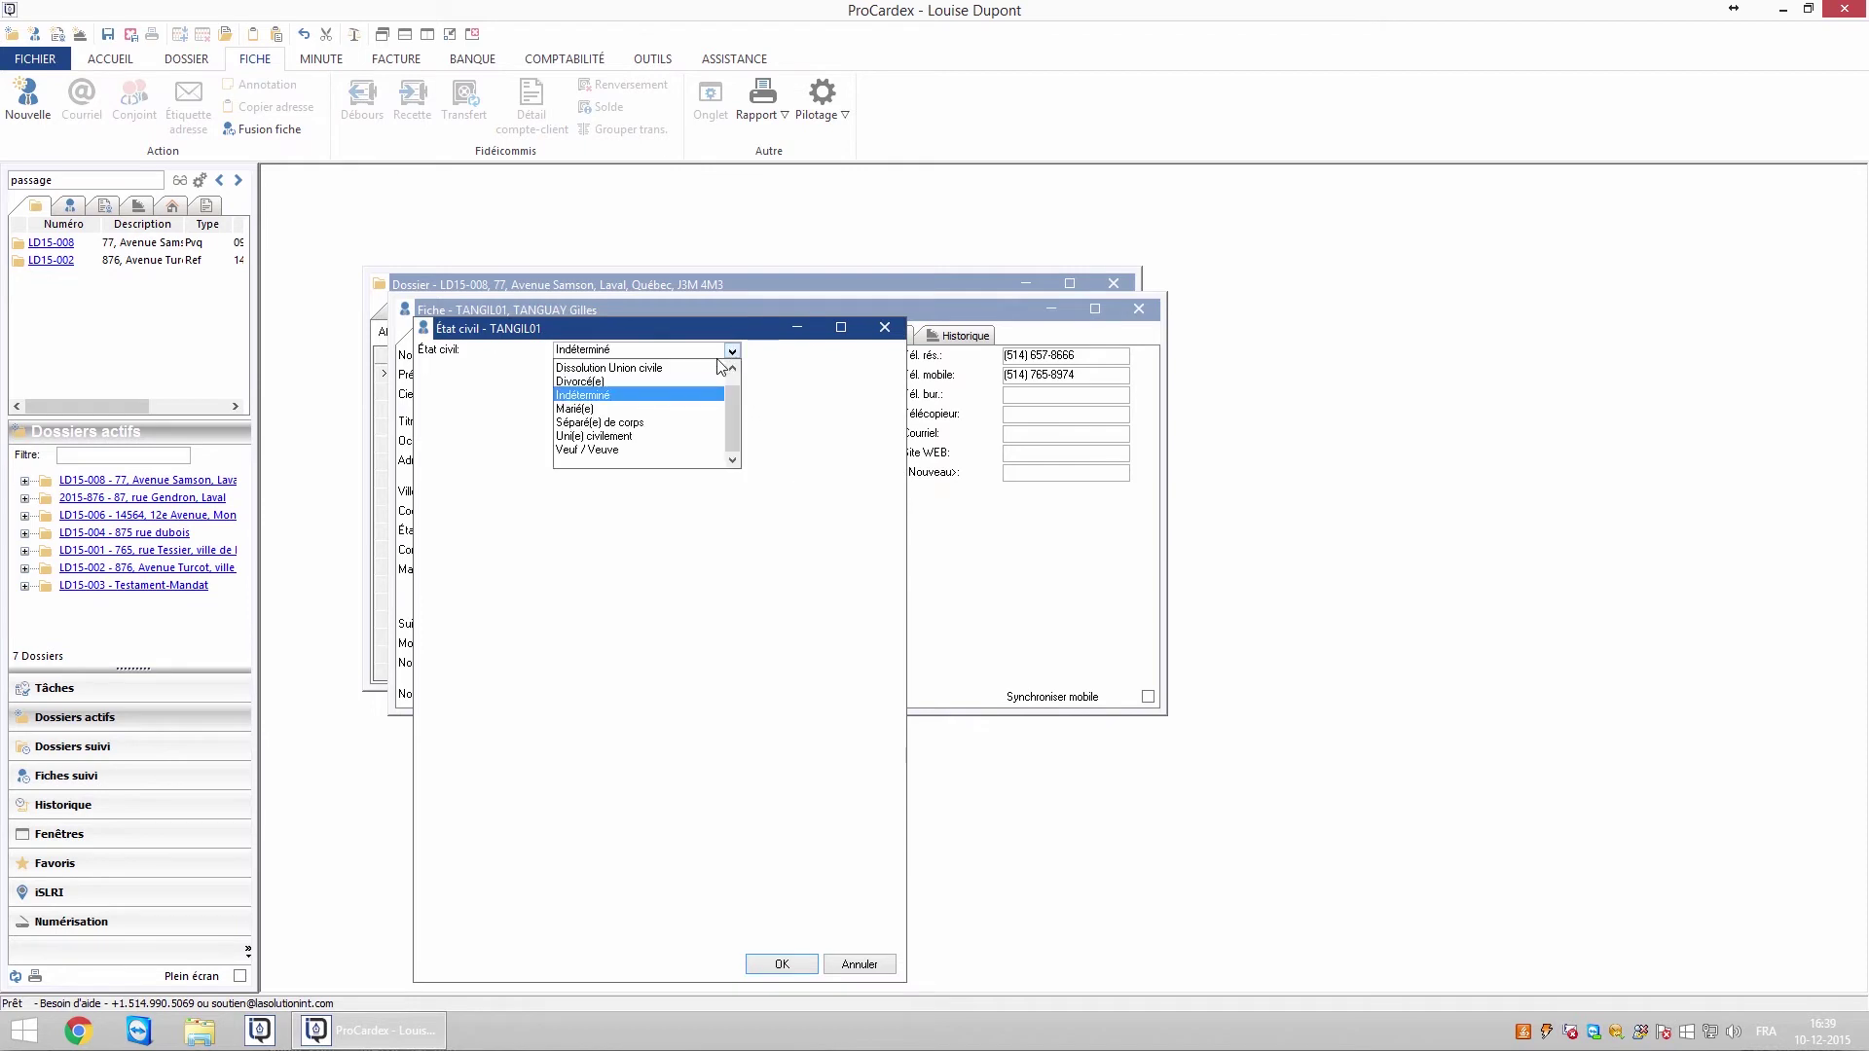
{"action": "left_click", "coordinate": [581, 414]}
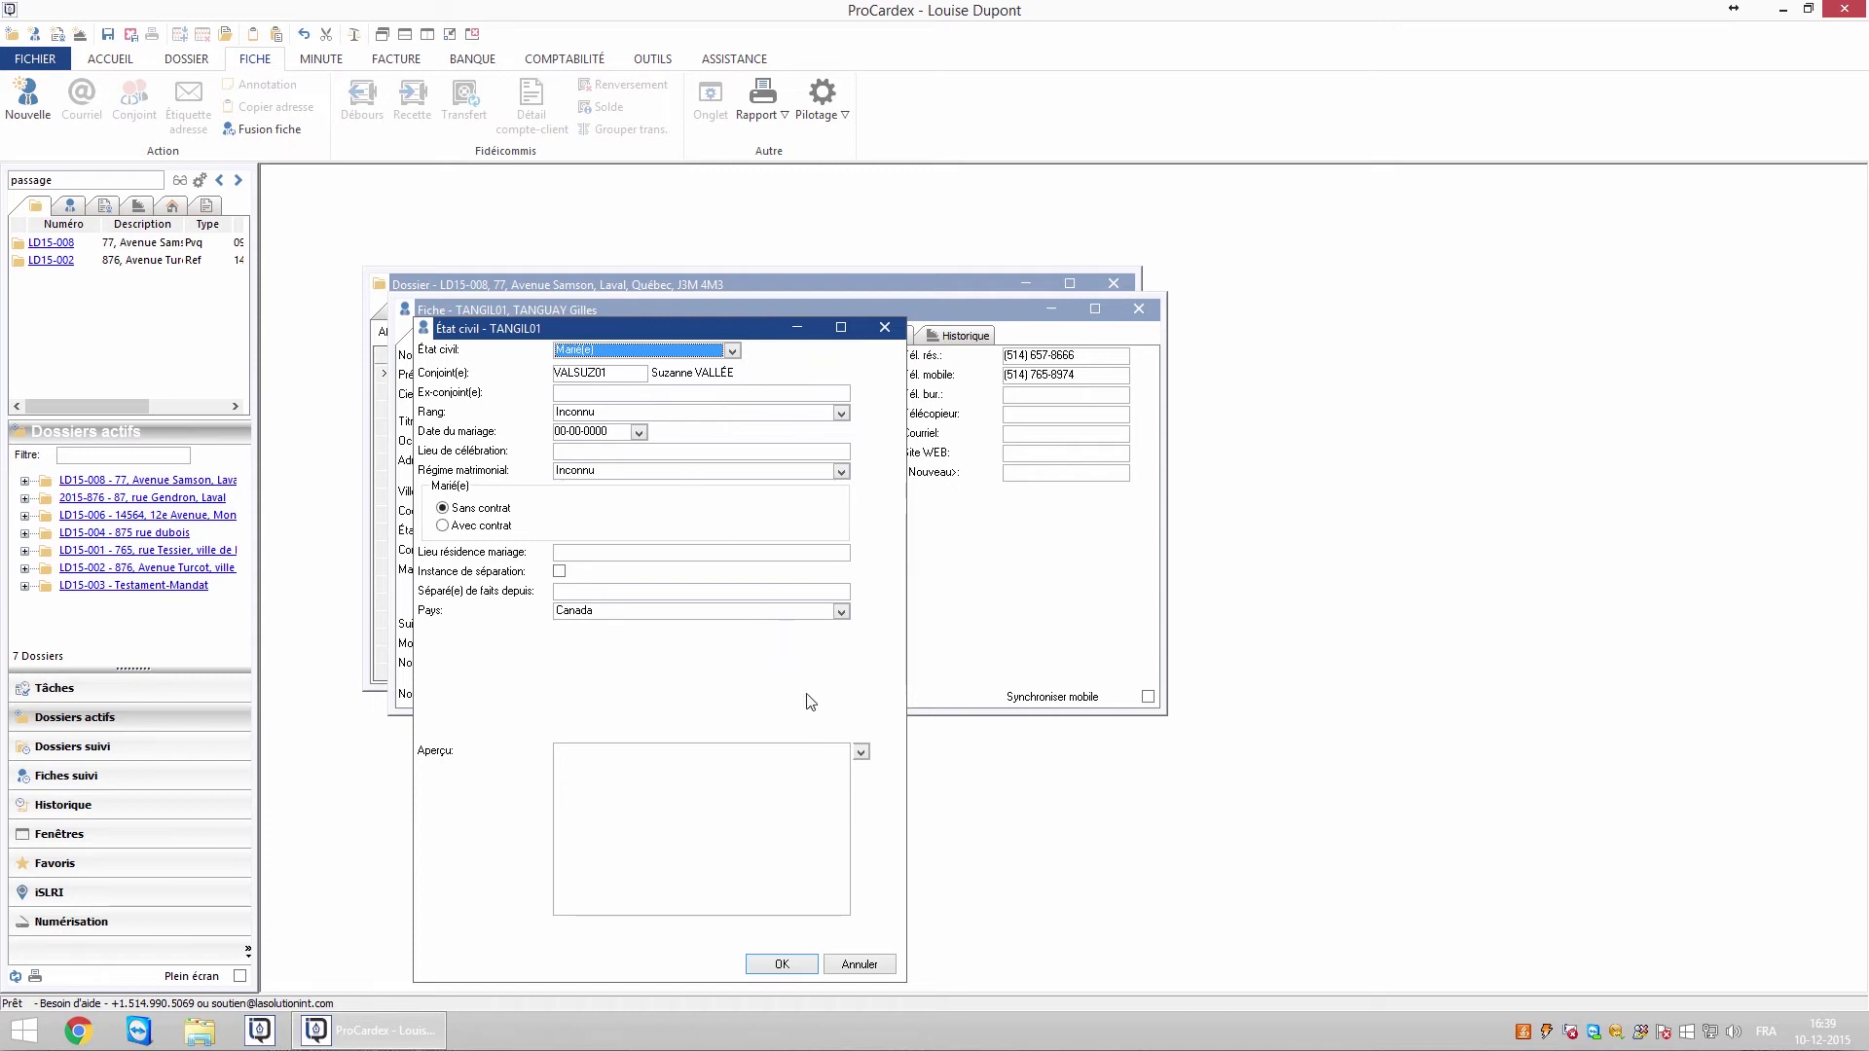
Use the cb-sans contrat_homme_fr wording and set the marriage rank to Premier
{"action": "left_click", "coordinate": [860, 751]}
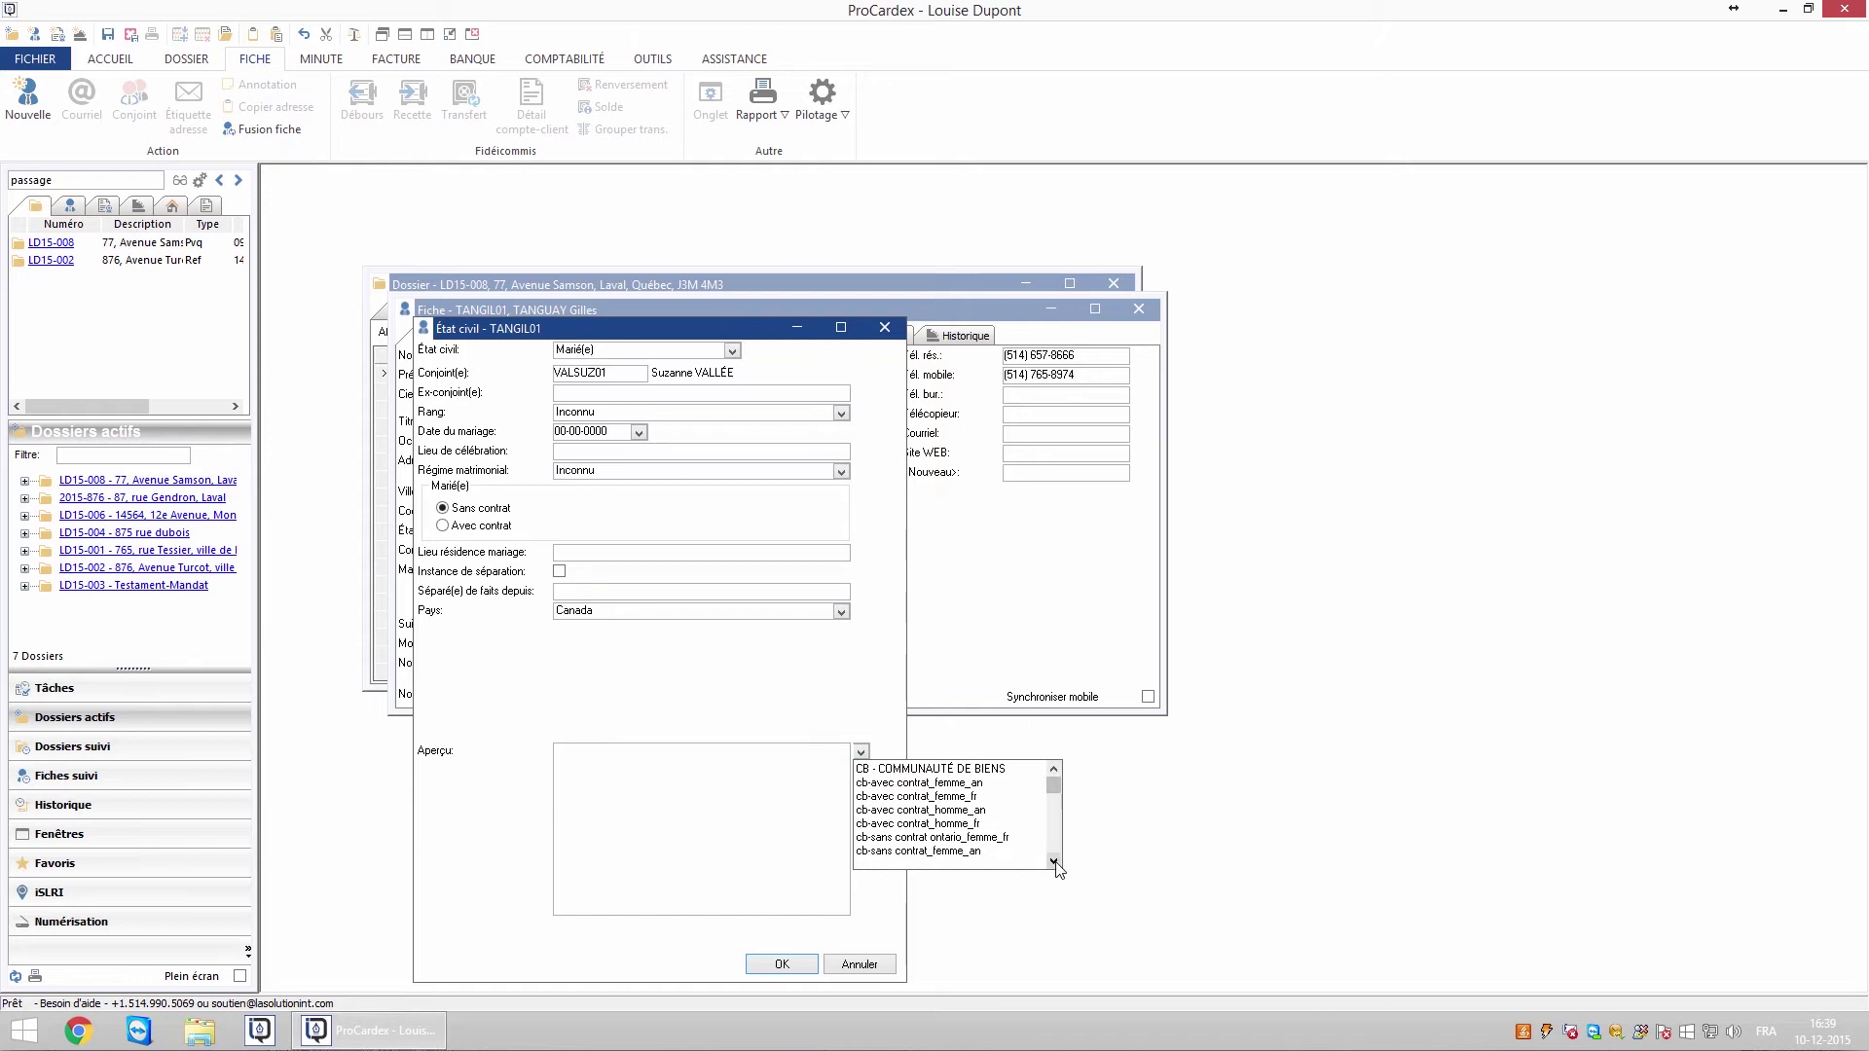
{"action": "left_click", "coordinate": [1055, 862]}
{"action": "left_click", "coordinate": [1054, 861]}
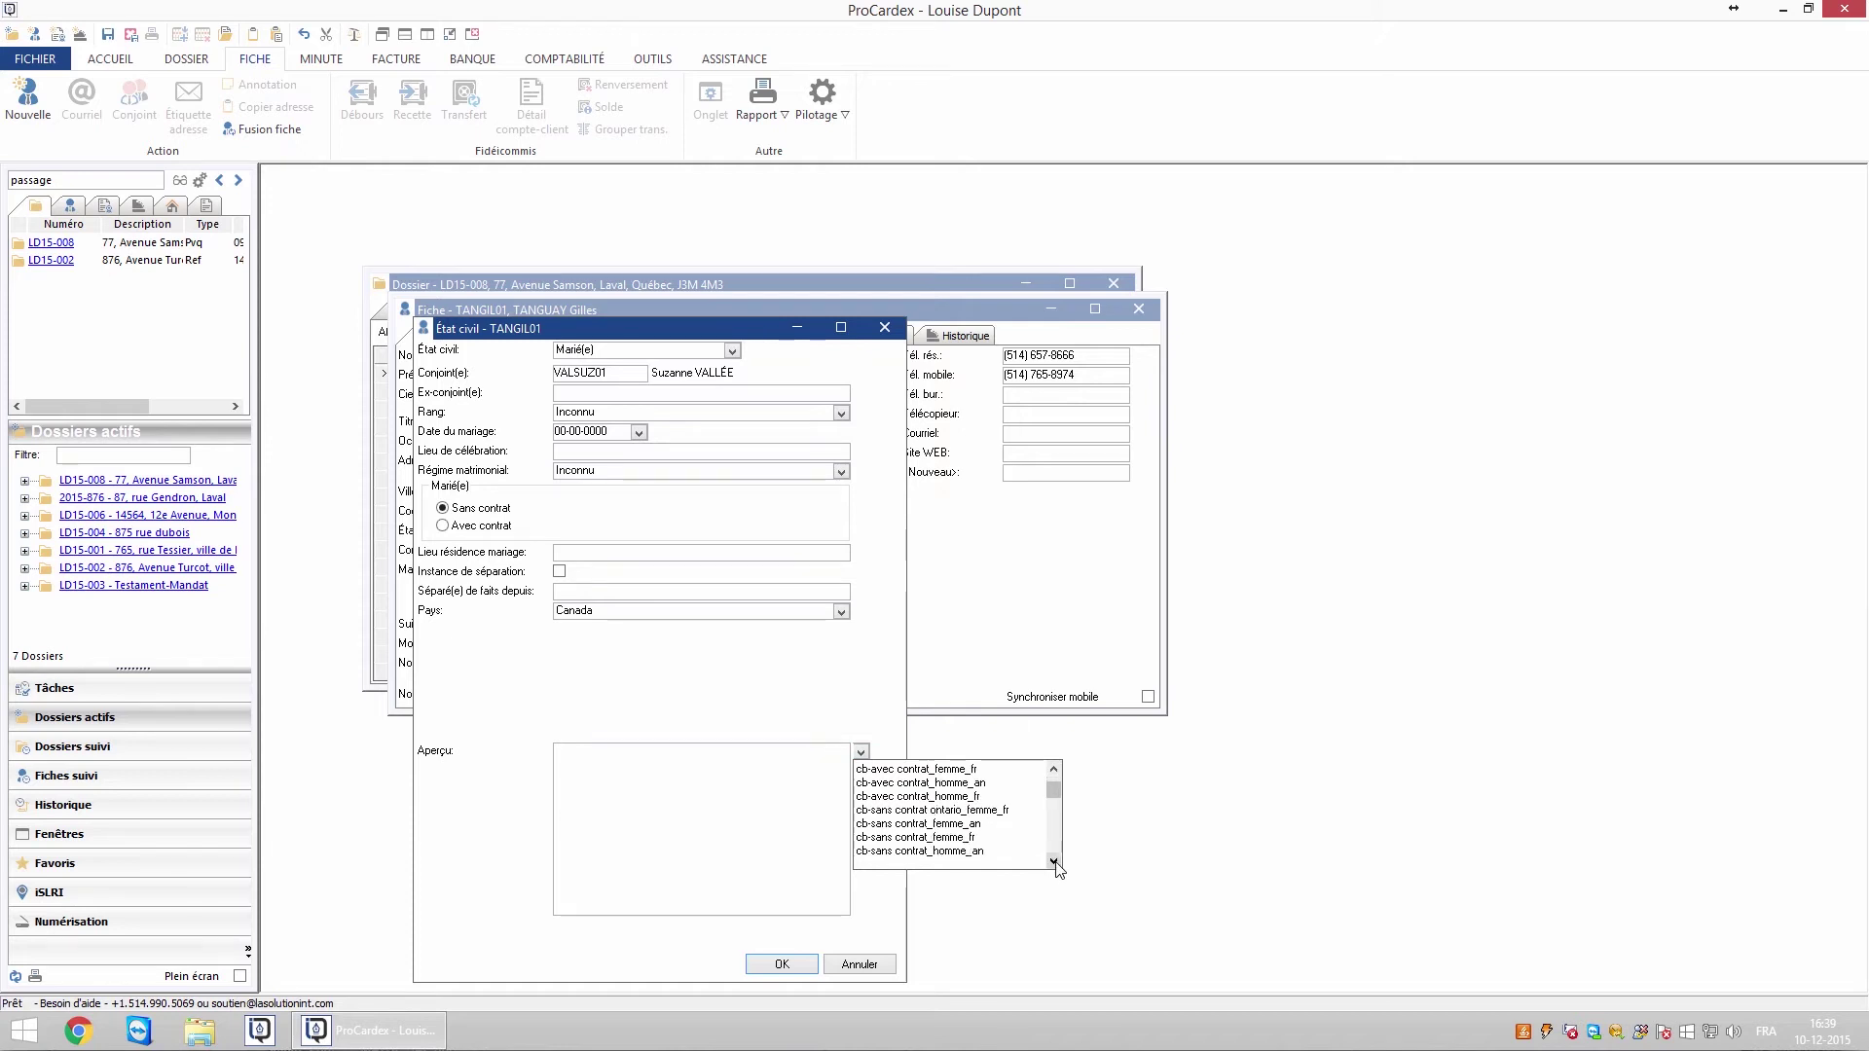
{"action": "left_click", "coordinate": [1054, 861]}
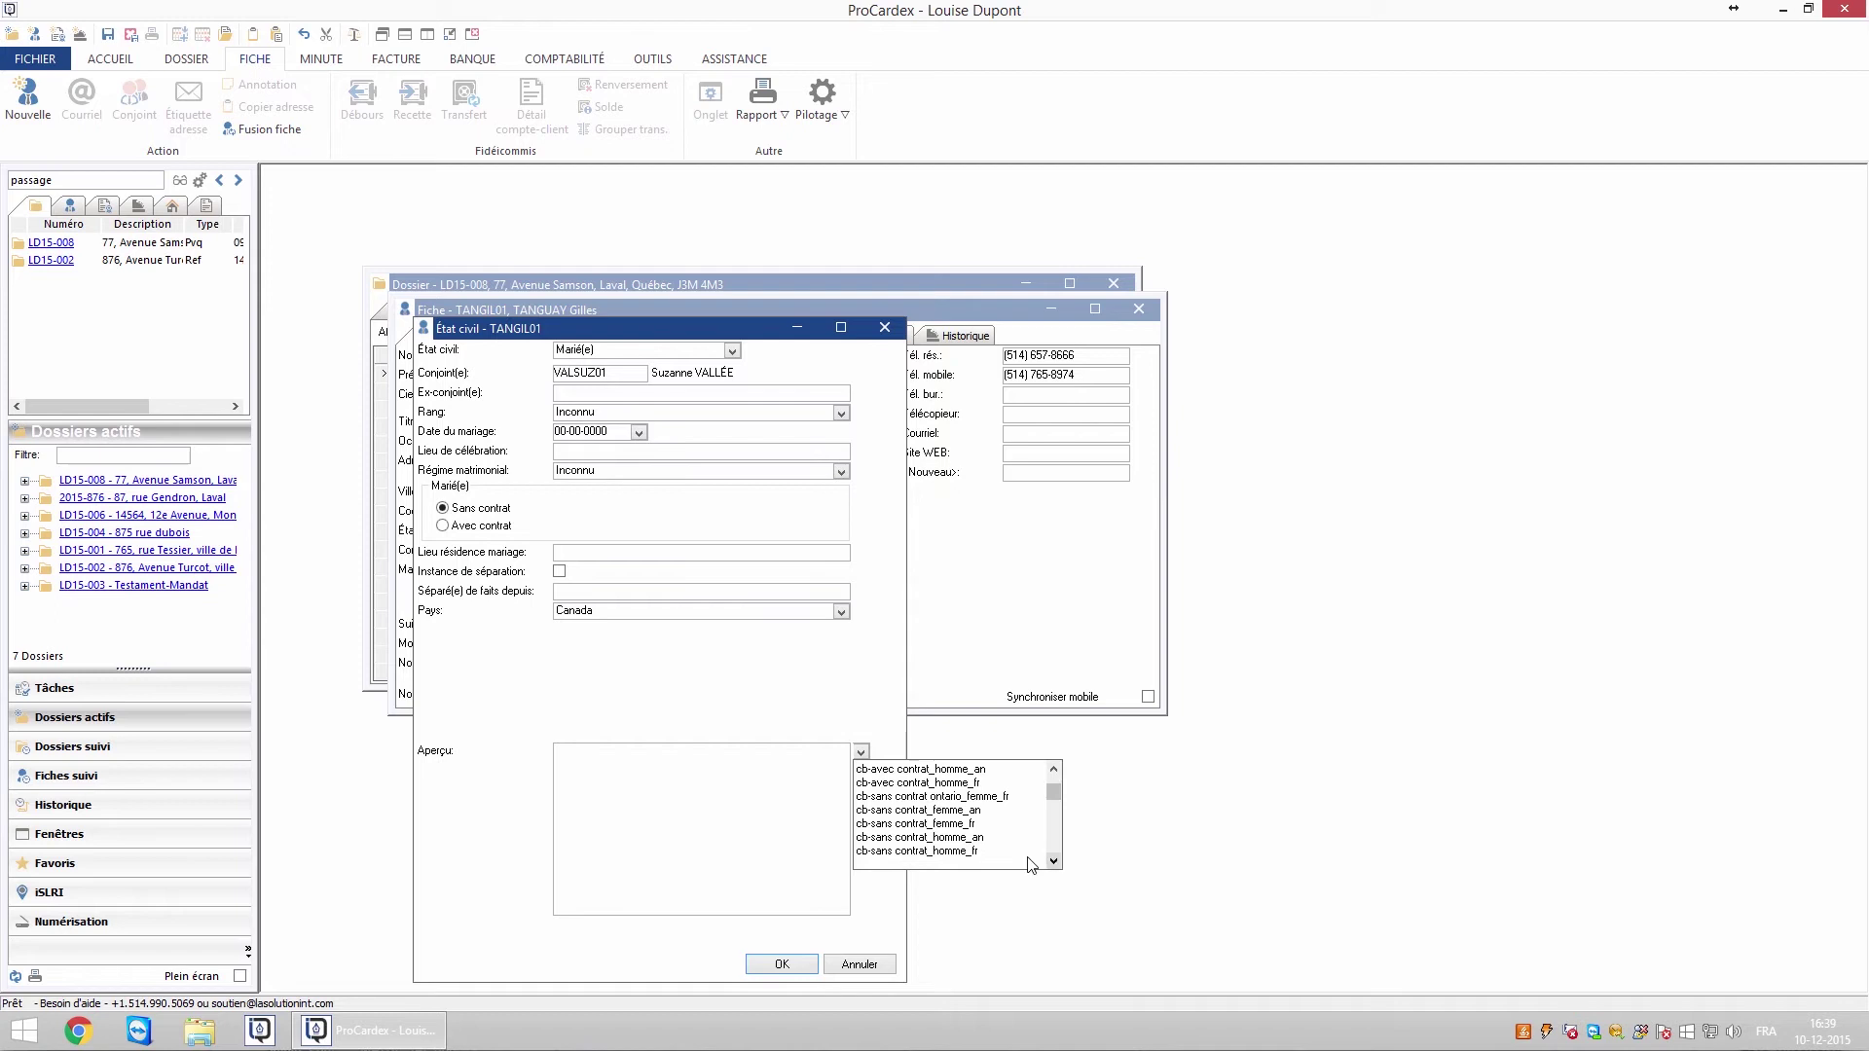
{"action": "left_click", "coordinate": [951, 853]}
{"action": "left_click", "coordinate": [580, 412]}
{"action": "left_click", "coordinate": [581, 448]}
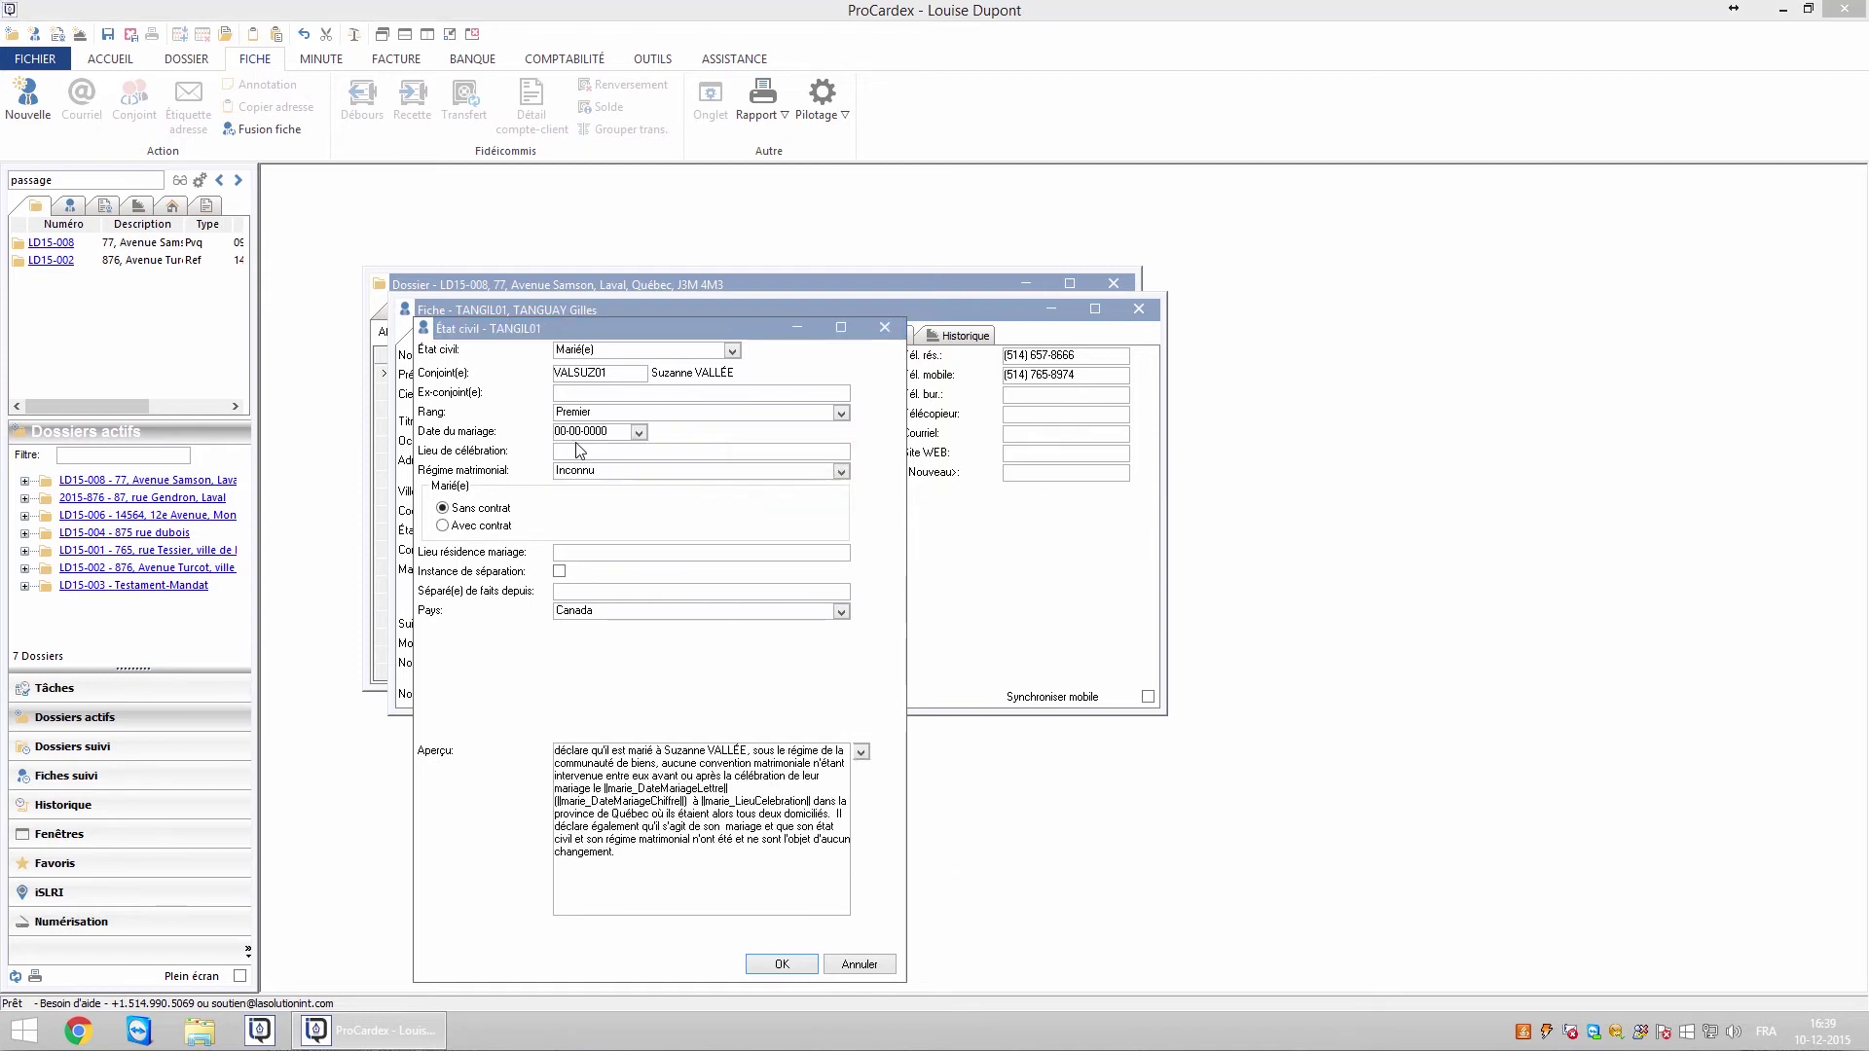
{"action": "left_click", "coordinate": [981, 589]}
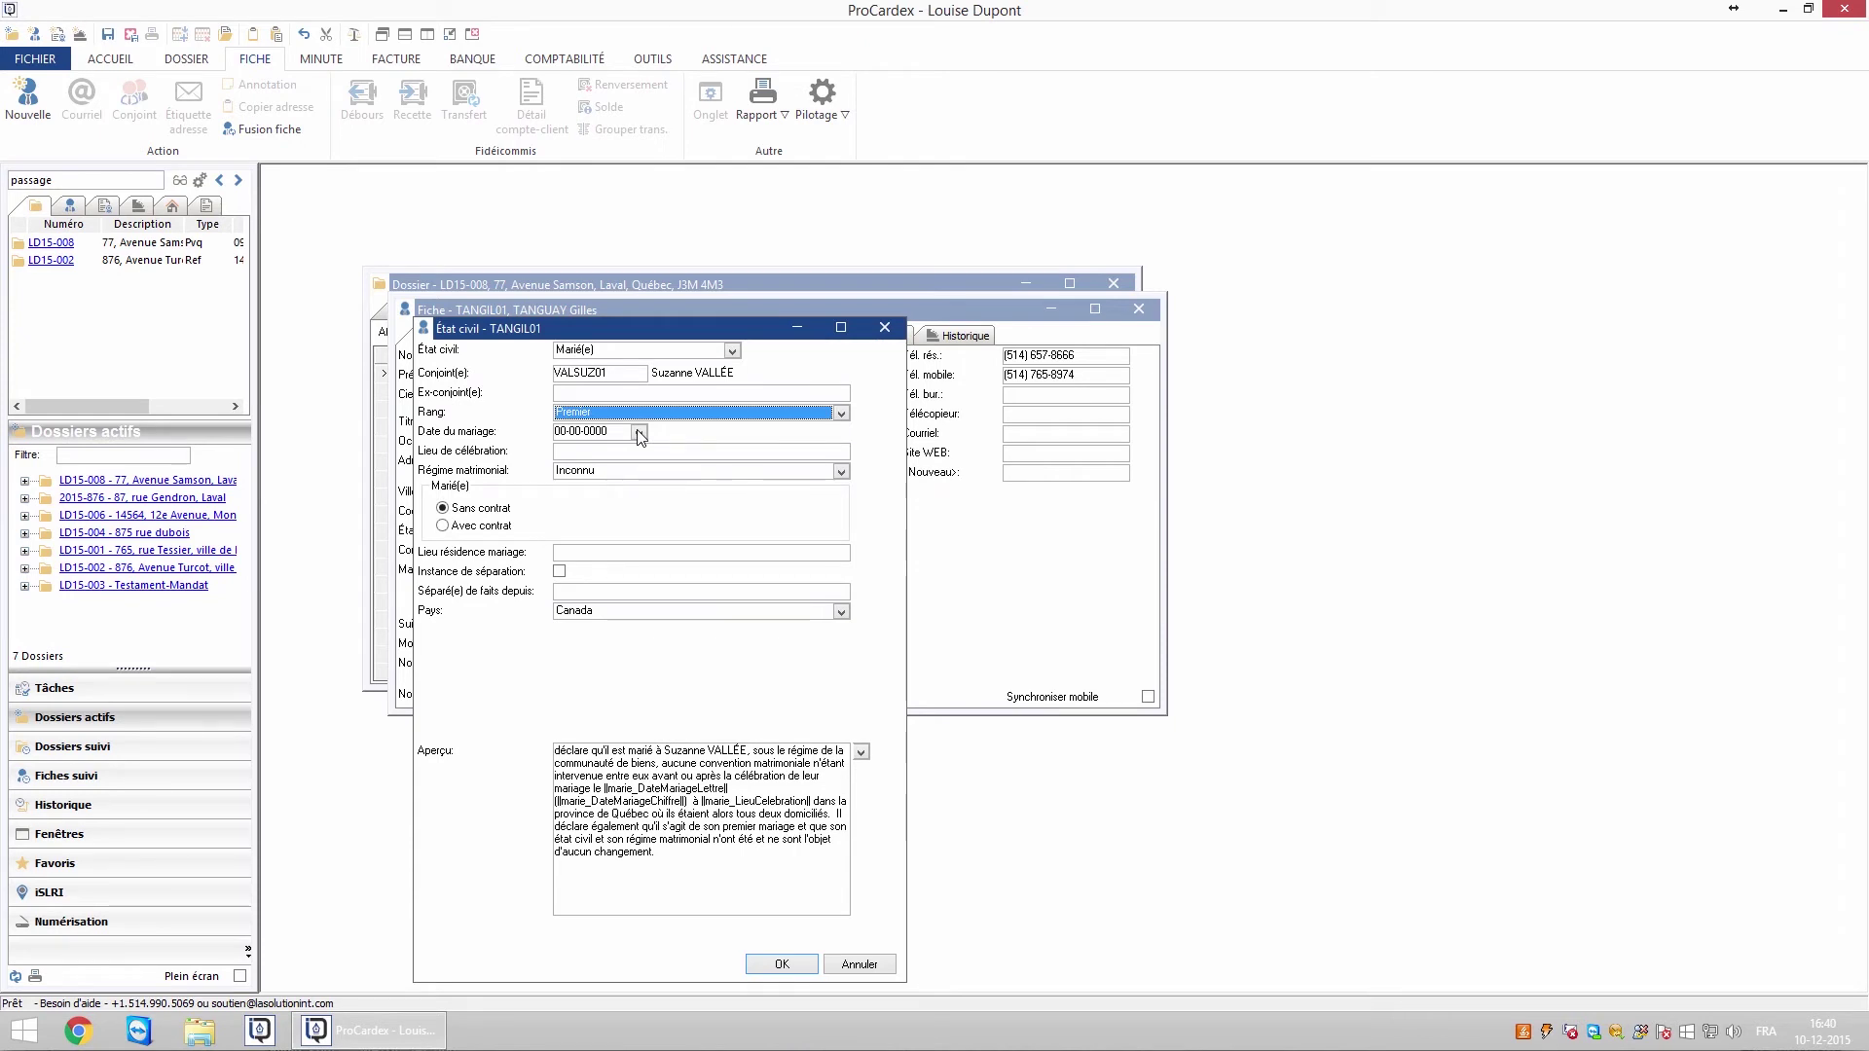
Enter marriage date 20-05, place Laval and regime Communauté de biens, then confirm
{"action": "left_click", "coordinate": [595, 434]}
{"action": "type", "text": "20-05-1970"}
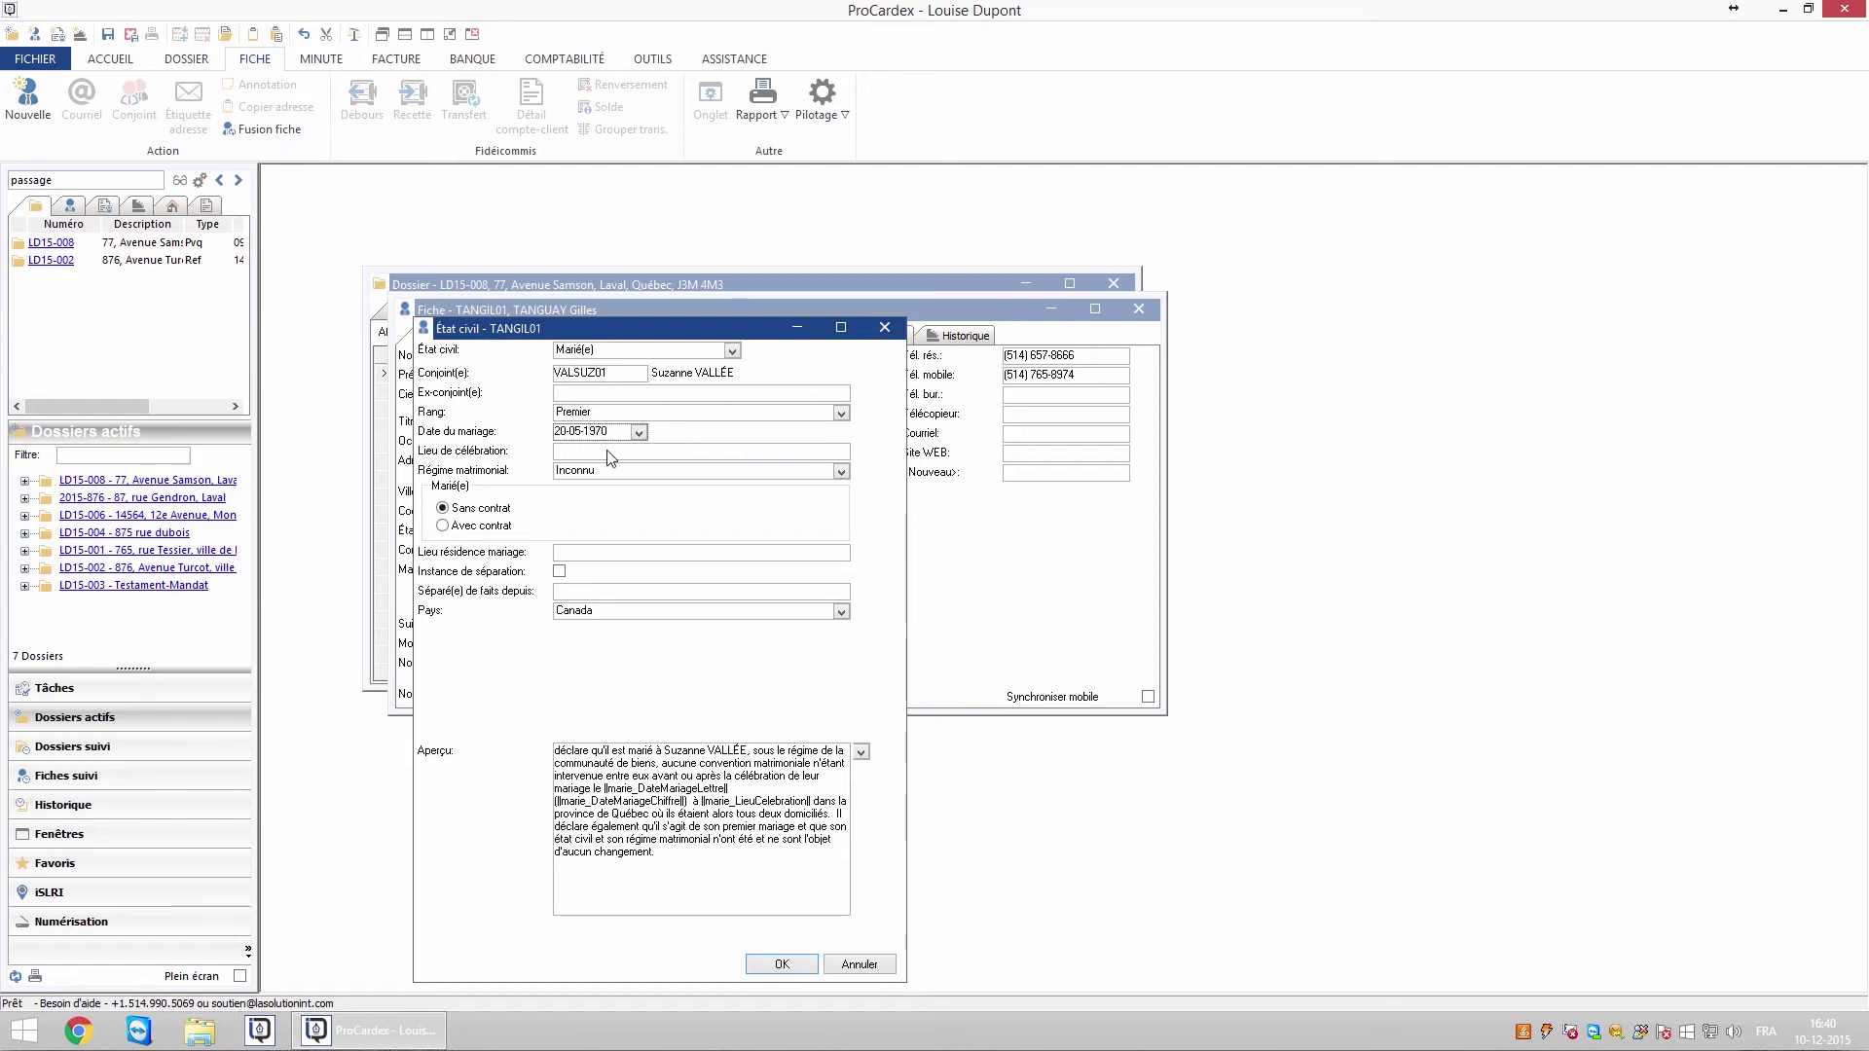
{"action": "left_click", "coordinate": [607, 454]}
{"action": "type", "text": "Laval"}
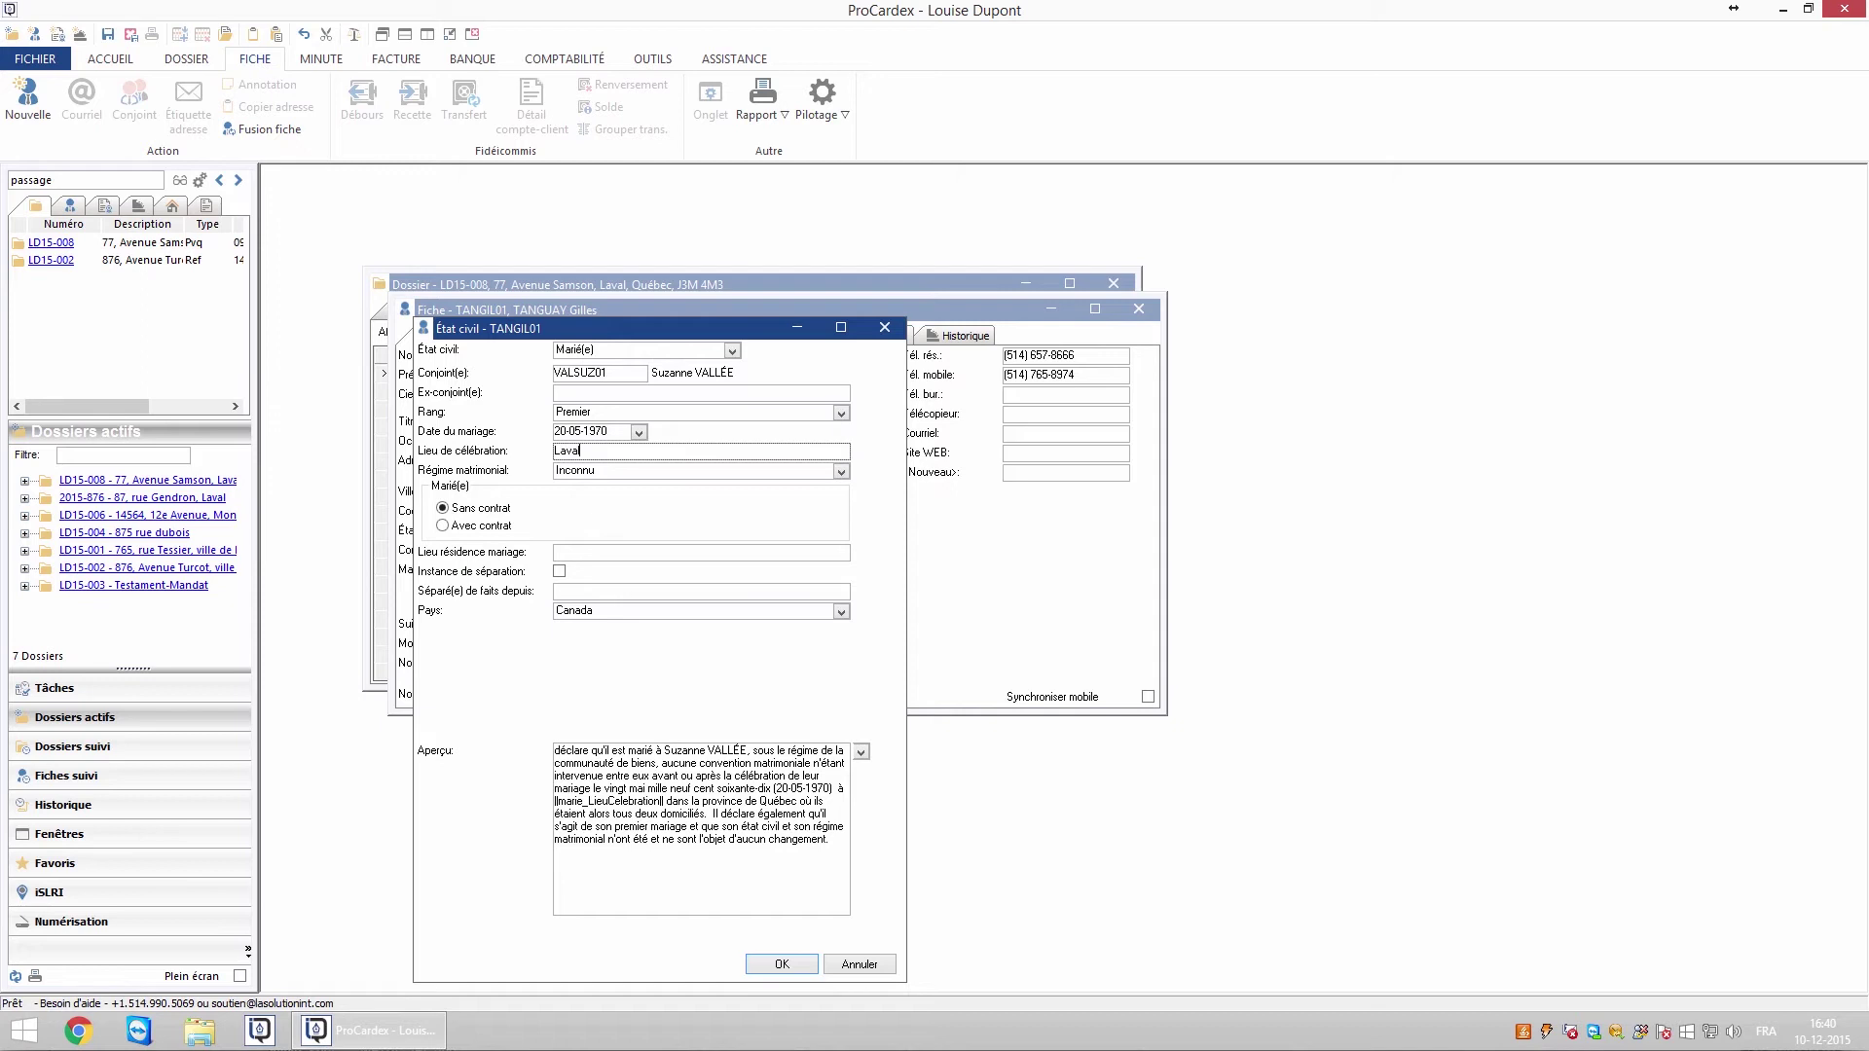
{"action": "left_click", "coordinate": [839, 471]}
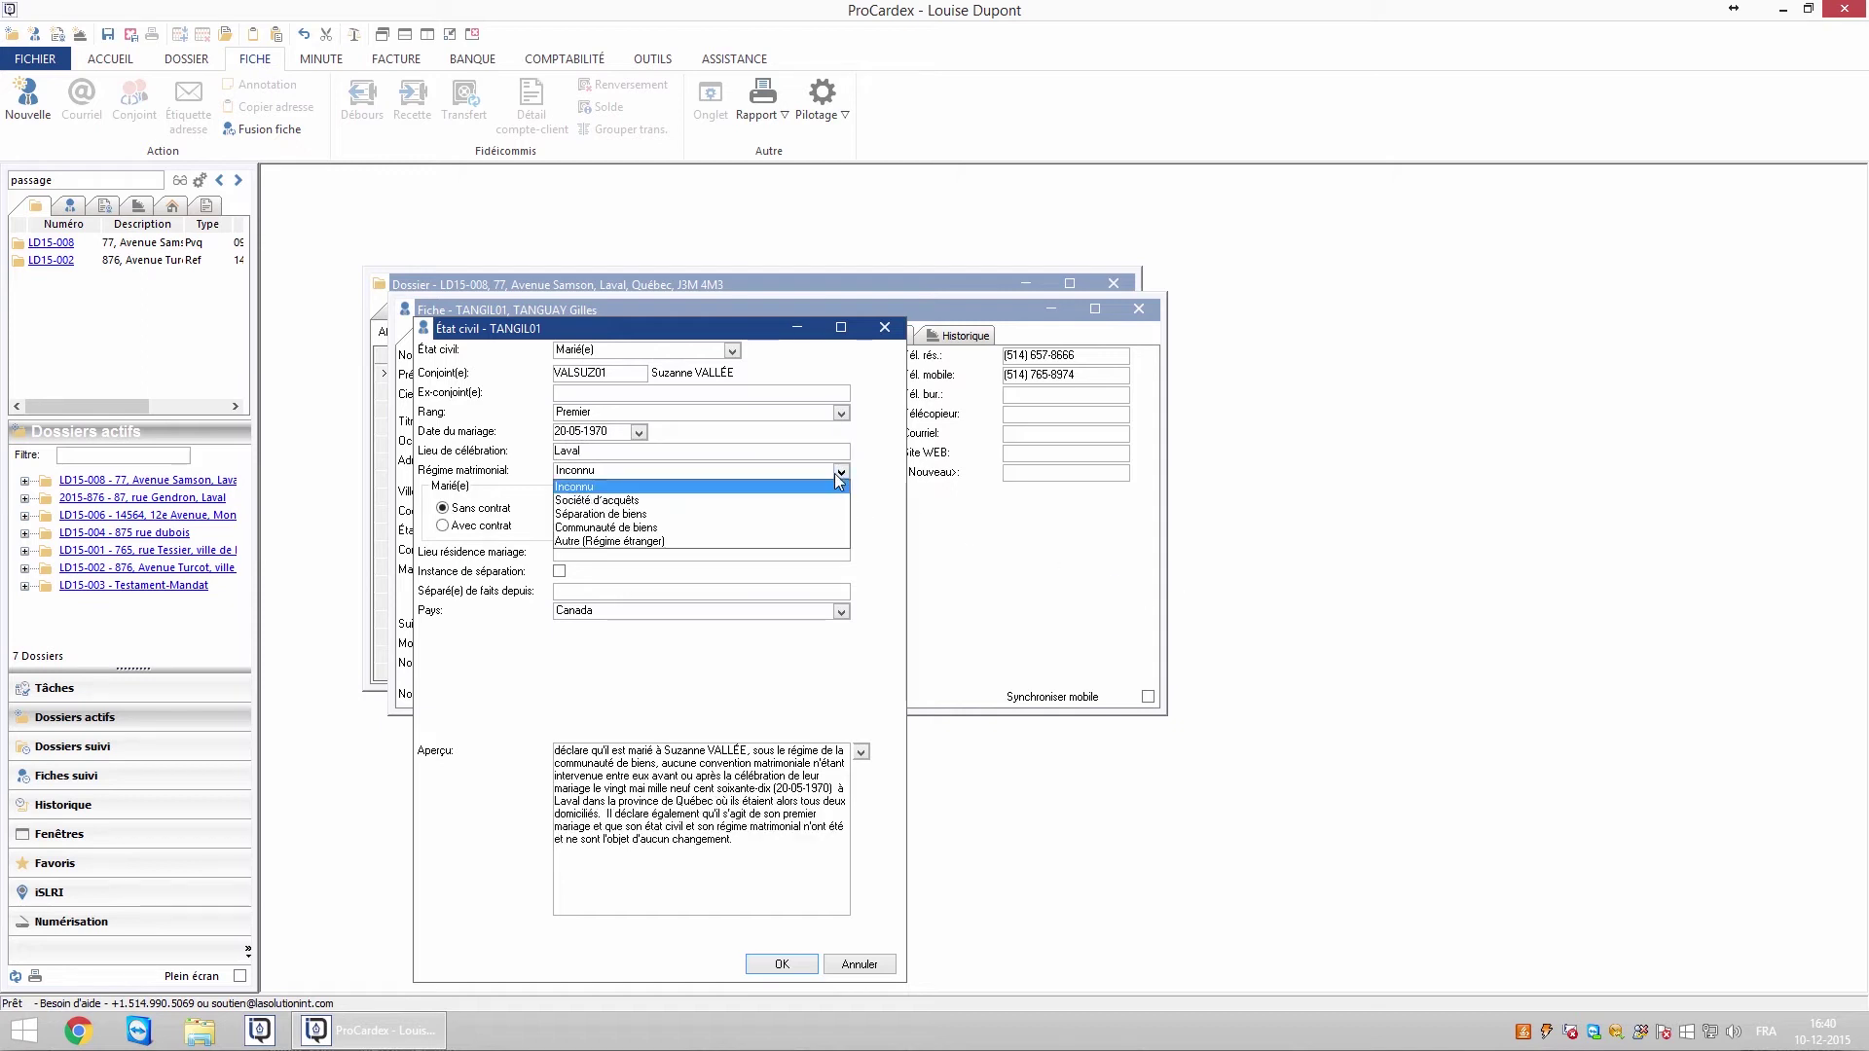
{"action": "left_click", "coordinate": [603, 526]}
{"action": "left_click", "coordinate": [654, 866]}
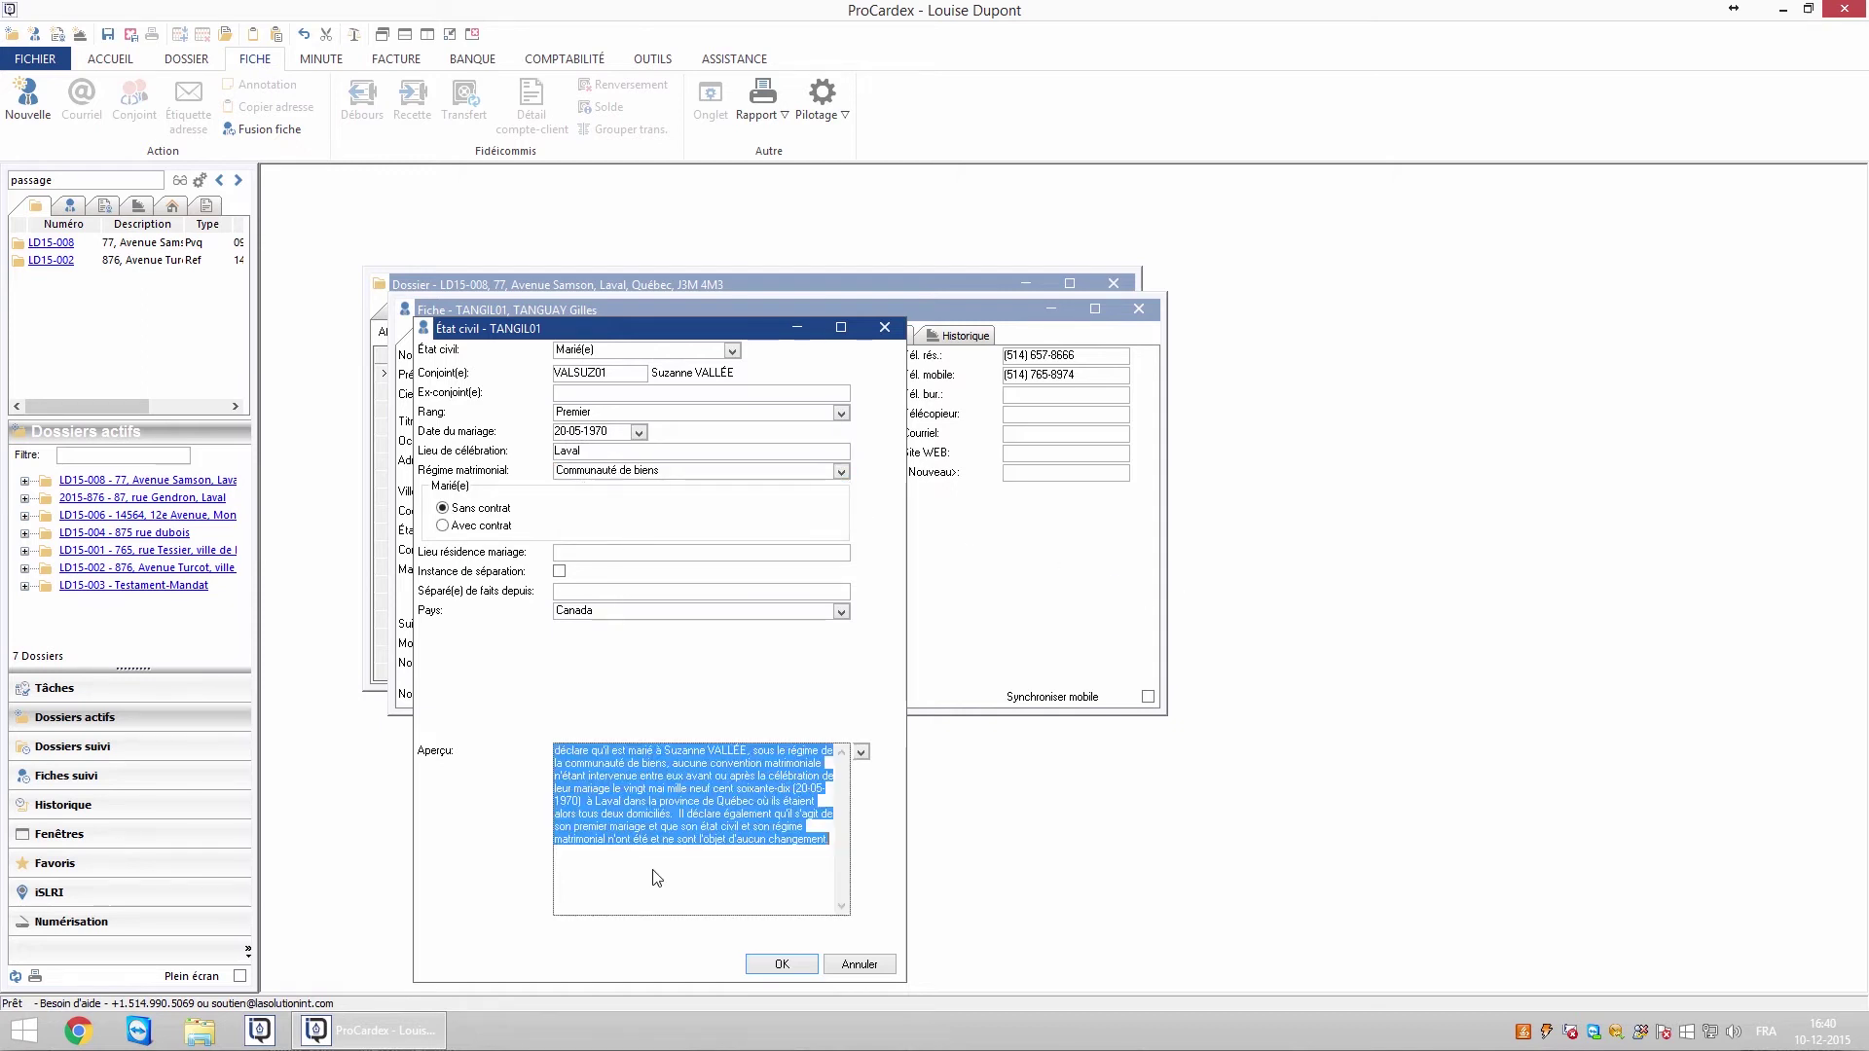
{"action": "left_click", "coordinate": [749, 867]}
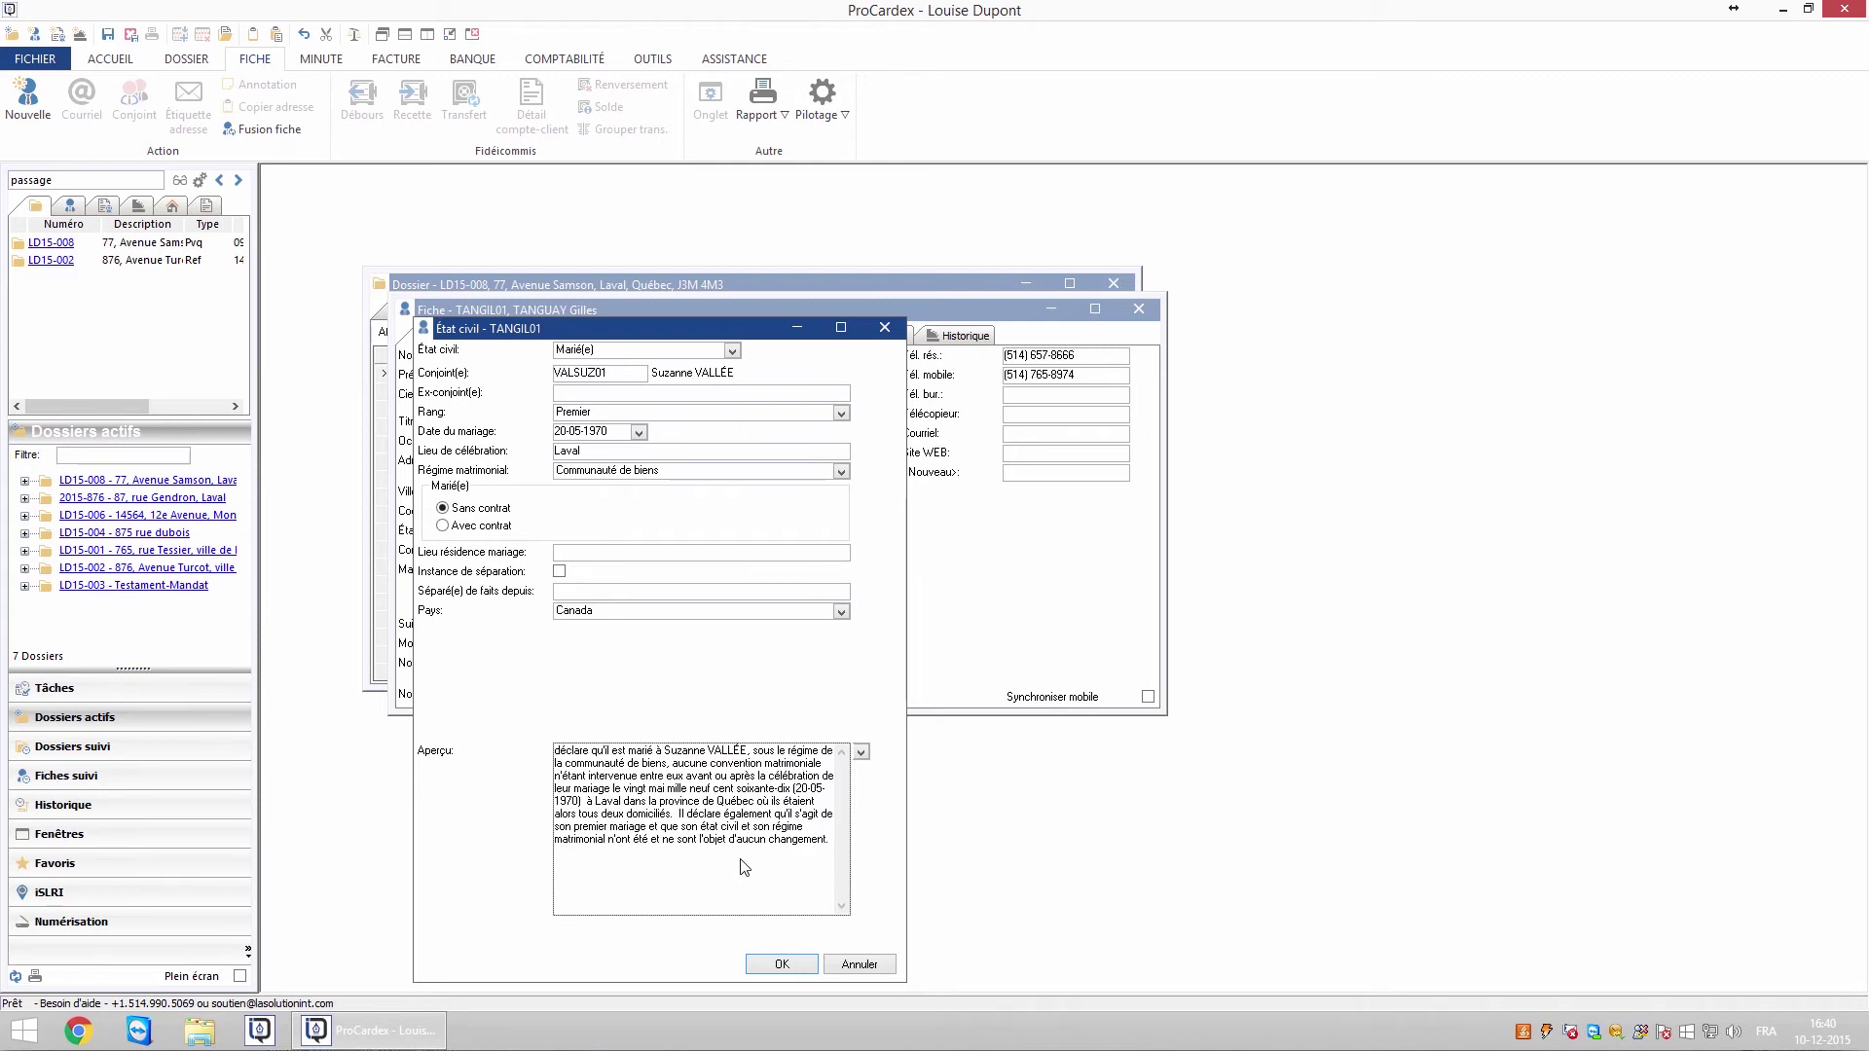
{"action": "left_click", "coordinate": [779, 964]}
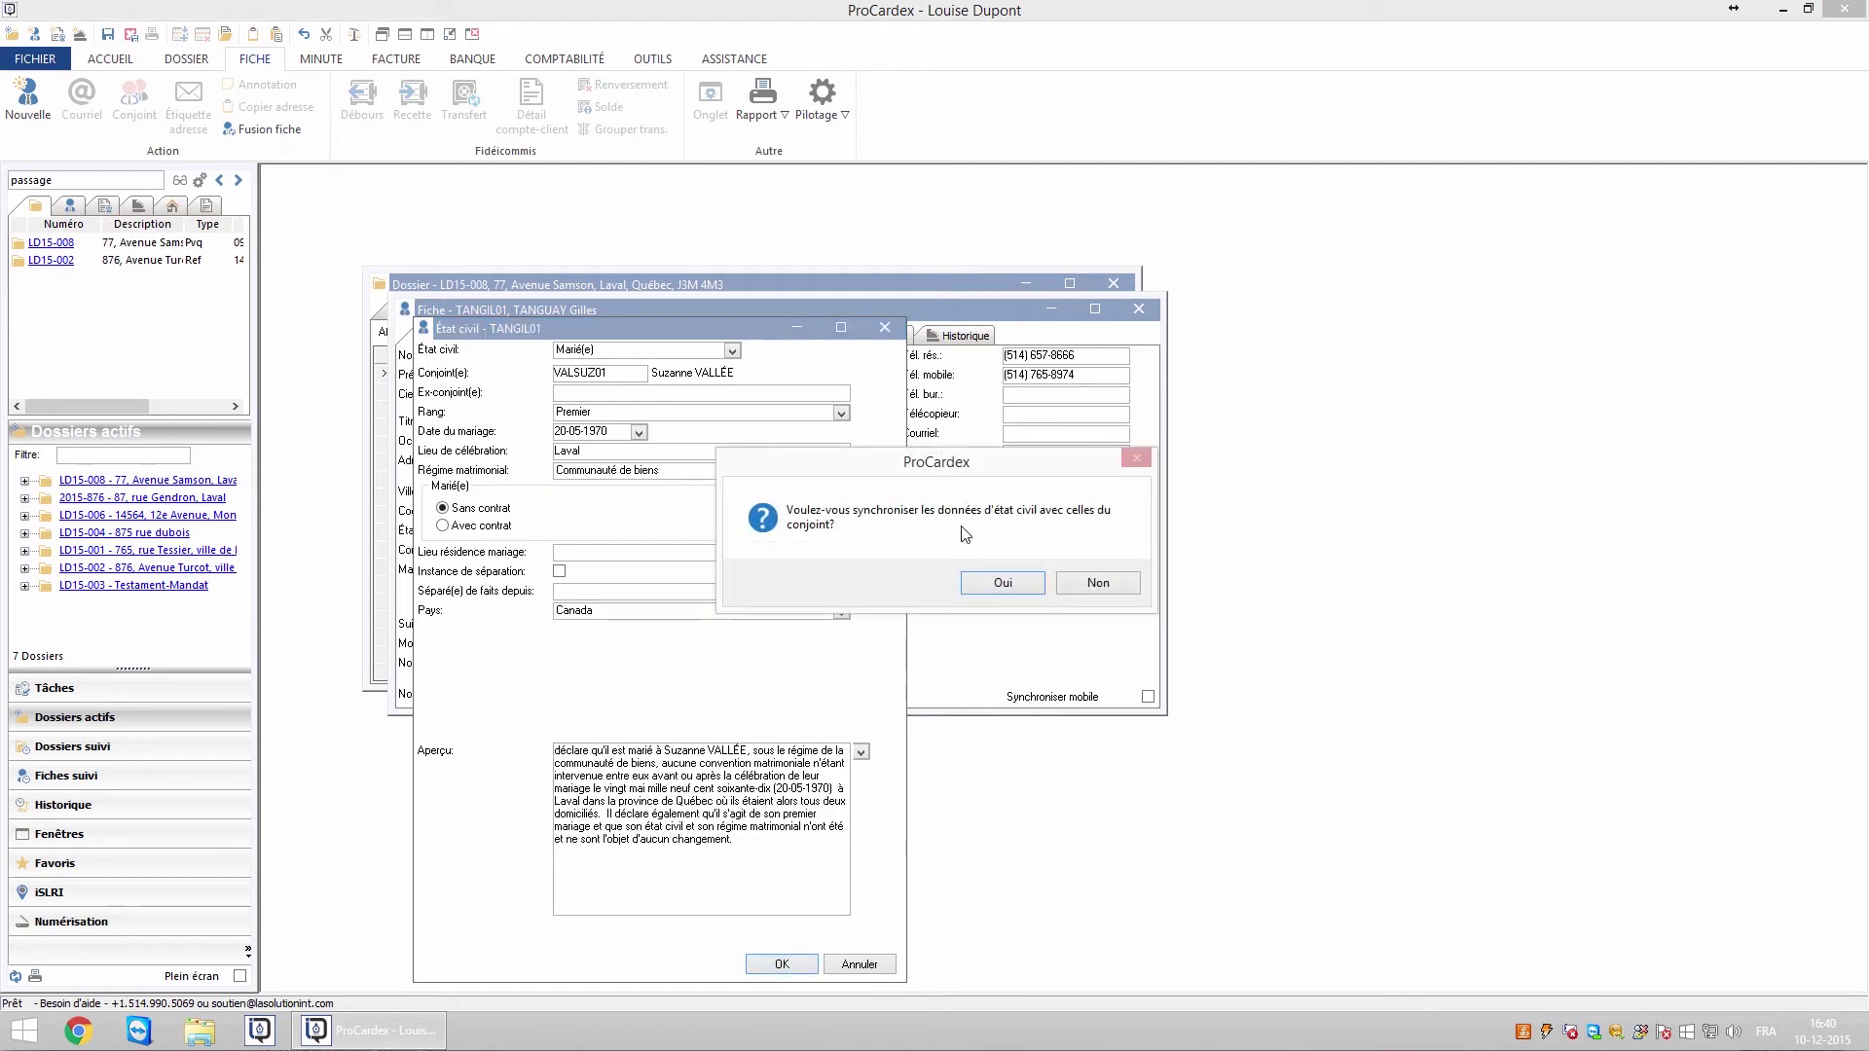
Sync the civil status to the spouse and fill her declaration from cb-sans contrat_femme_fr
{"action": "left_click", "coordinate": [995, 583]}
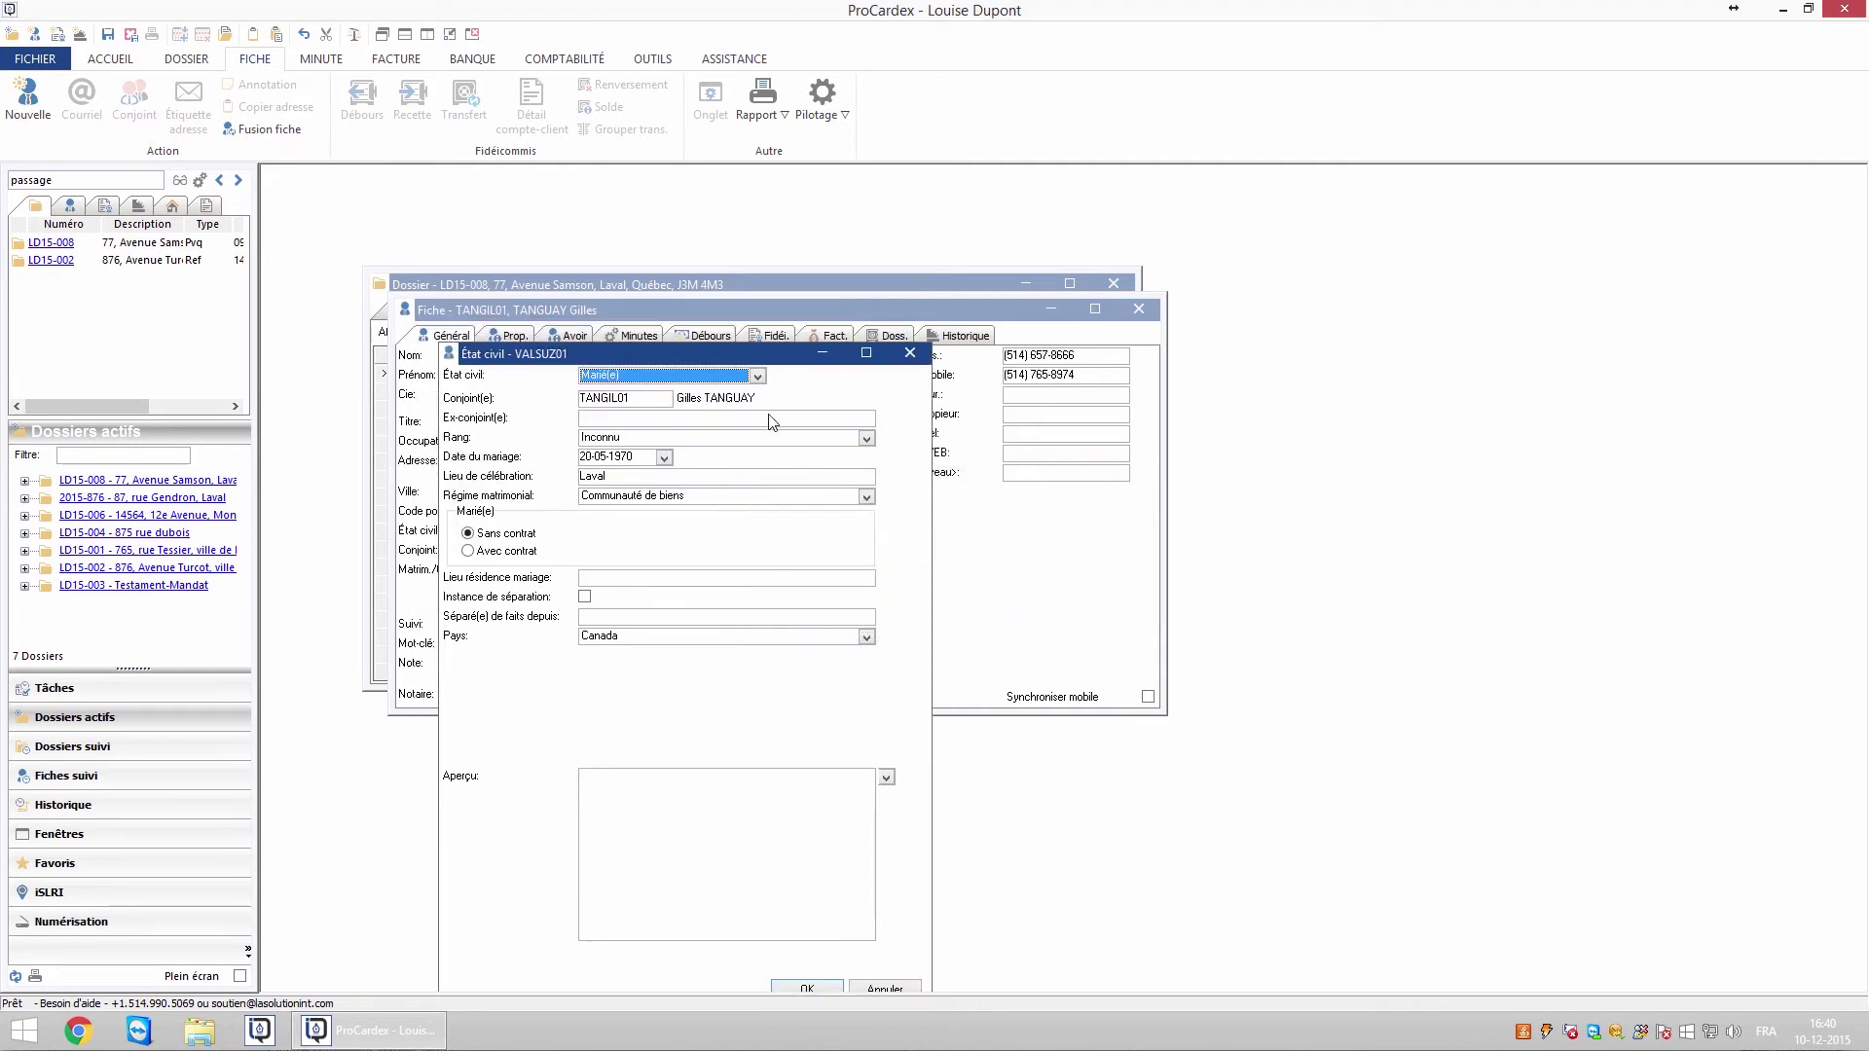
{"action": "left_click_drag", "start_coordinate": [743, 360], "coordinate": [763, 331]}
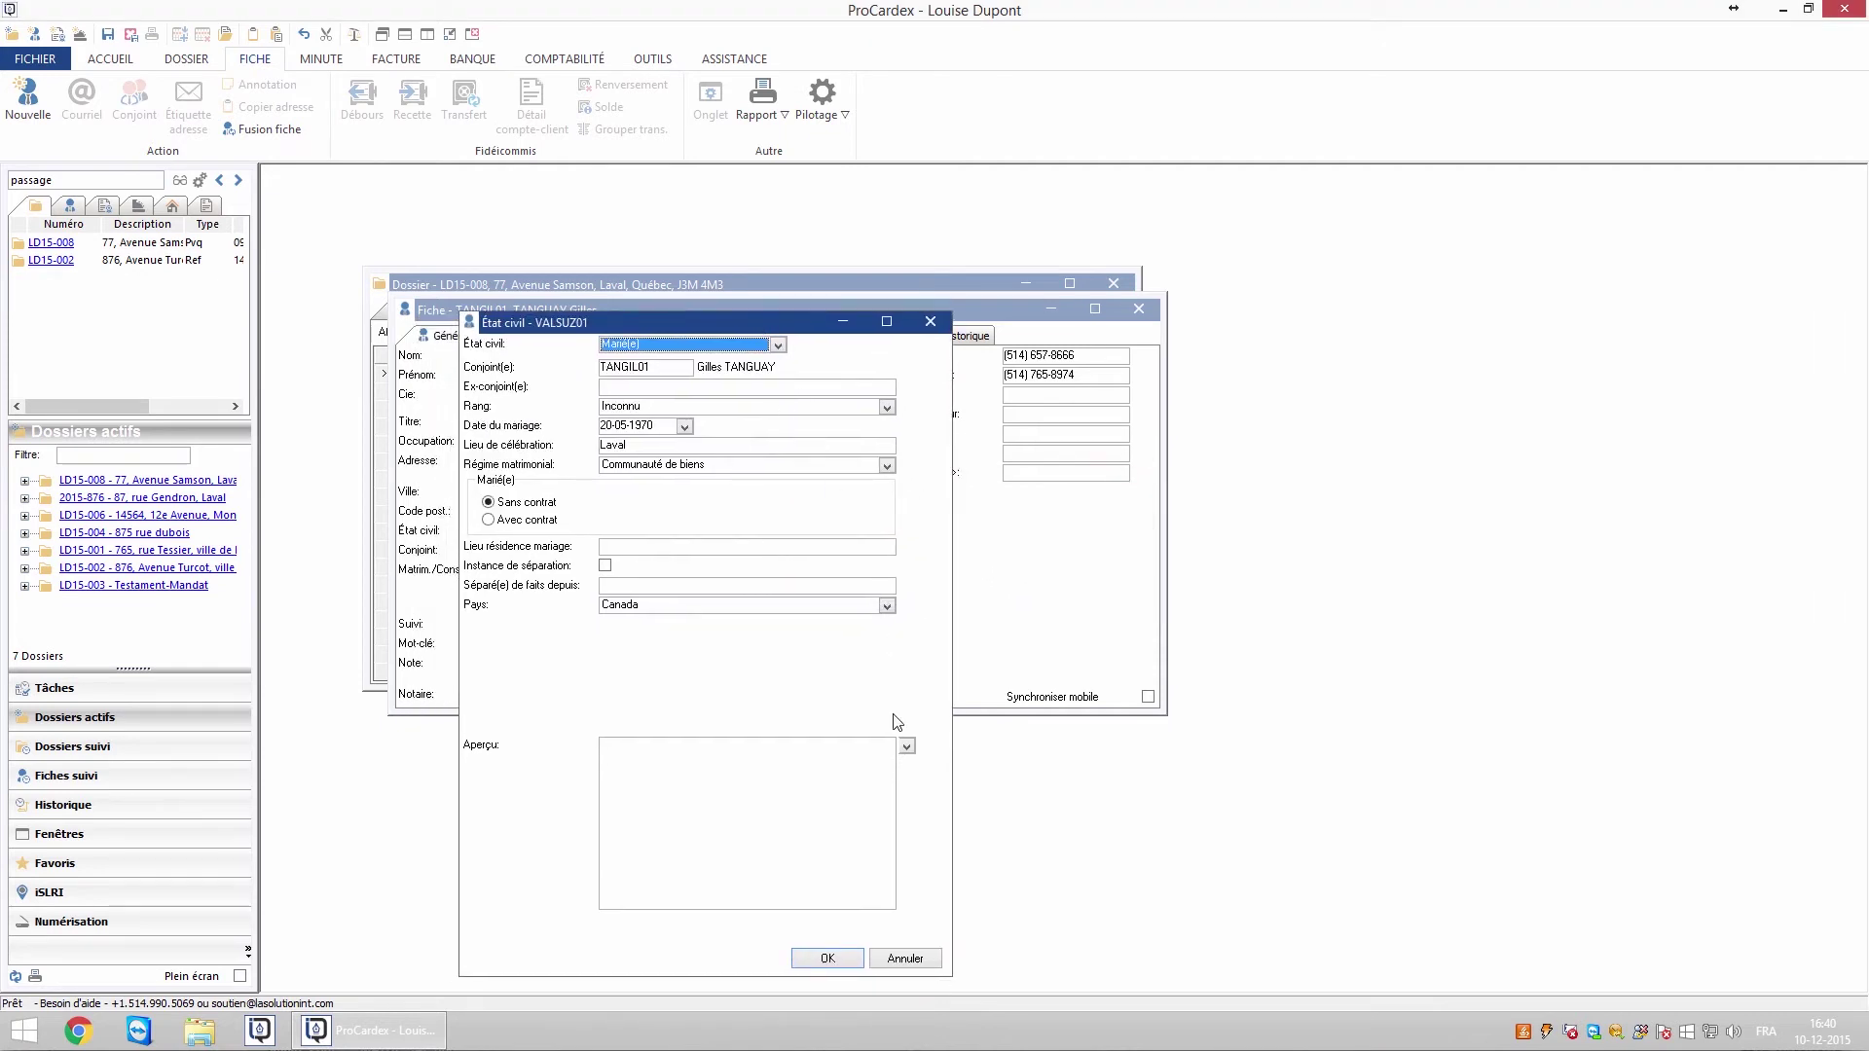
{"action": "left_click", "coordinate": [906, 746]}
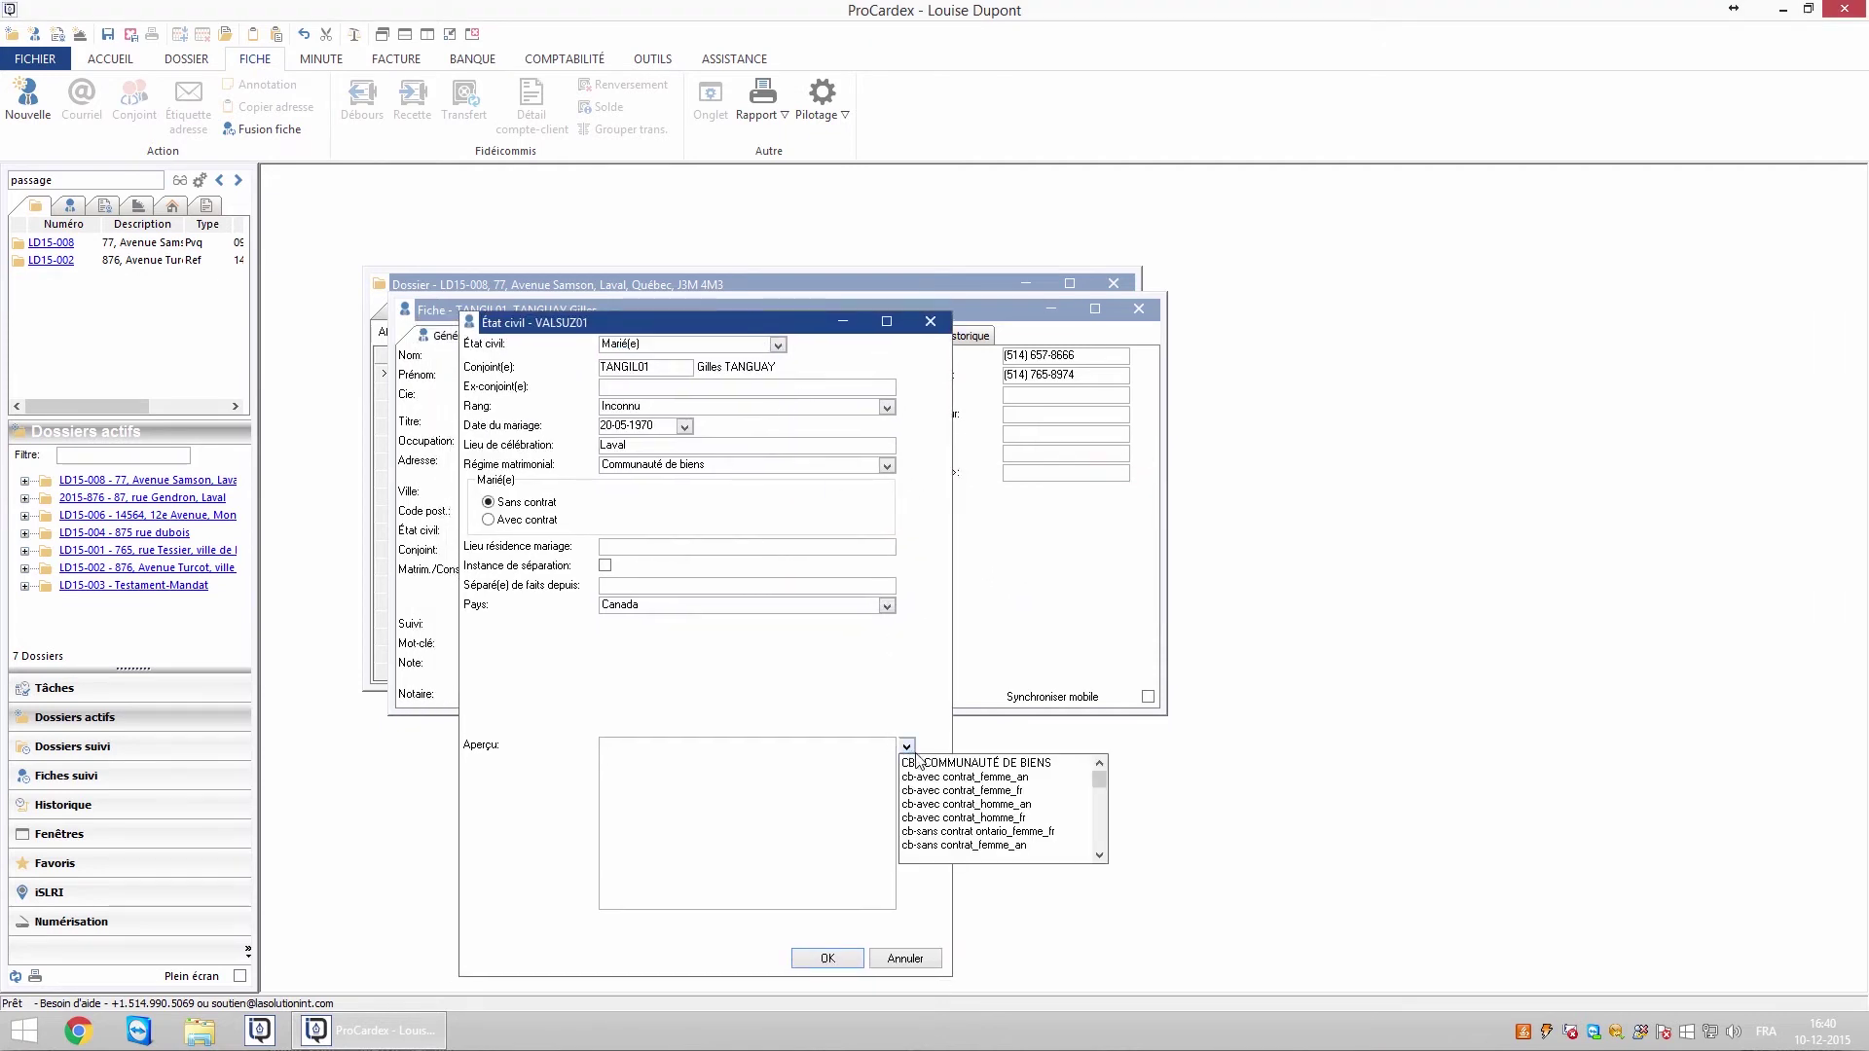
{"action": "left_click", "coordinate": [1099, 857]}
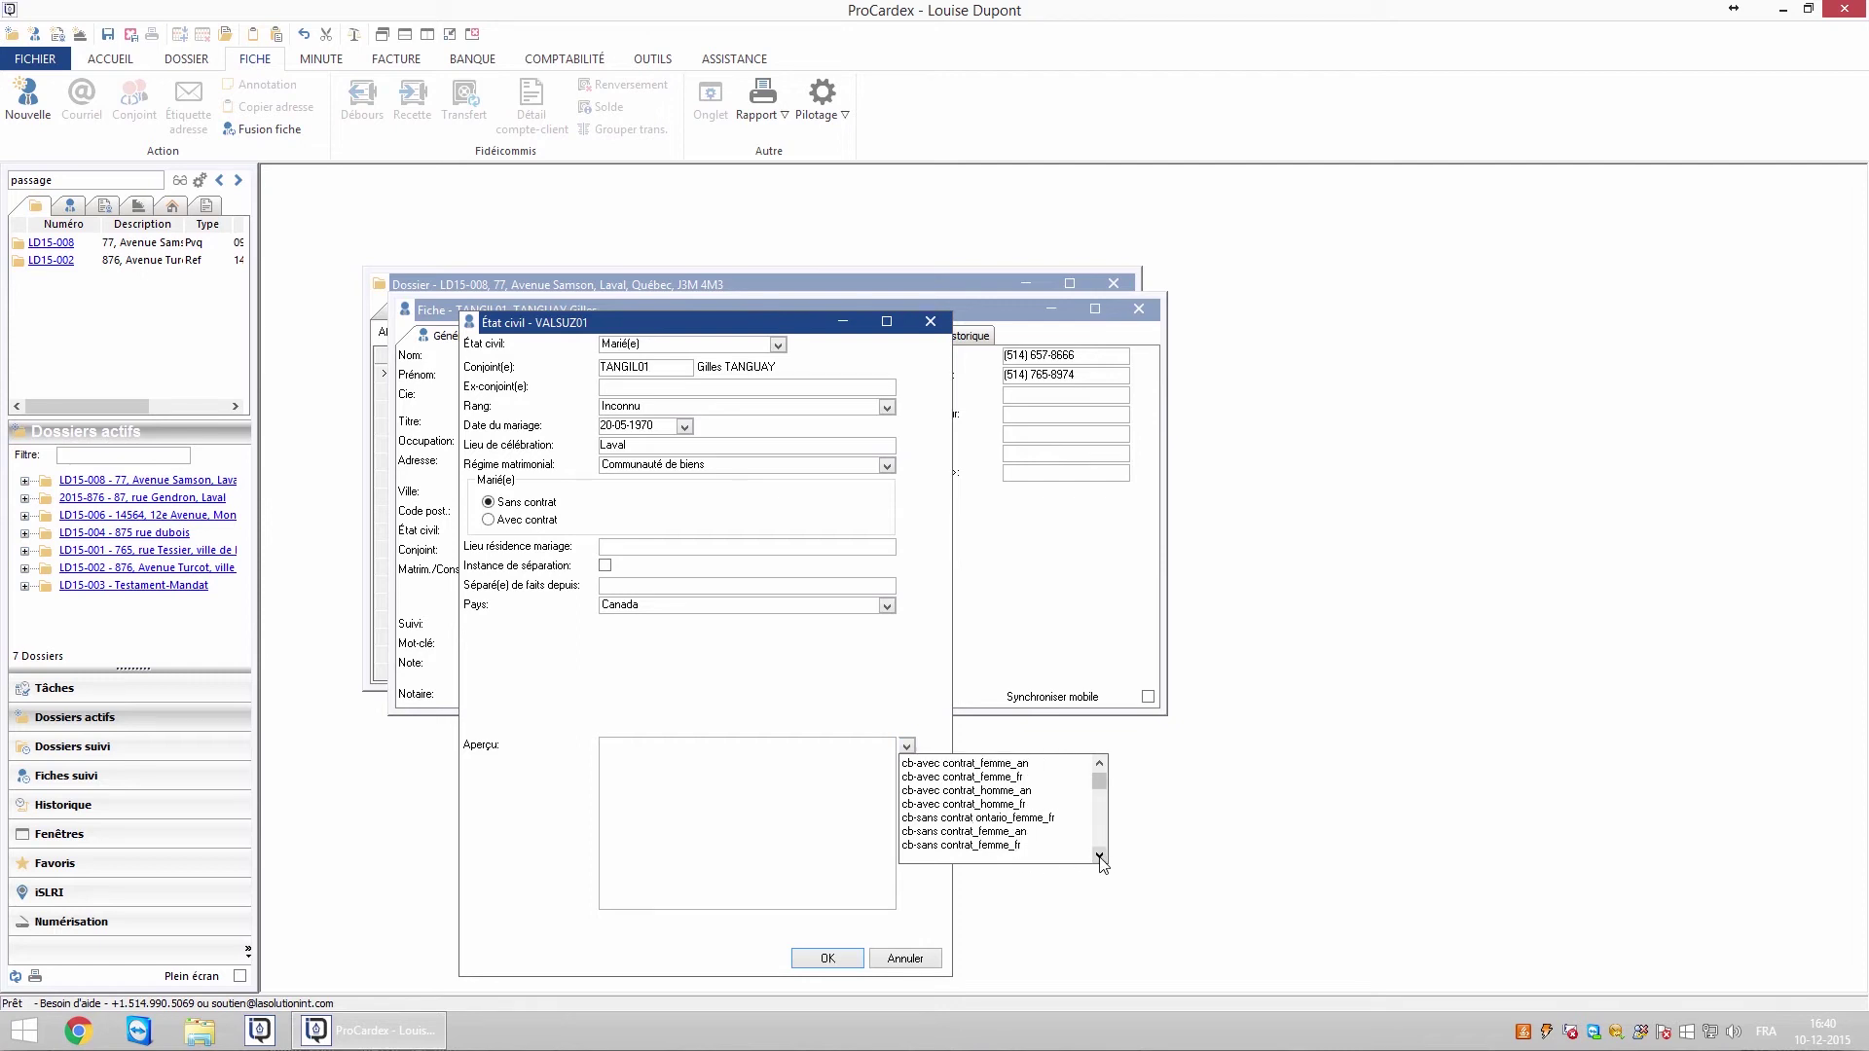
{"action": "left_click", "coordinate": [978, 853]}
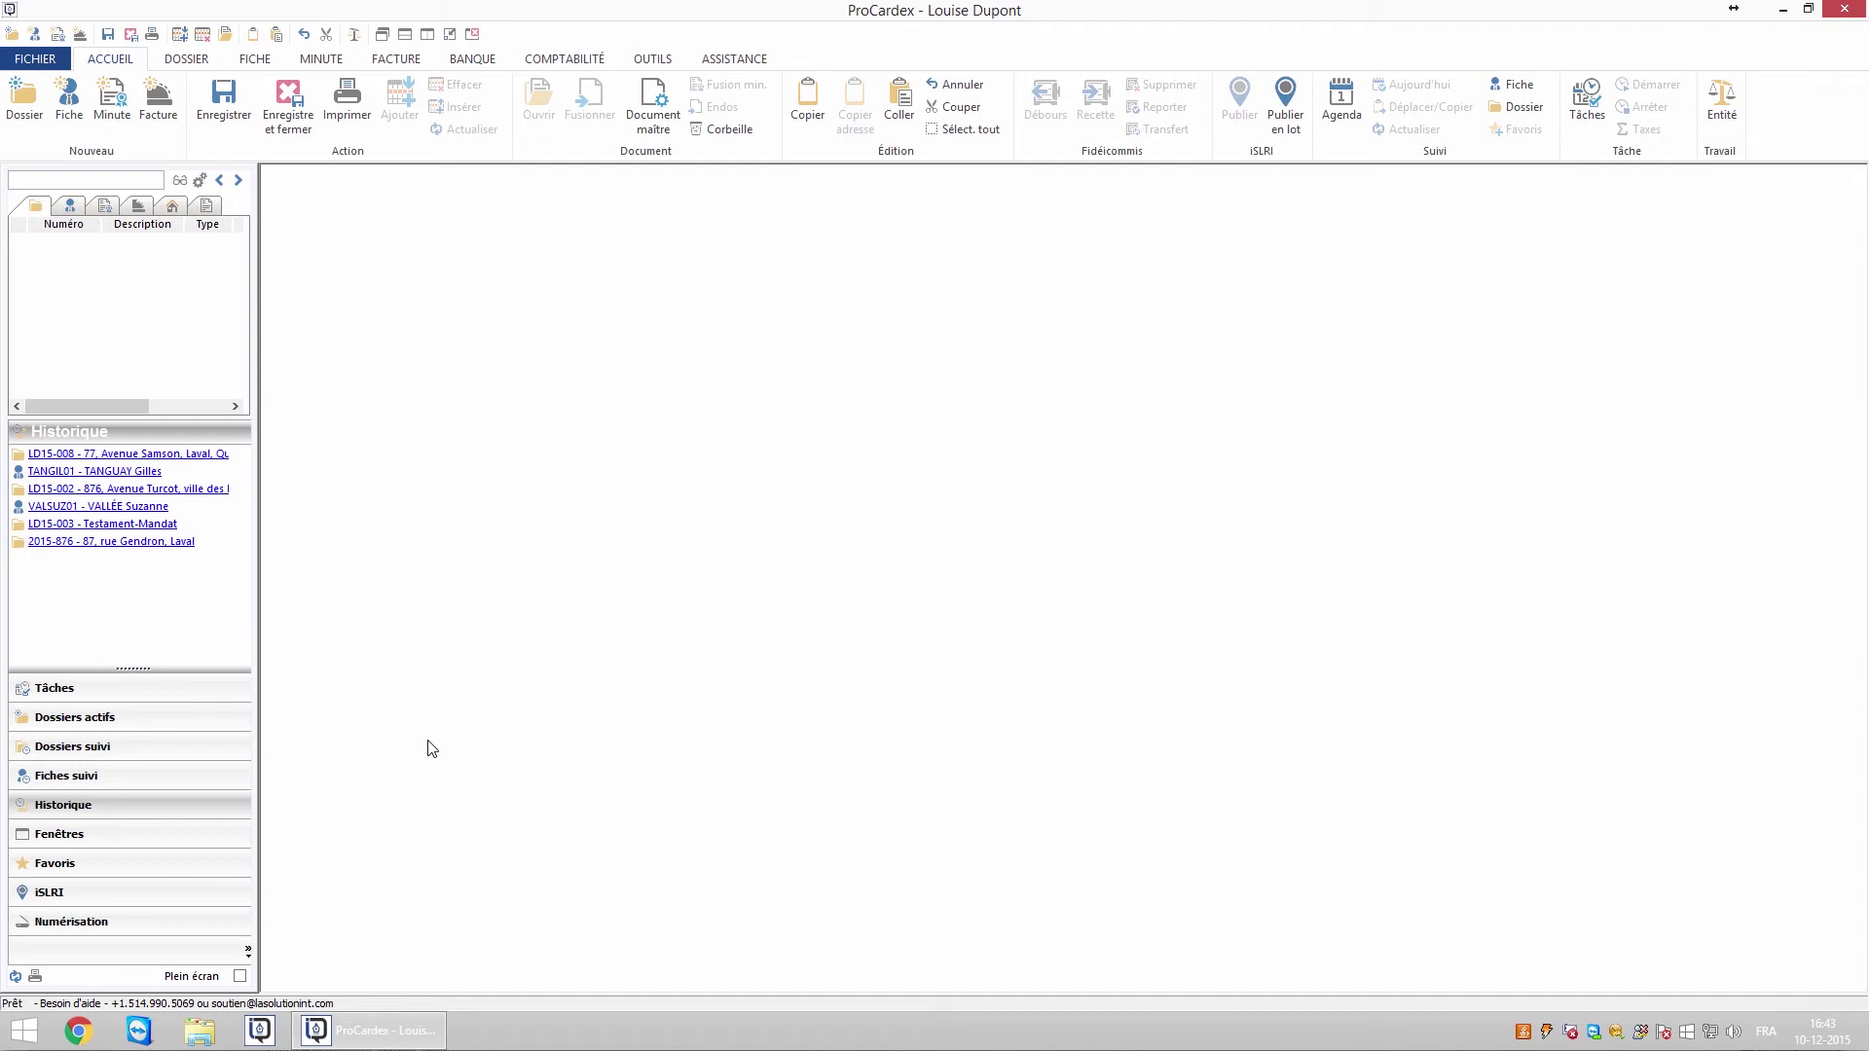
Reopen the client's record and drag the scanned permit from Numérisation into Image 1
{"action": "left_click", "coordinate": [104, 471]}
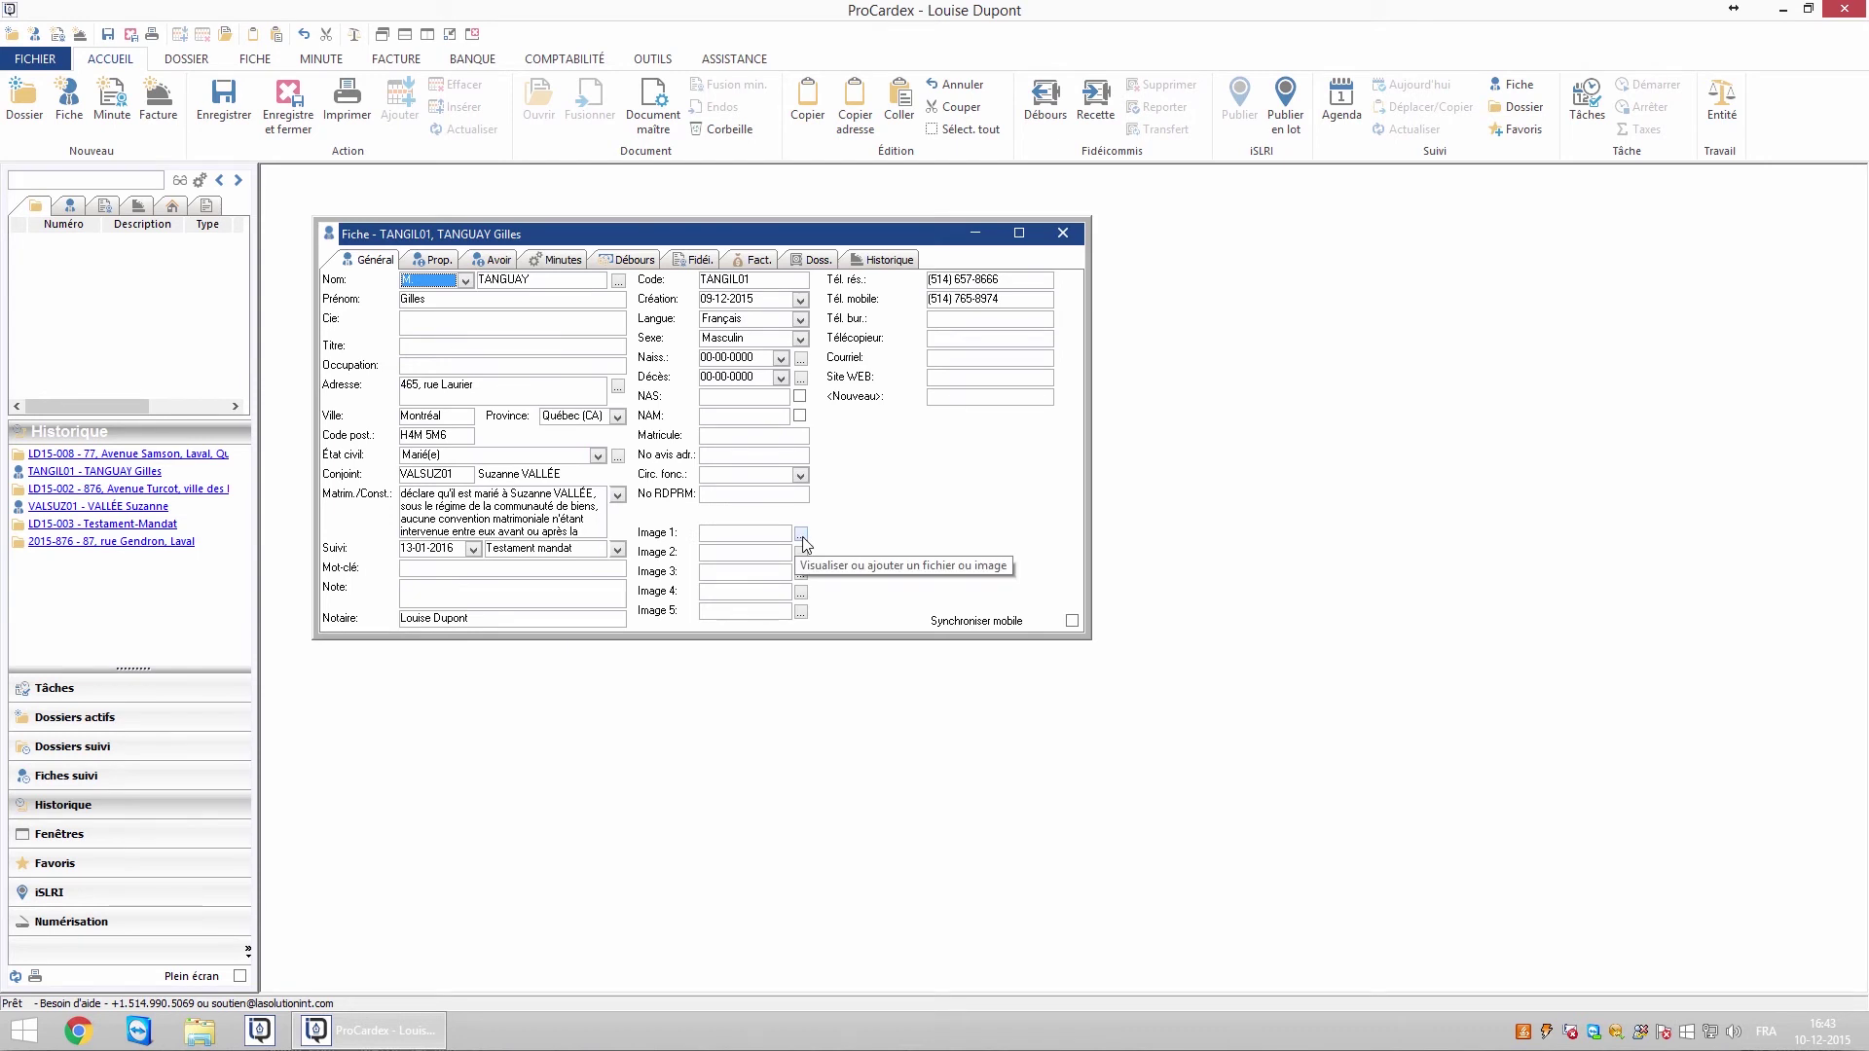
{"action": "left_click", "coordinate": [801, 535]}
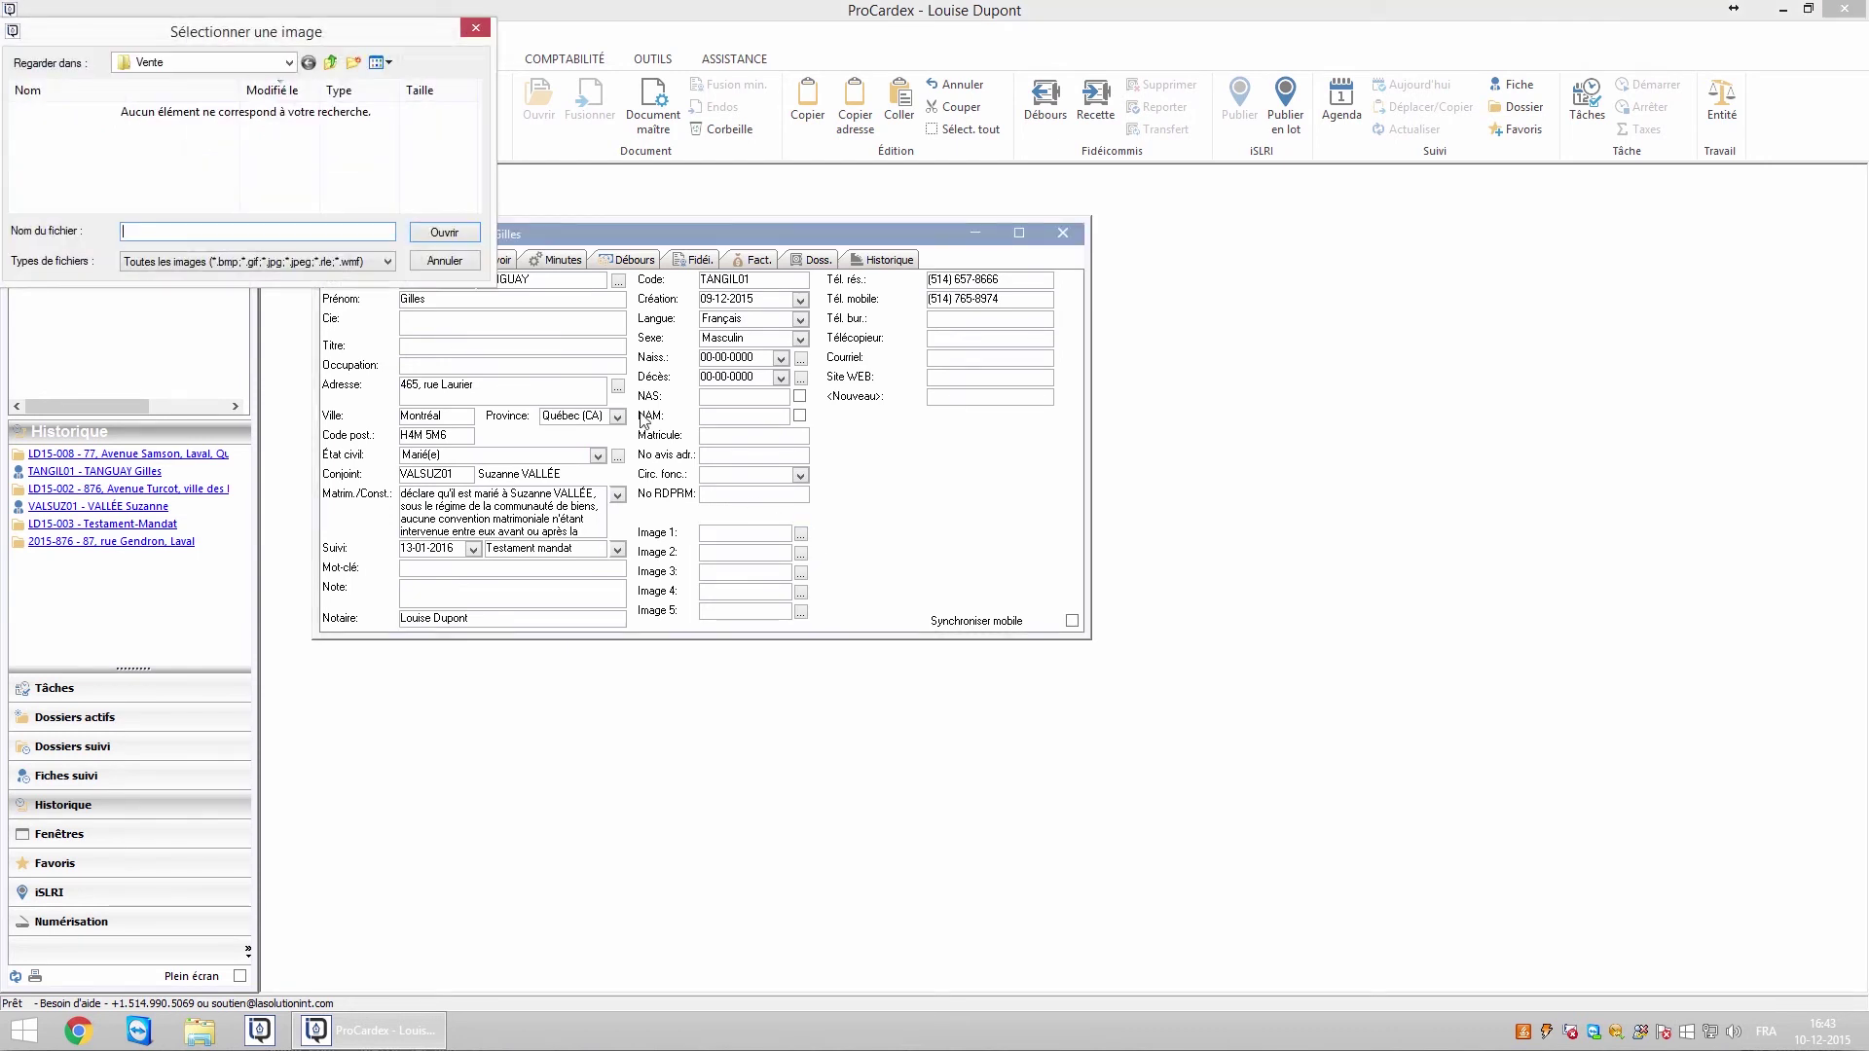
{"action": "left_click", "coordinate": [445, 261]}
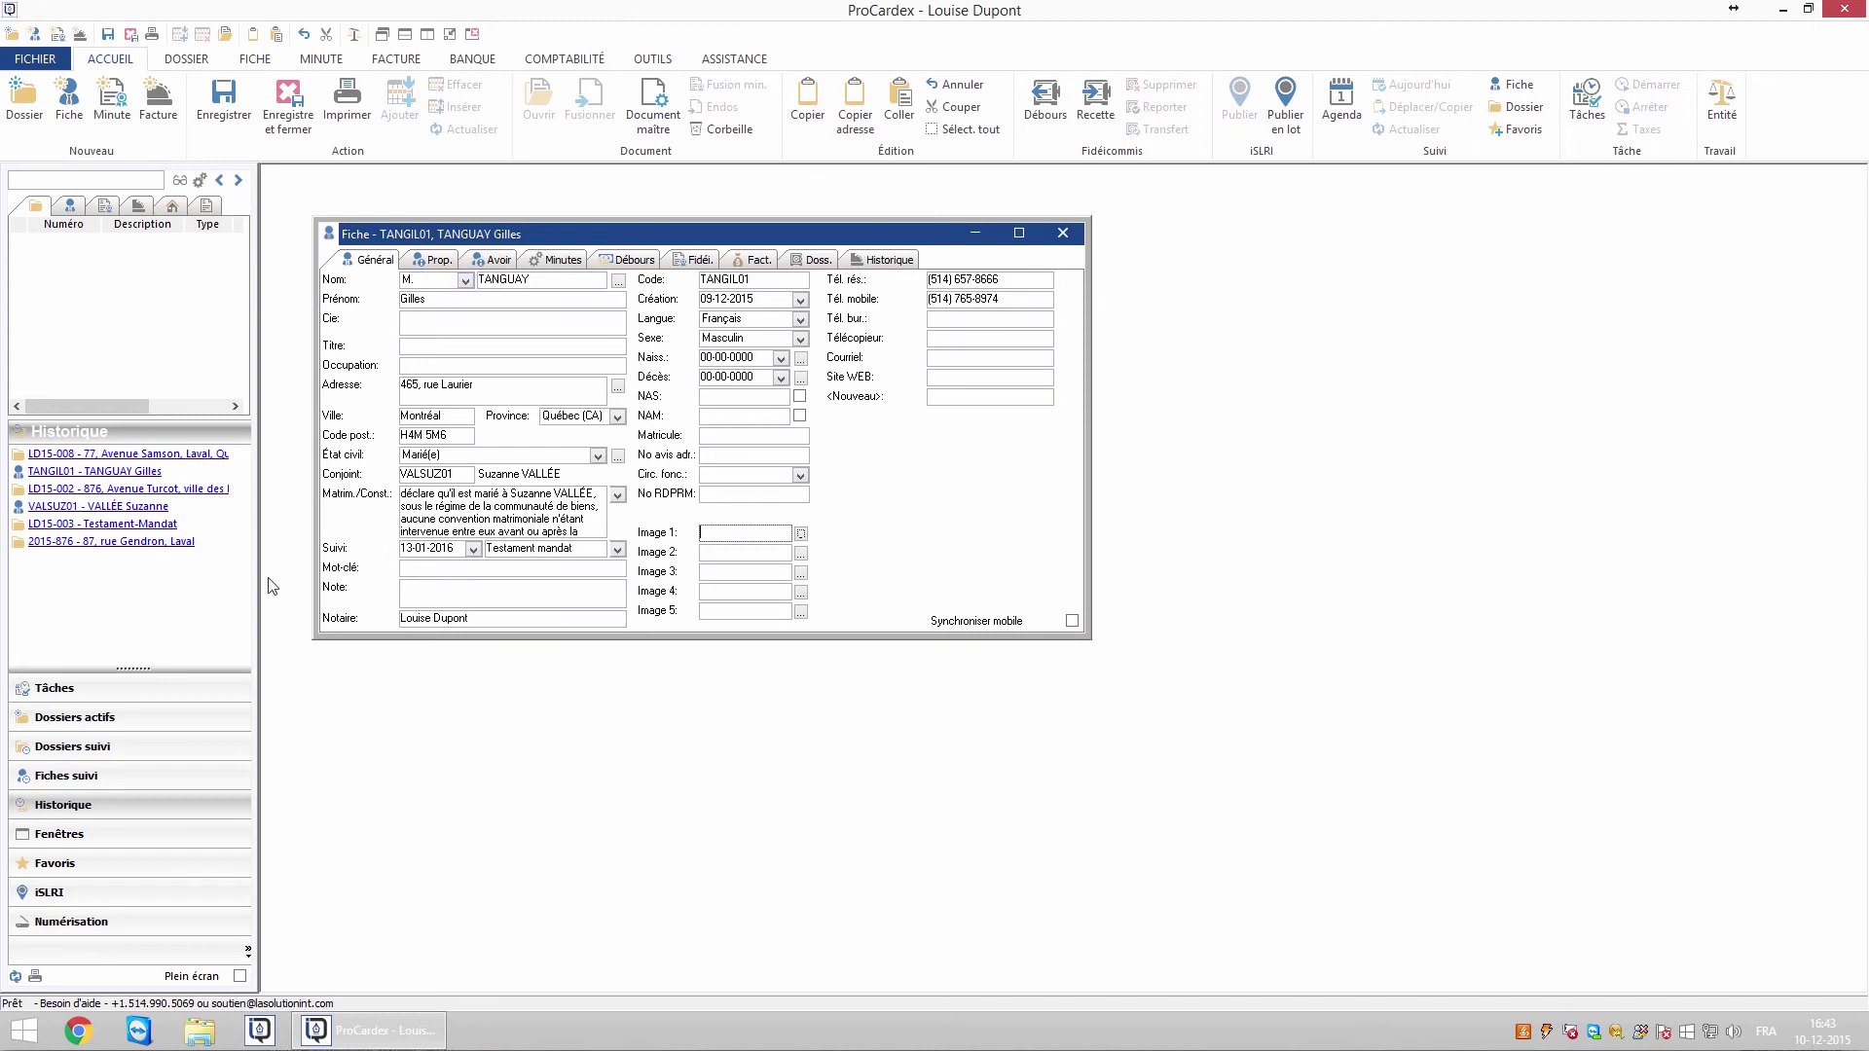
{"action": "left_click", "coordinate": [113, 926]}
{"action": "left_click_drag", "start_coordinate": [167, 545], "coordinate": [720, 533]}
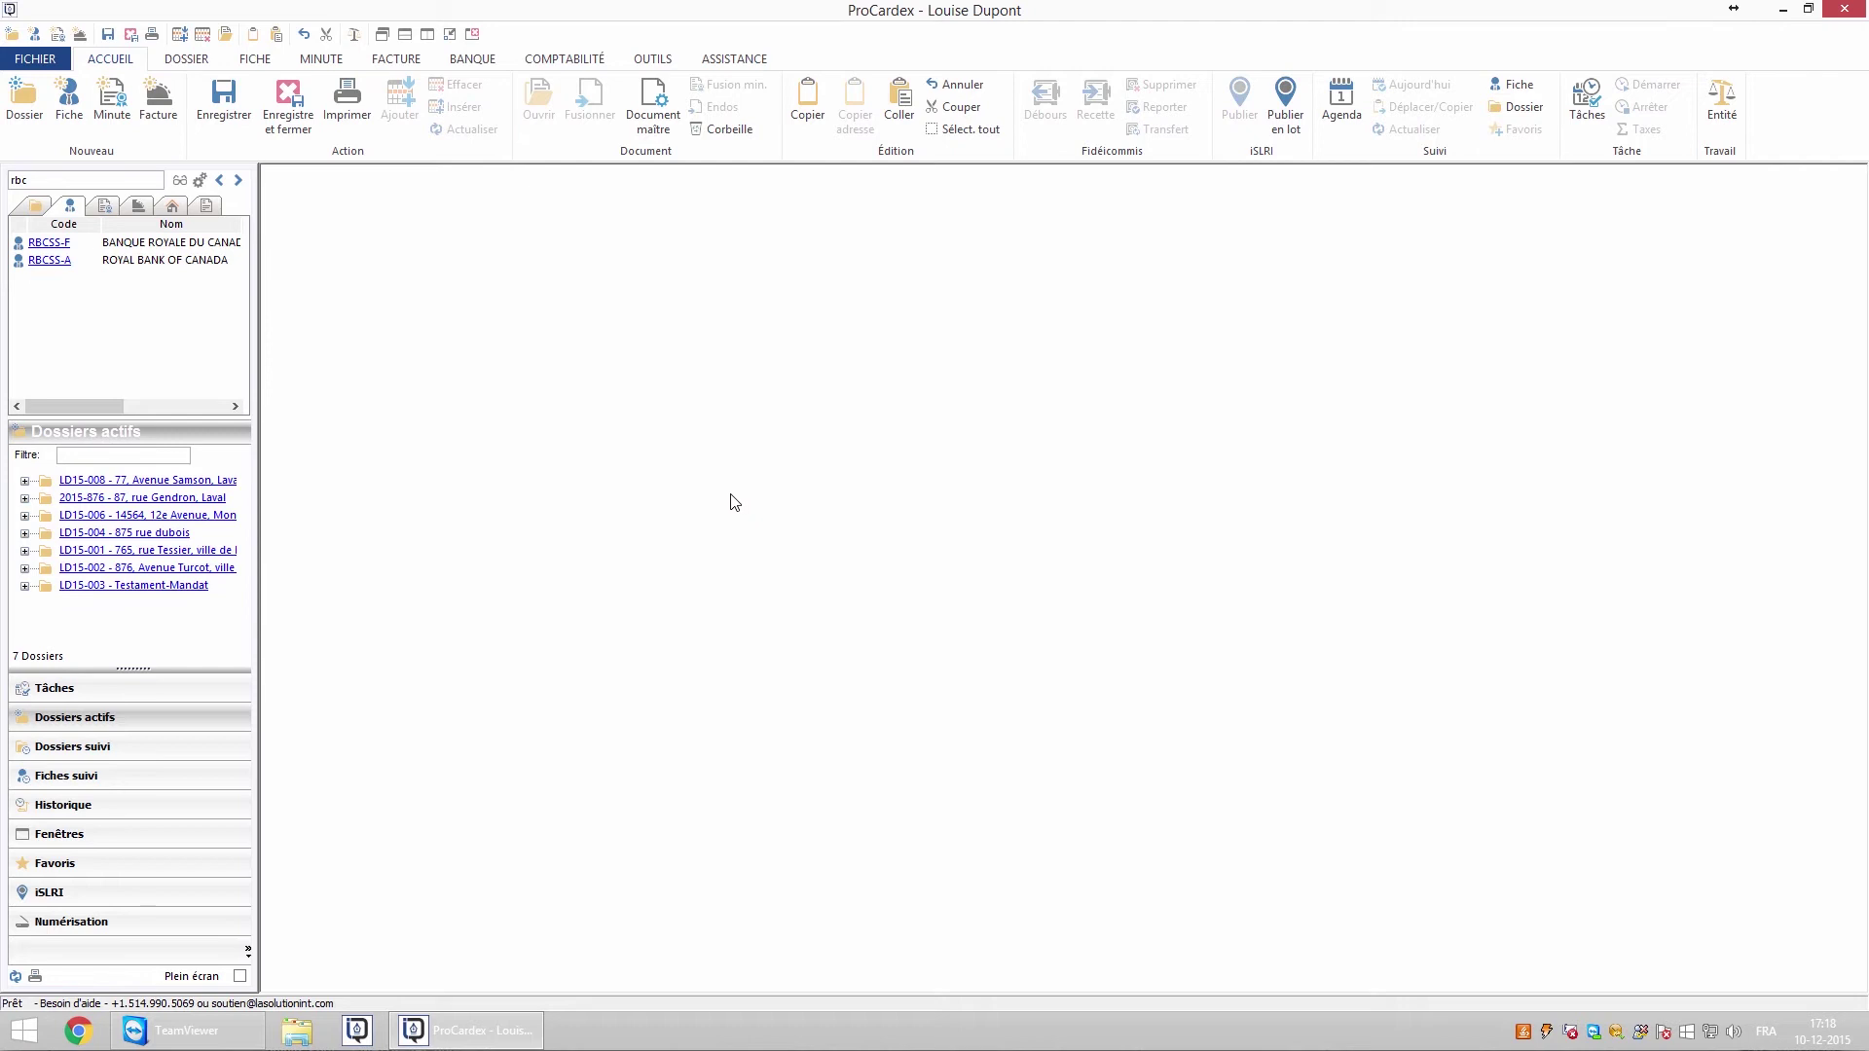
Open the Banque Royale du Canada record and visit its website link
{"action": "left_click", "coordinate": [49, 242]}
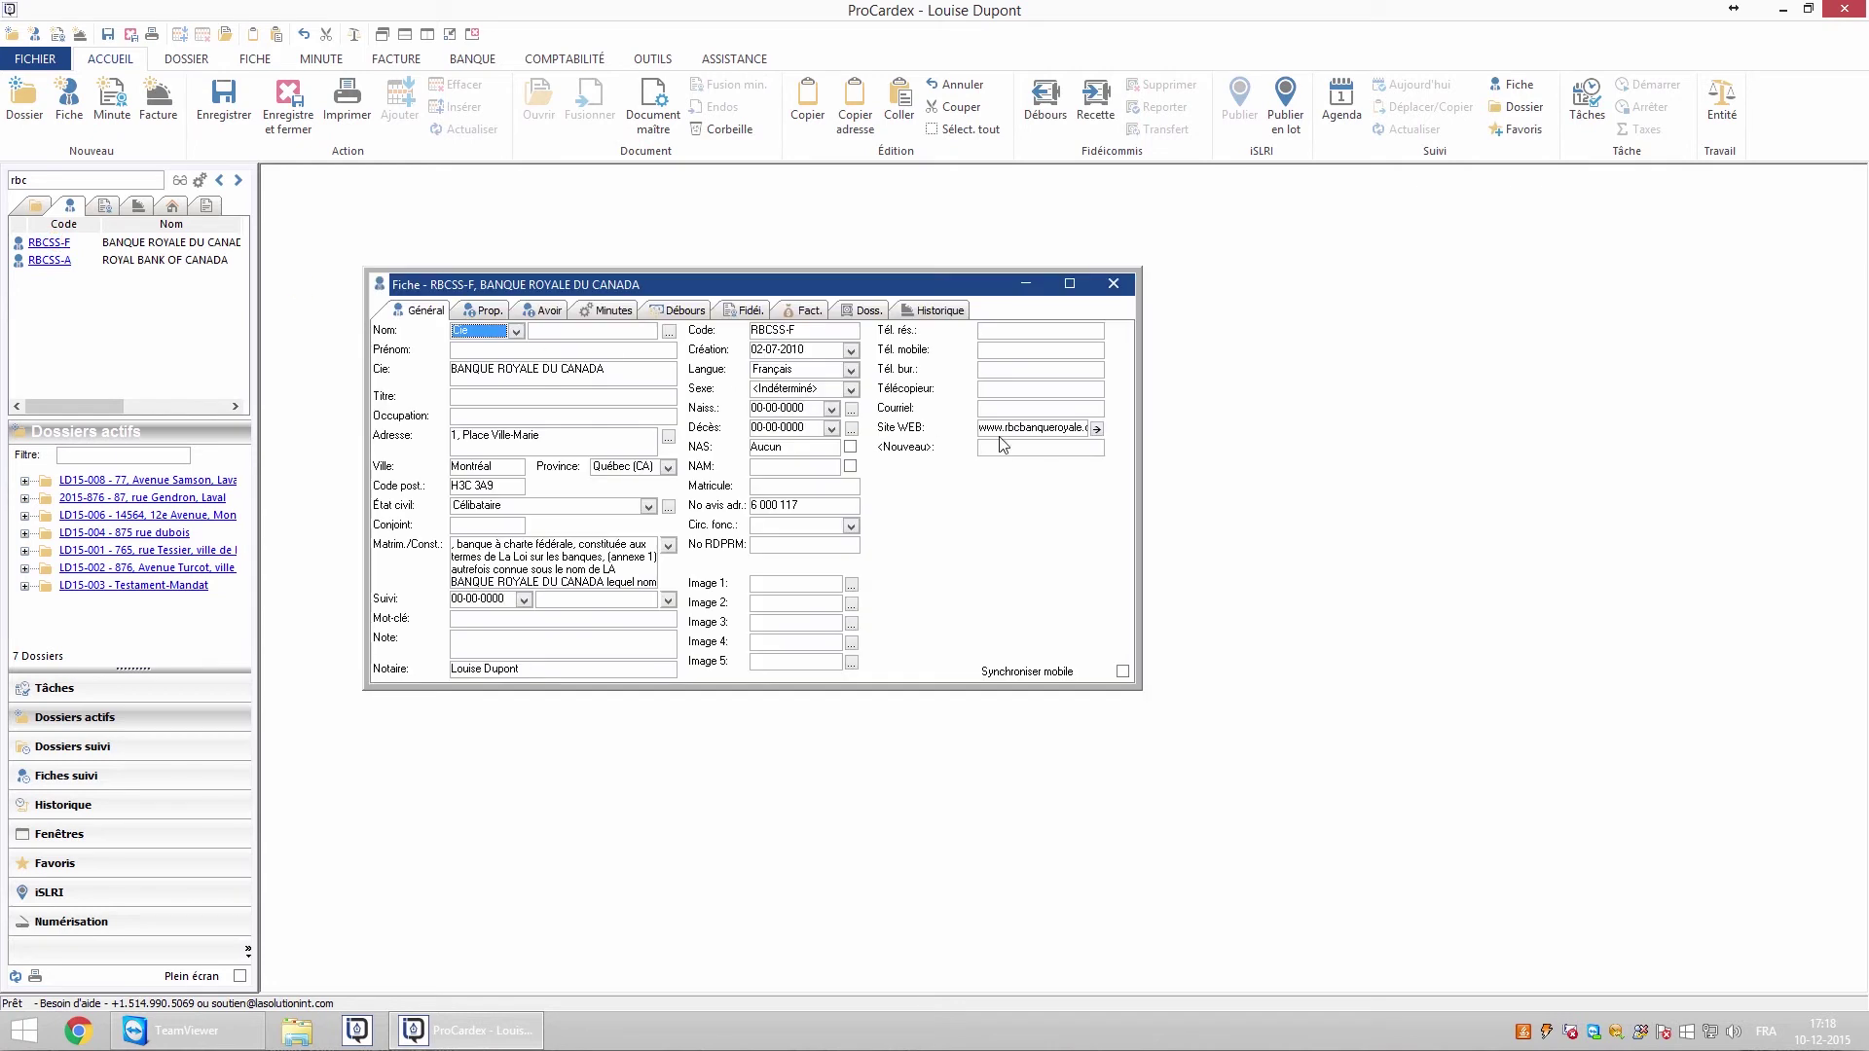
{"action": "left_click", "coordinate": [922, 451]}
{"action": "left_click", "coordinate": [1015, 490]}
{"action": "left_click", "coordinate": [1097, 429]}
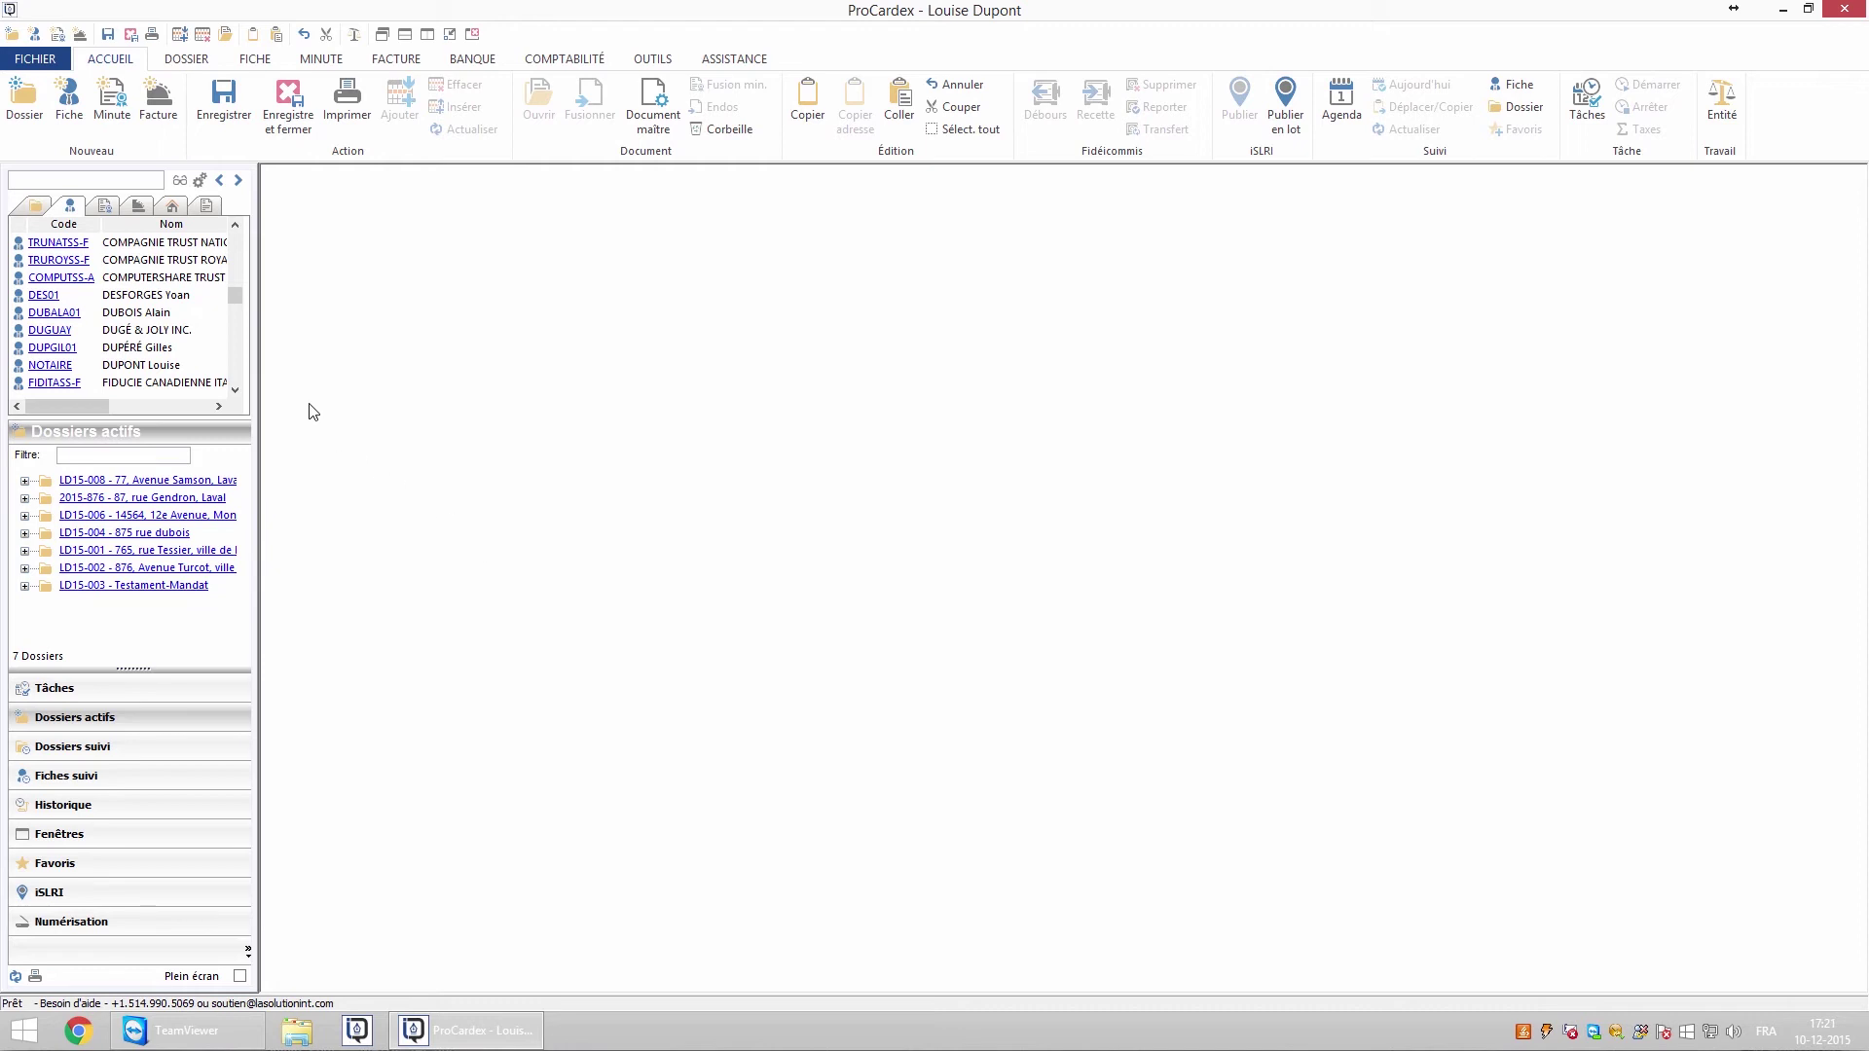
Set the DUGÉ & JOLY INC. record's fiche type to Corporation-Fédérale
{"action": "left_click", "coordinate": [58, 331]}
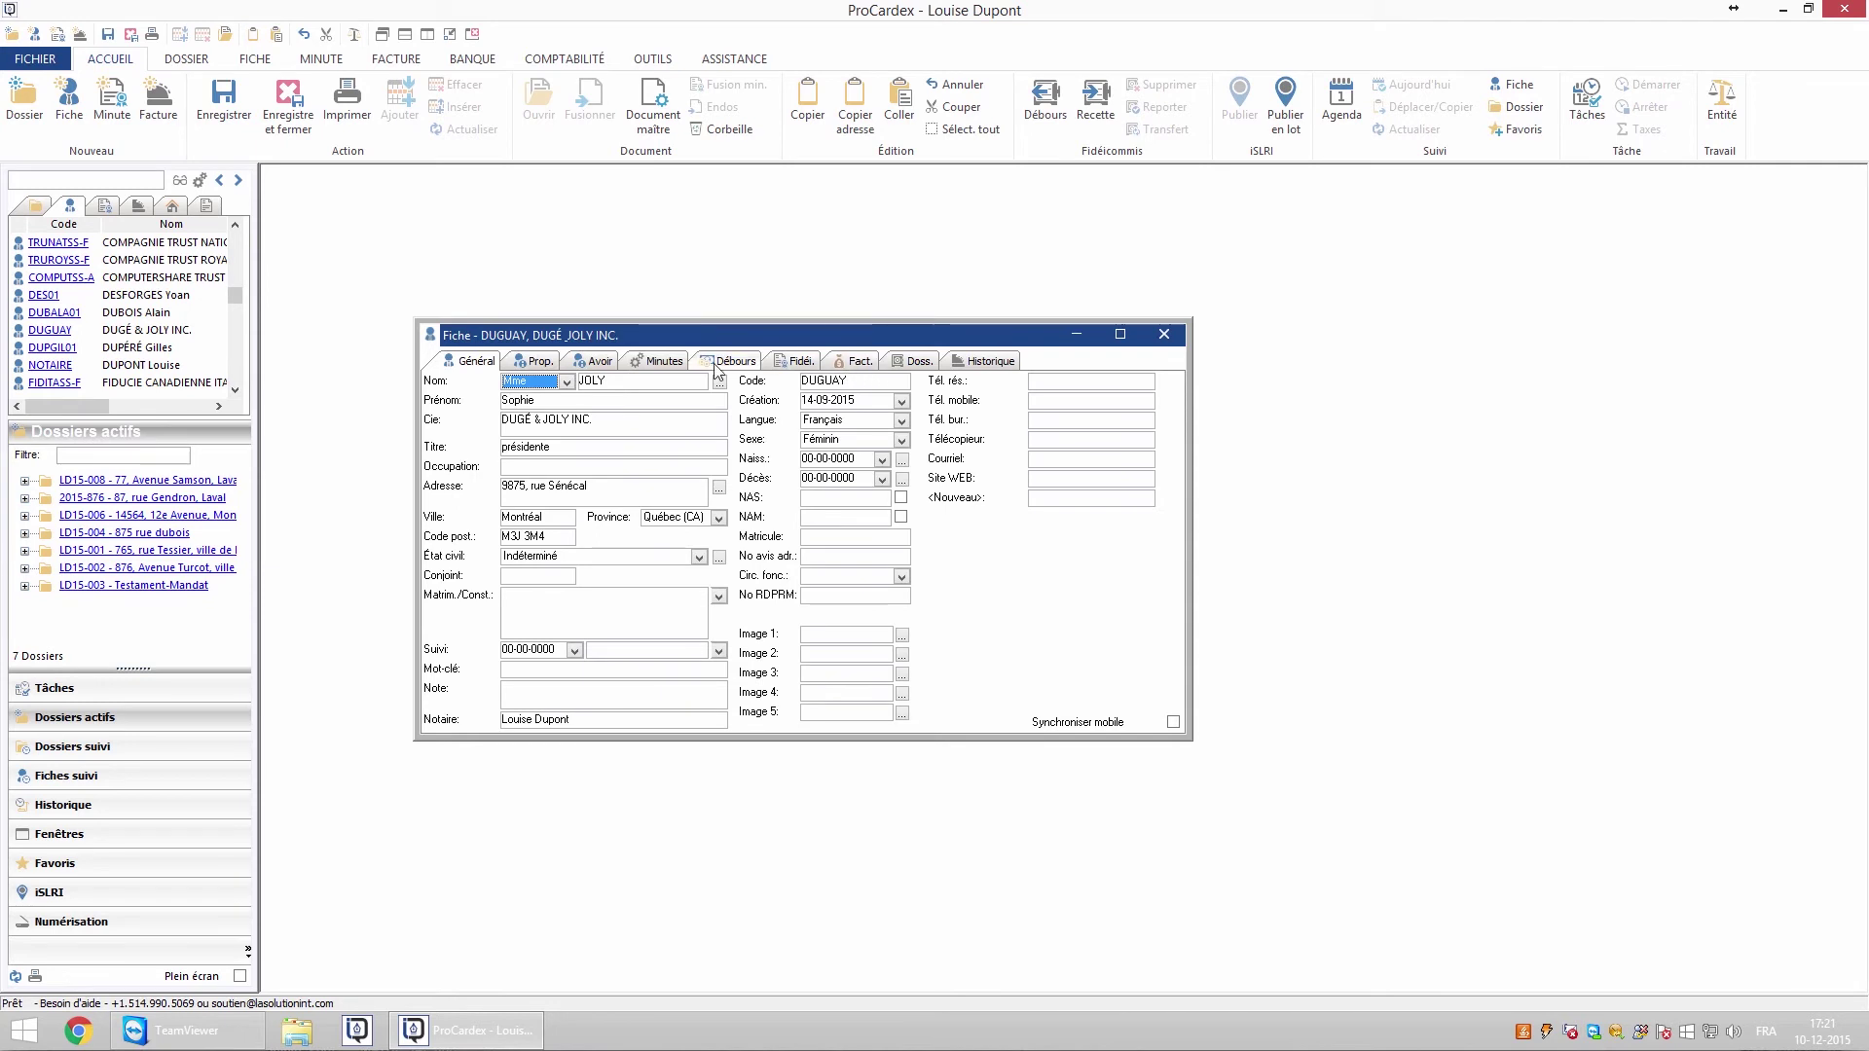
{"action": "left_click", "coordinate": [541, 362]}
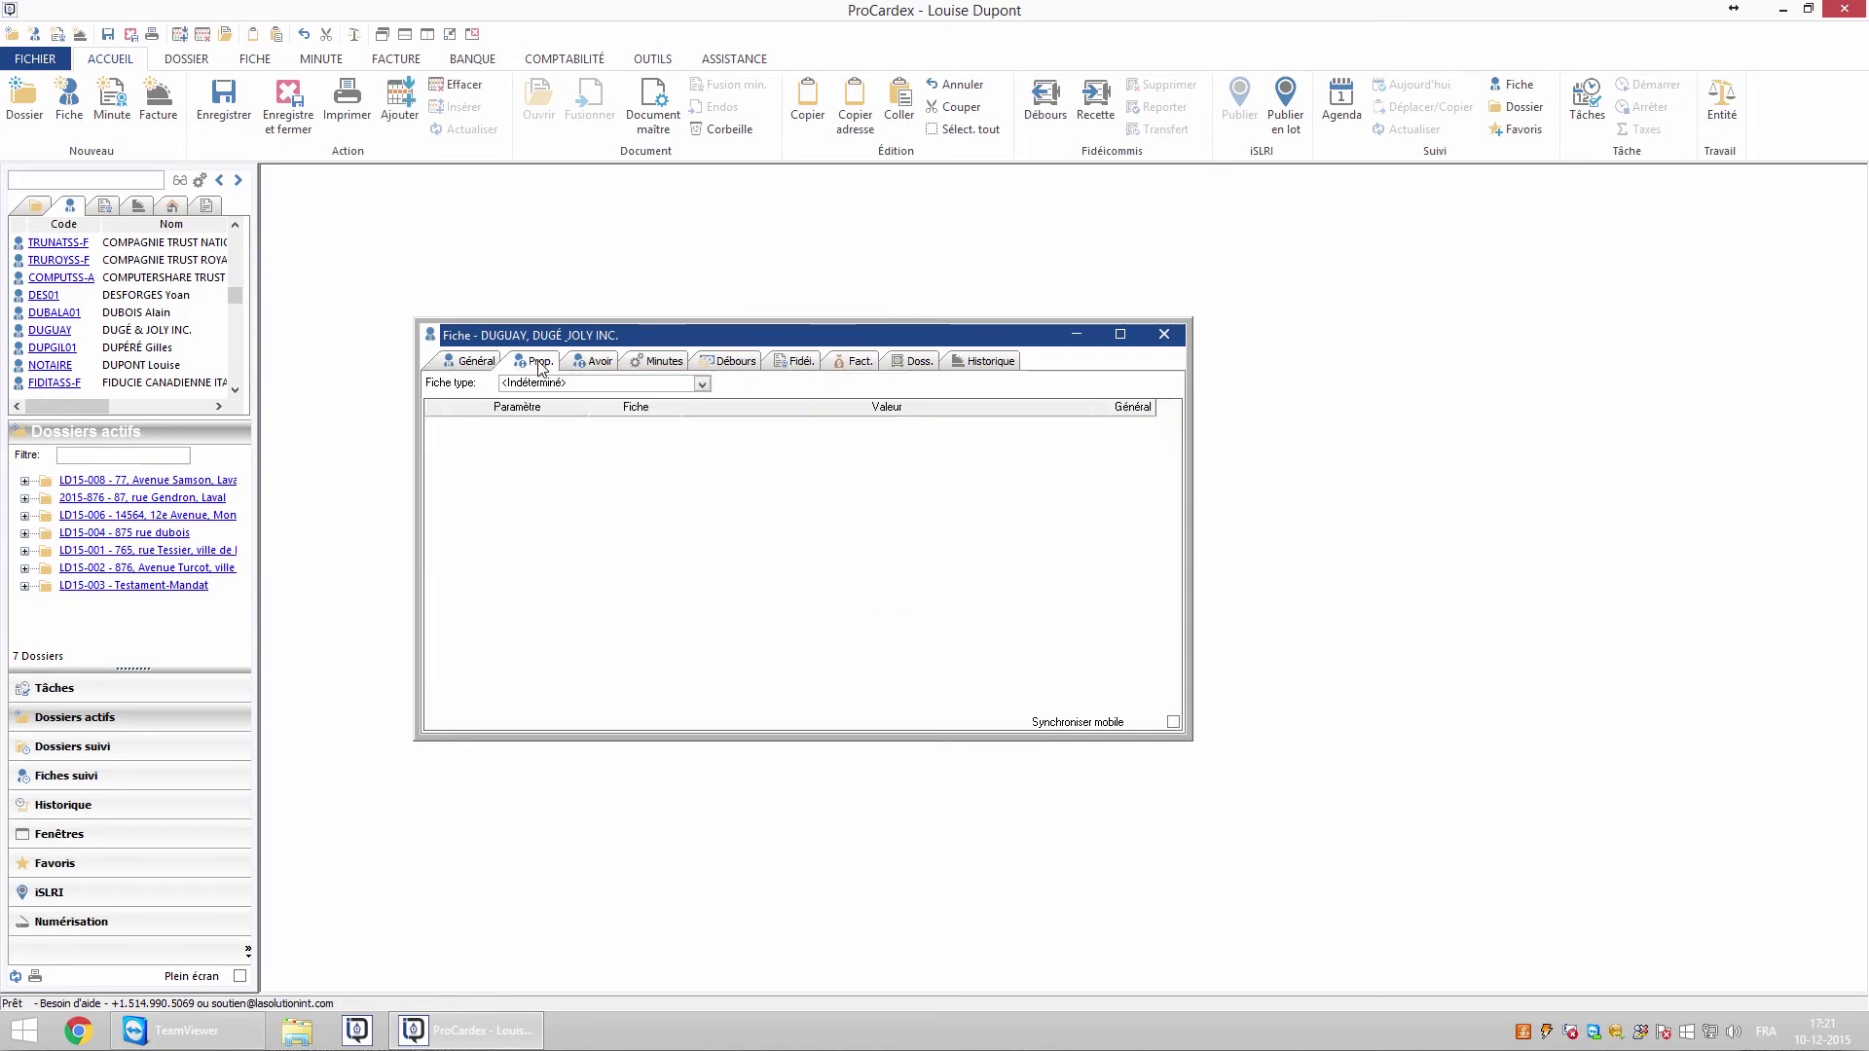
{"action": "left_click", "coordinate": [701, 383]}
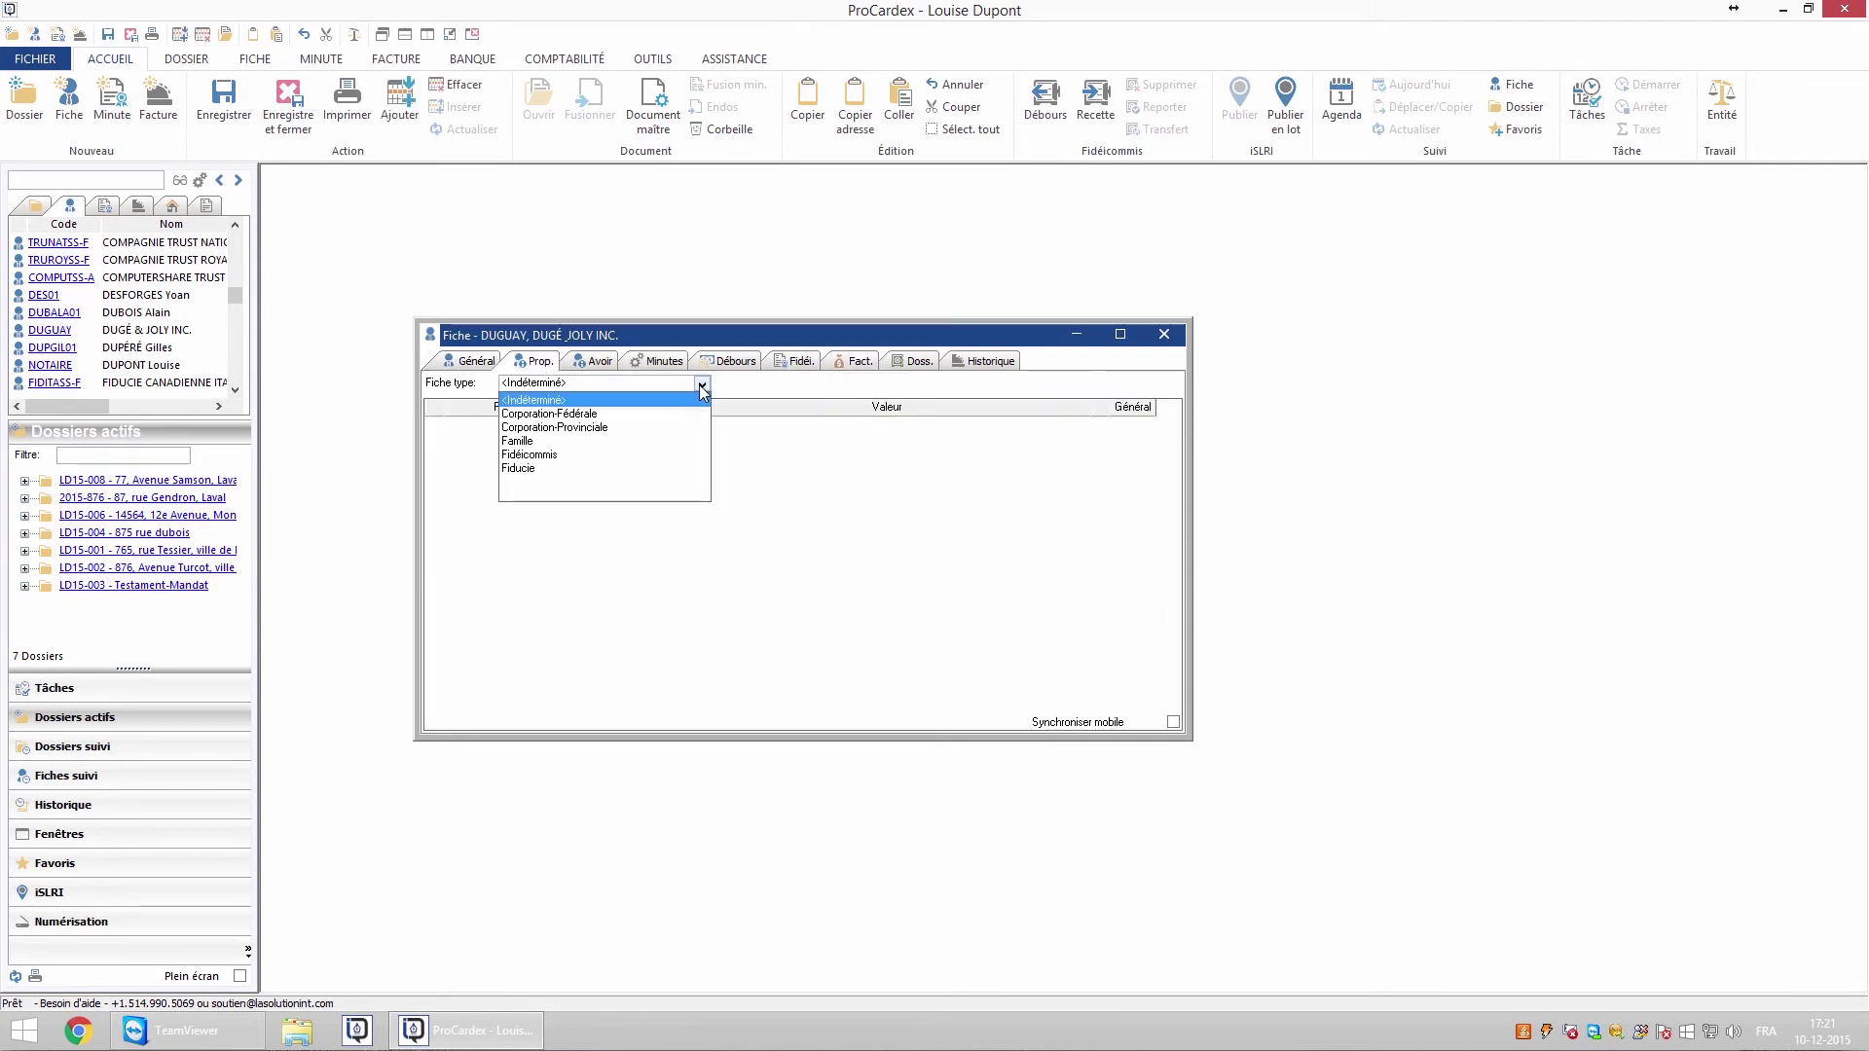
{"action": "left_click", "coordinate": [572, 415]}
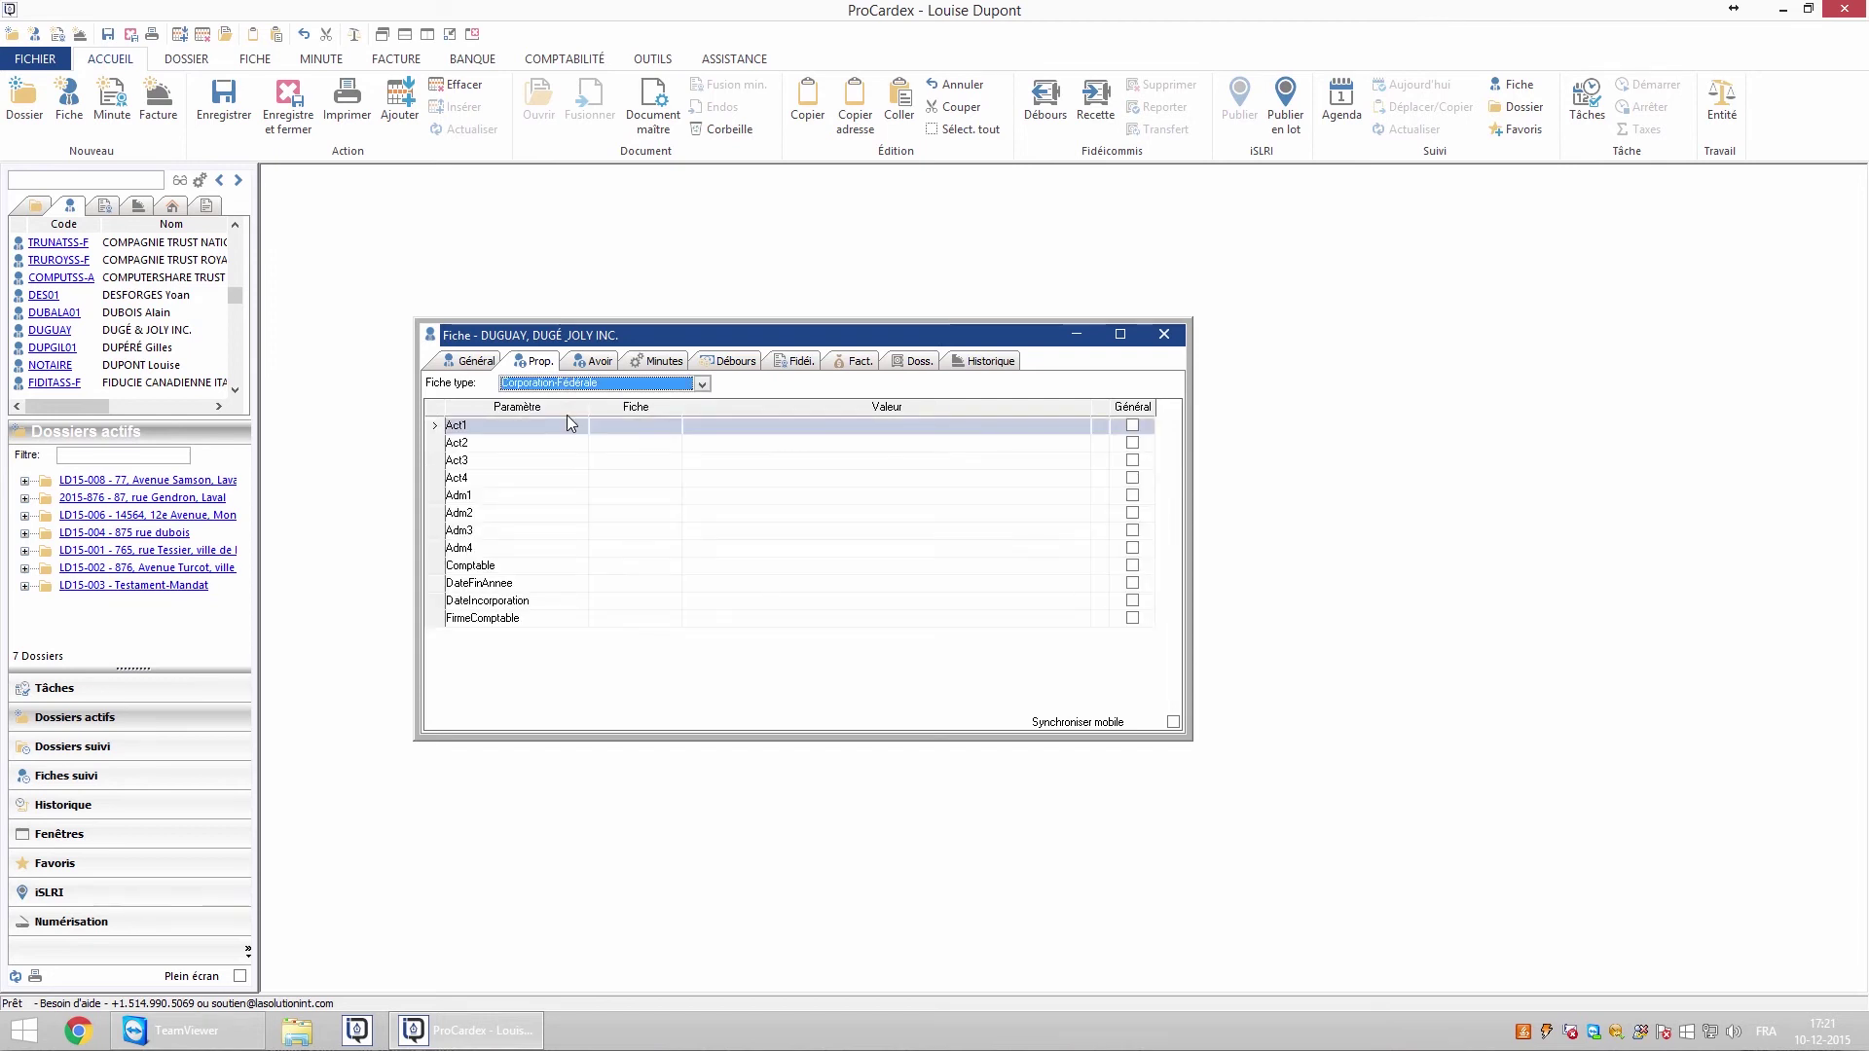
Link a contact record to Act1 and enter the accountant's name as Comptable
{"action": "left_click", "coordinate": [624, 426]}
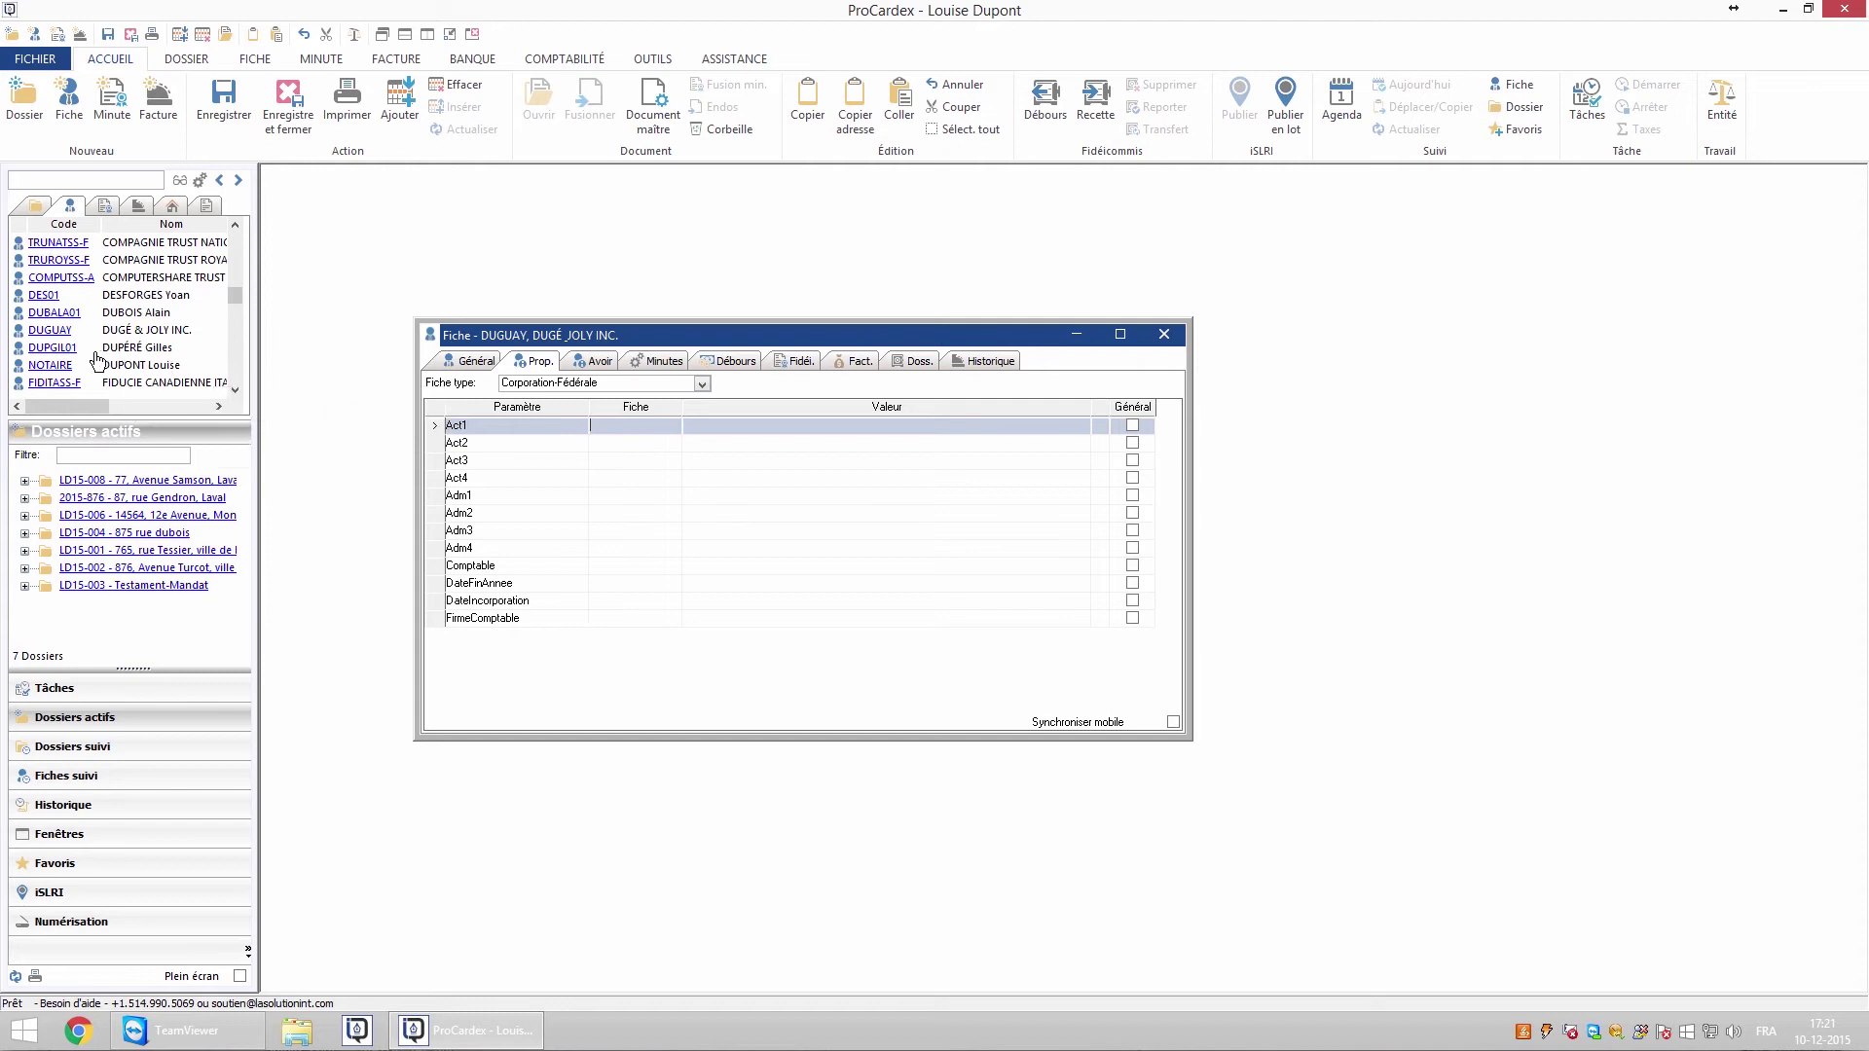
{"action": "left_click_drag", "start_coordinate": [628, 436], "coordinate": [620, 429]}
{"action": "left_click", "coordinate": [705, 567]}
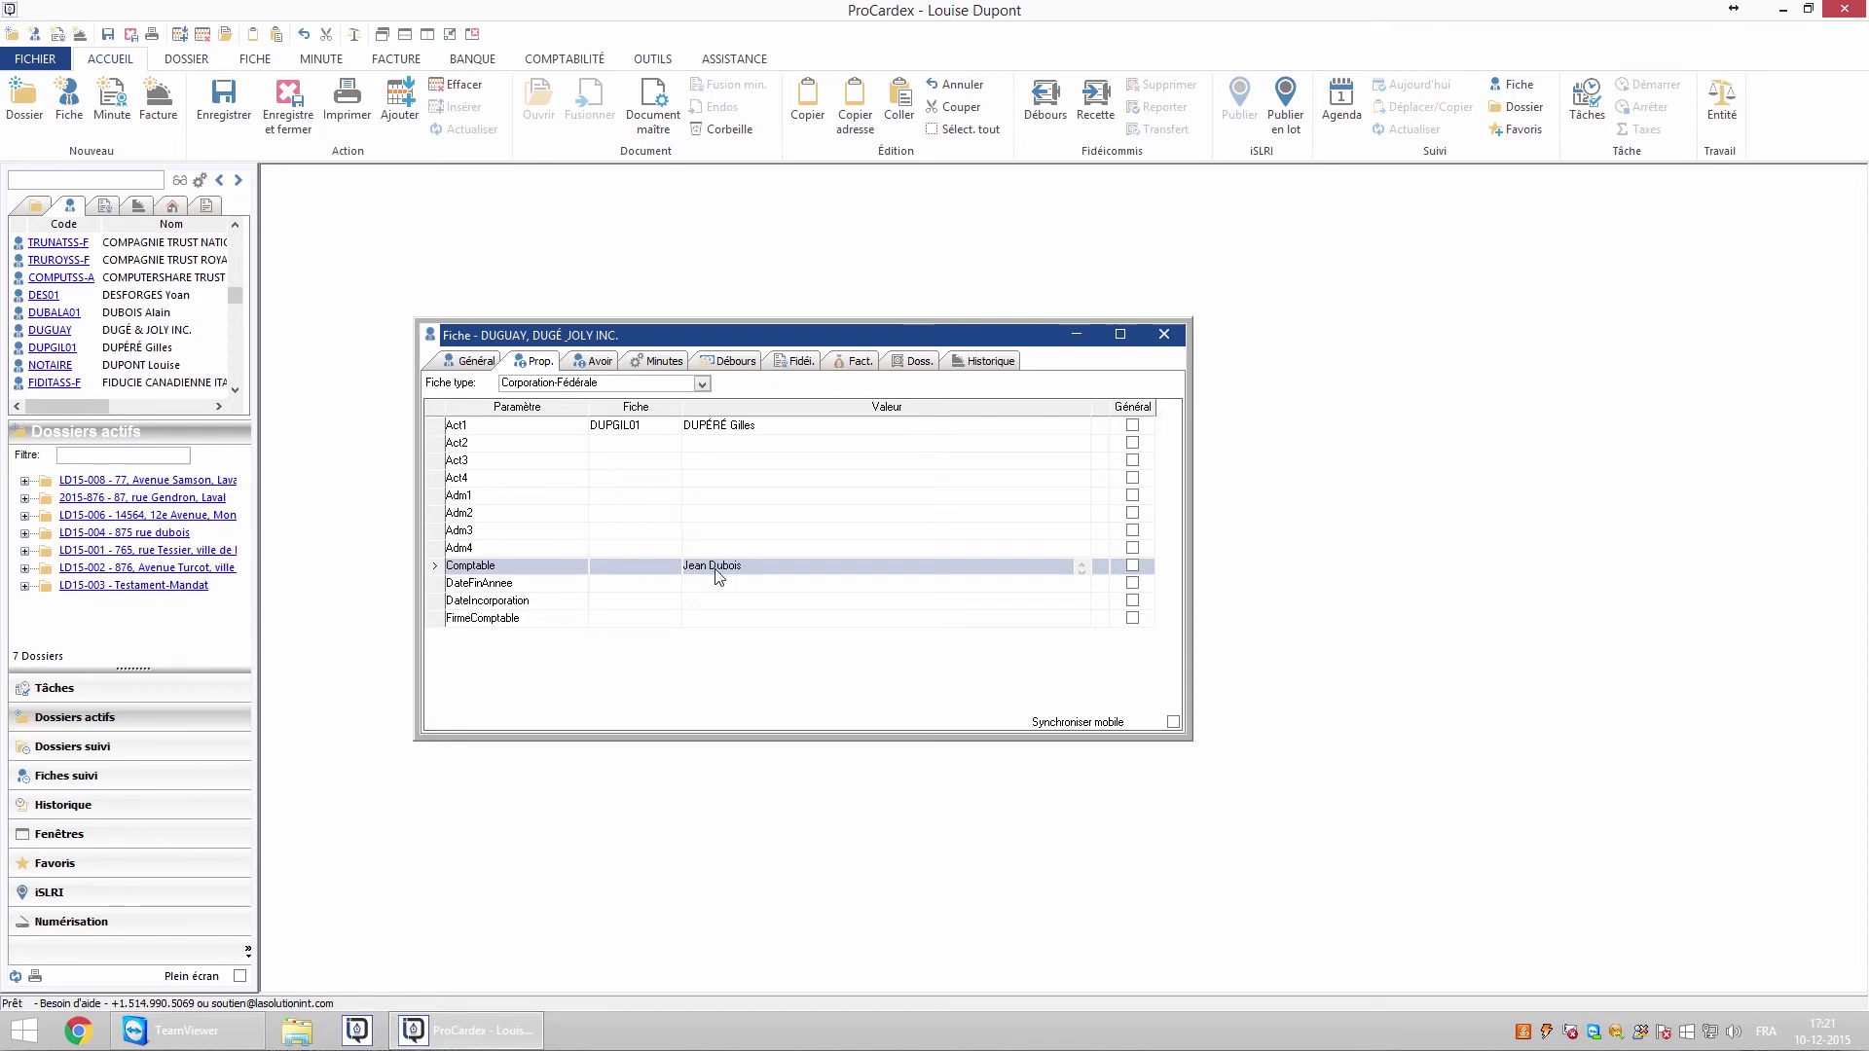
{"action": "key", "text": "Return"}
Display Act1 and Comptable on the general page and return to it
{"action": "left_click", "coordinate": [737, 559]}
{"action": "left_click", "coordinate": [1132, 426]}
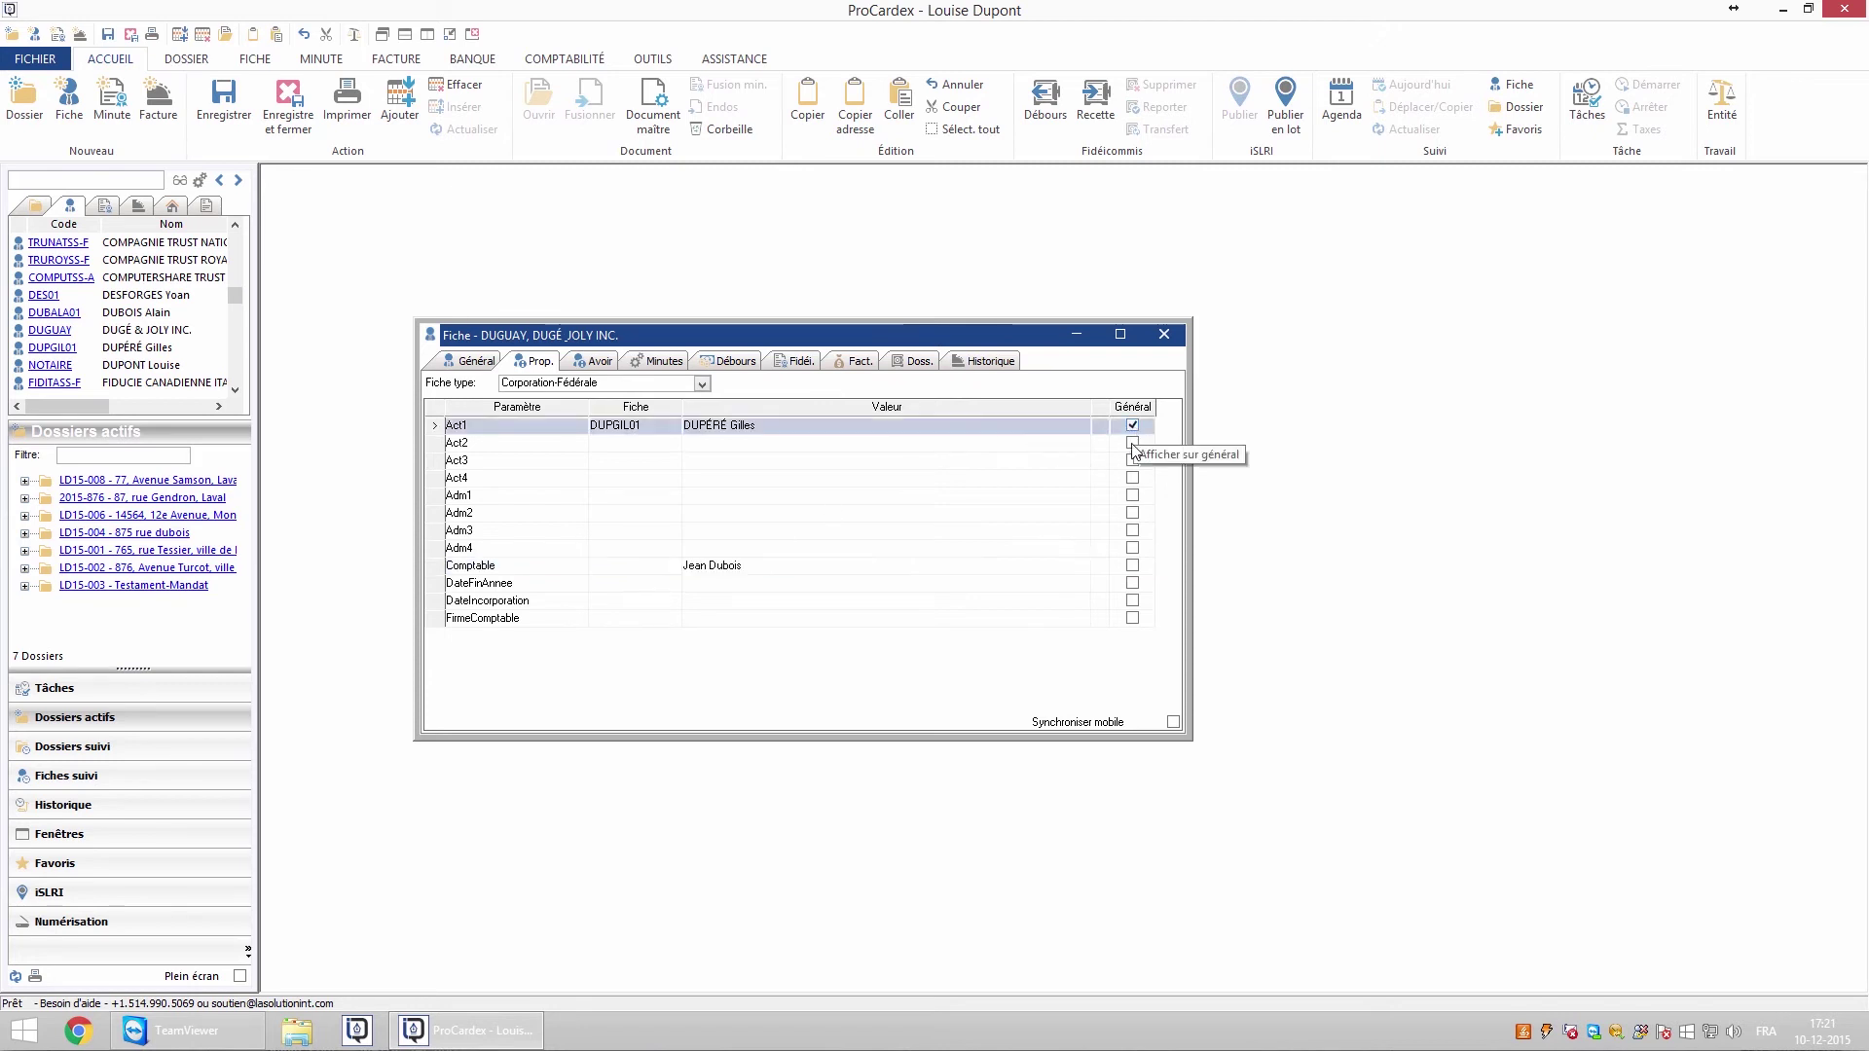
{"action": "left_click", "coordinate": [1133, 565]}
{"action": "left_click", "coordinate": [474, 362]}
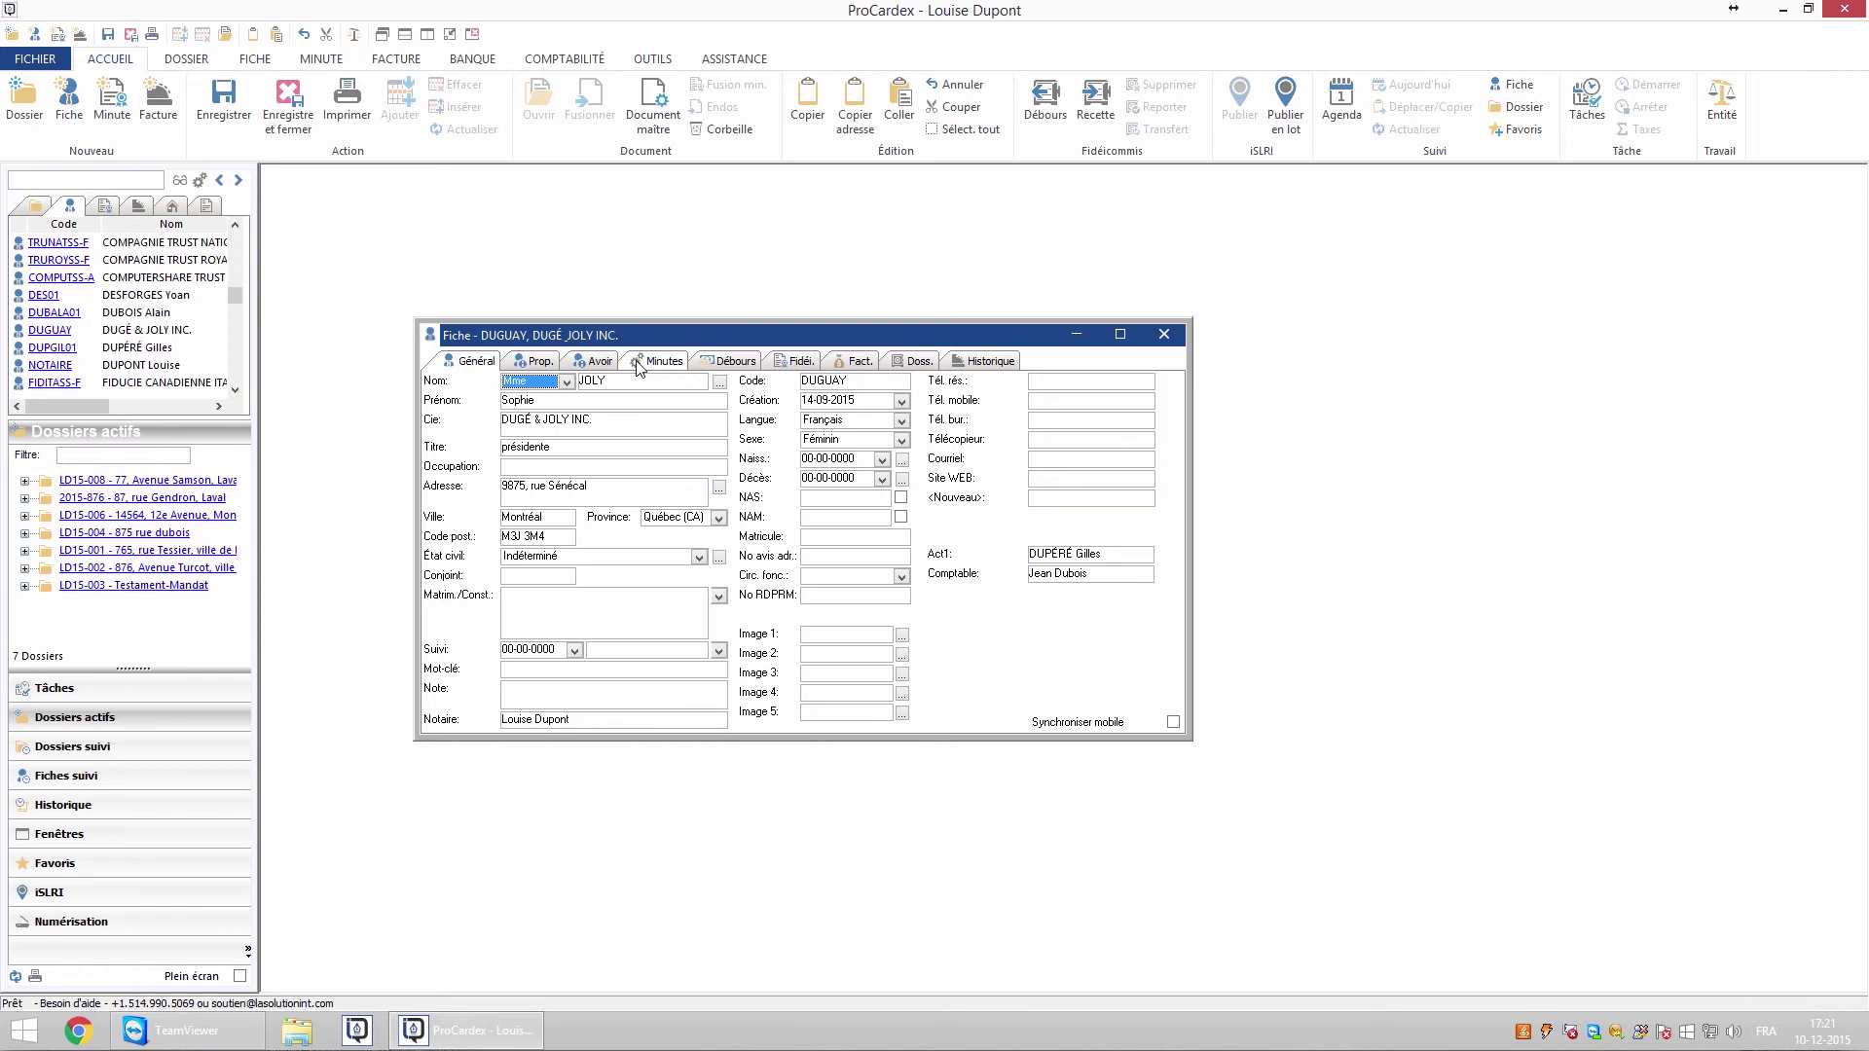
Add a 'Frais de courrier' disbursement of 45 $ with TPS tax
{"action": "left_click", "coordinate": [722, 364]}
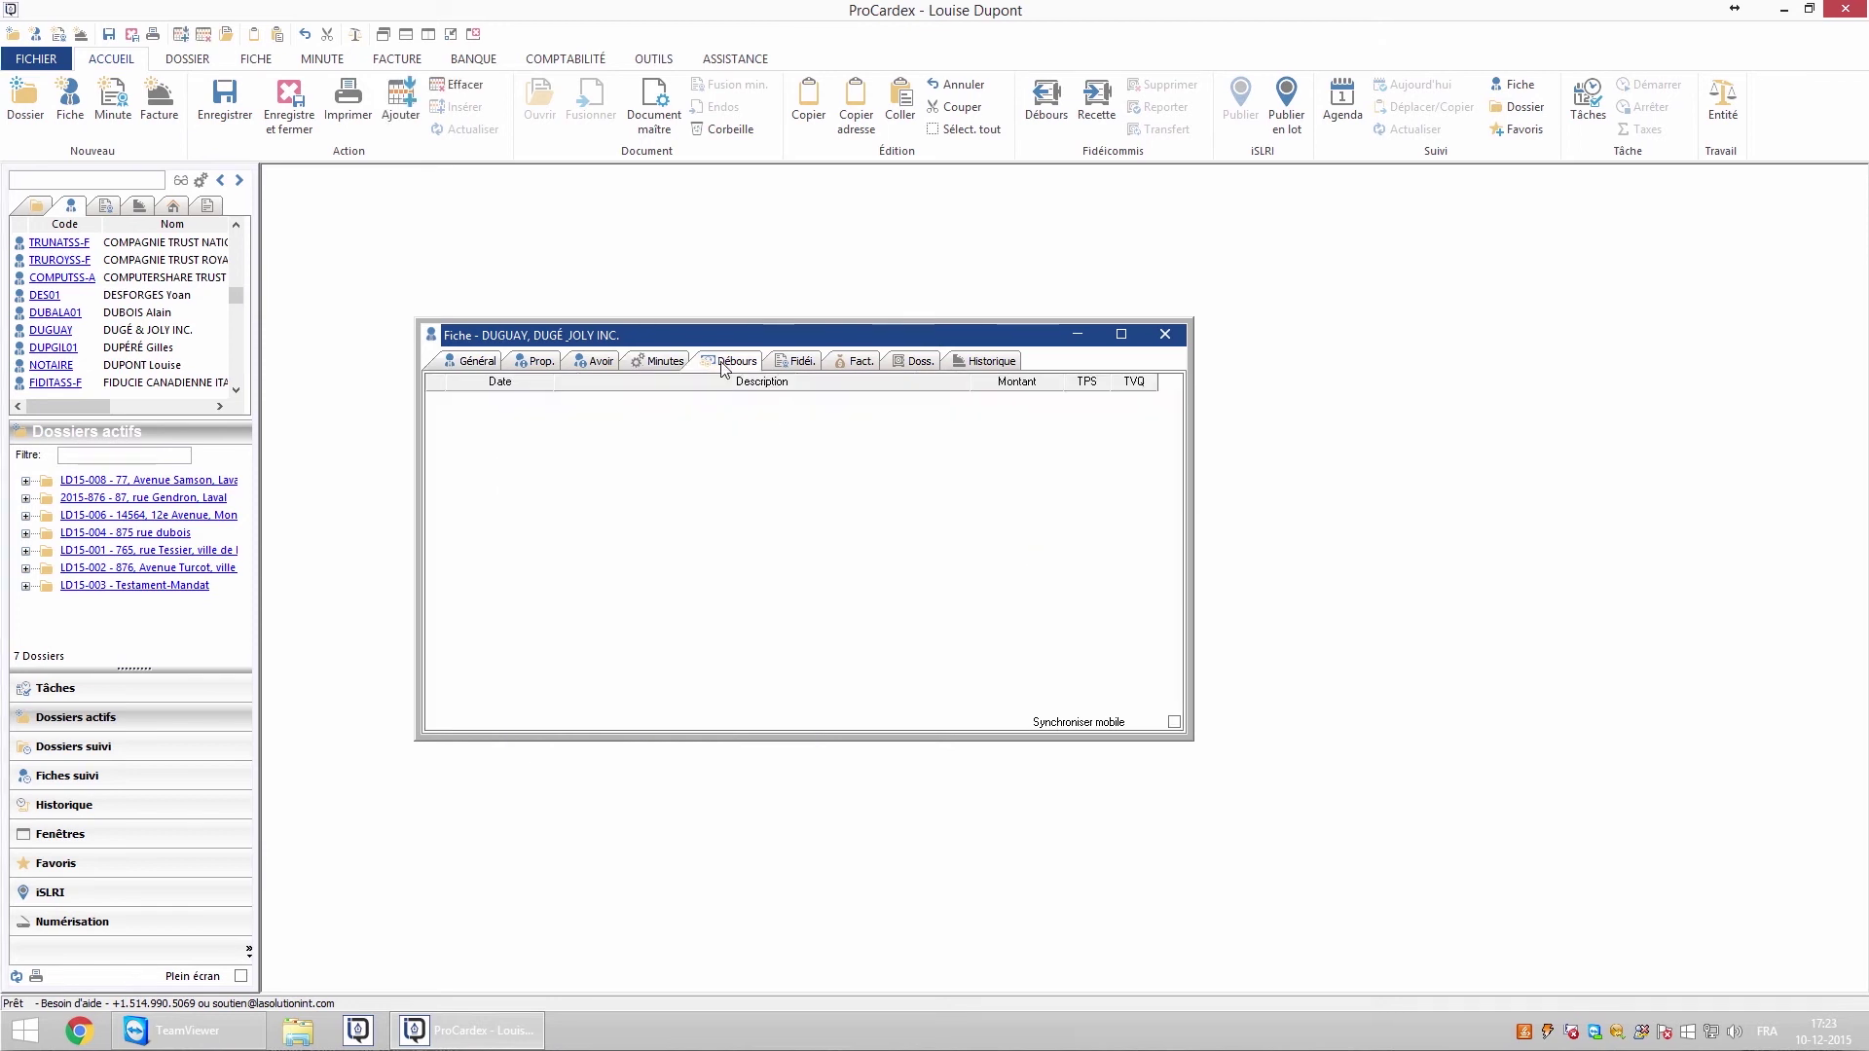
{"action": "right_click", "coordinate": [671, 519]}
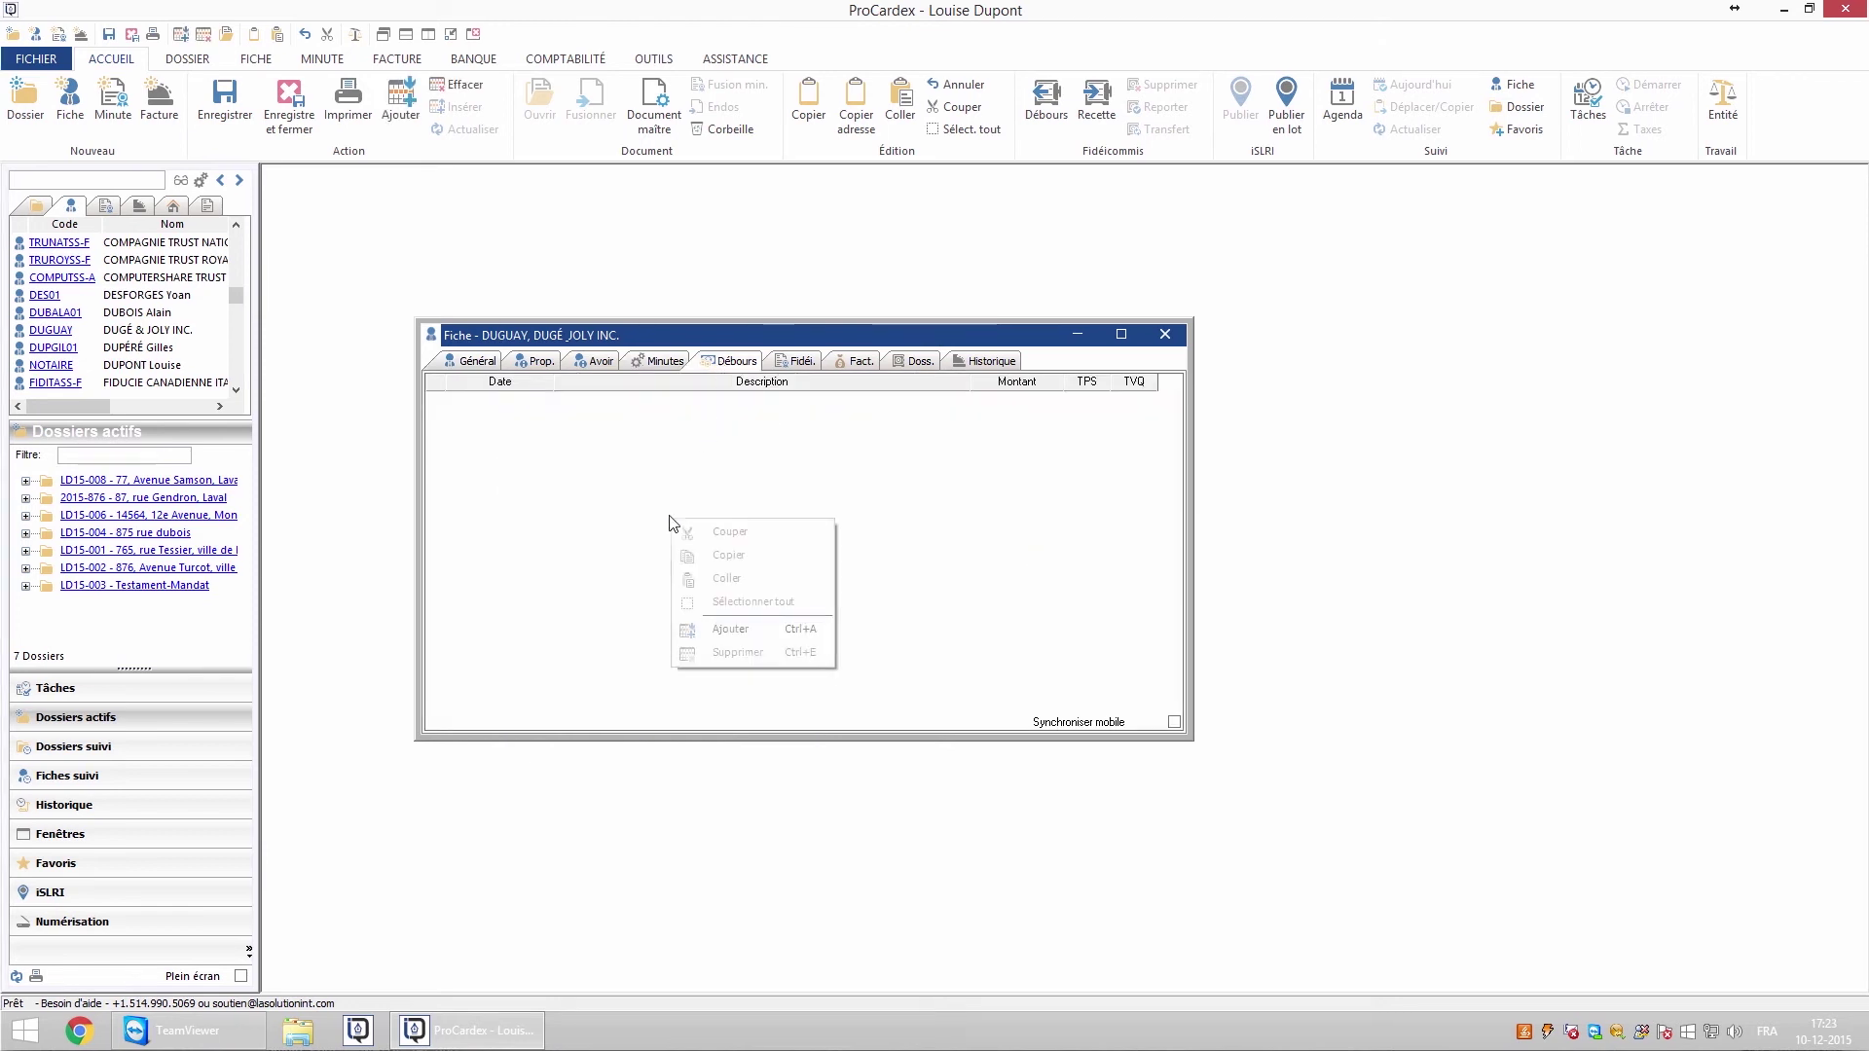
{"action": "left_click", "coordinate": [731, 629]}
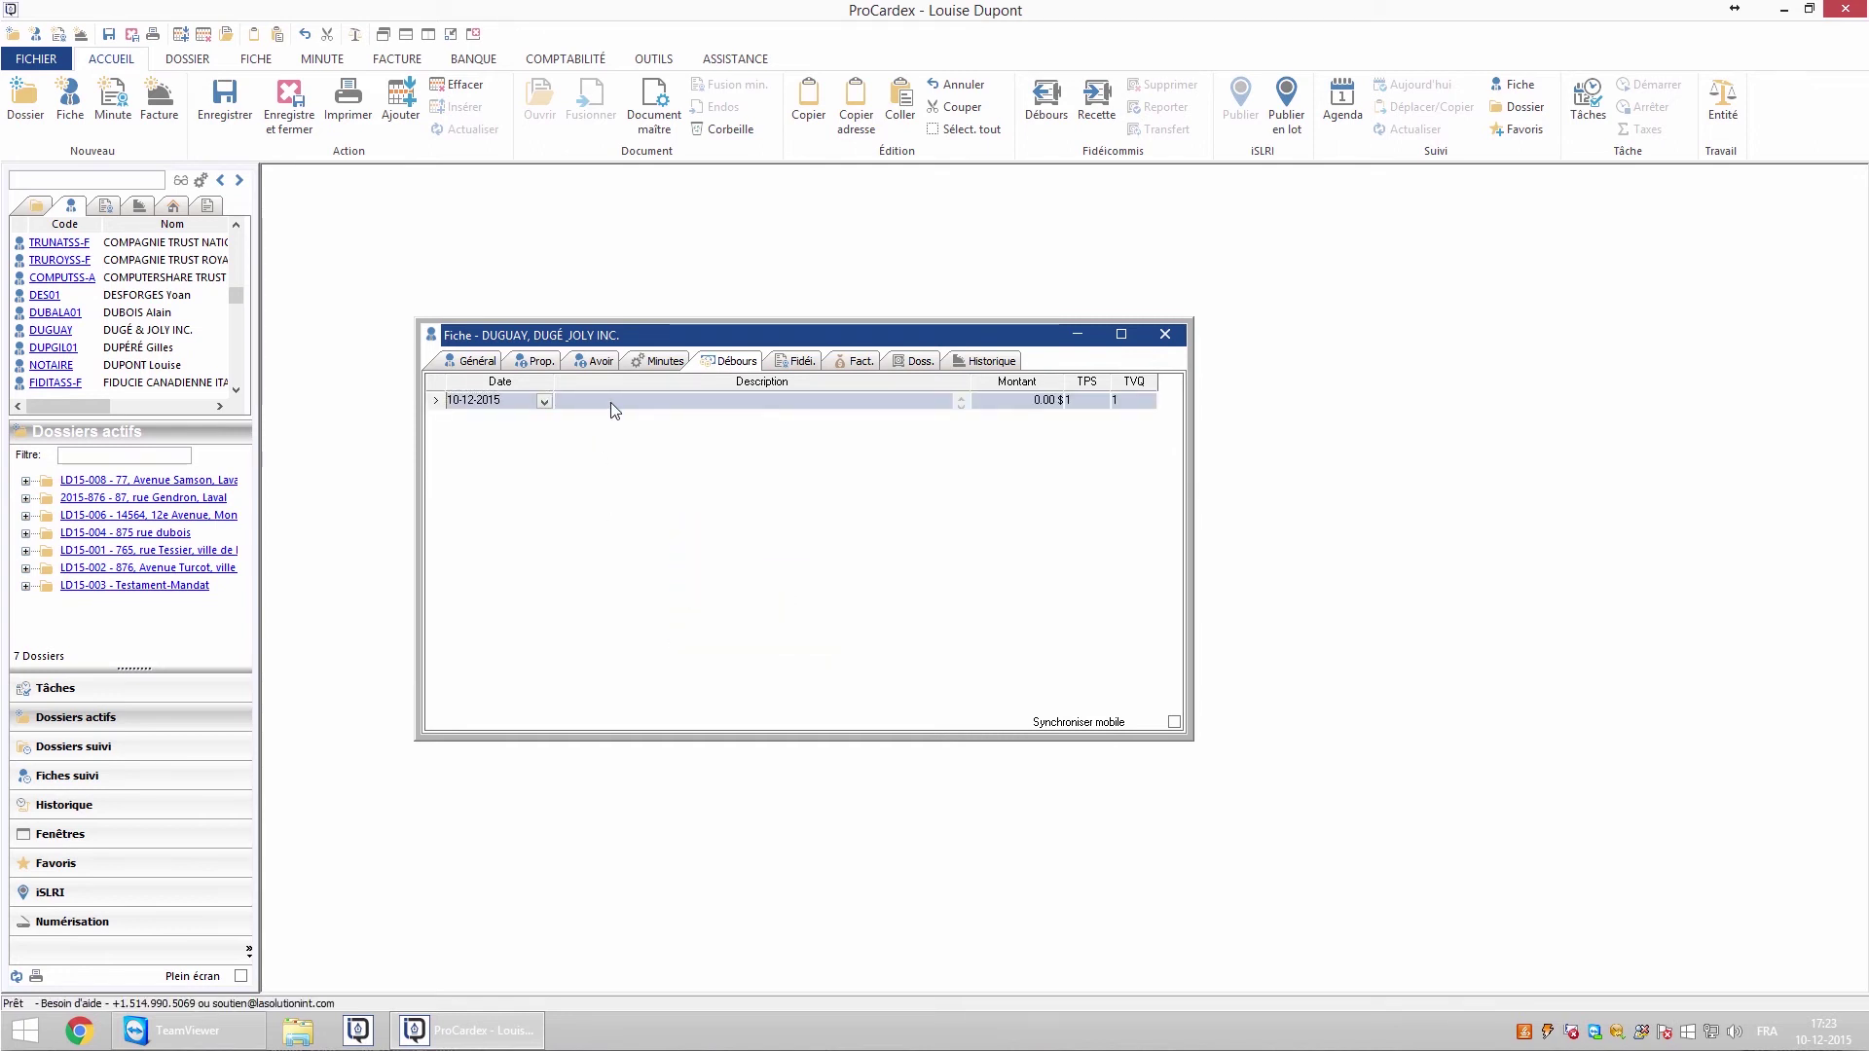
{"action": "type", "text": "Frais de courrier"}
{"action": "left_click", "coordinate": [1034, 407]}
{"action": "type", "text": "45"}
{"action": "left_click", "coordinate": [1105, 415]}
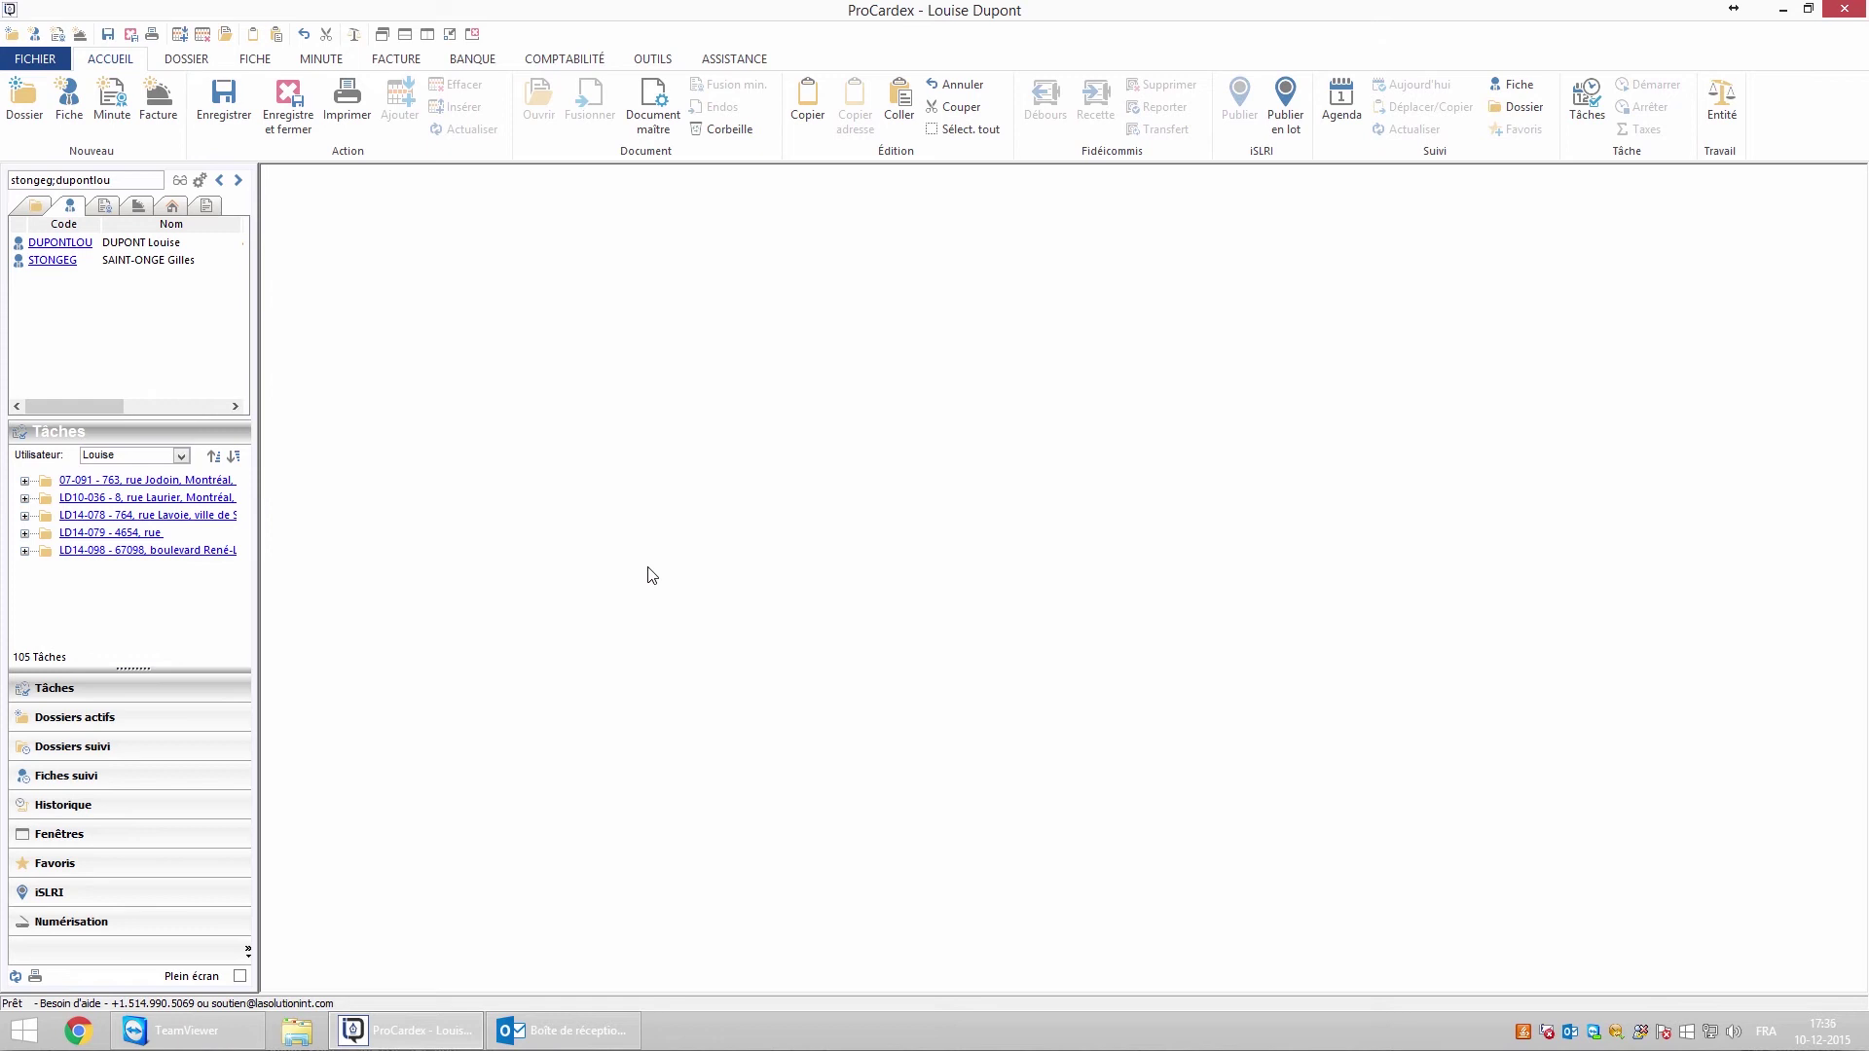
From the client's record, start an e-mail titled 'Confirmation rendez-vous' with the pasted appointment message
{"action": "left_click", "coordinate": [78, 243]}
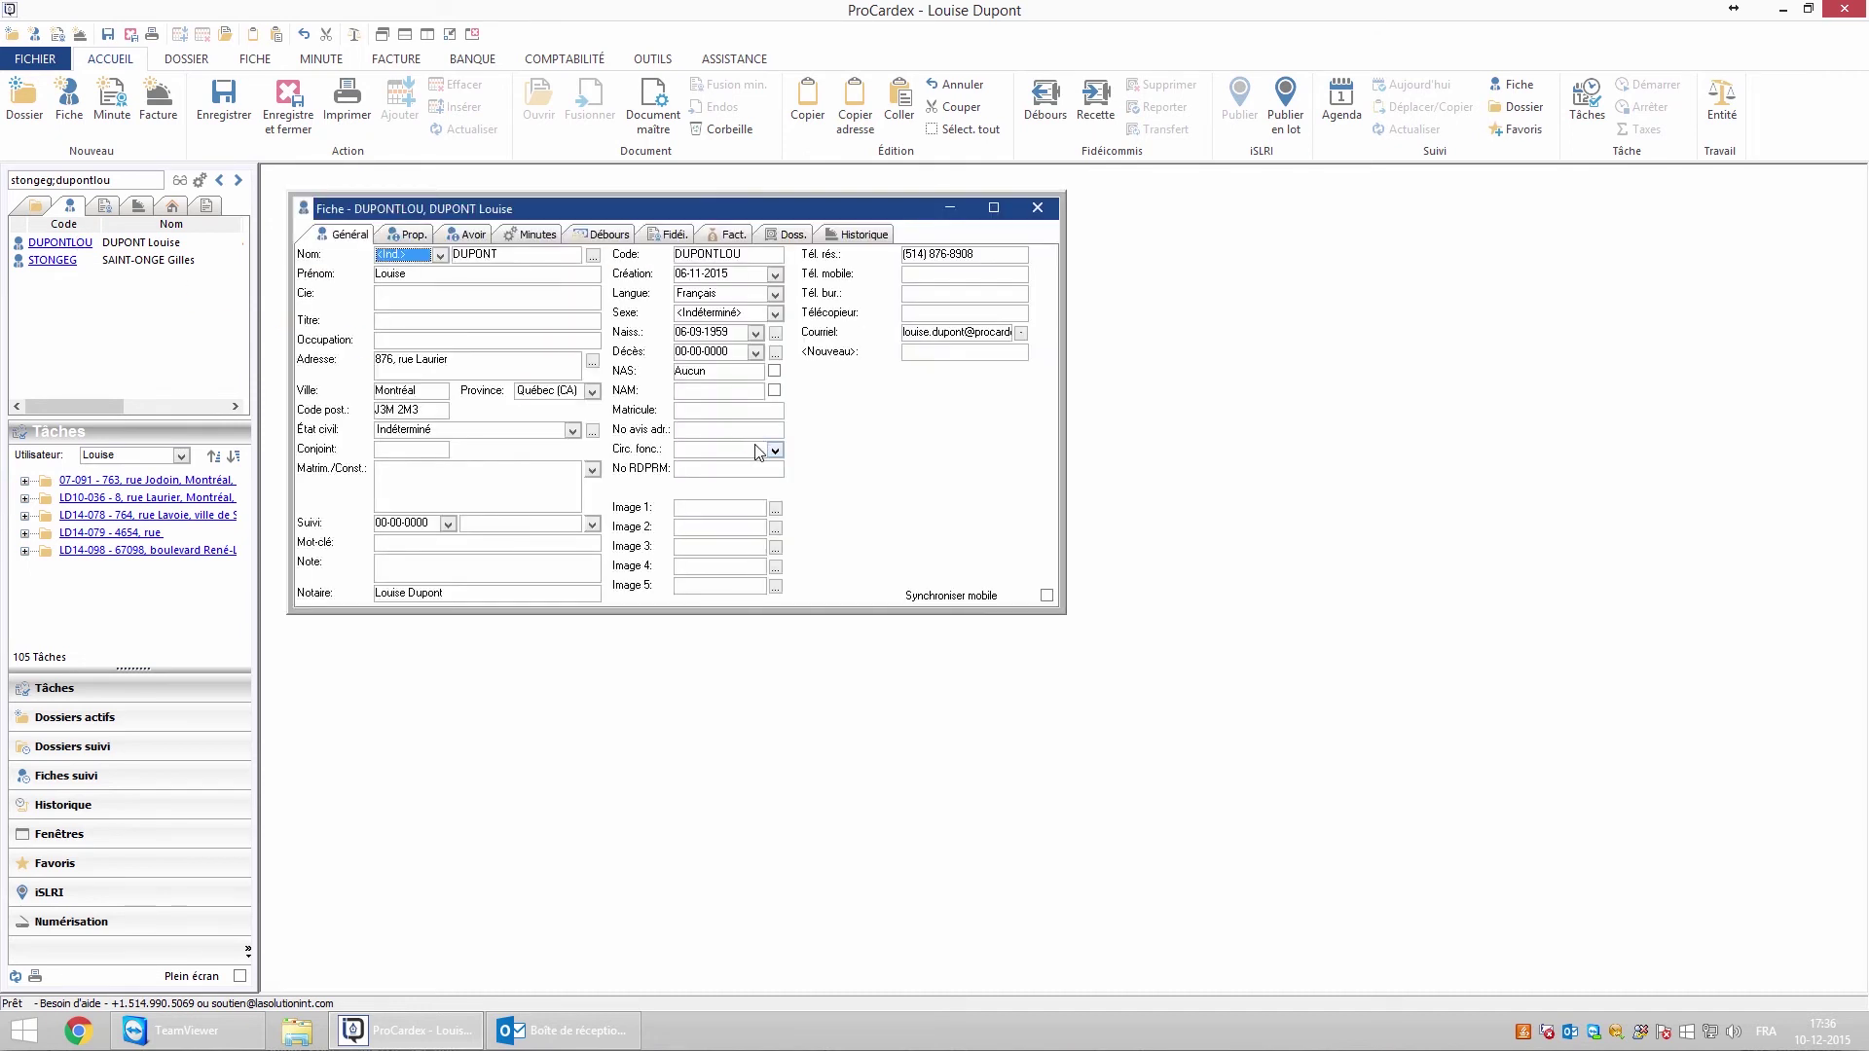
{"action": "left_click", "coordinate": [1004, 335]}
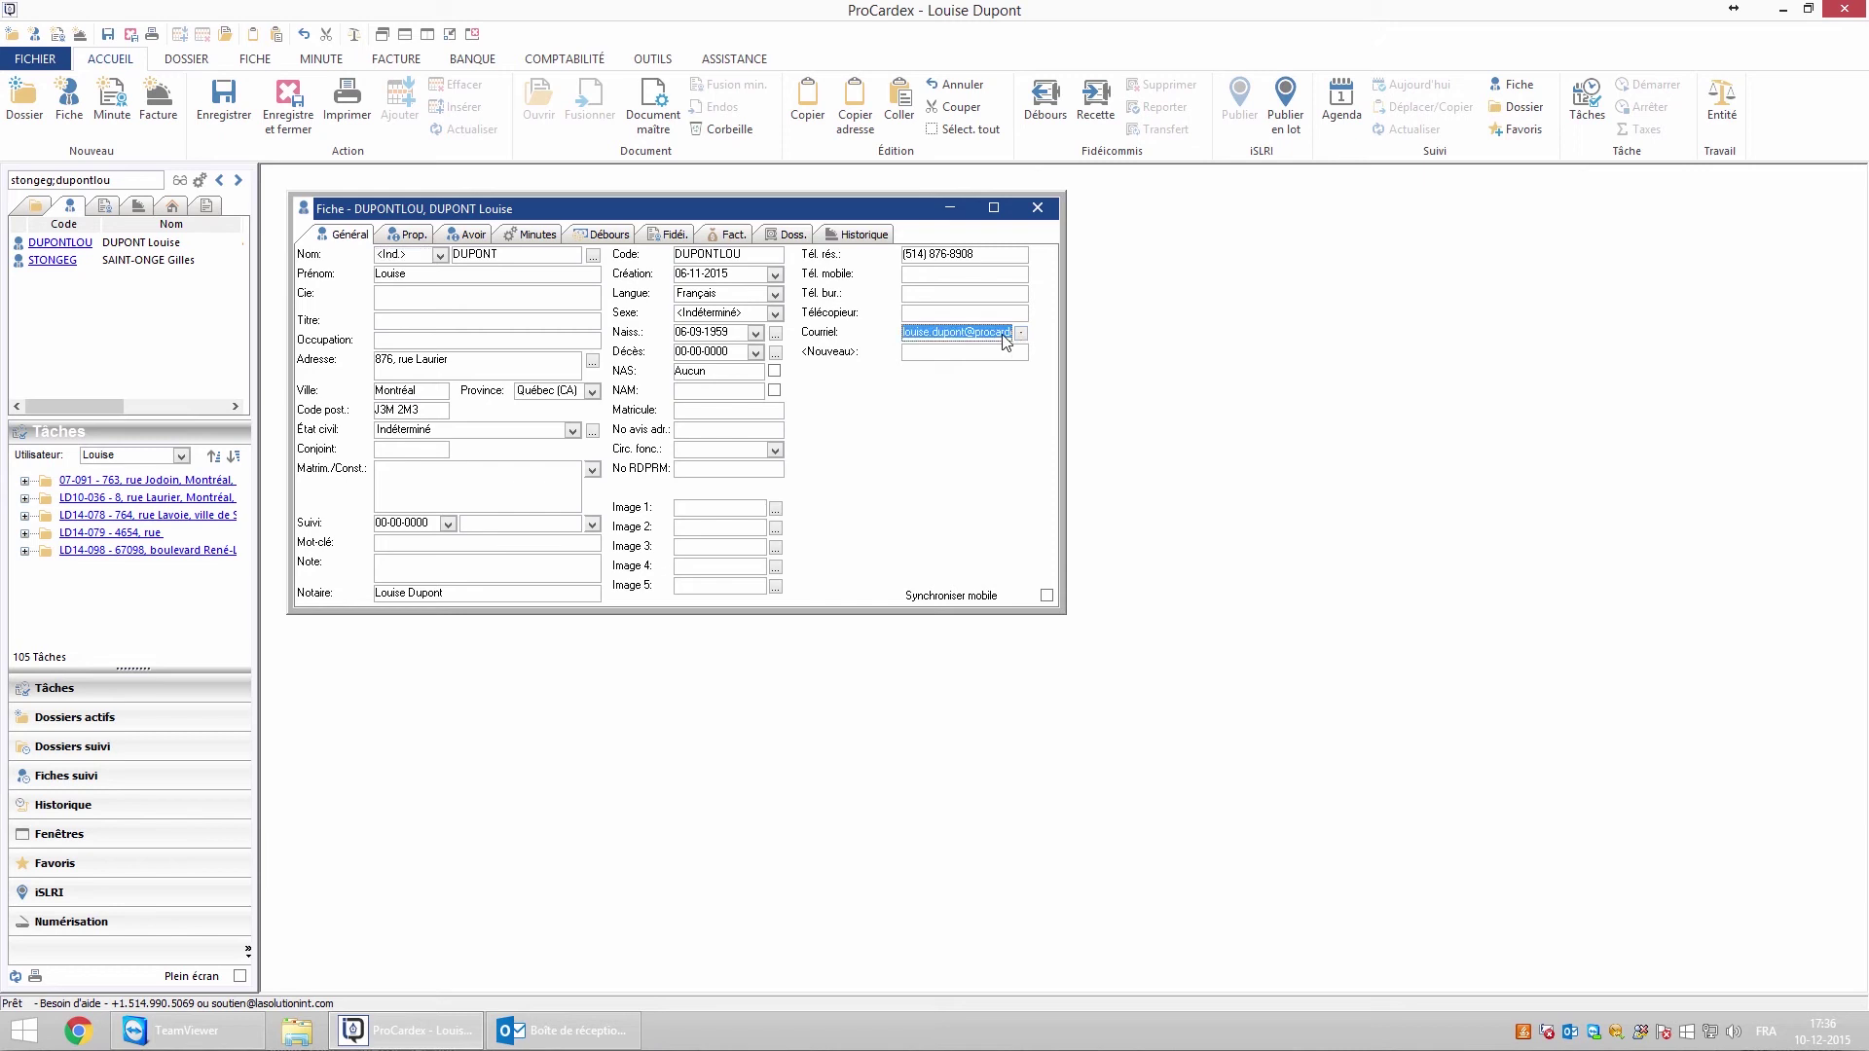
{"action": "left_click", "coordinate": [1020, 333]}
{"action": "type", "text": "Confirmation rendez-vous"}
{"action": "key", "text": "Tab"}
{"action": "type", "text": "Bonjour, Veuillez m'indiquer à quel moment vous désirez nous rencontrer pour votre testament et mandat. Bonne fin de journée !"}
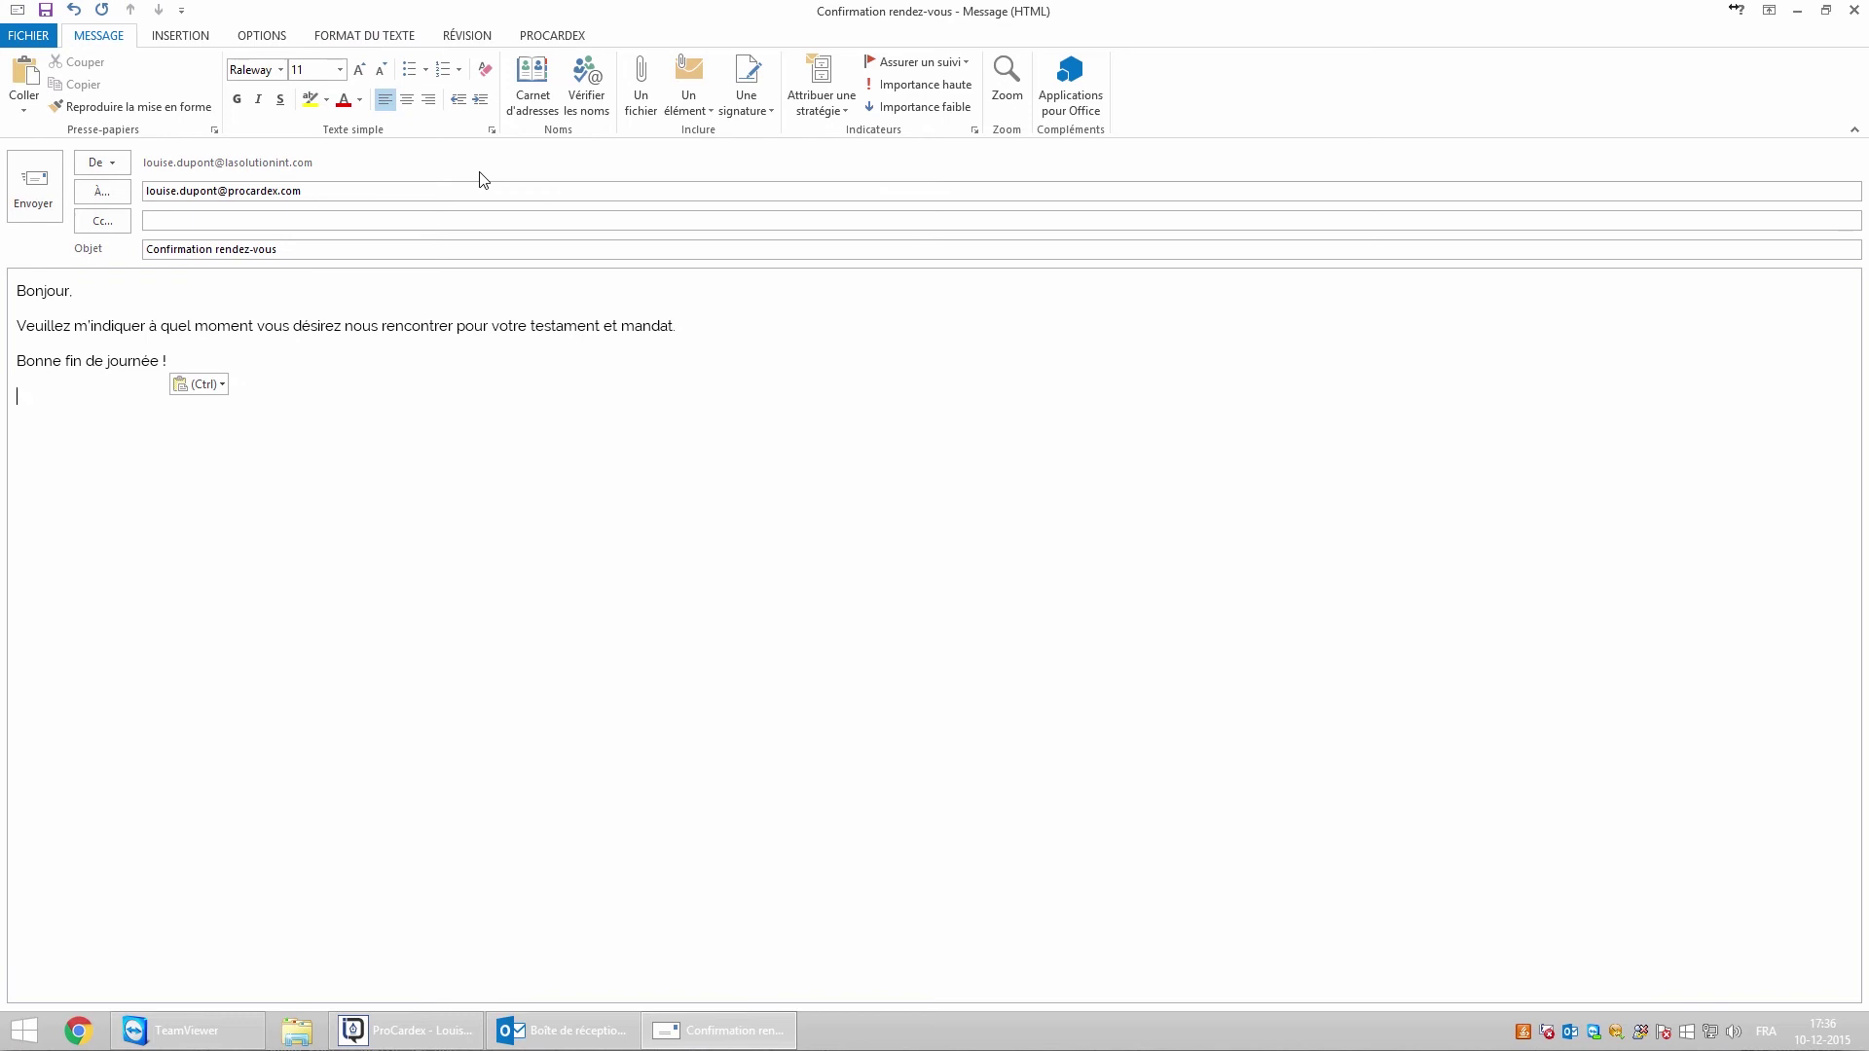
Manually associate the e-mail with the client's ProCardex record via the PROCARDEX tab, then send it
{"action": "left_click", "coordinate": [539, 41]}
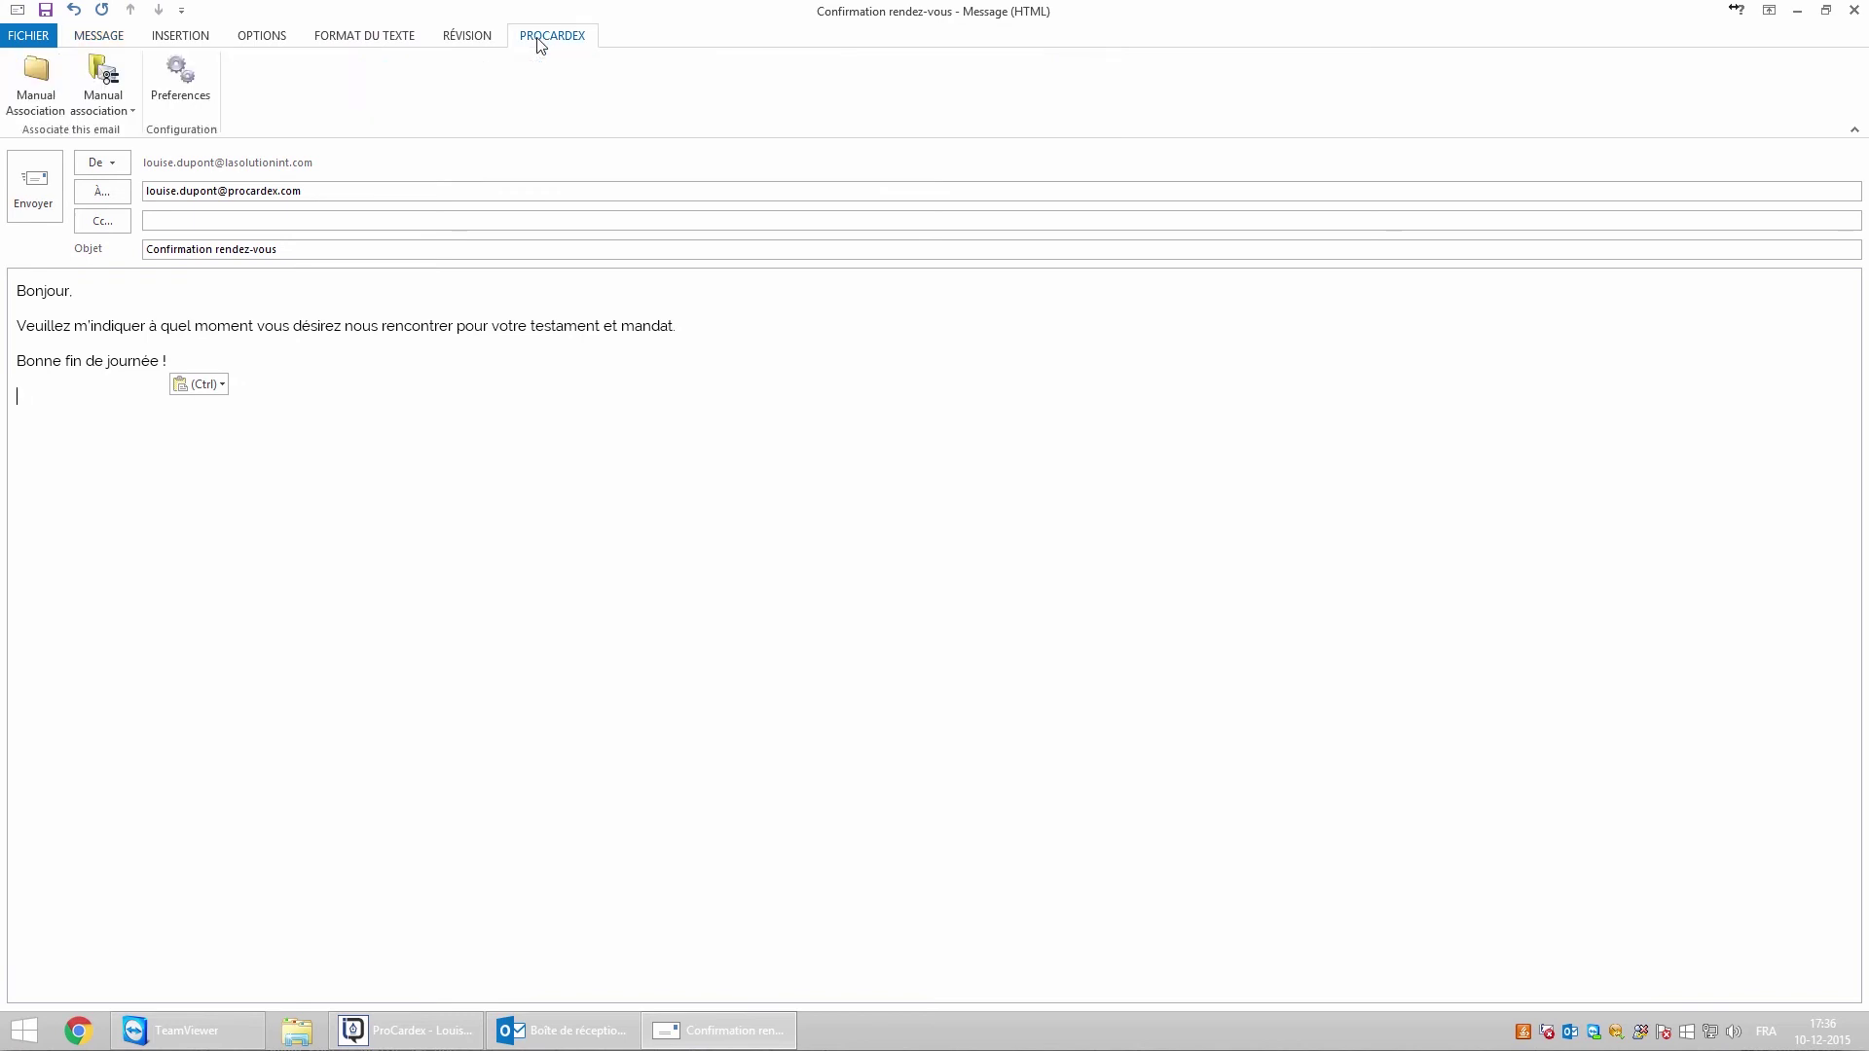
{"action": "left_click", "coordinate": [34, 105]}
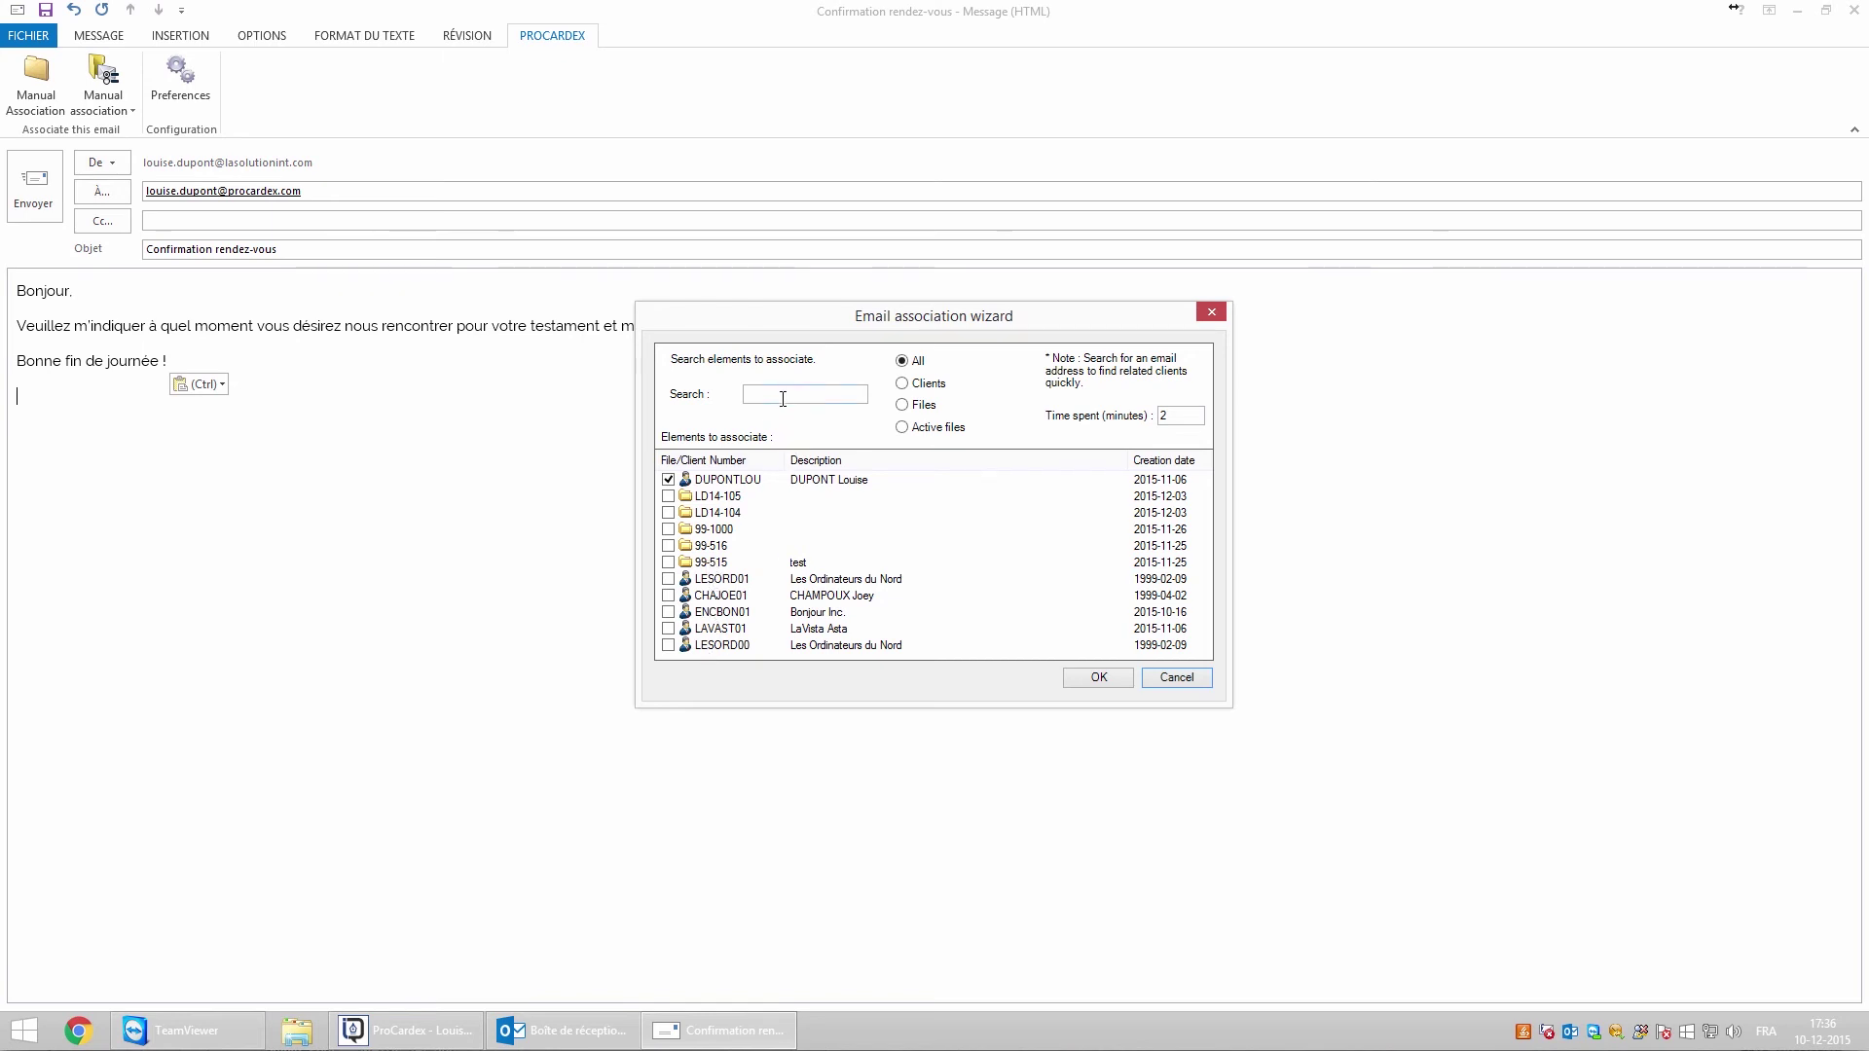
{"action": "left_click", "coordinate": [1096, 684]}
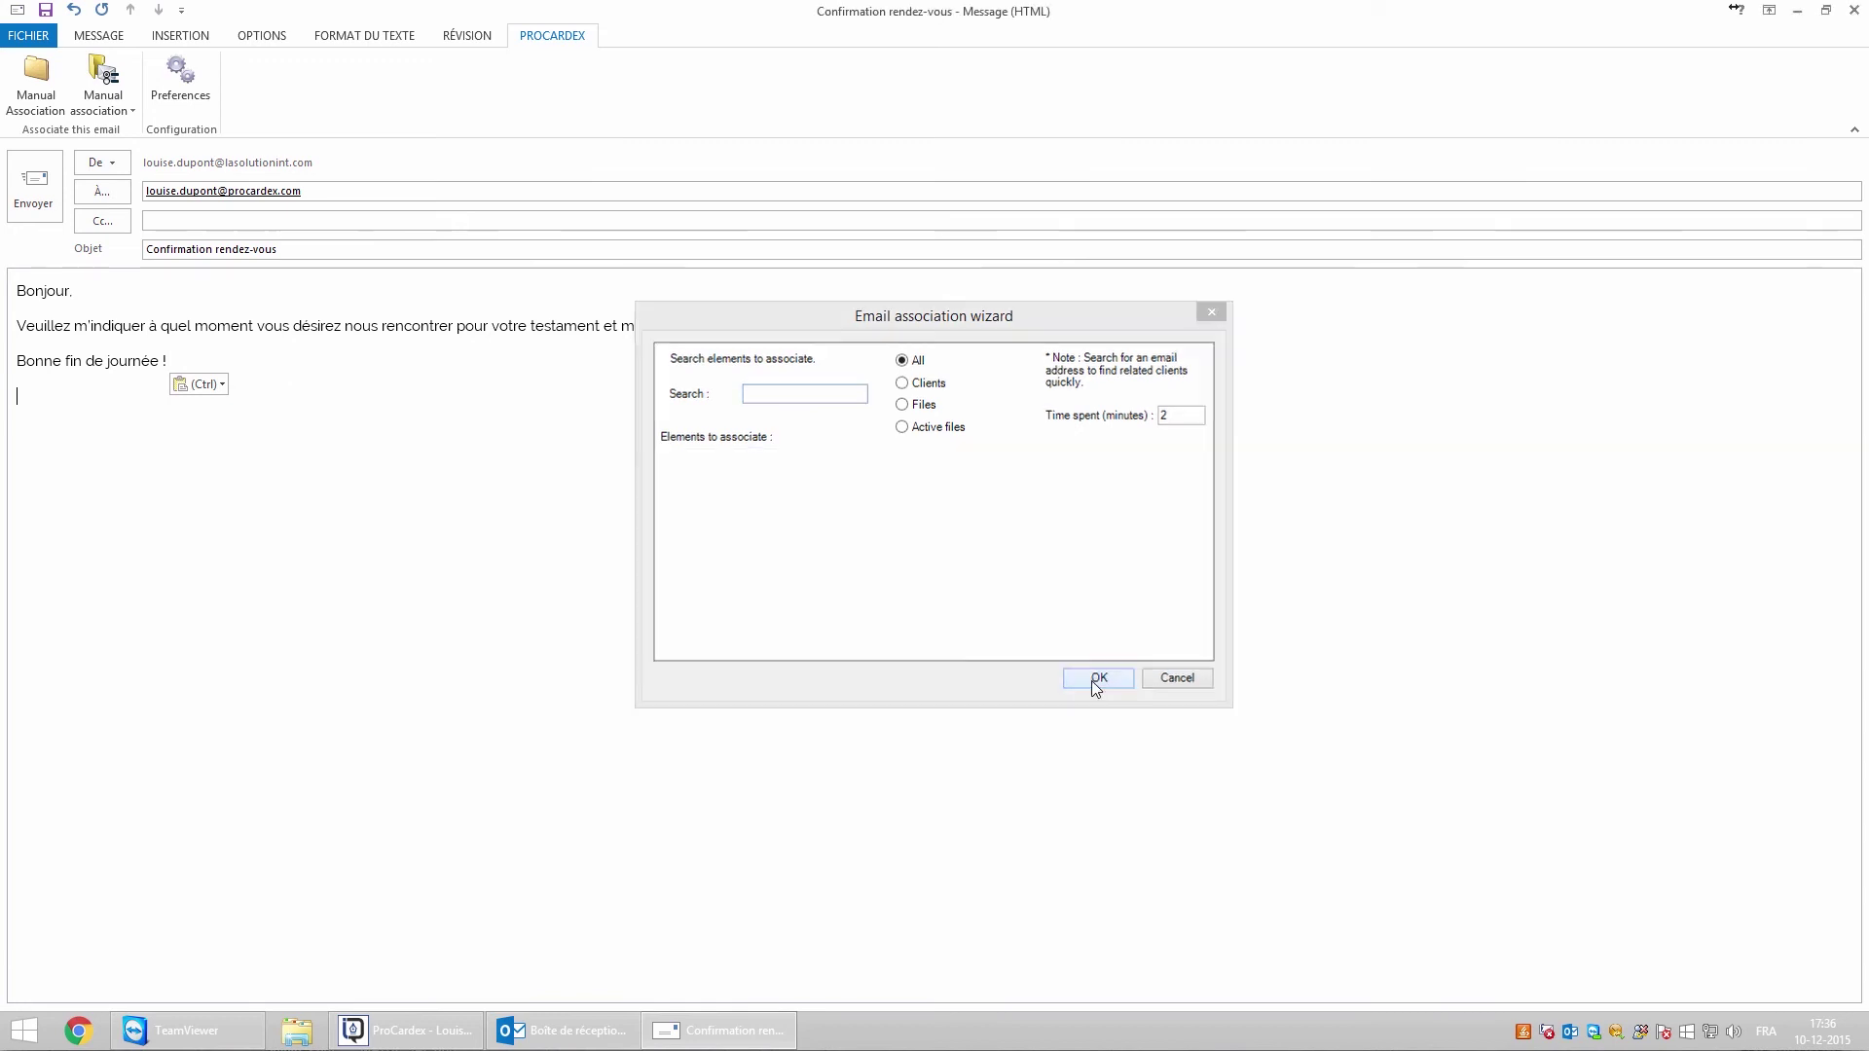
{"action": "left_click", "coordinate": [35, 205]}
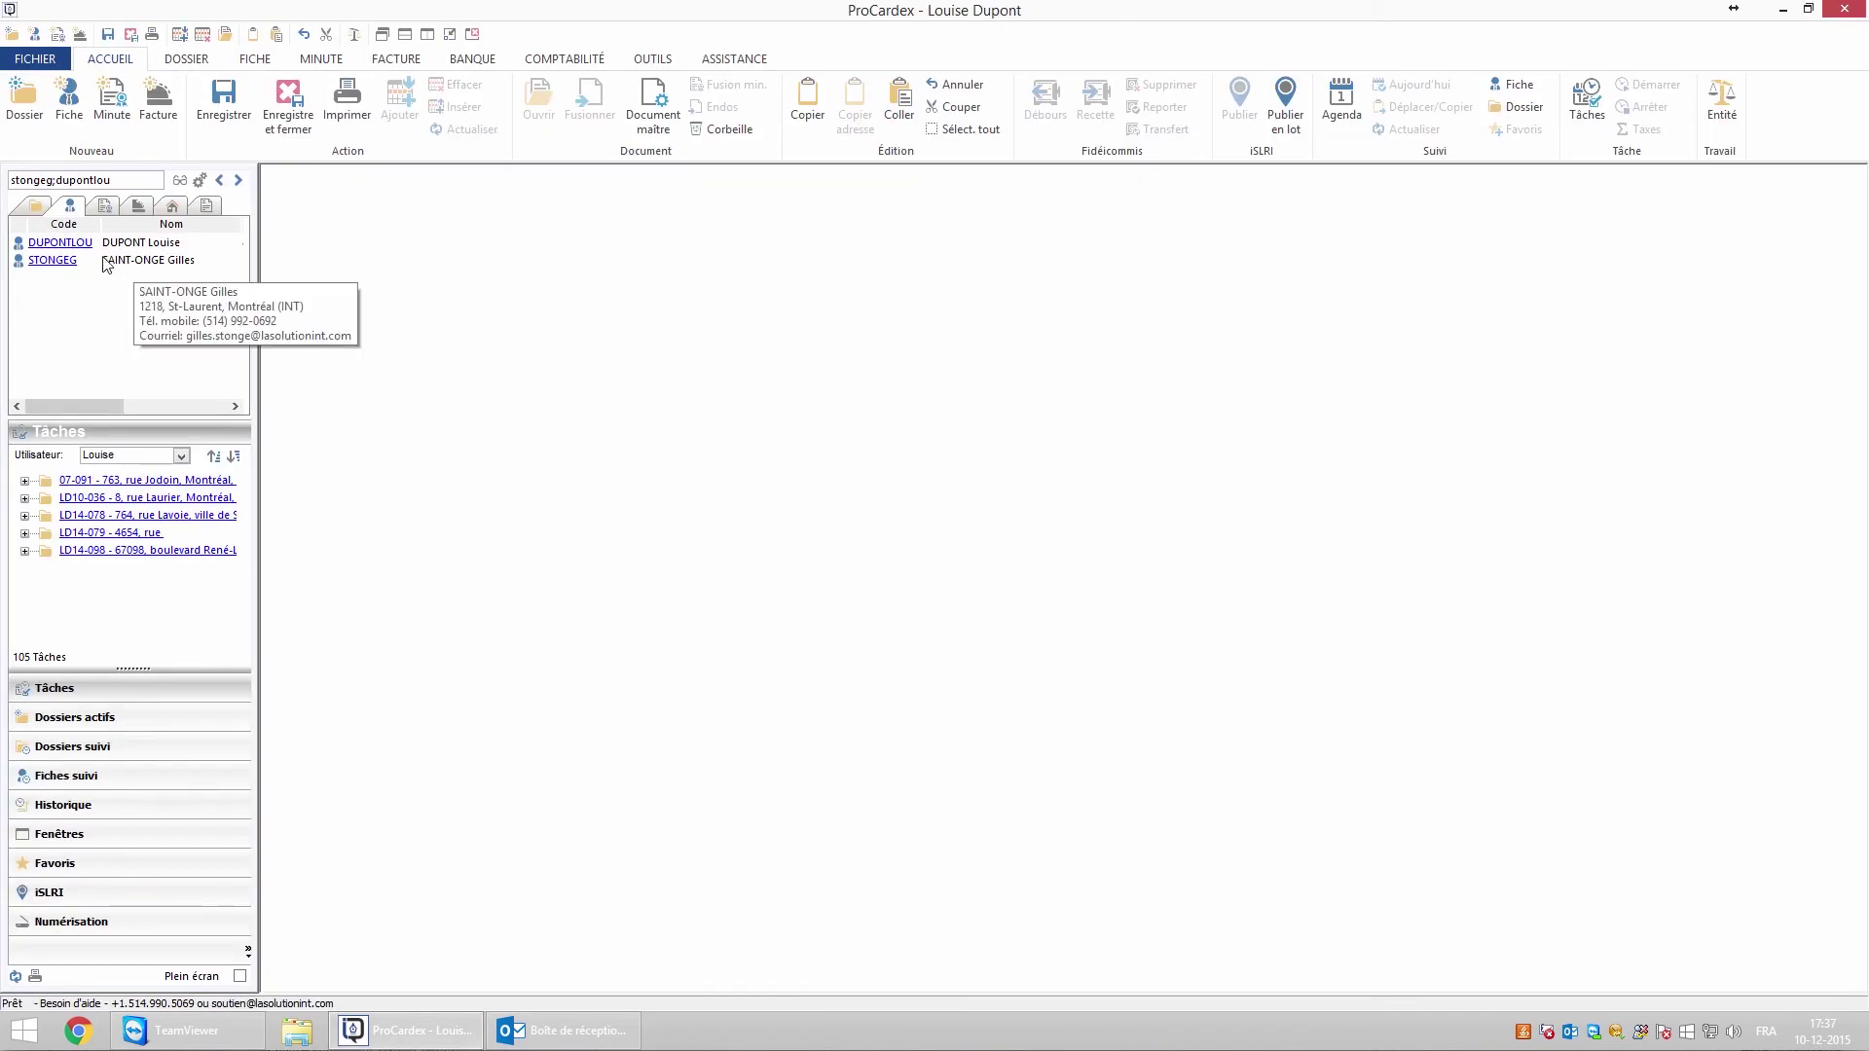
Open the client's Historique and view the logged Confirmation rendez-vous e-mail entry
{"action": "left_click", "coordinate": [78, 242]}
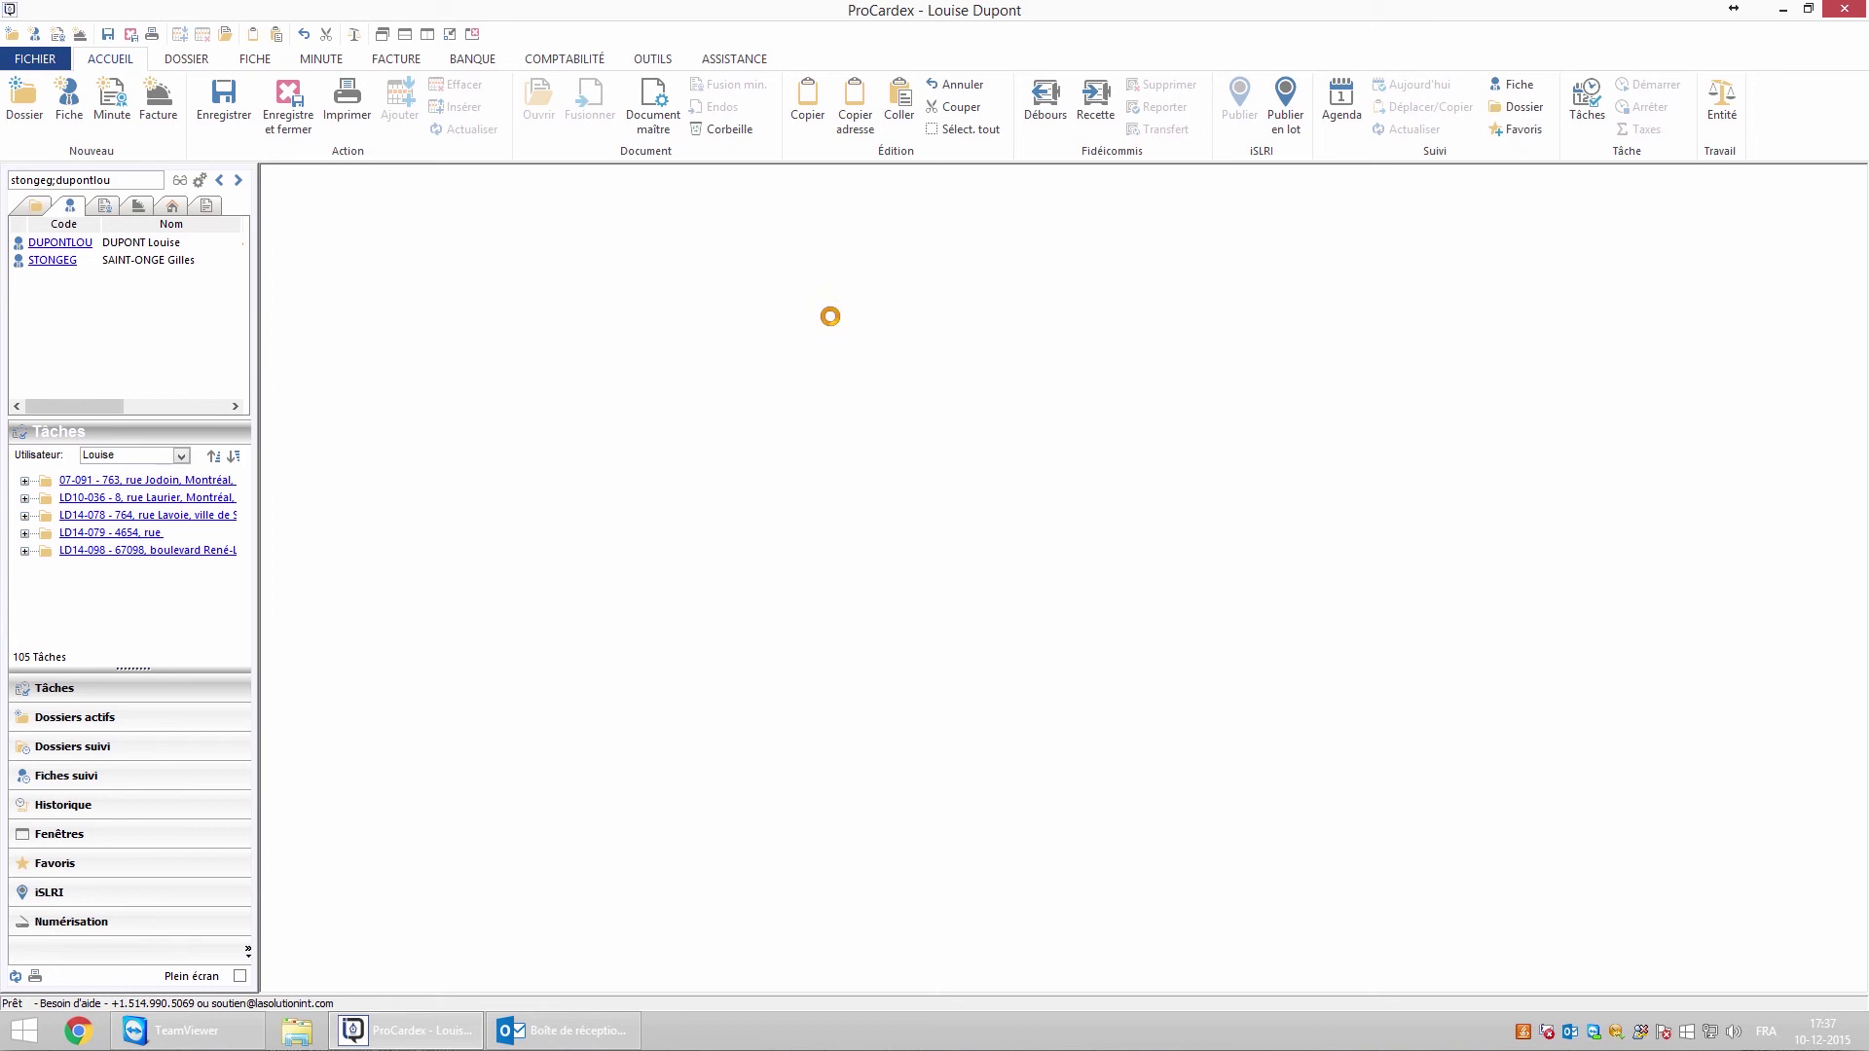
{"action": "left_click", "coordinate": [888, 261]}
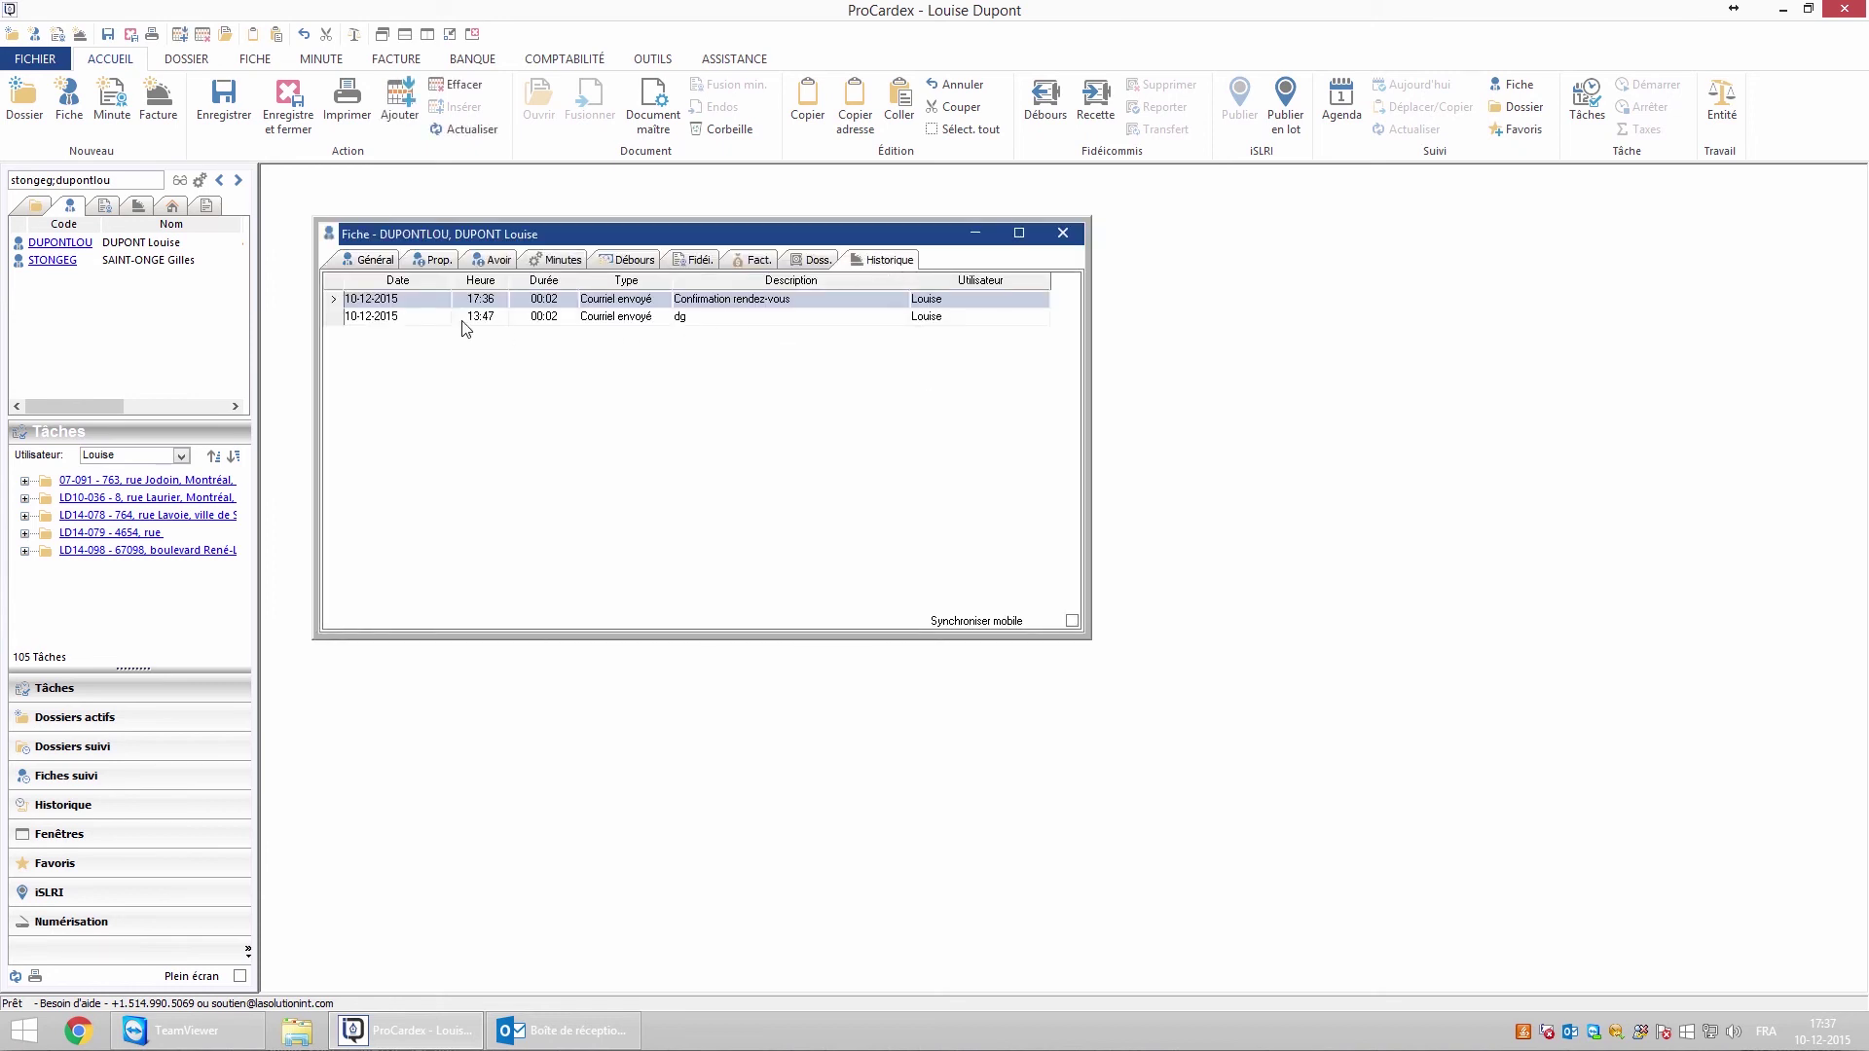
{"action": "double_click", "coordinate": [396, 303]}
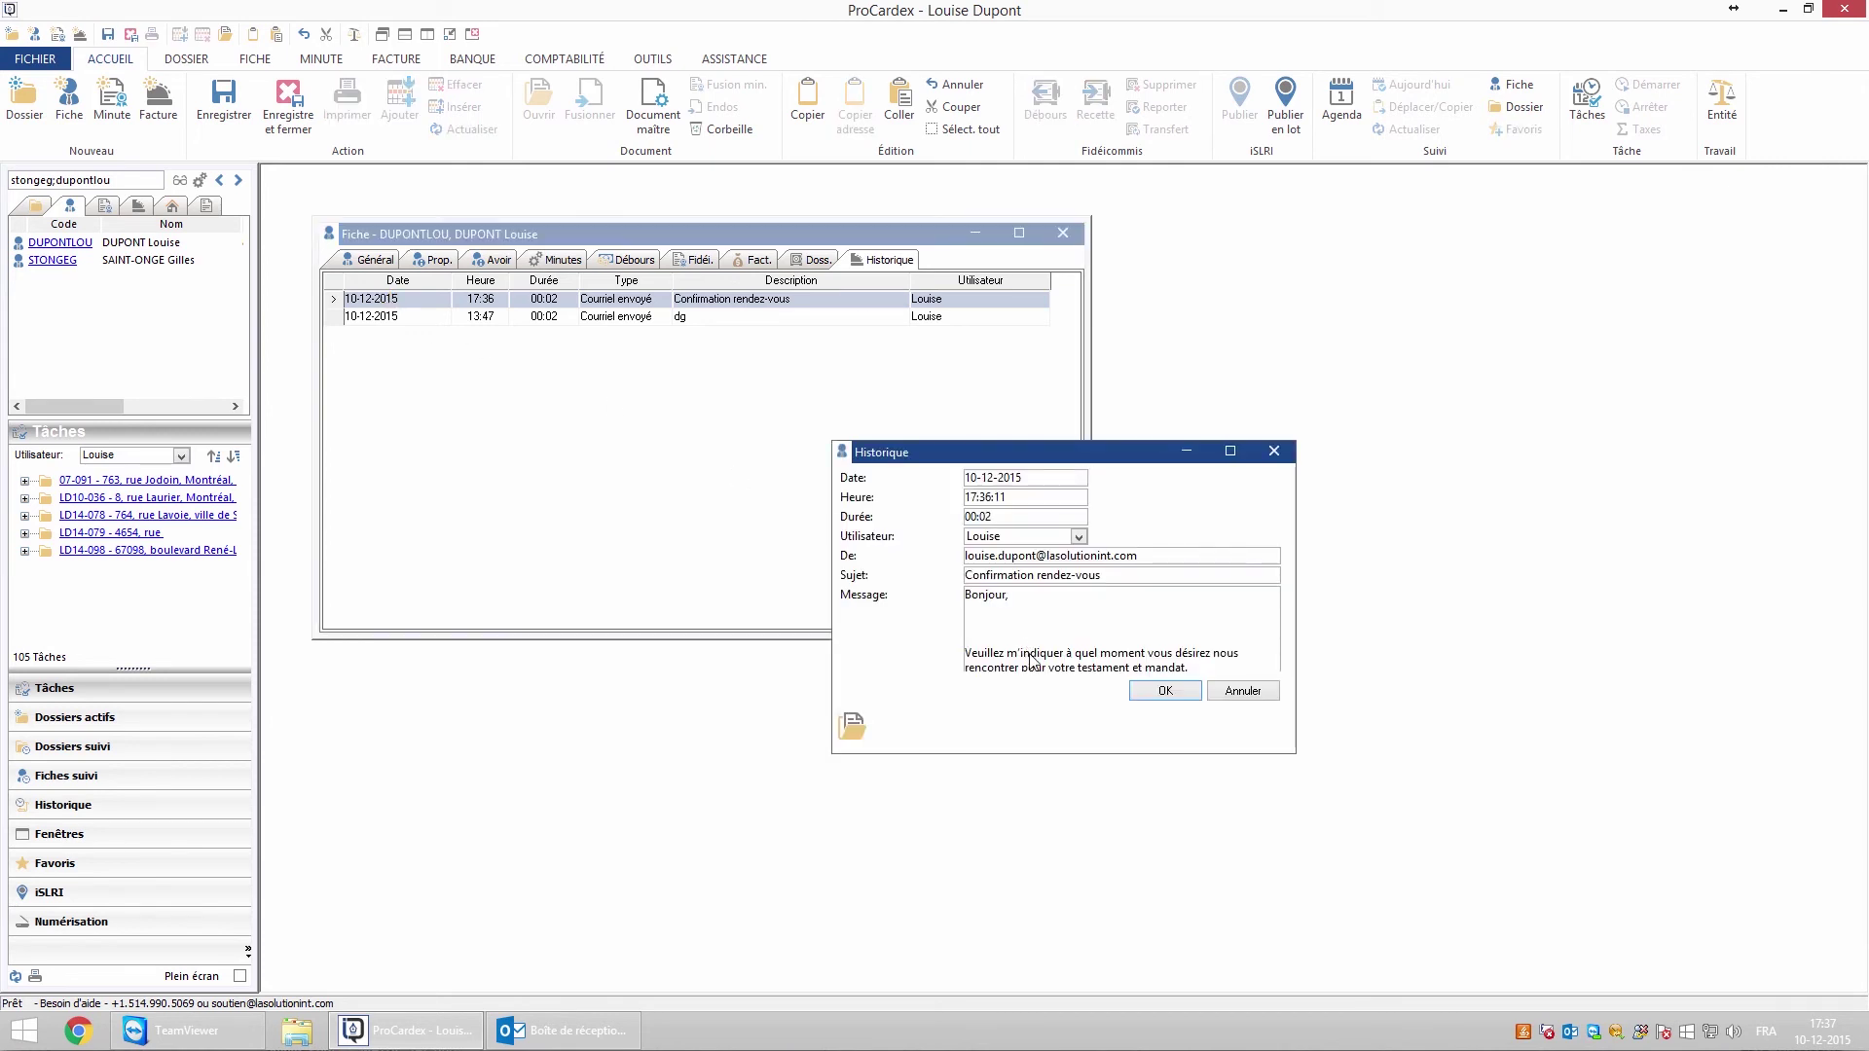
{"action": "left_click", "coordinate": [1164, 694]}
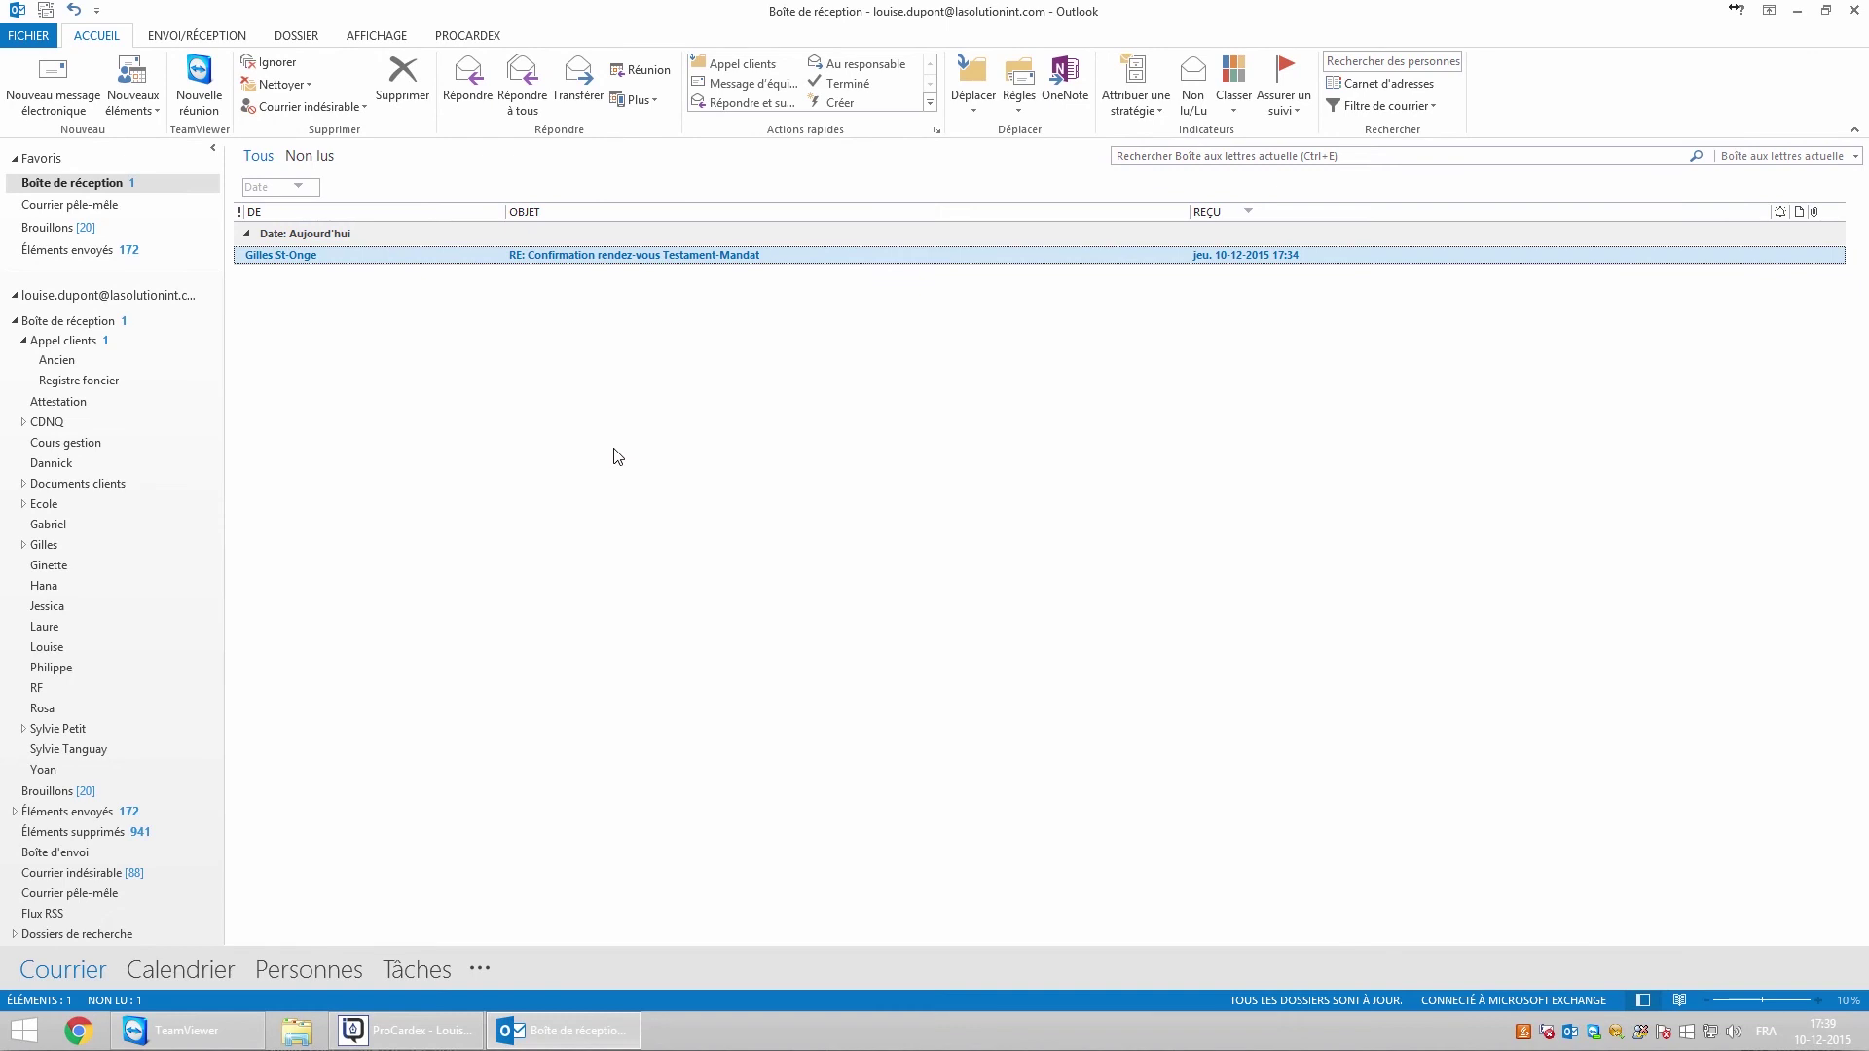
Open the client's reply and manually associate it with their record, found by searching the client's name
{"action": "double_click", "coordinate": [381, 259]}
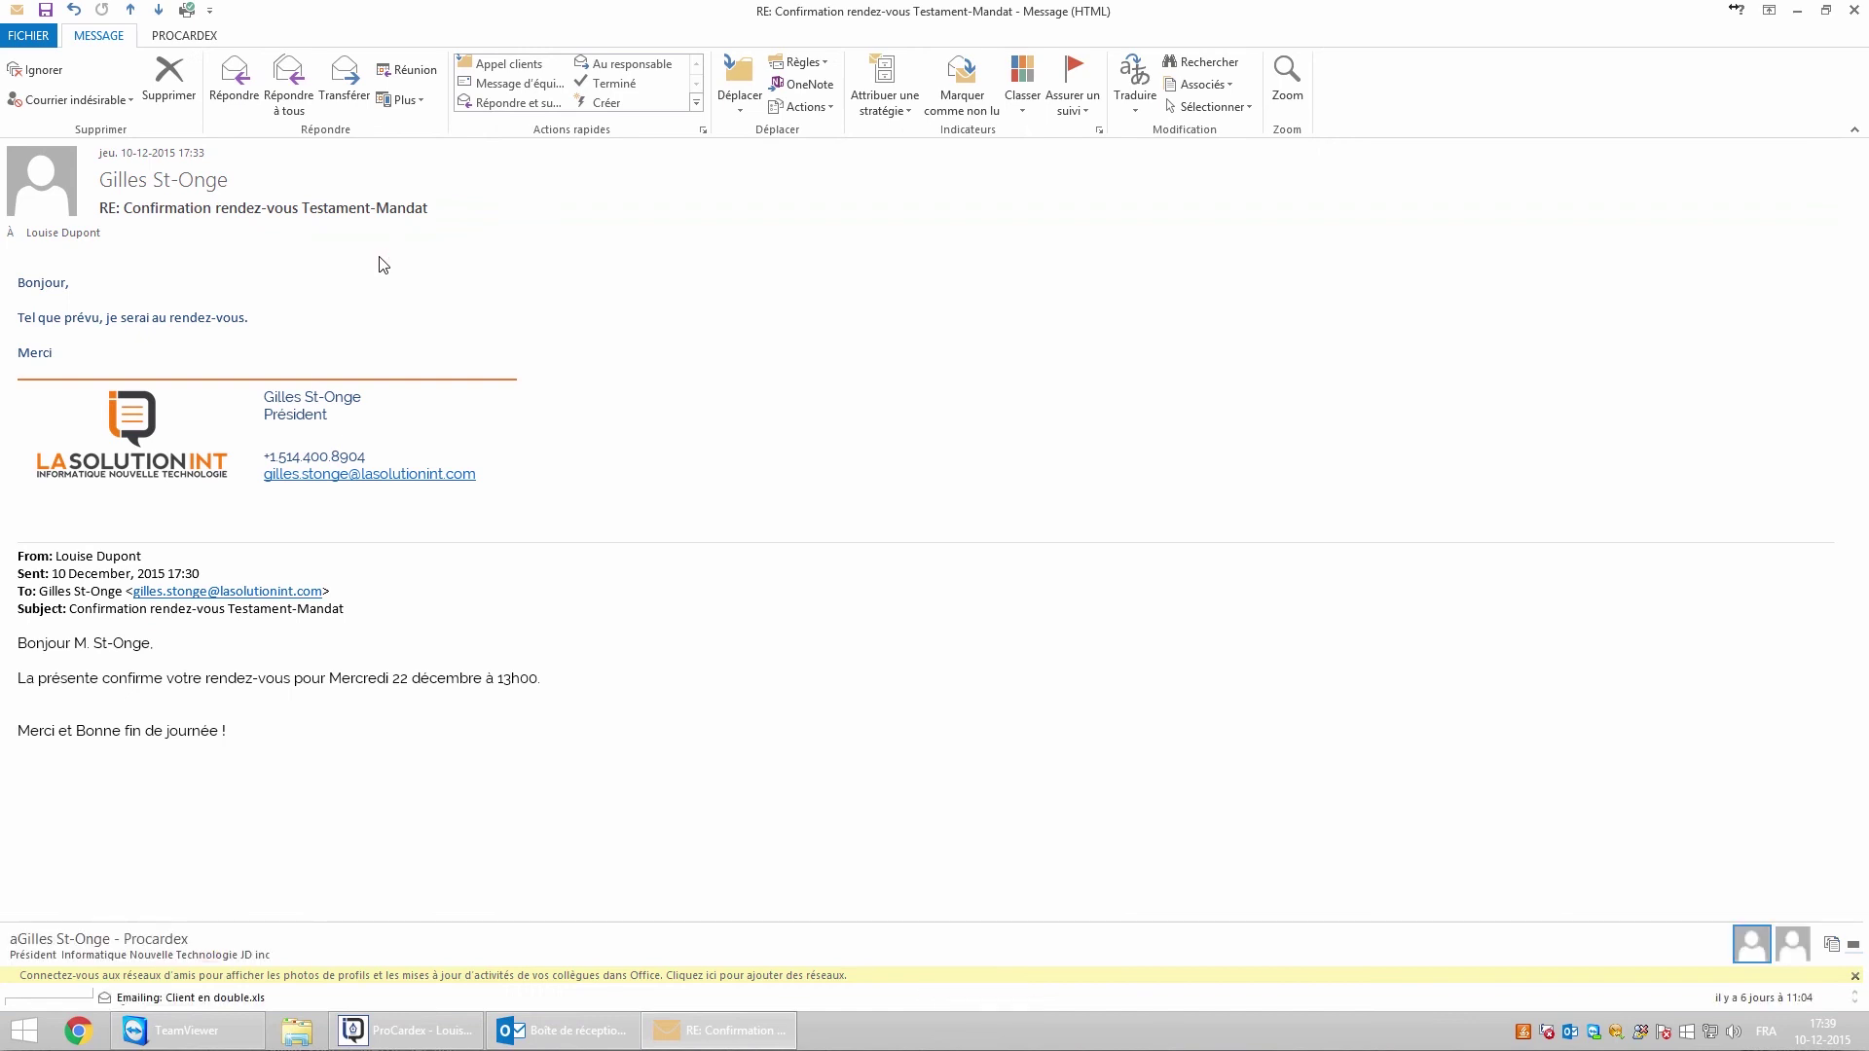
{"action": "left_click", "coordinate": [189, 36]}
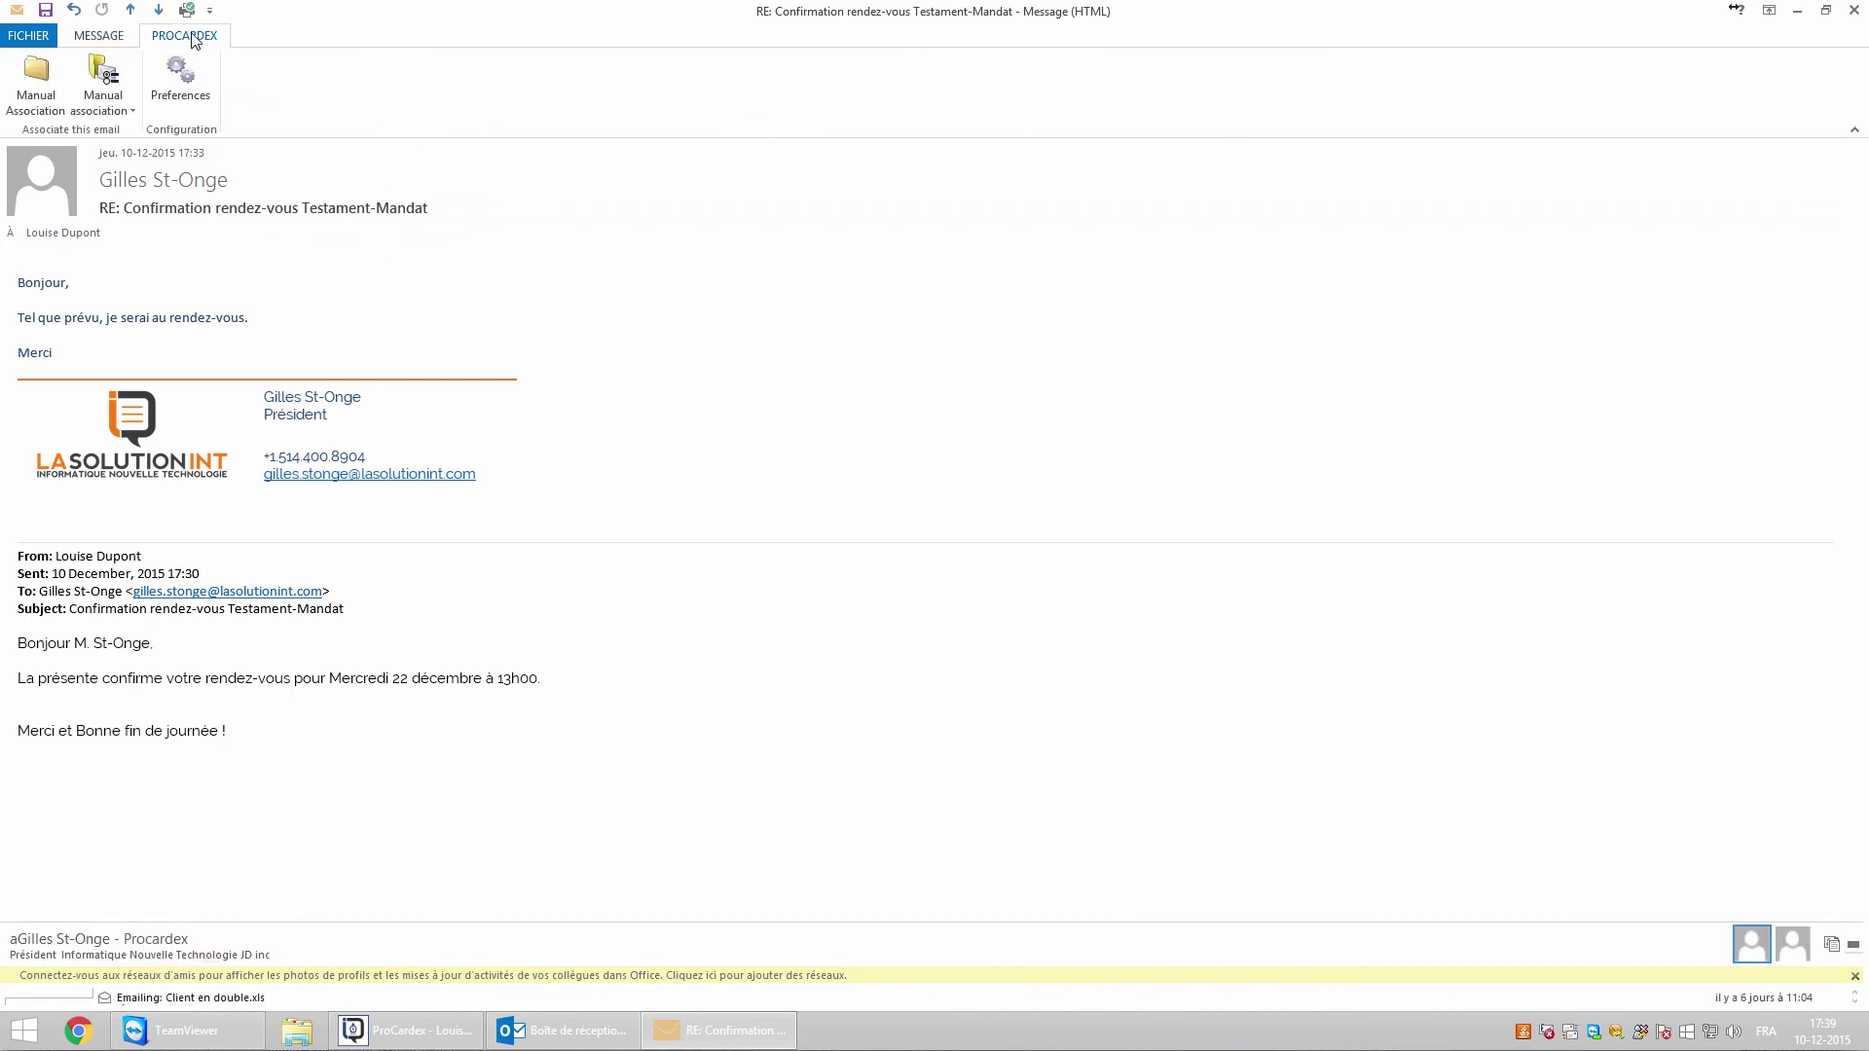
{"action": "left_click", "coordinate": [35, 90]}
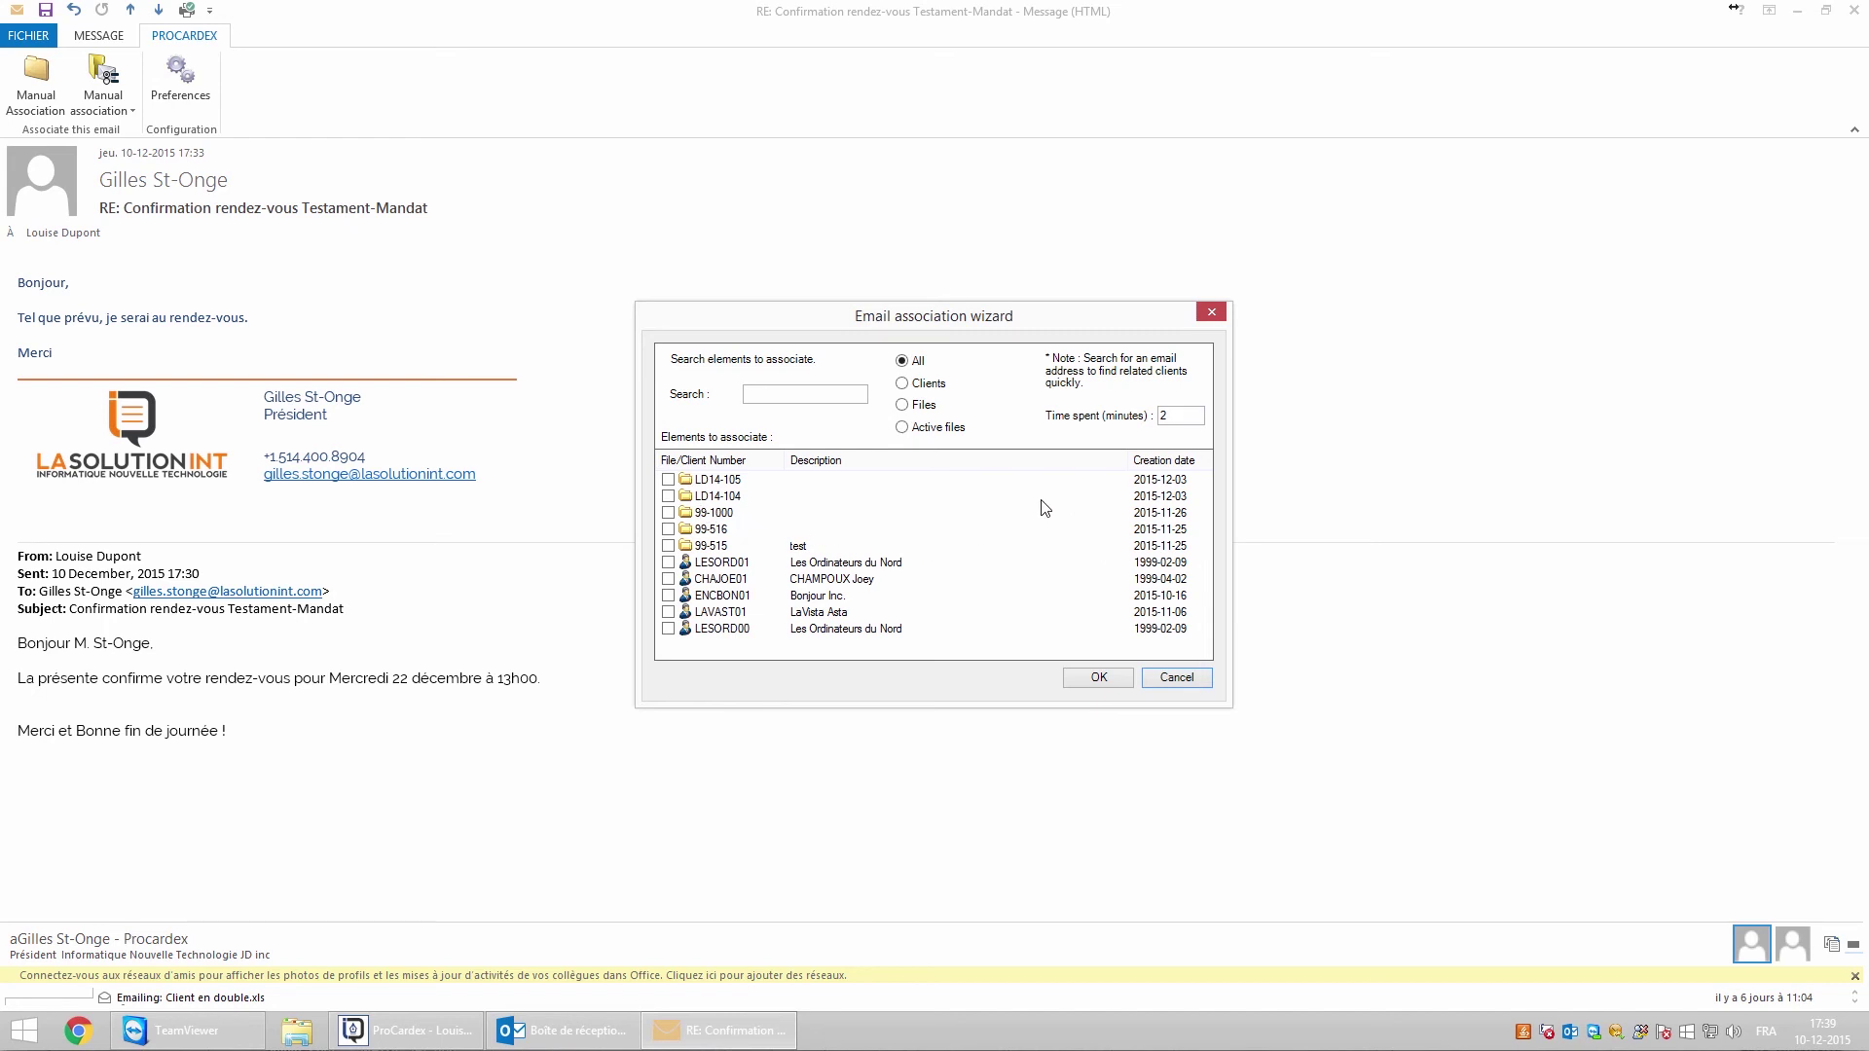
{"action": "left_click", "coordinate": [799, 394]}
{"action": "type", "text": "stonge"}
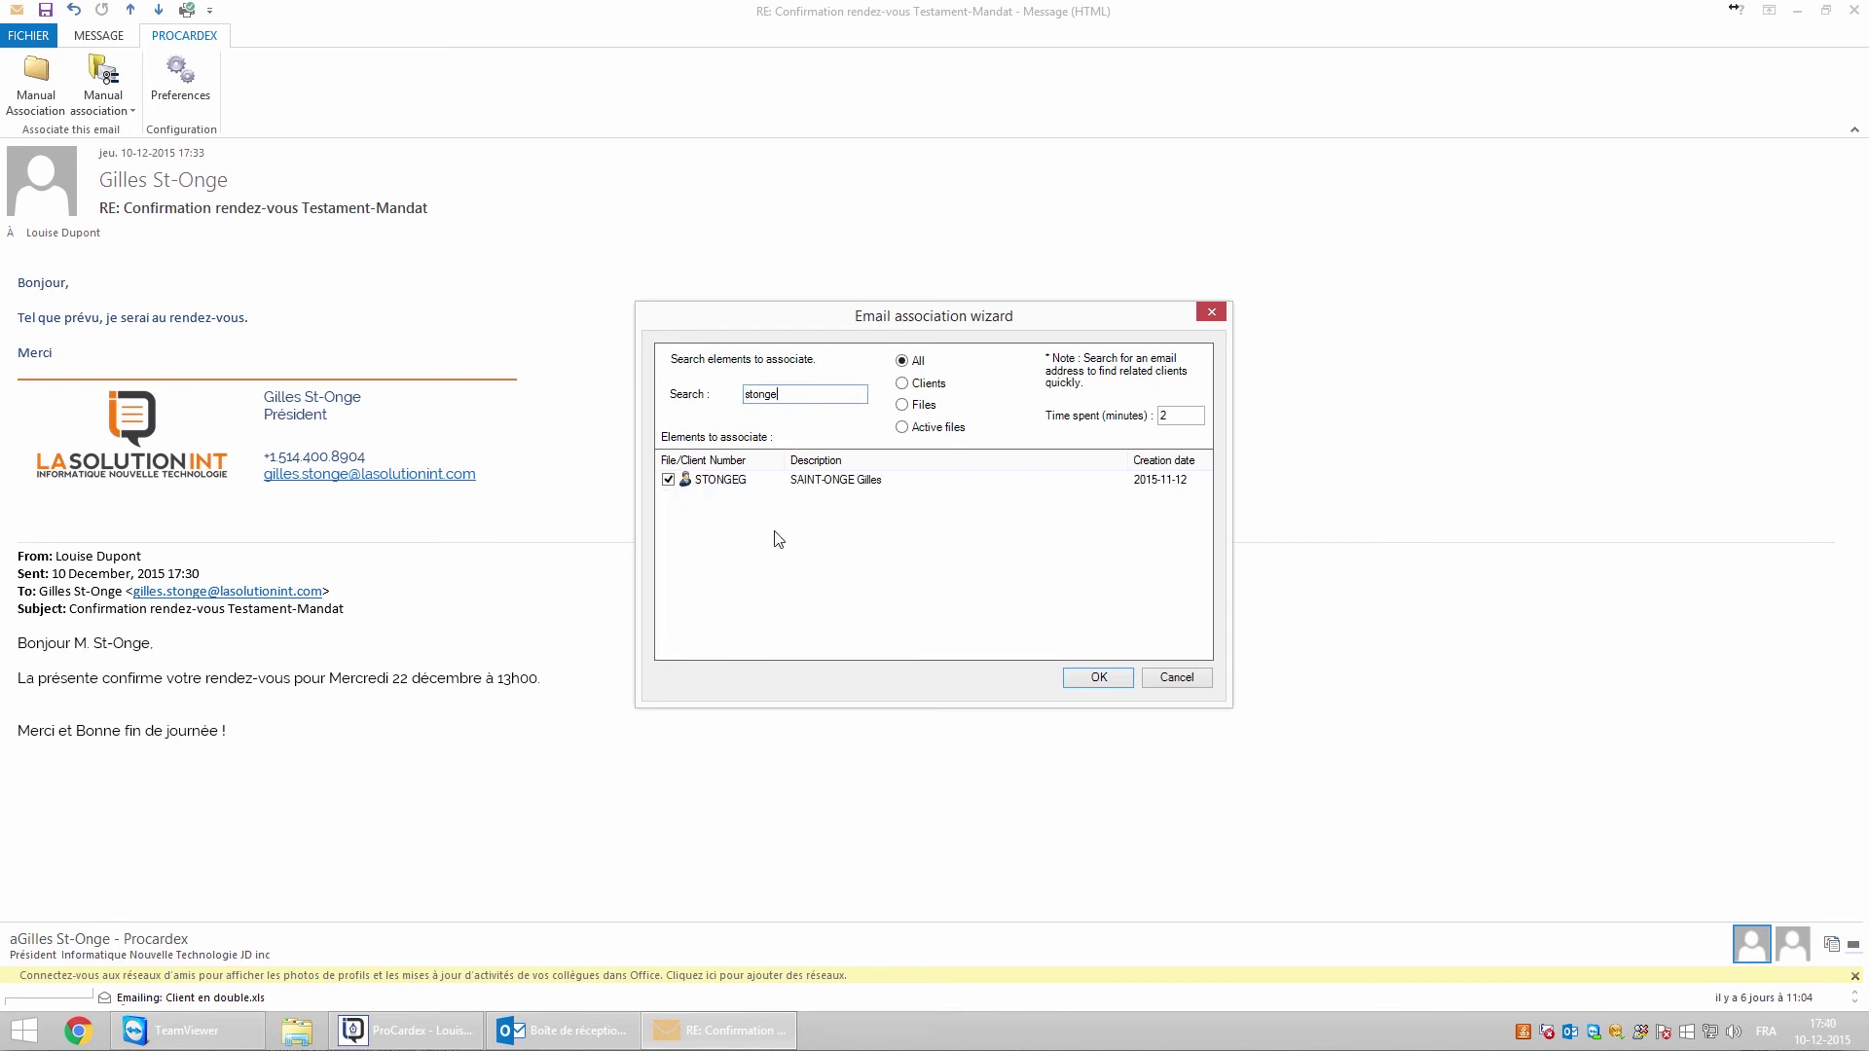
{"action": "left_click", "coordinate": [1097, 677]}
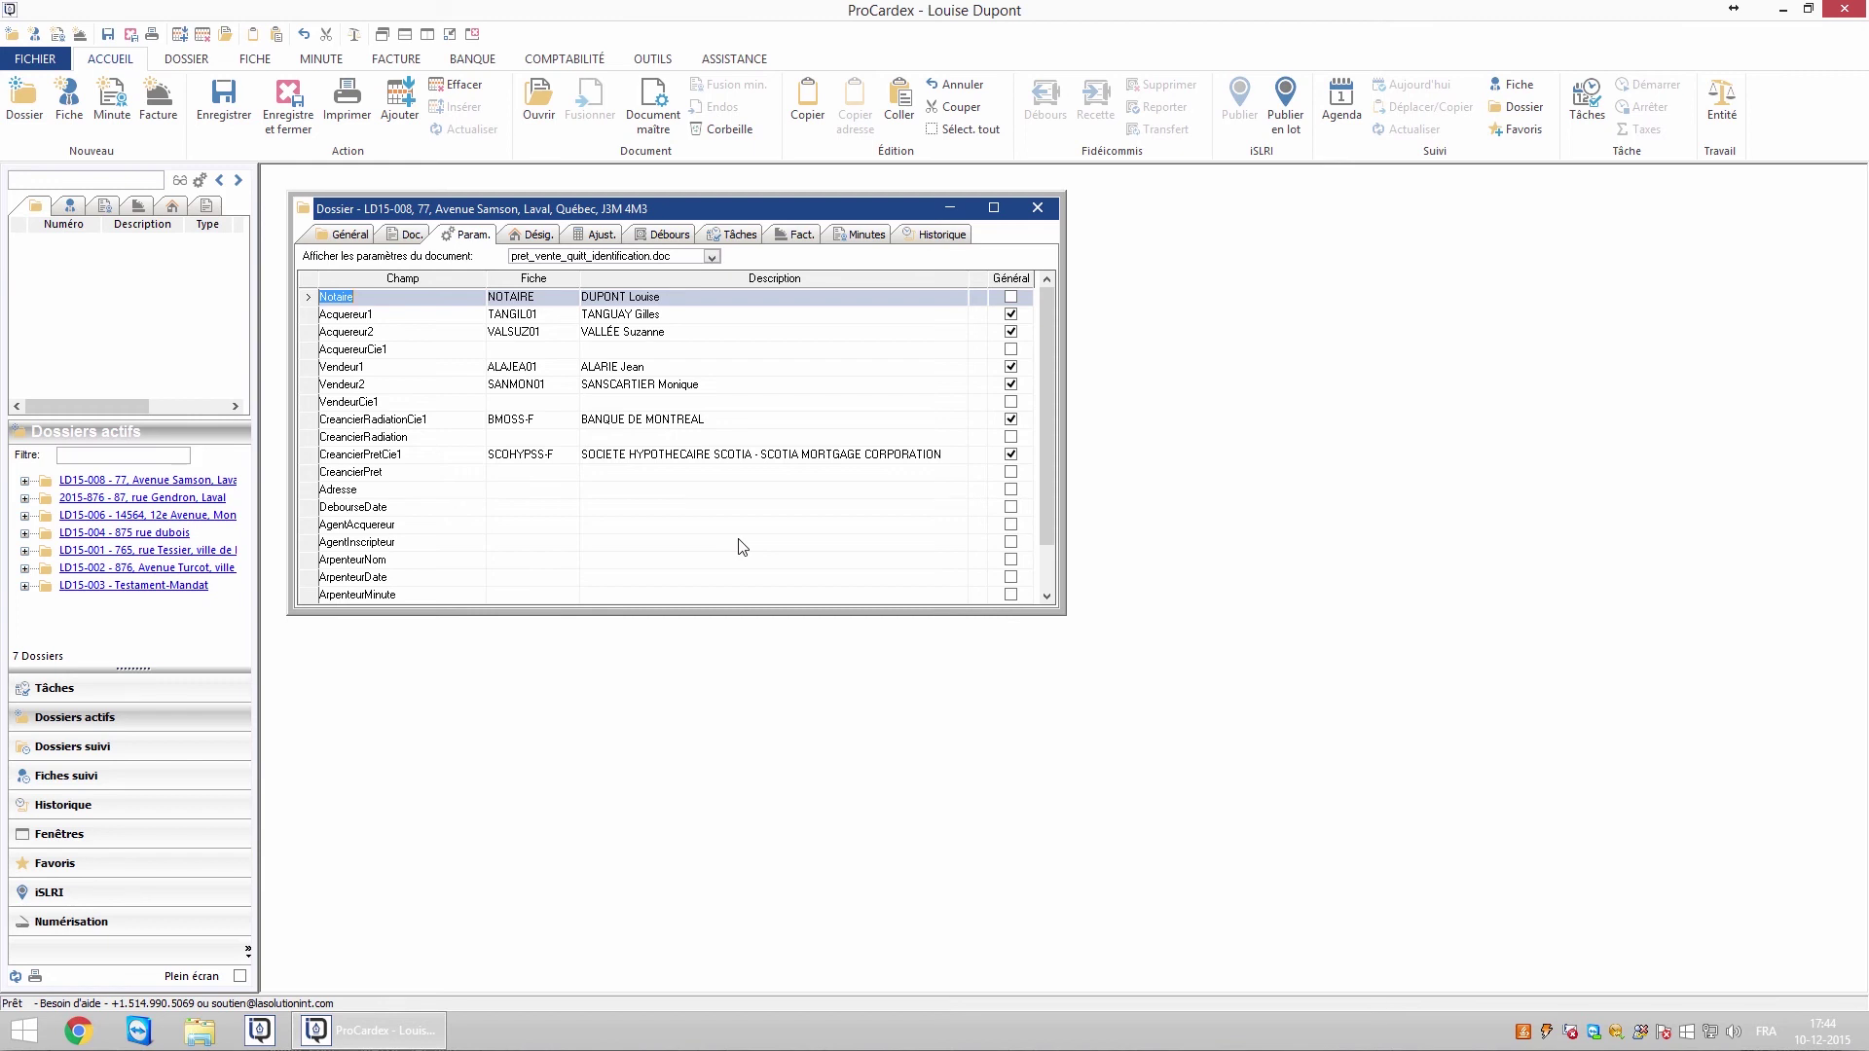
Paste the dossier's property address into Adresse and enter the surveyor's name
{"action": "left_click", "coordinate": [613, 491]}
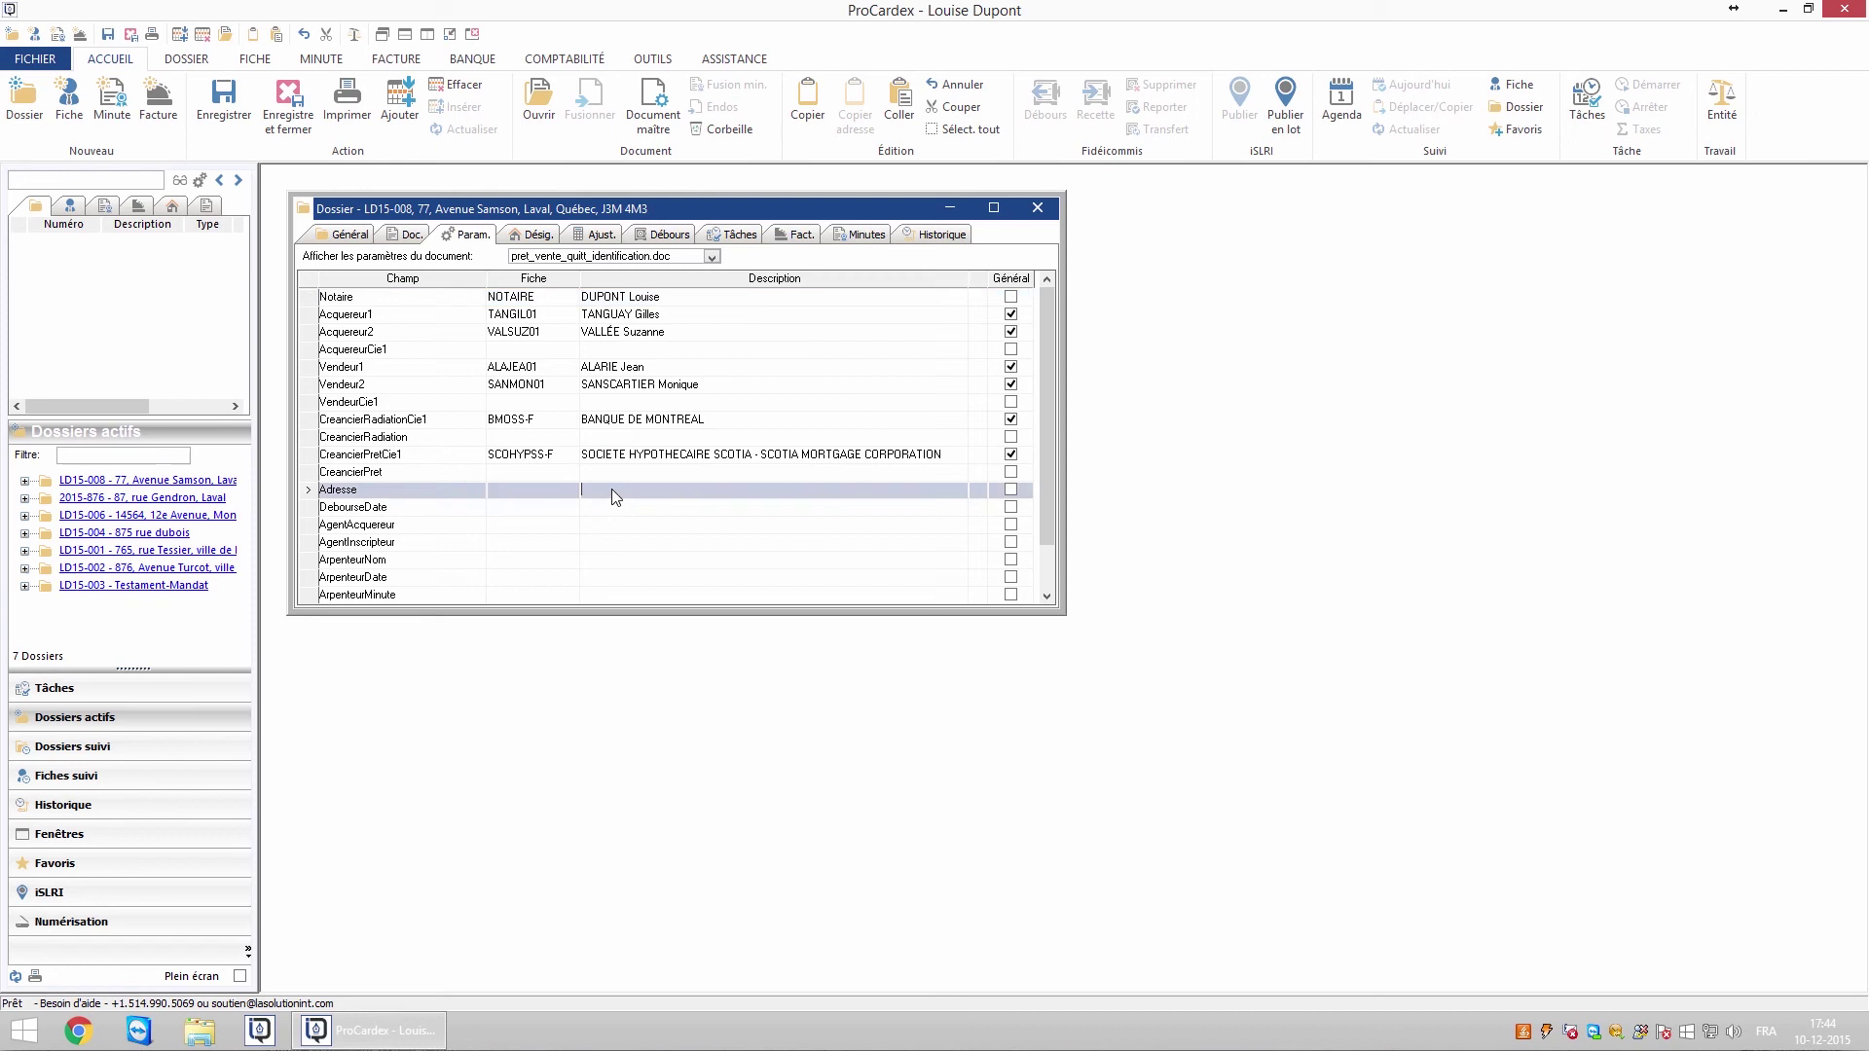
{"action": "left_click", "coordinate": [612, 510]}
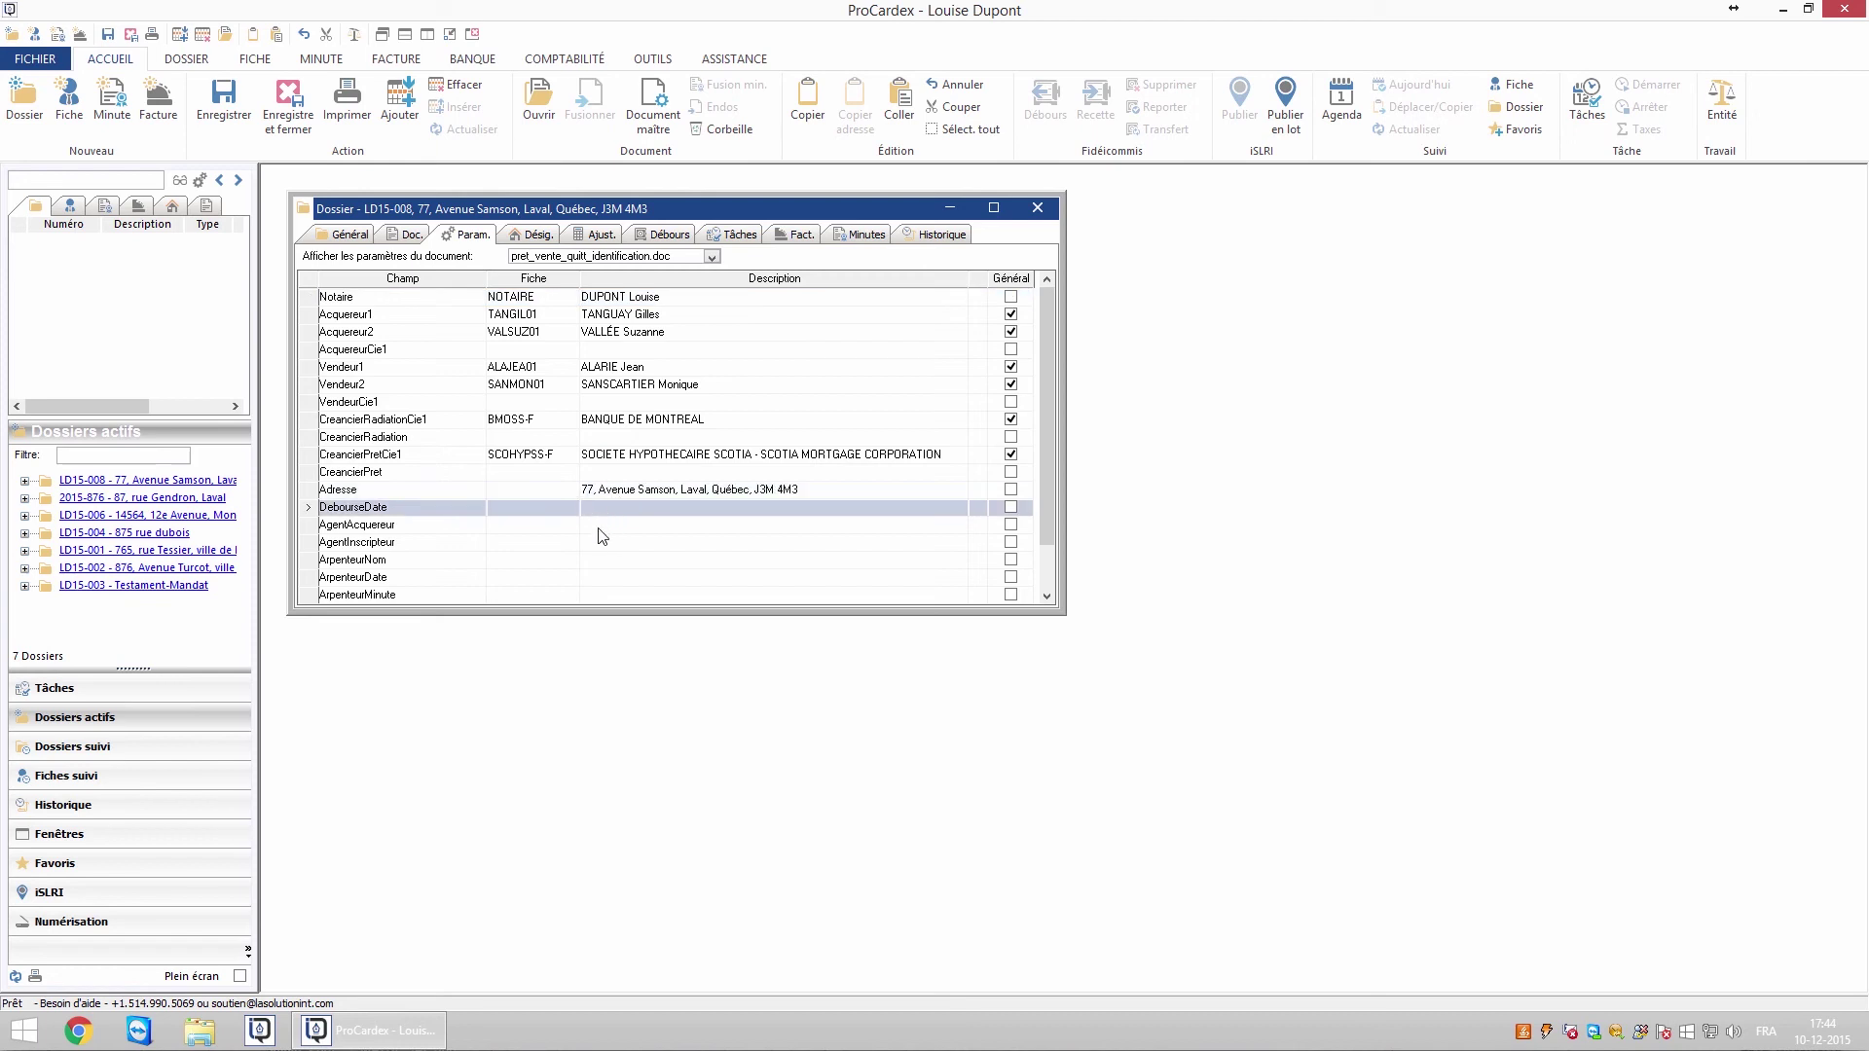
{"action": "left_click", "coordinate": [608, 562]}
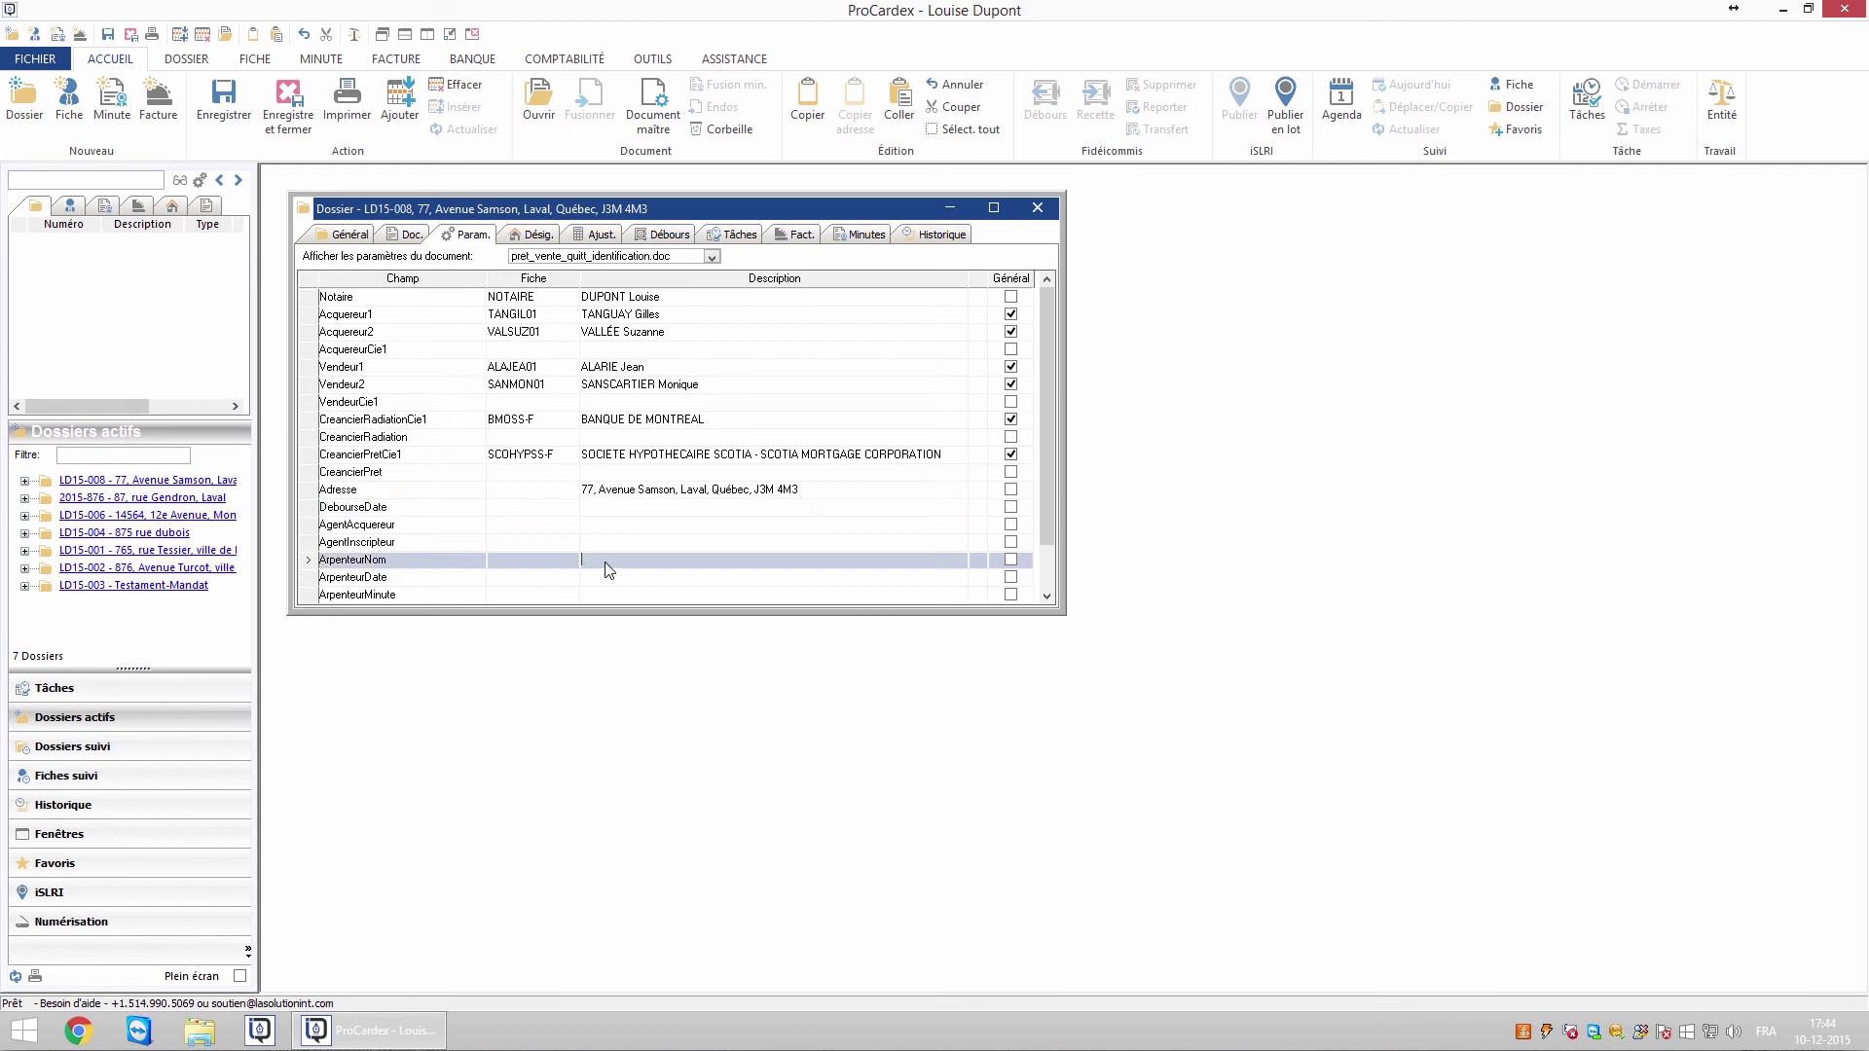
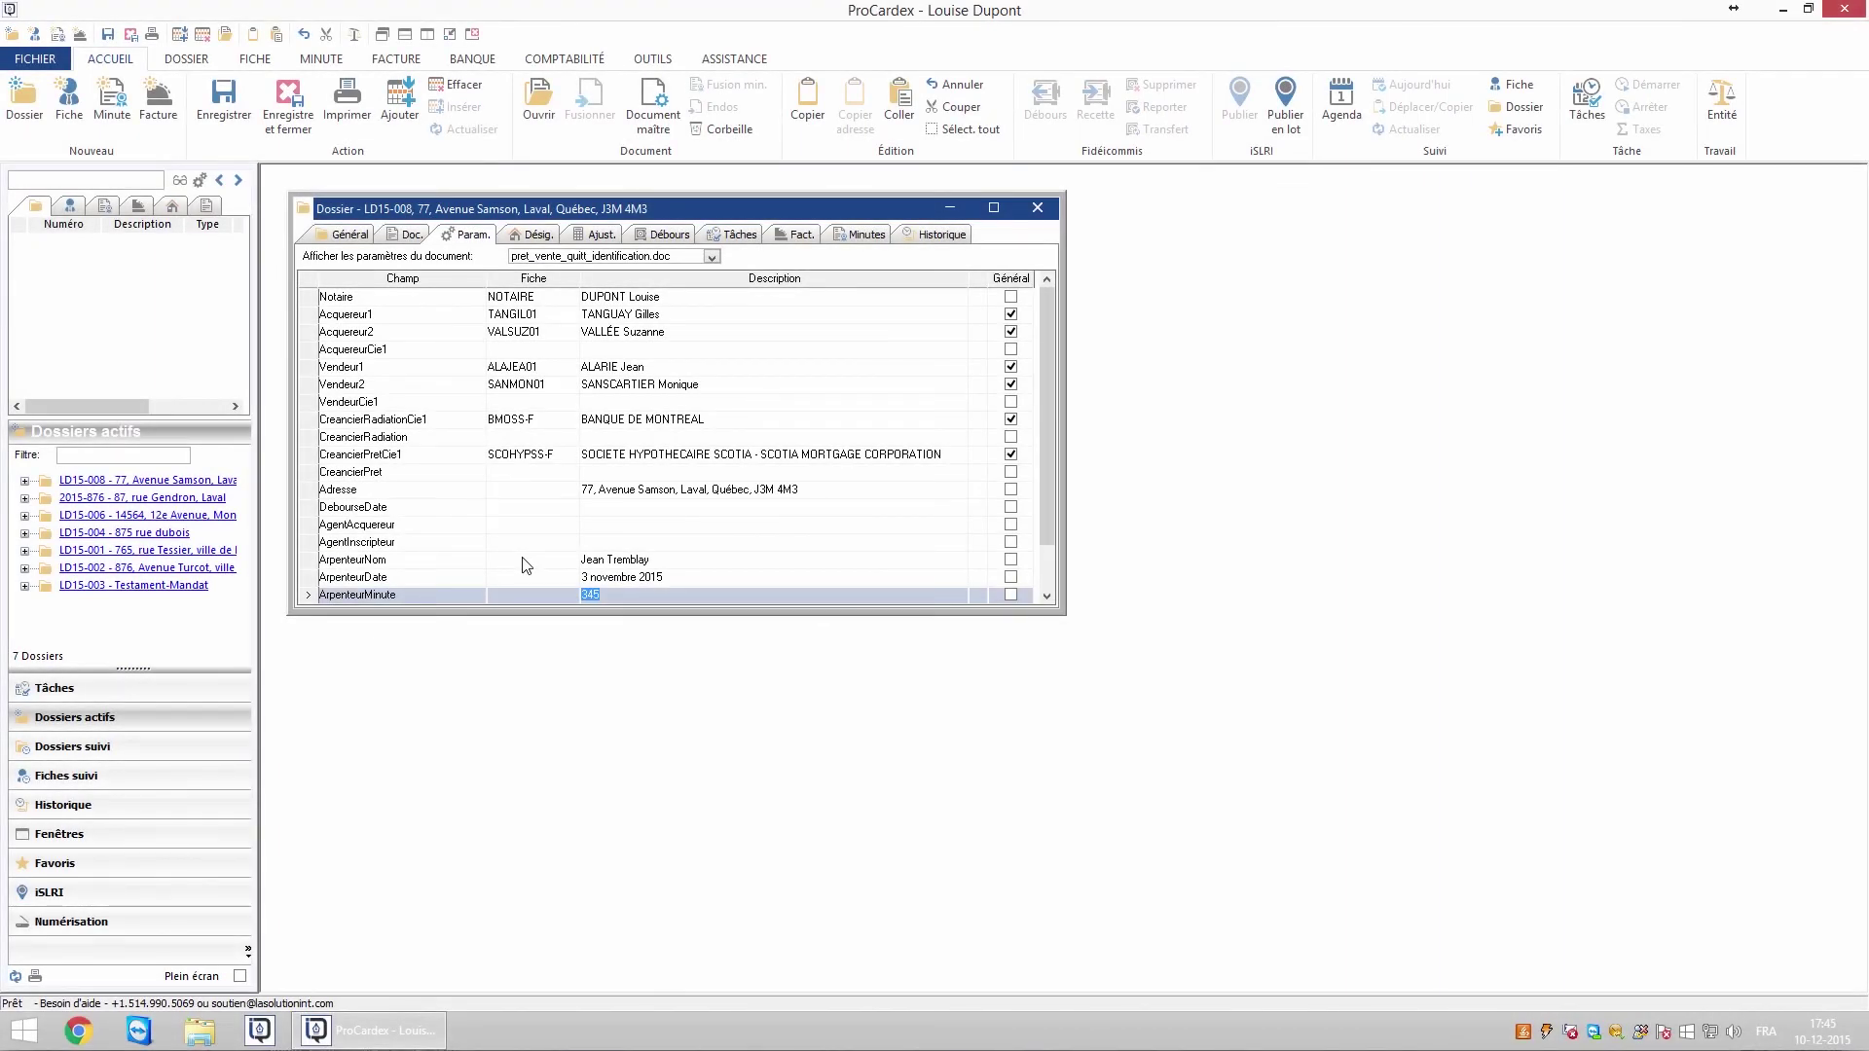
{"action": "left_click", "coordinate": [535, 237]}
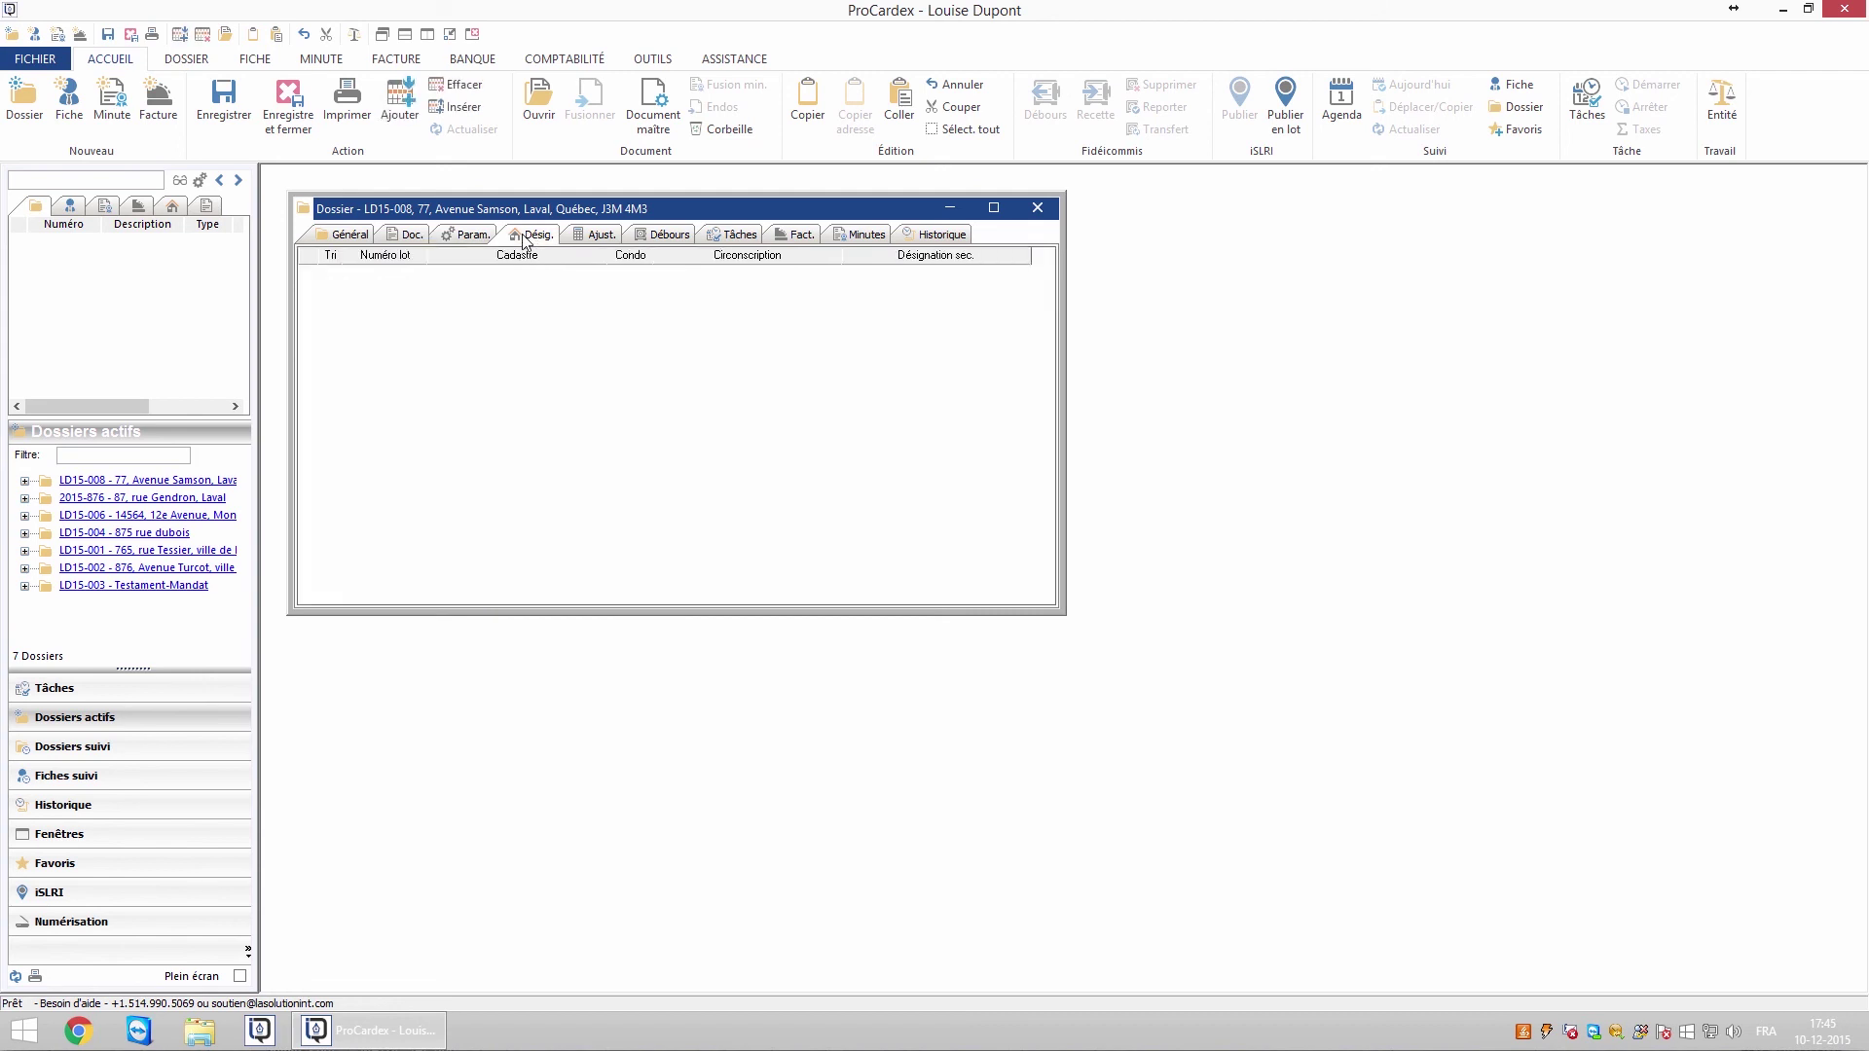
Add a Lot rénové designation with standard lot wording, numbered 1 009 300
{"action": "right_click", "coordinate": [530, 339]}
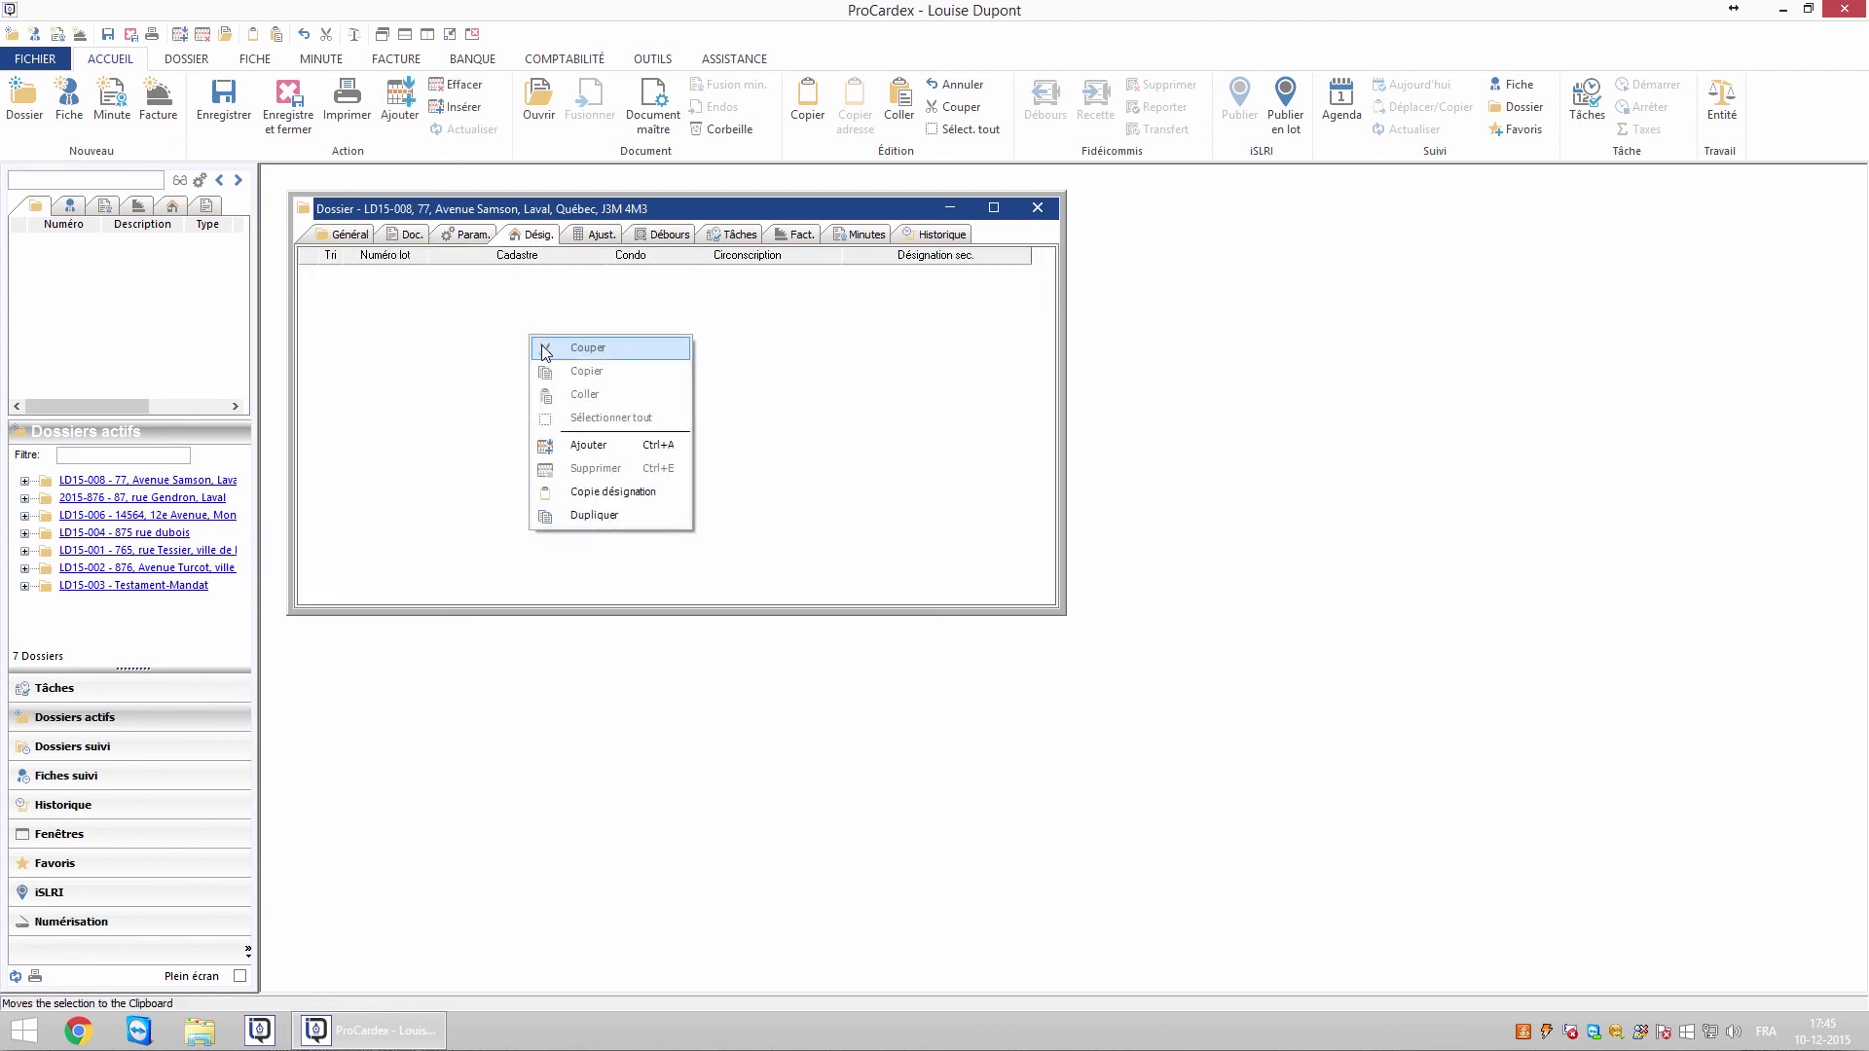
{"action": "left_click", "coordinate": [577, 441]}
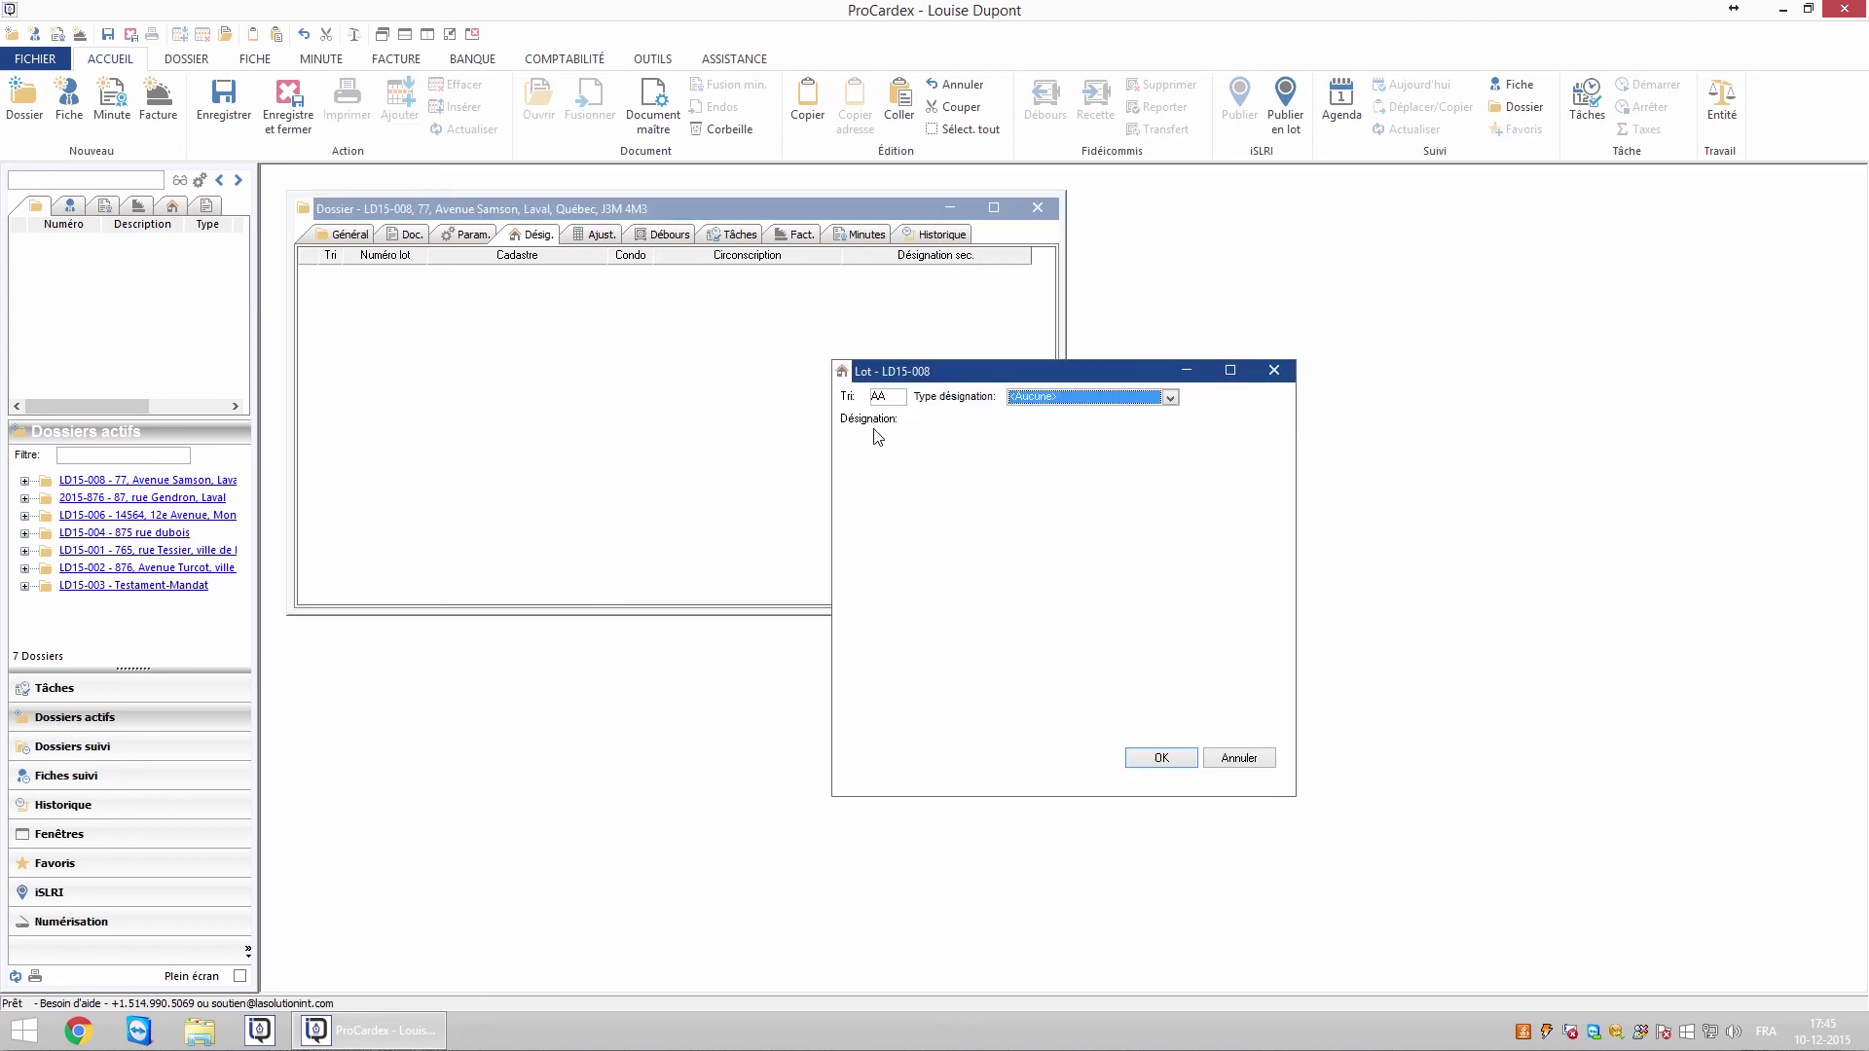
{"action": "left_click", "coordinate": [1163, 400]}
{"action": "left_click", "coordinate": [1039, 426]}
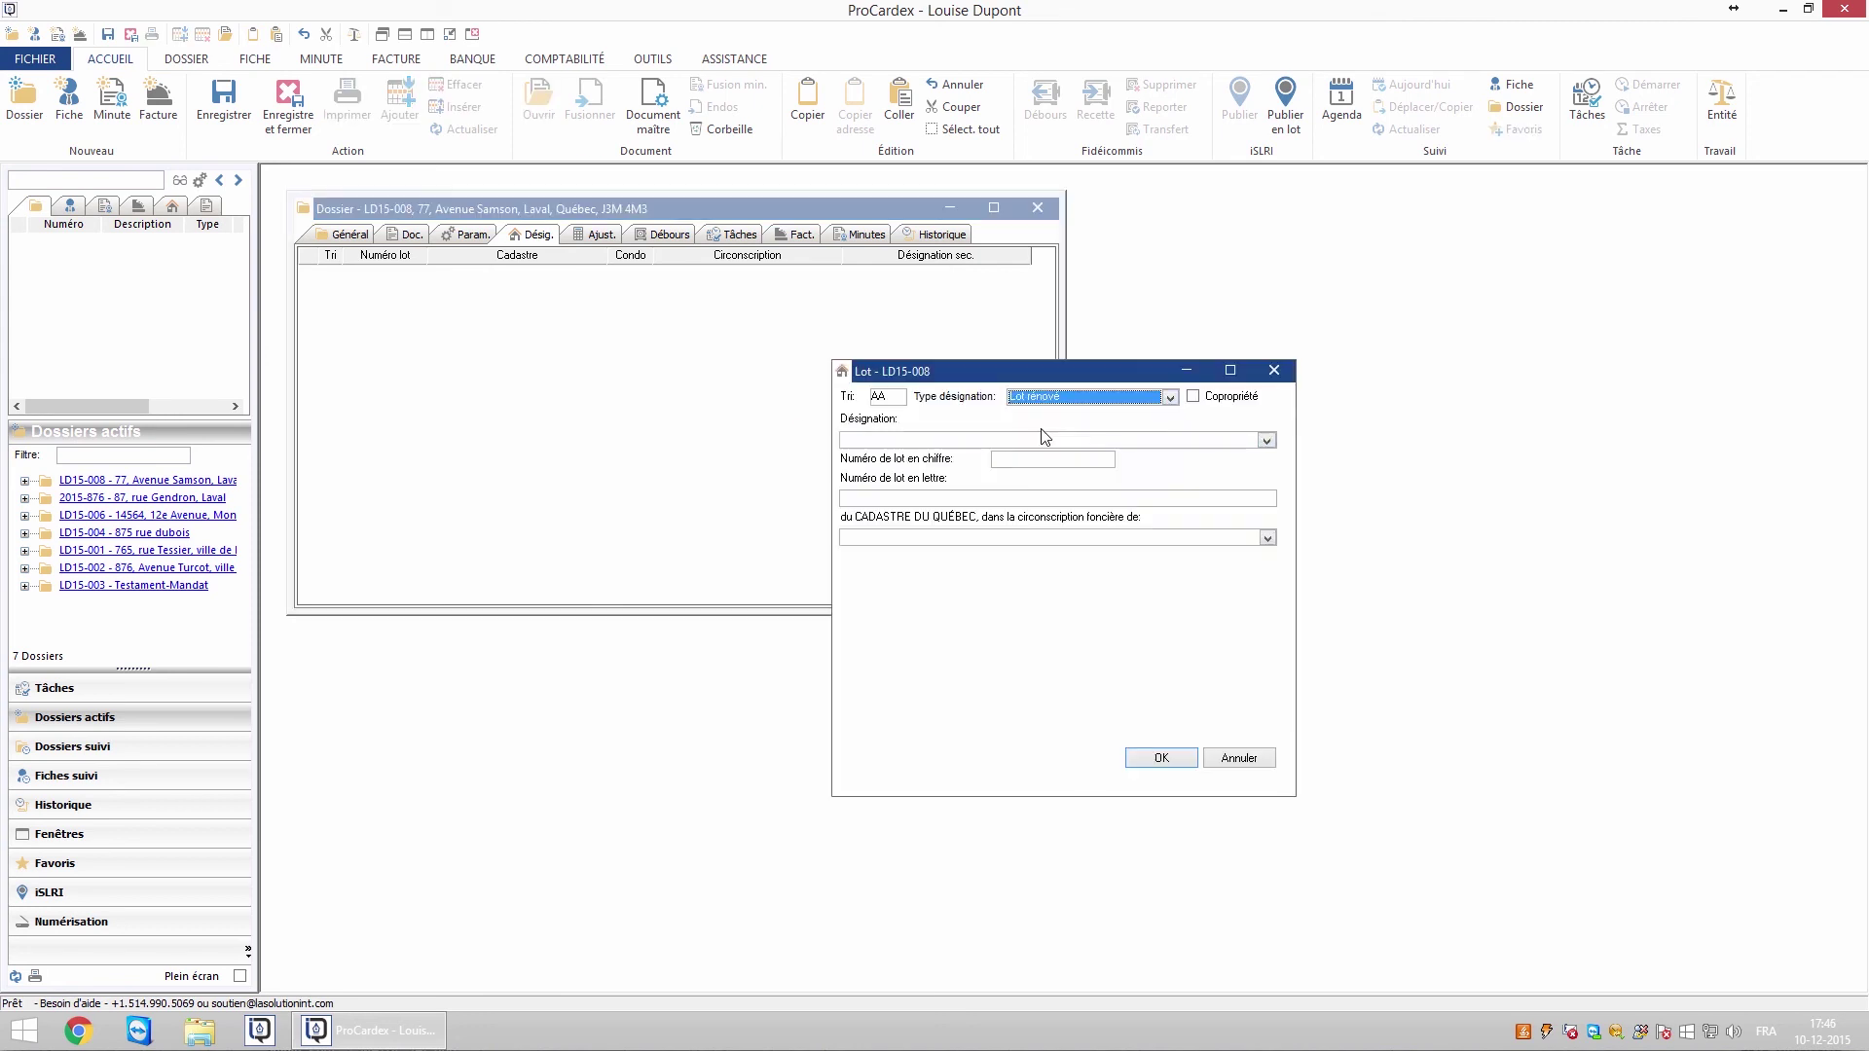
{"action": "left_click", "coordinate": [1266, 441]}
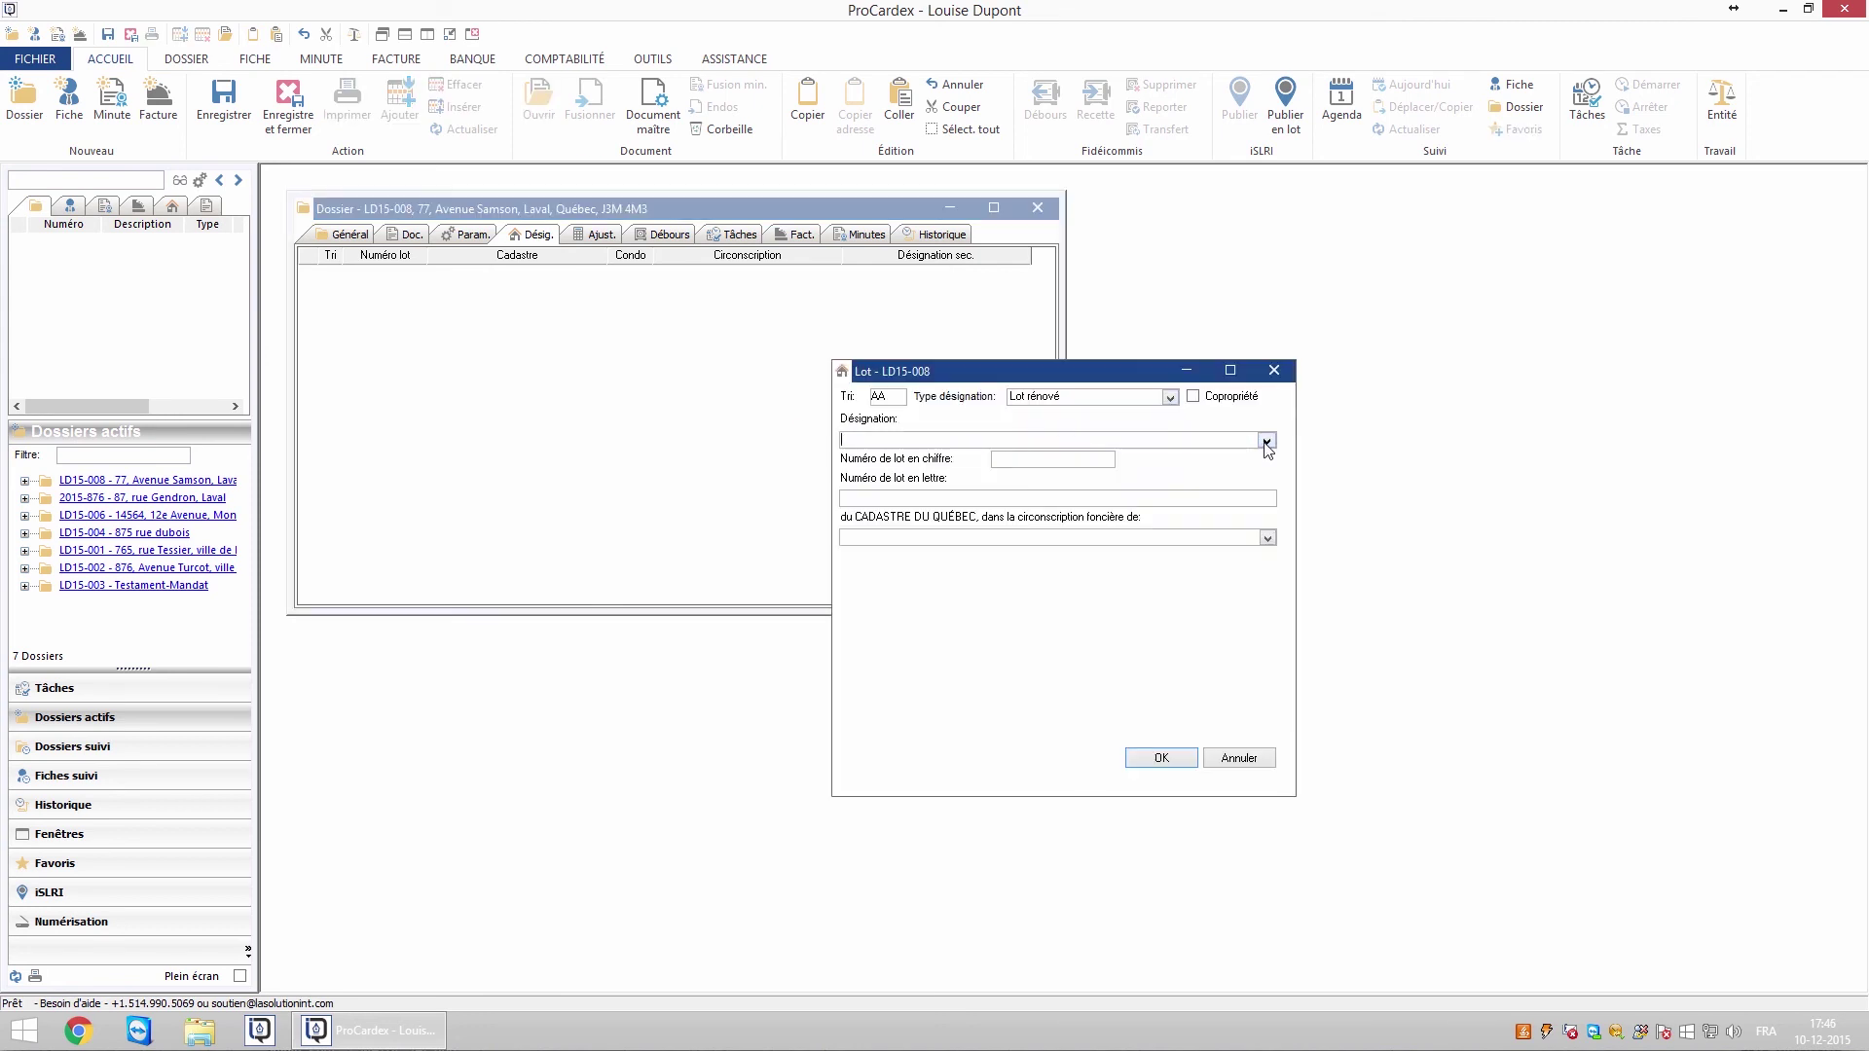
{"action": "left_click", "coordinate": [1071, 463]}
{"action": "left_click", "coordinate": [1058, 463]}
{"action": "type", "text": "1"}
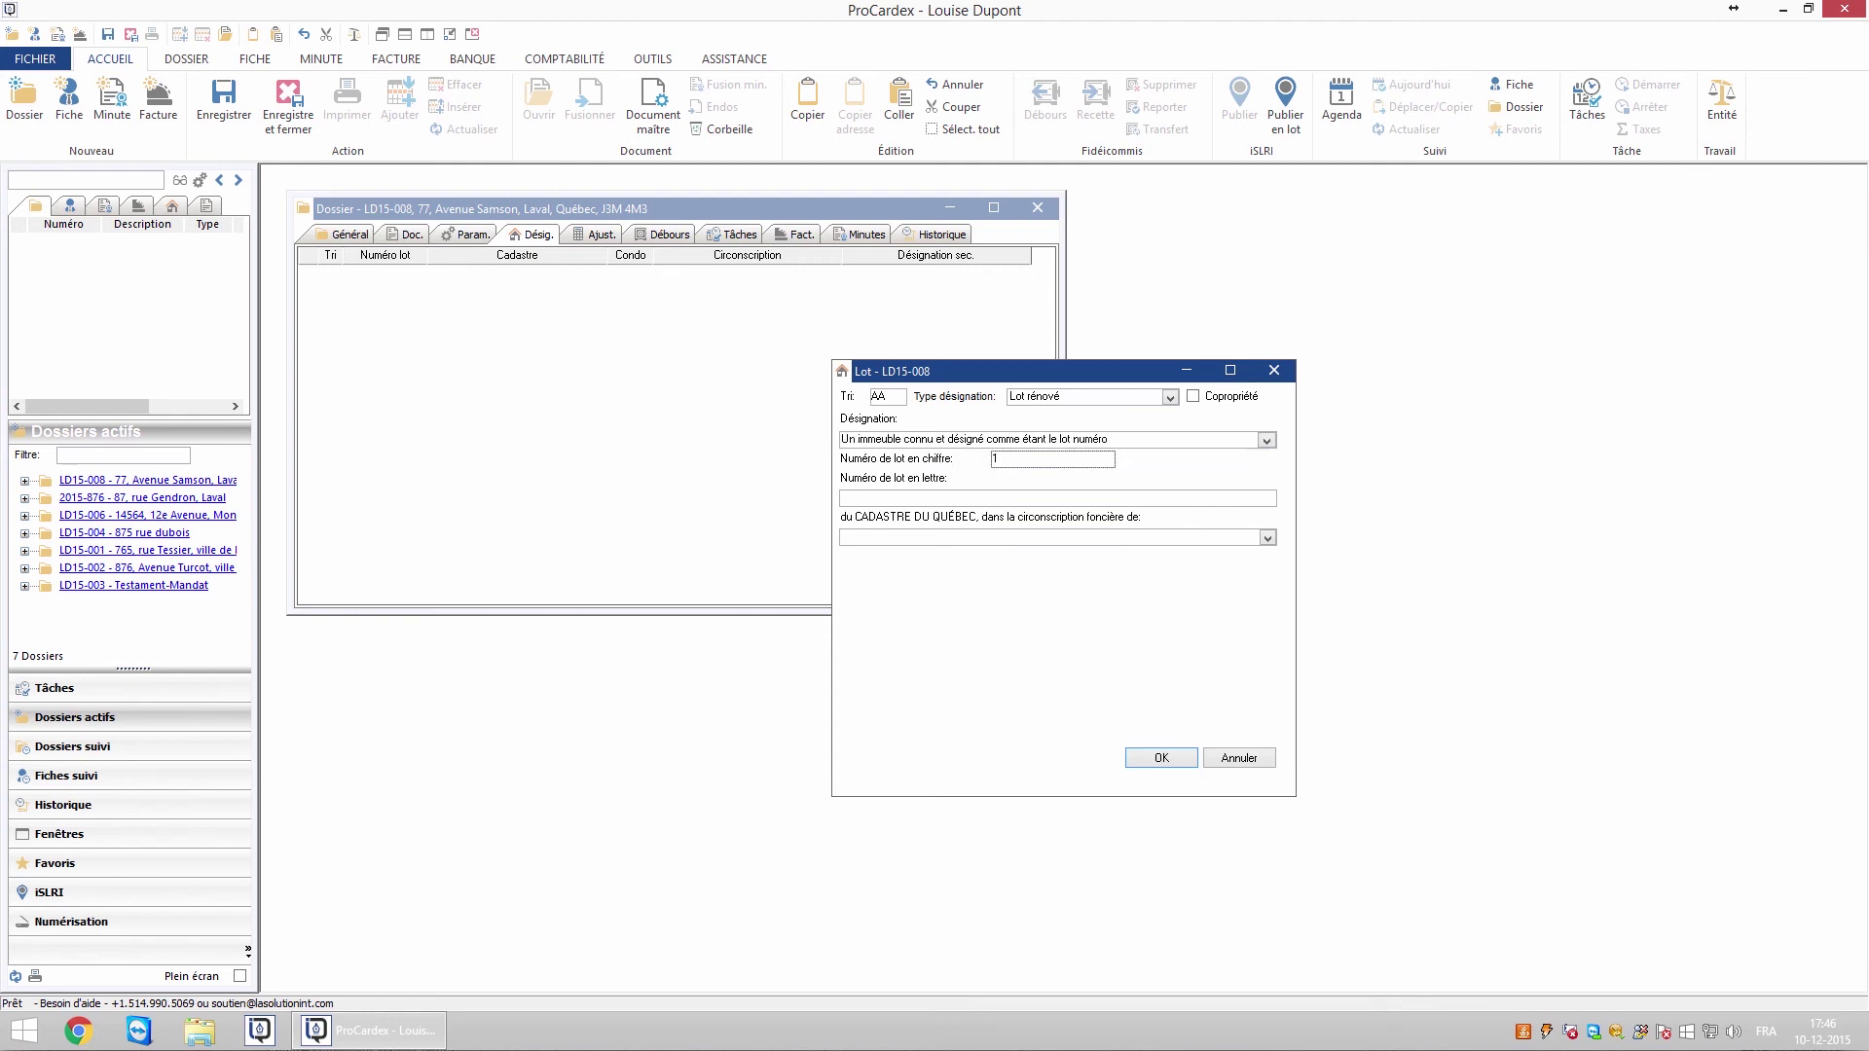
{"action": "type", "text": " 009 300"}
{"action": "left_click", "coordinate": [995, 499]}
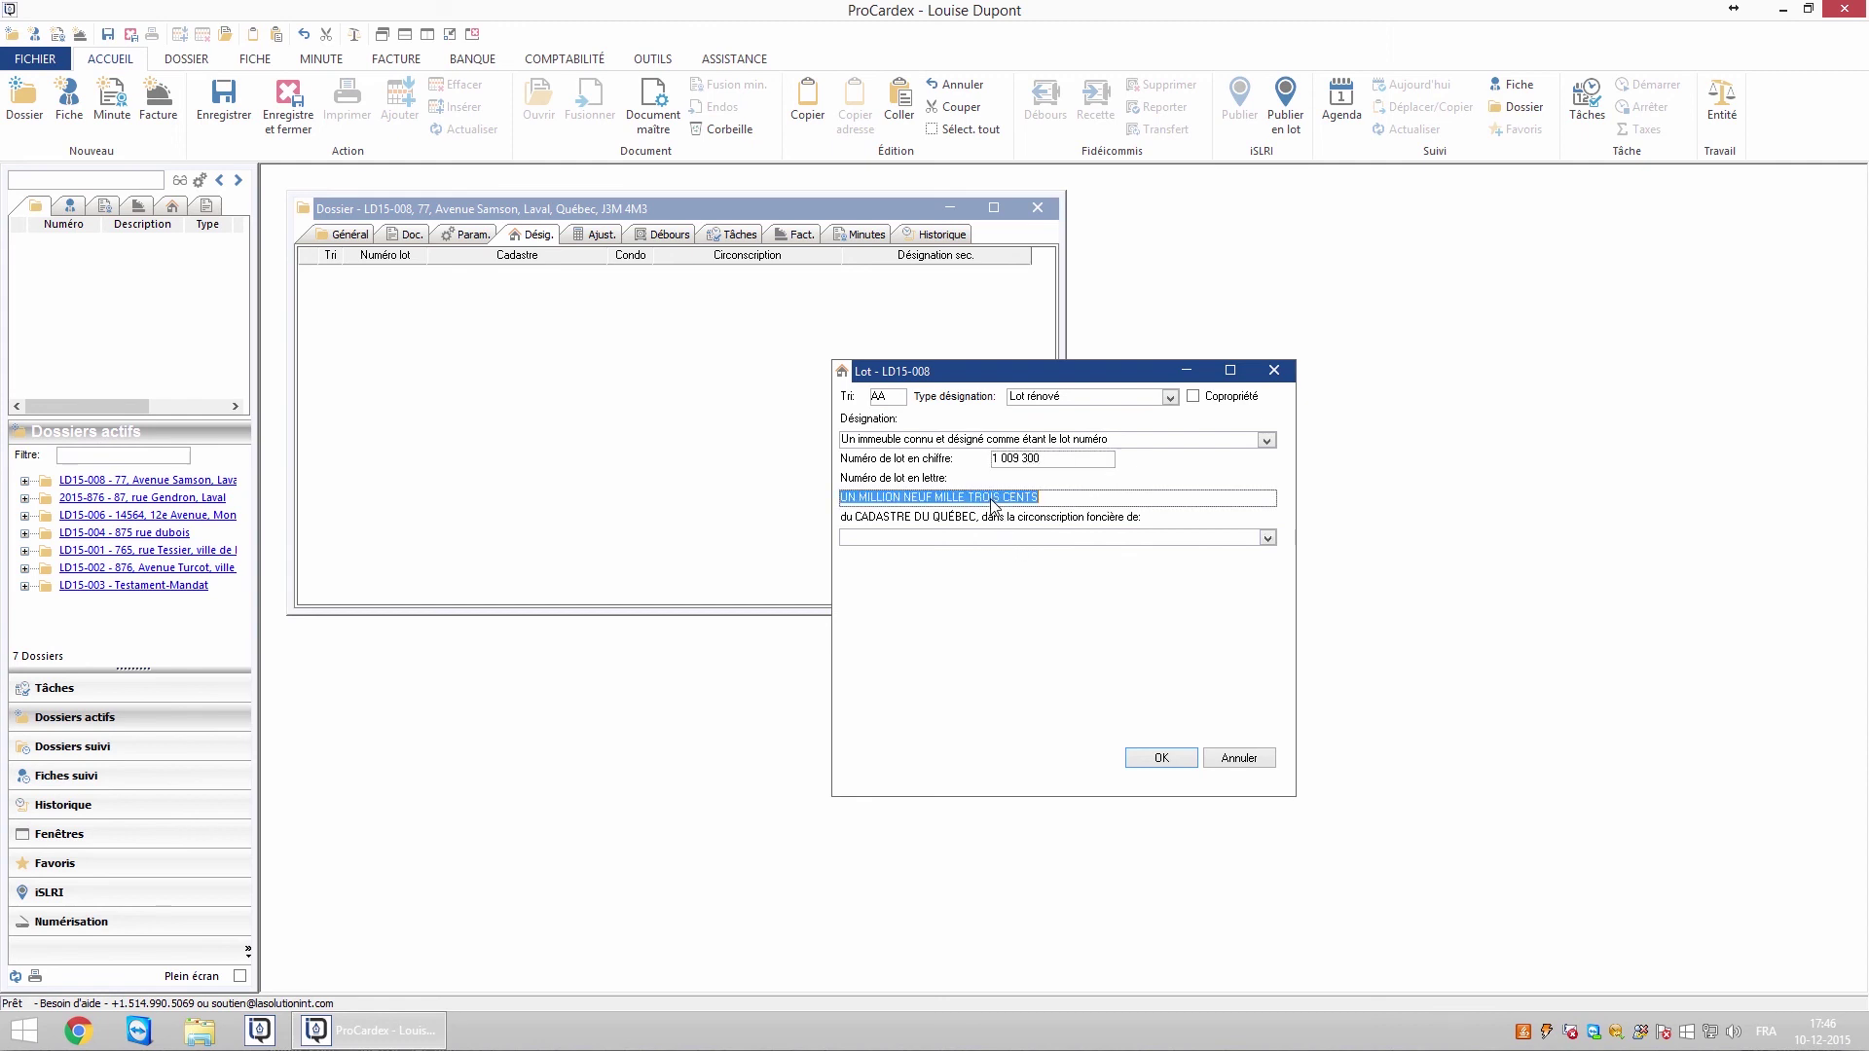
Set the registration division to Sherbrooke, leave Copropriété unchecked, and save the lot
{"action": "left_click", "coordinate": [1268, 538]}
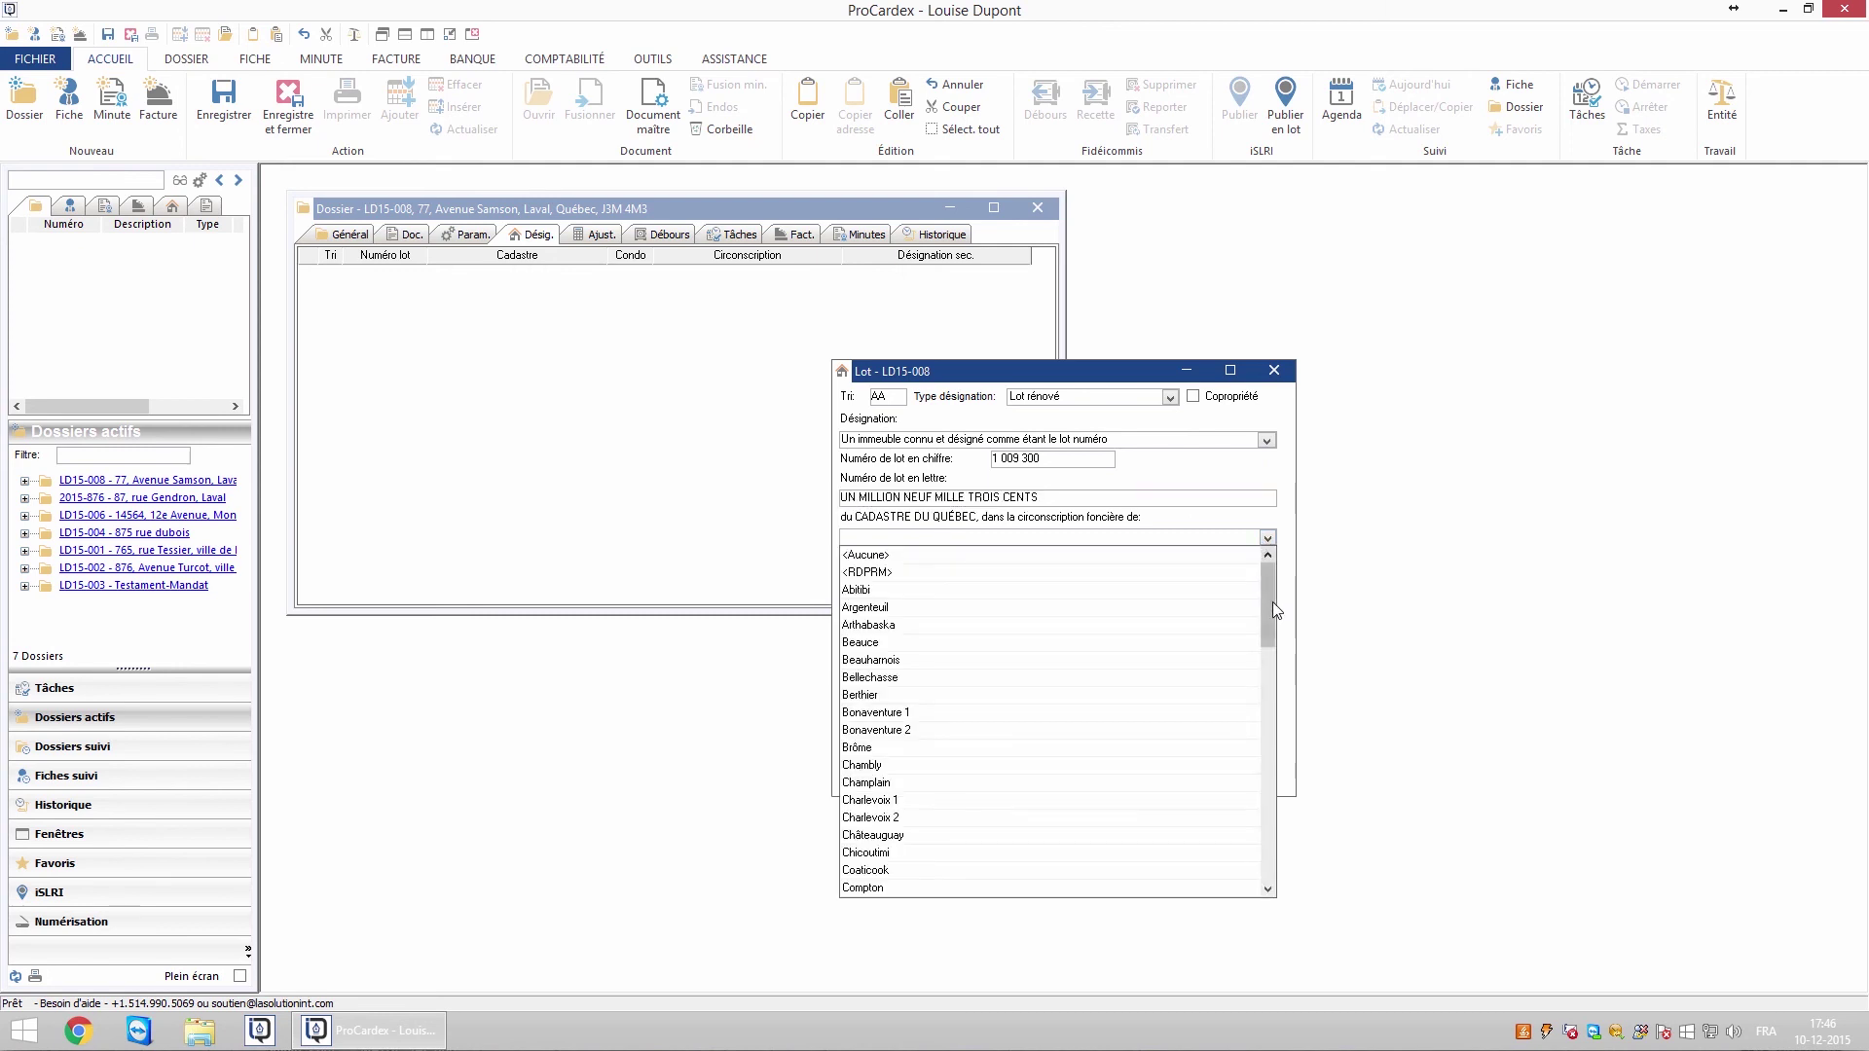
{"action": "key", "text": "s"}
{"action": "left_click", "coordinate": [869, 747]}
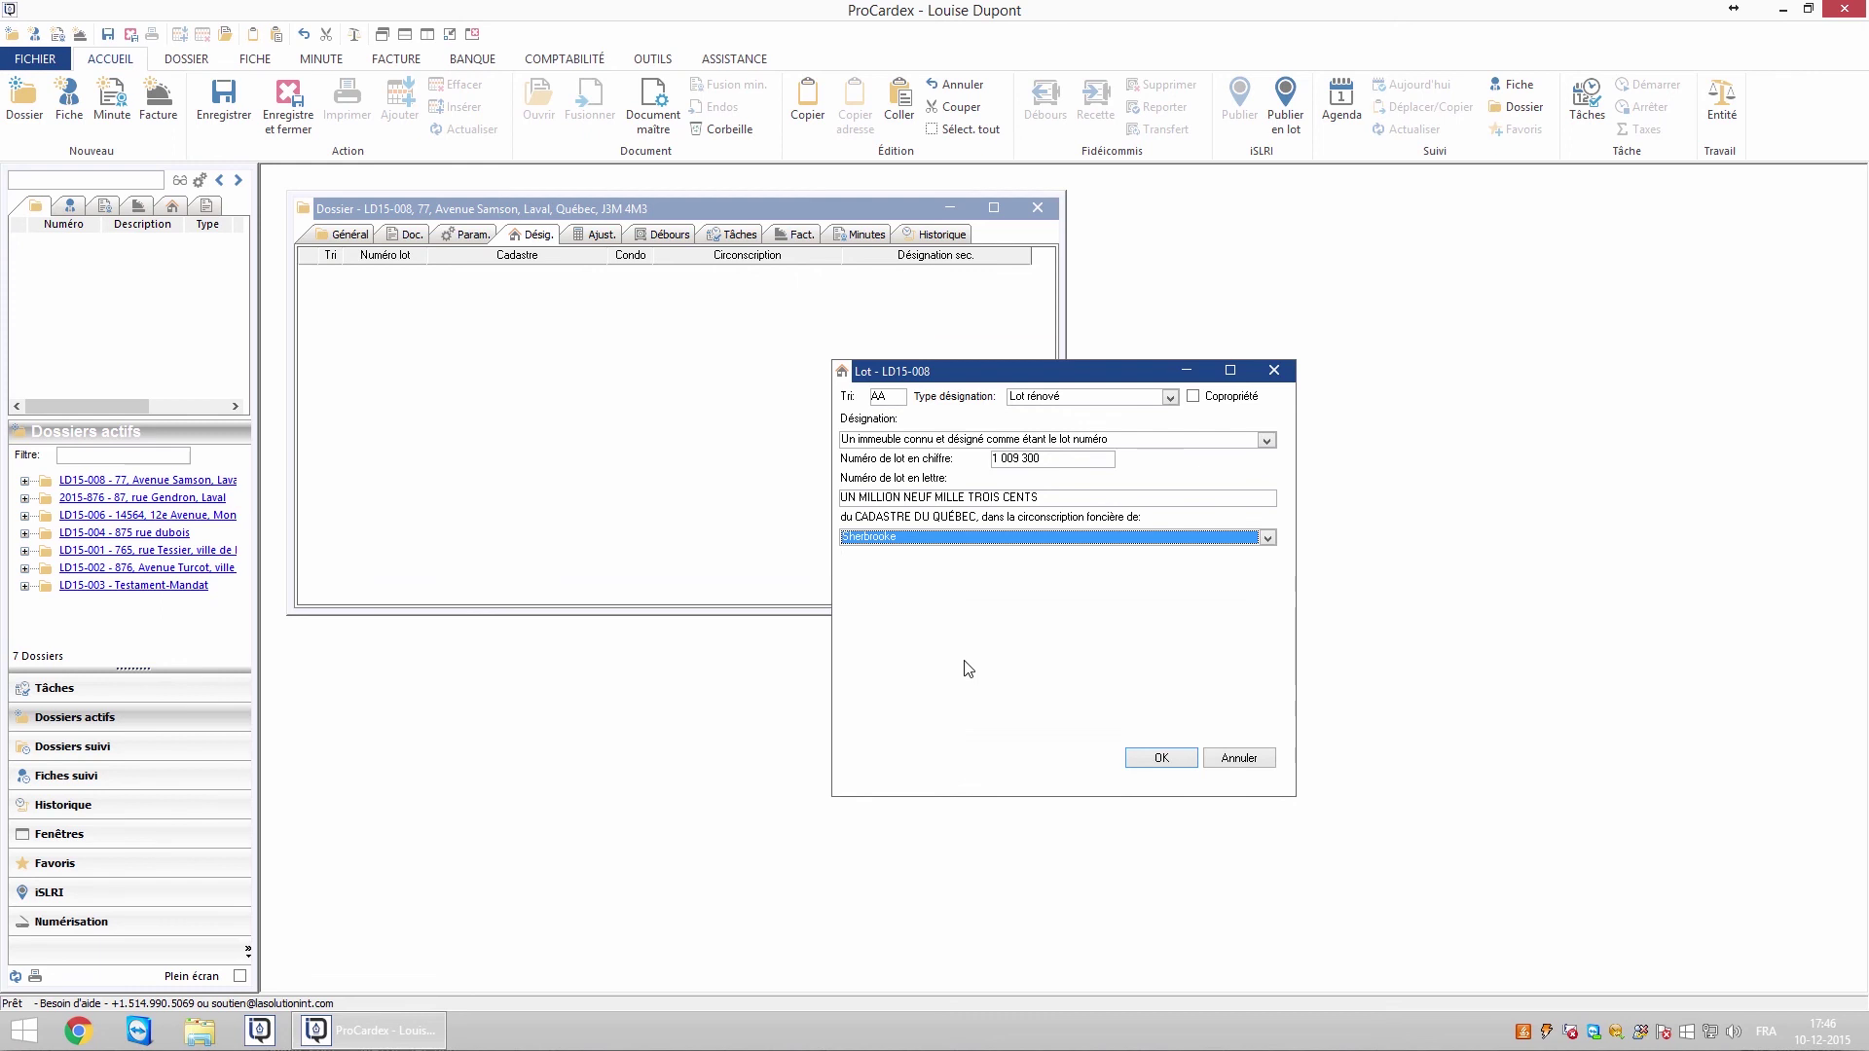
{"action": "left_click", "coordinate": [1195, 398]}
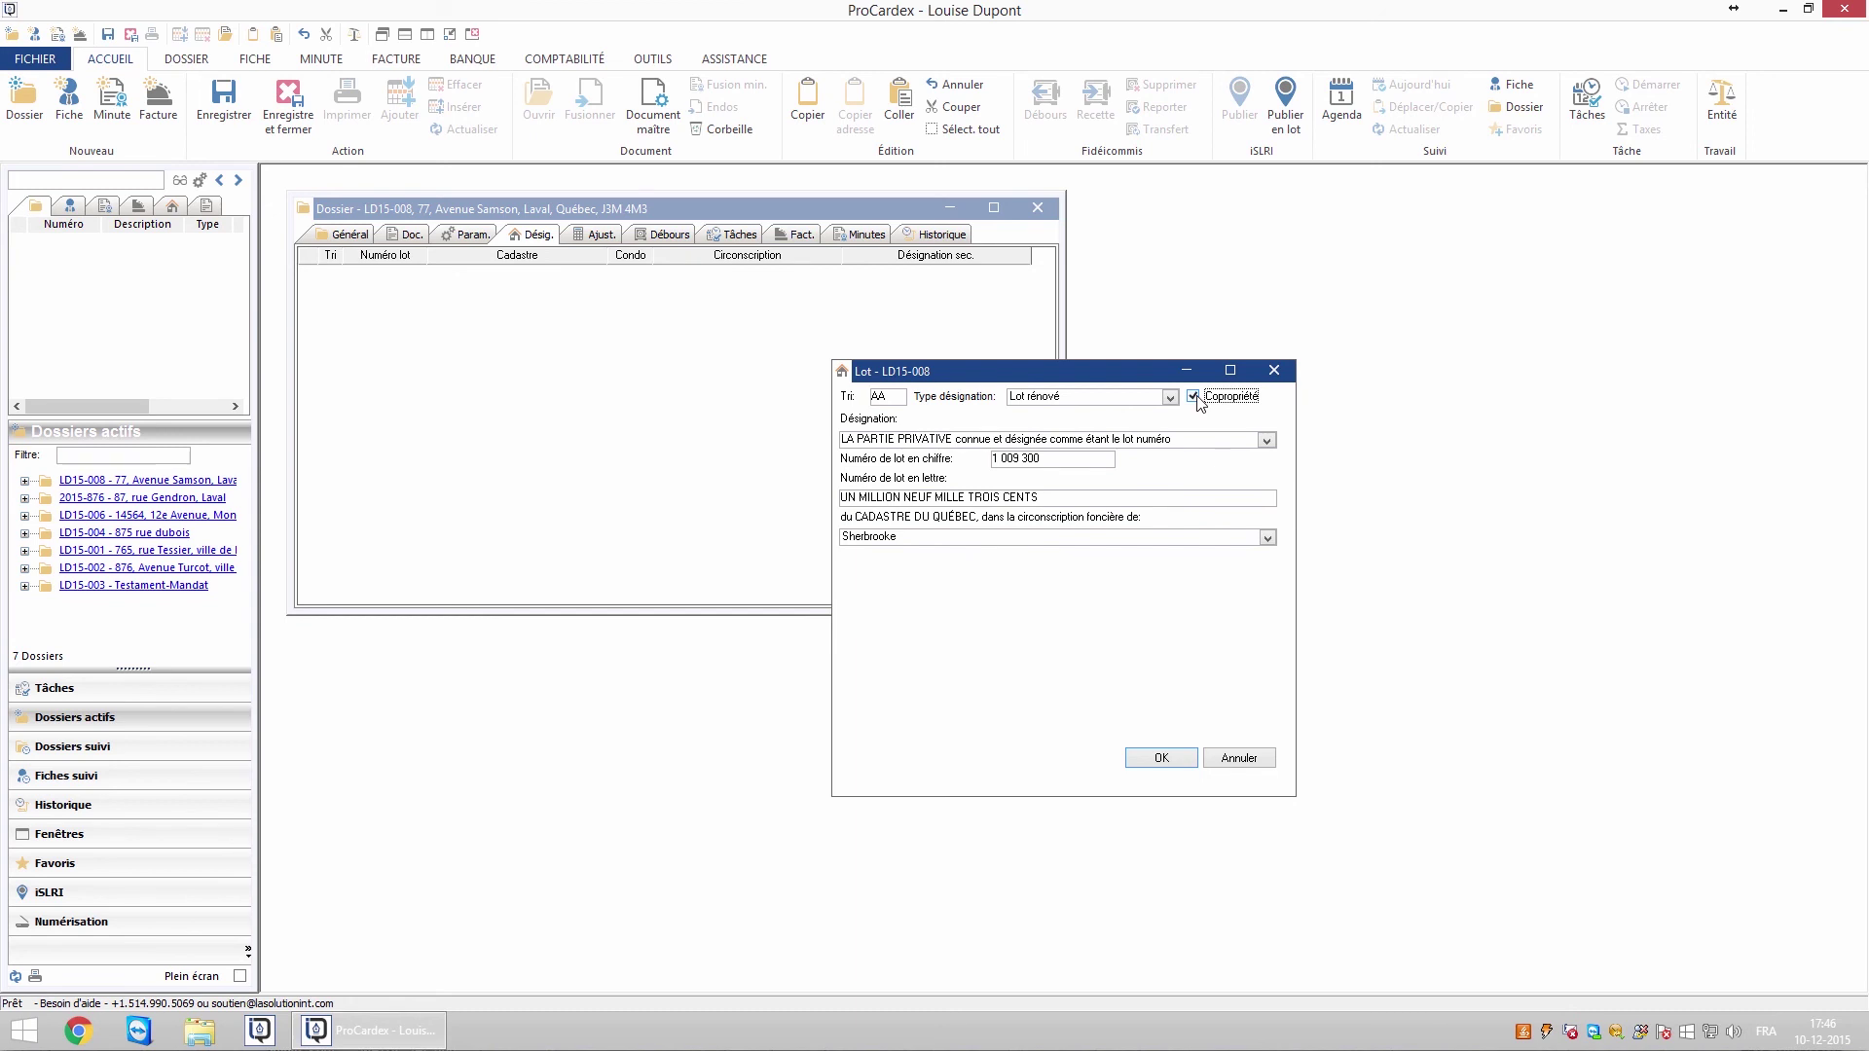
{"action": "left_click", "coordinate": [1195, 397]}
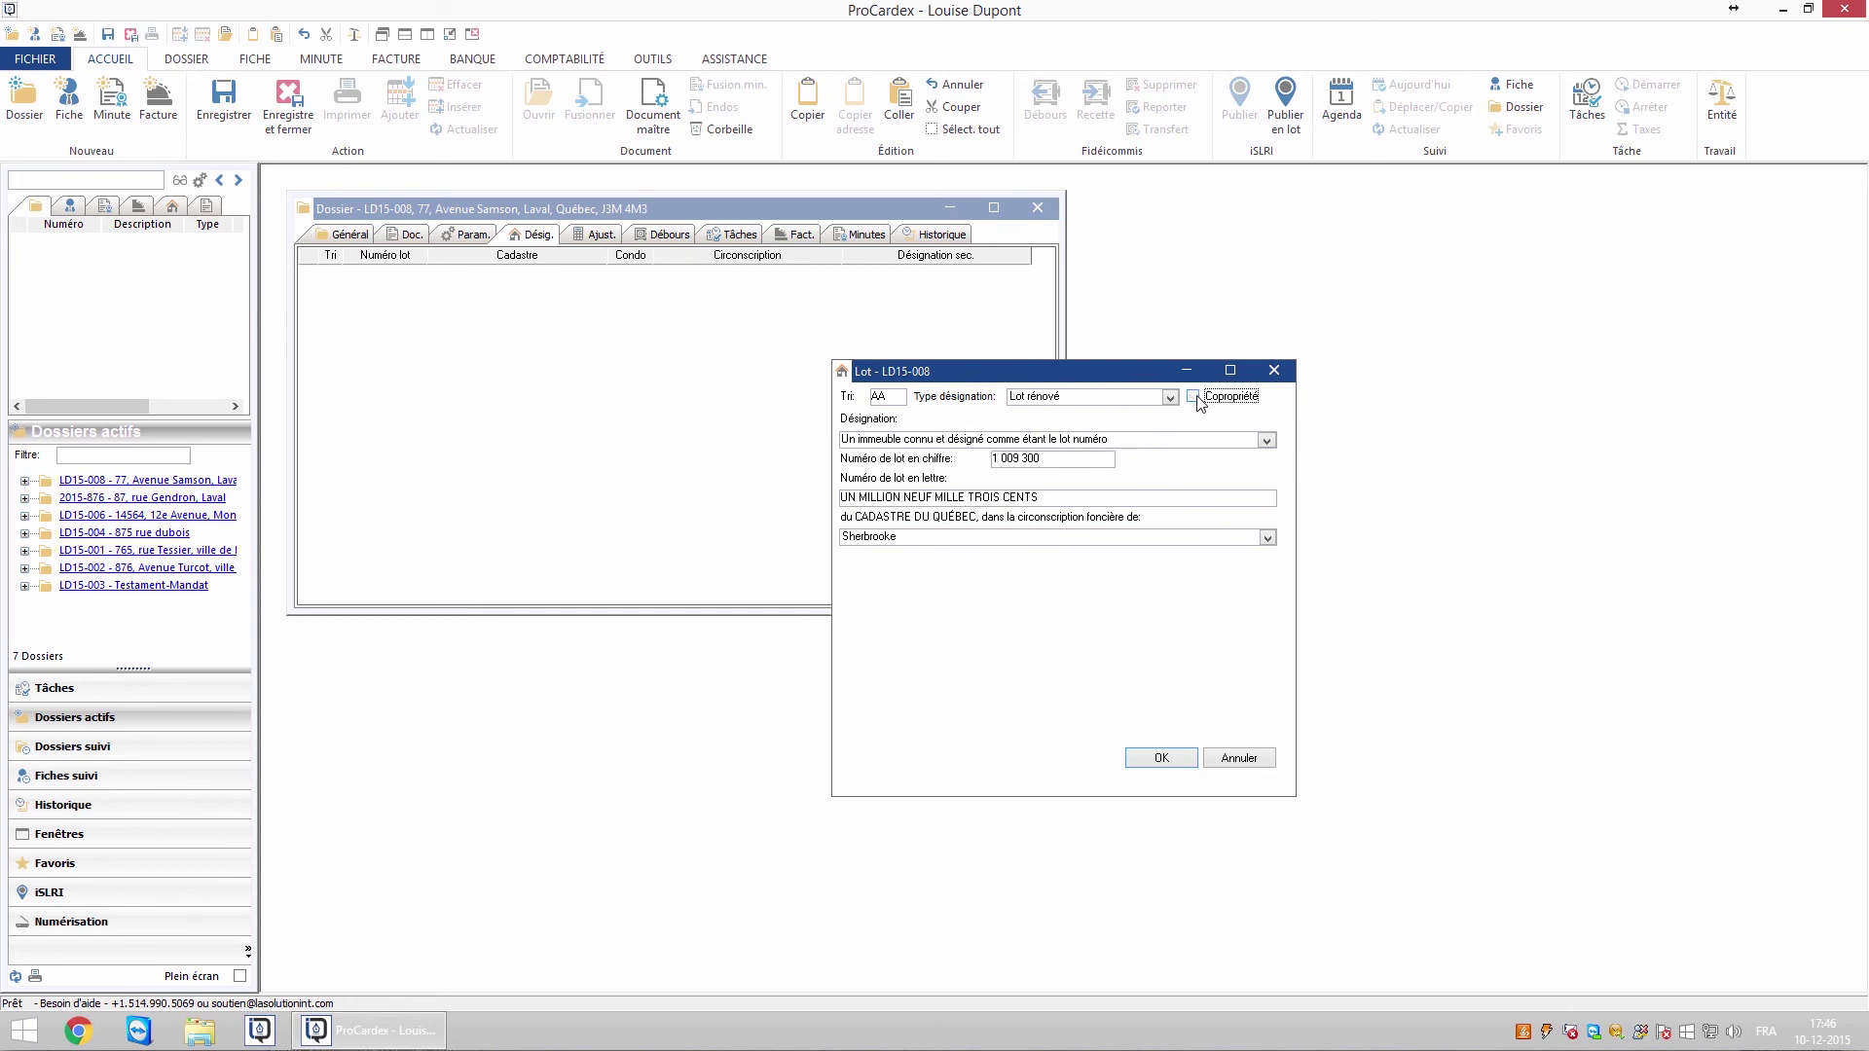
{"action": "left_click", "coordinate": [1152, 759]}
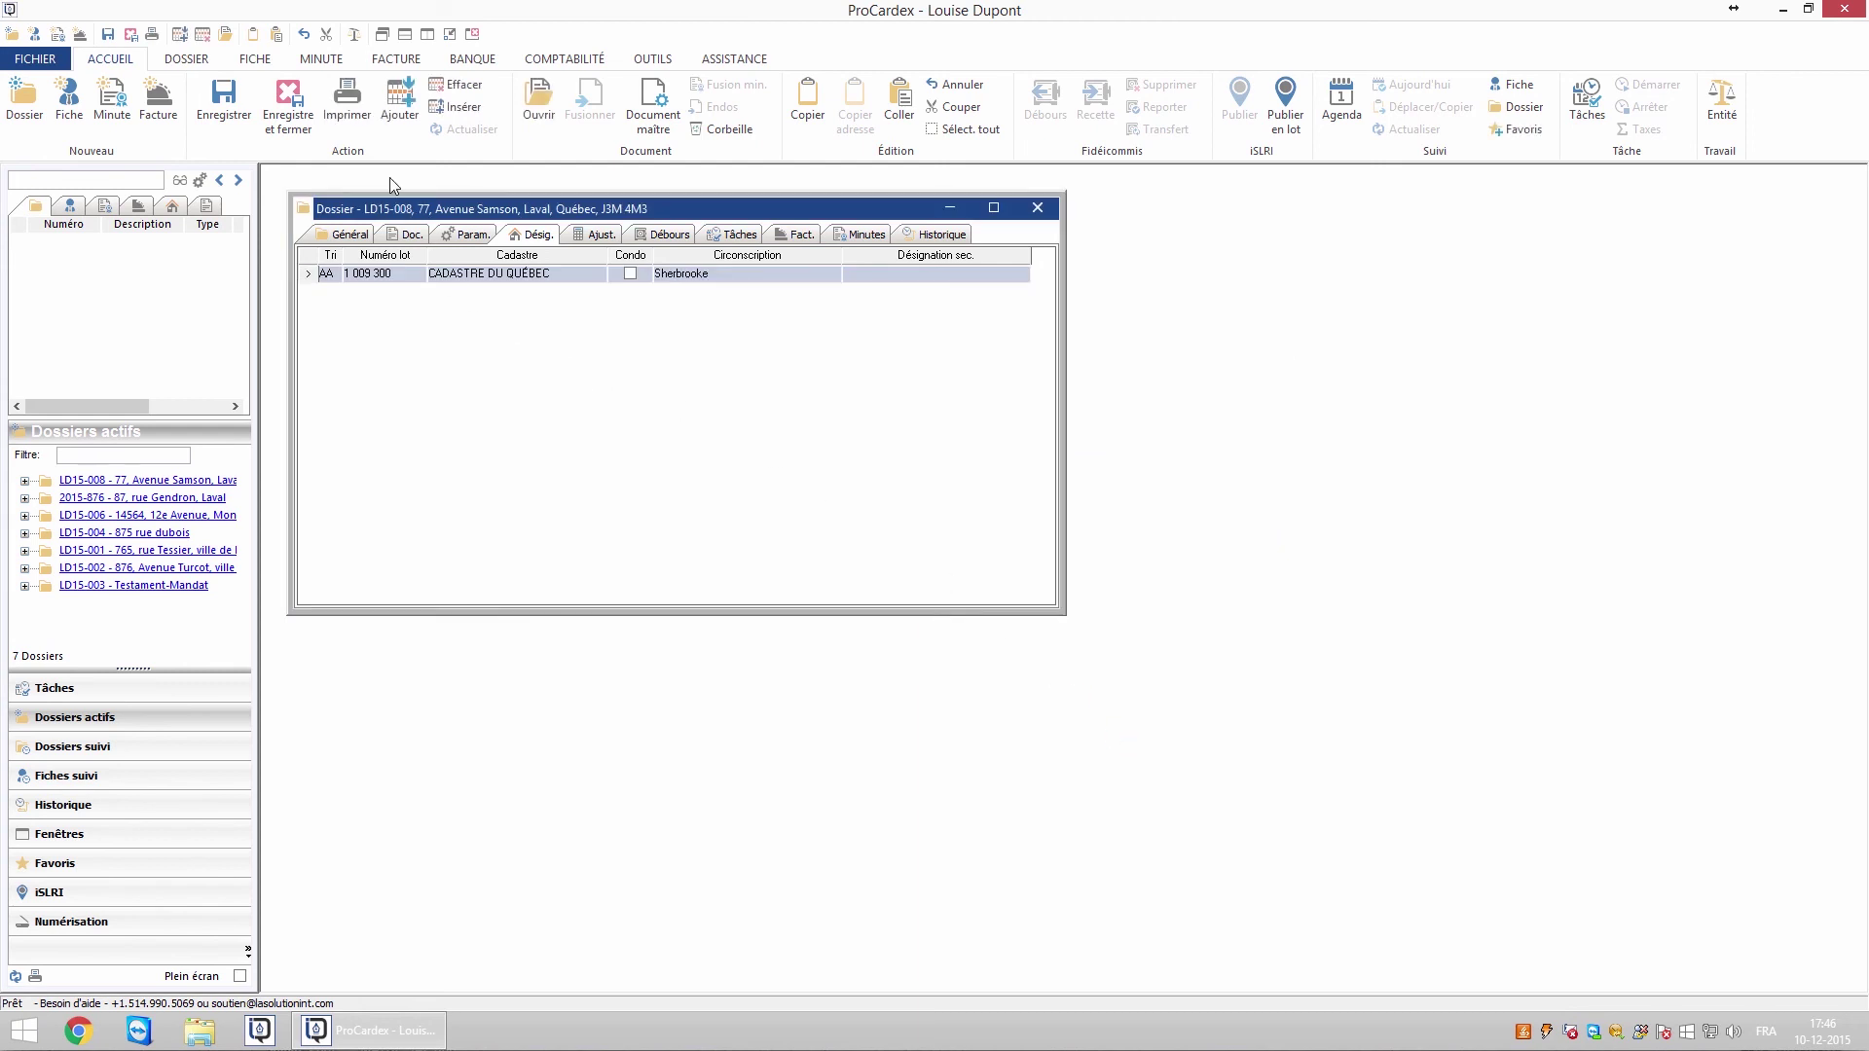
Try duplicating the lot designation, then discard the duplicate
{"action": "left_click", "coordinate": [204, 60]}
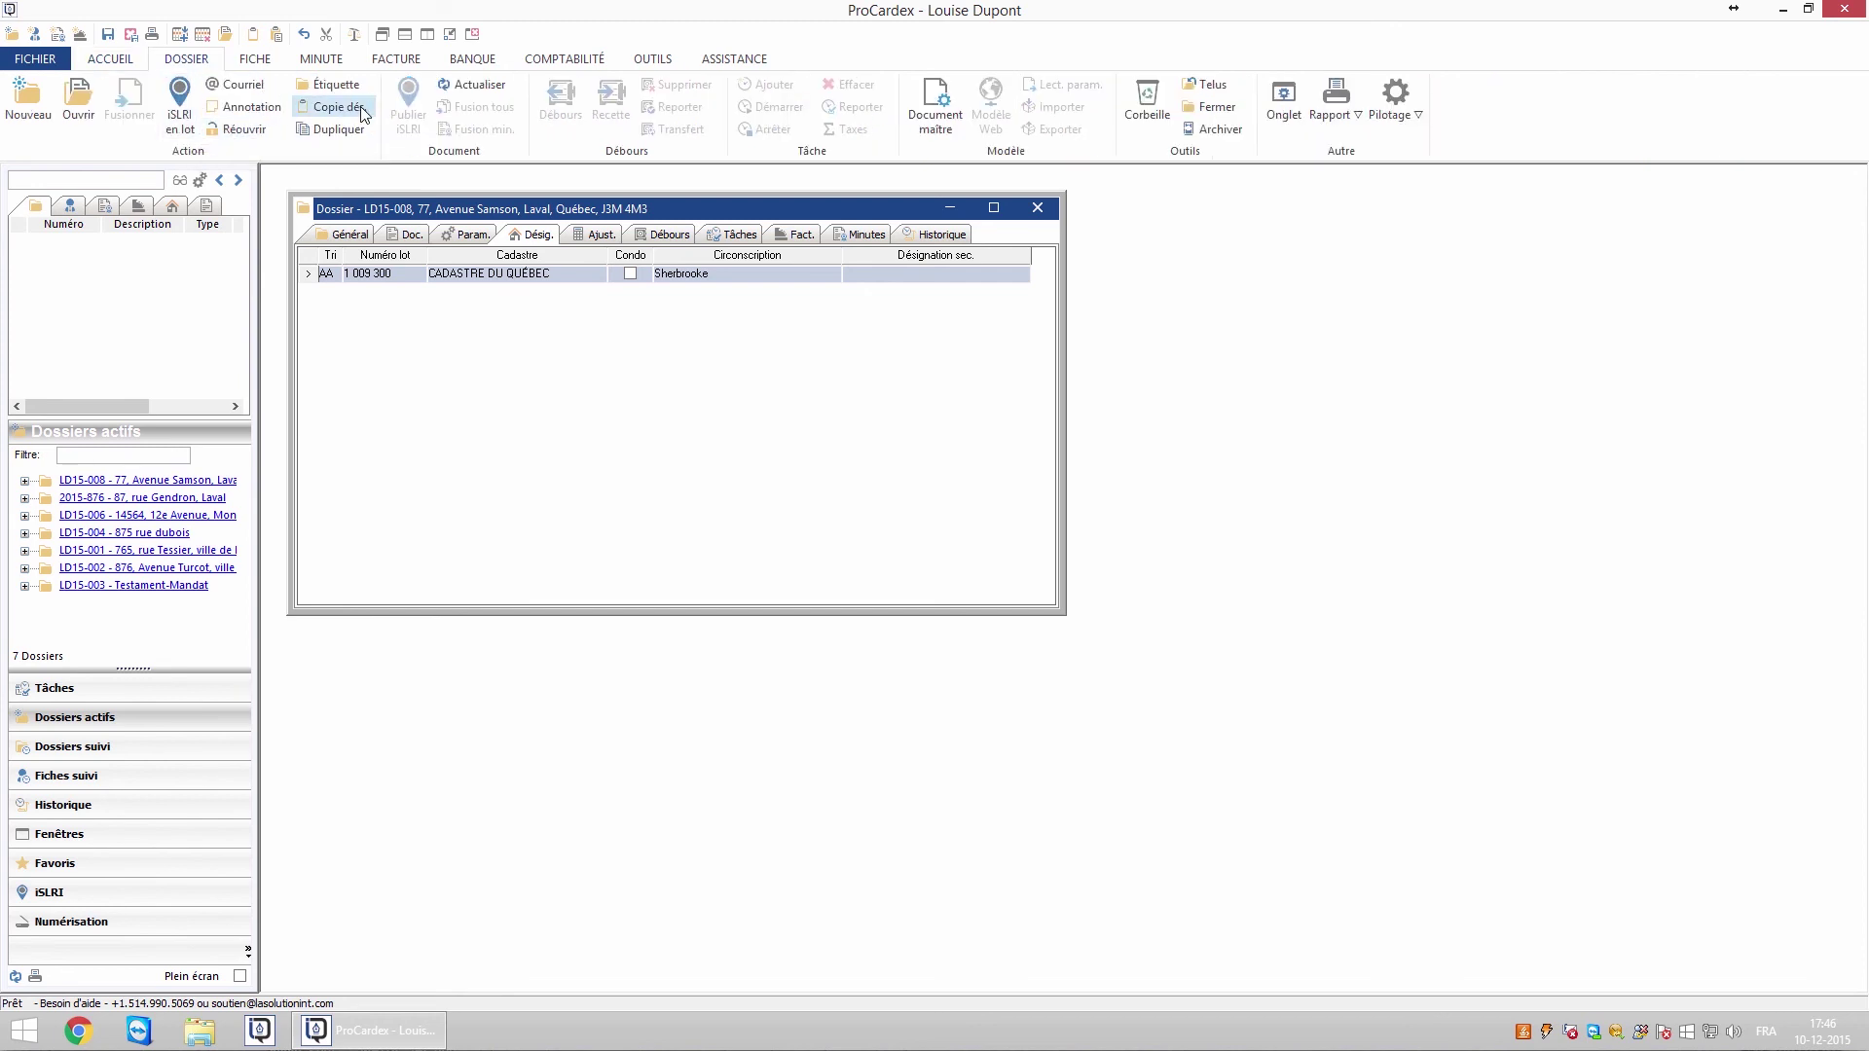
{"action": "right_click", "coordinate": [461, 357]}
{"action": "left_click", "coordinate": [526, 536]}
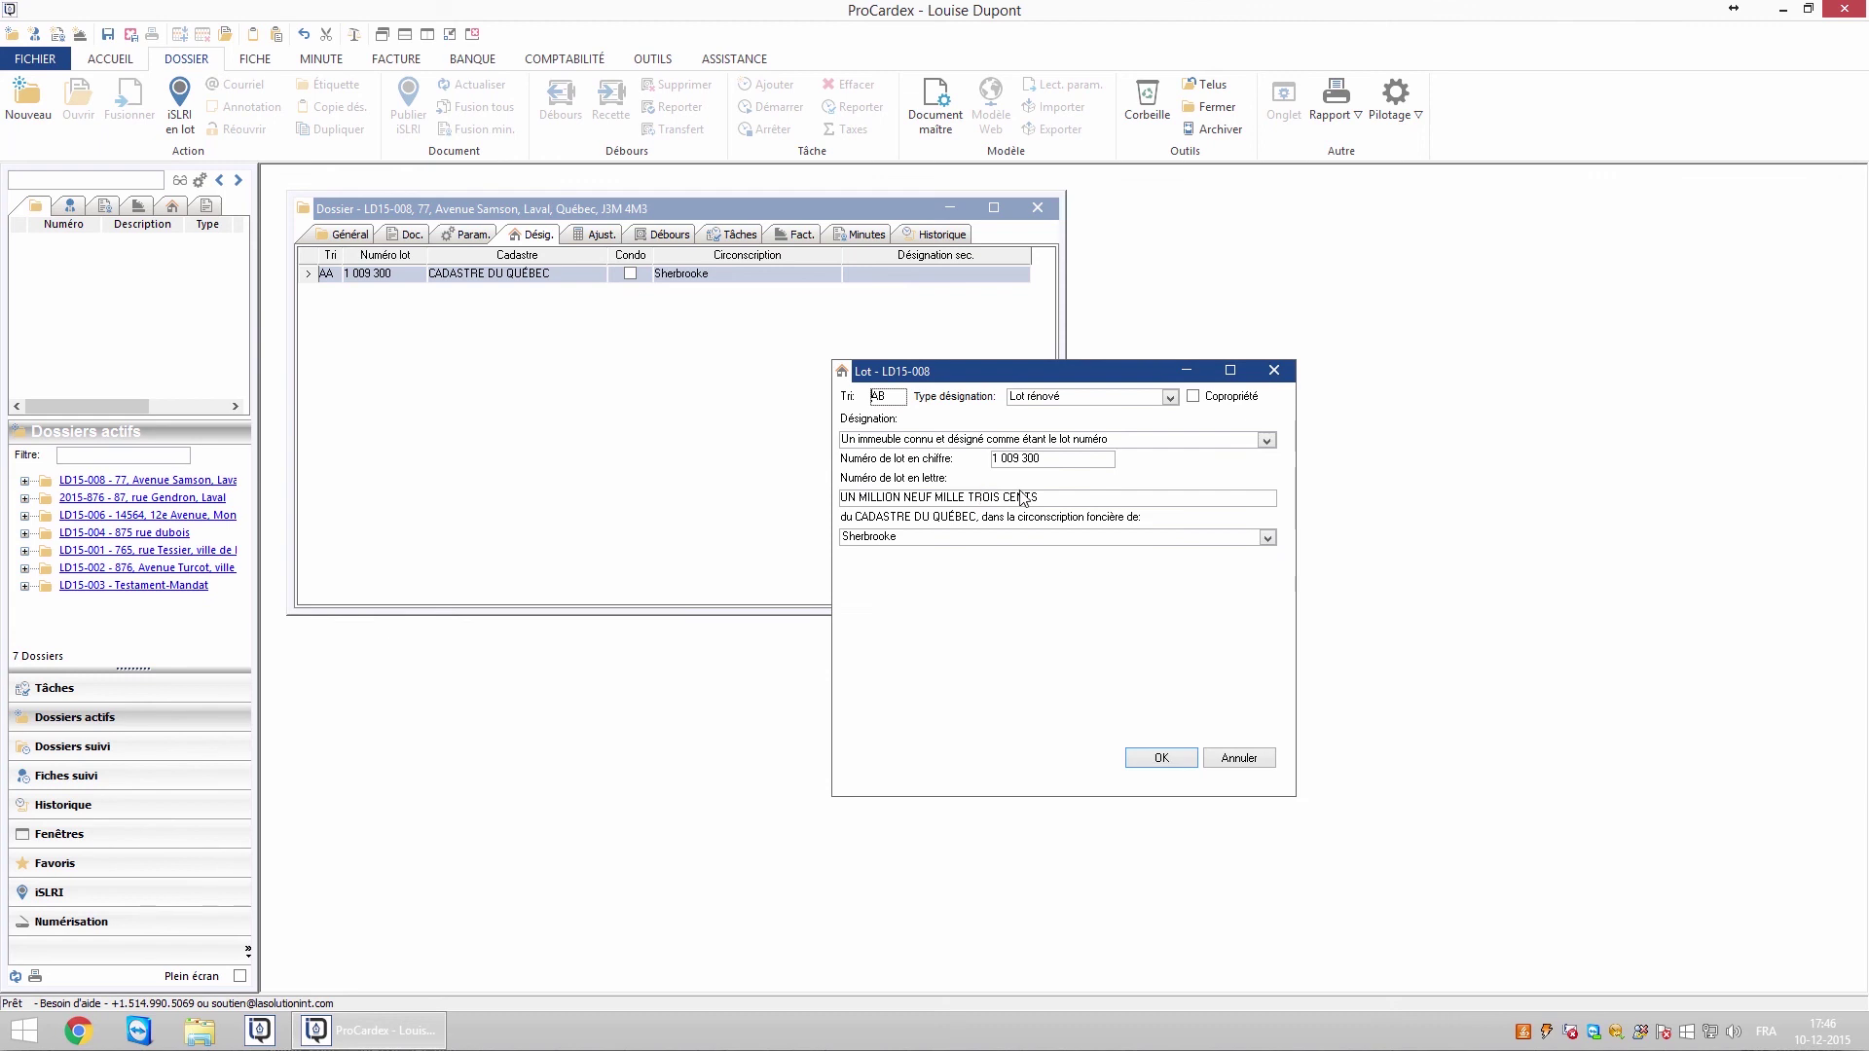
{"action": "left_click", "coordinate": [1230, 760]}
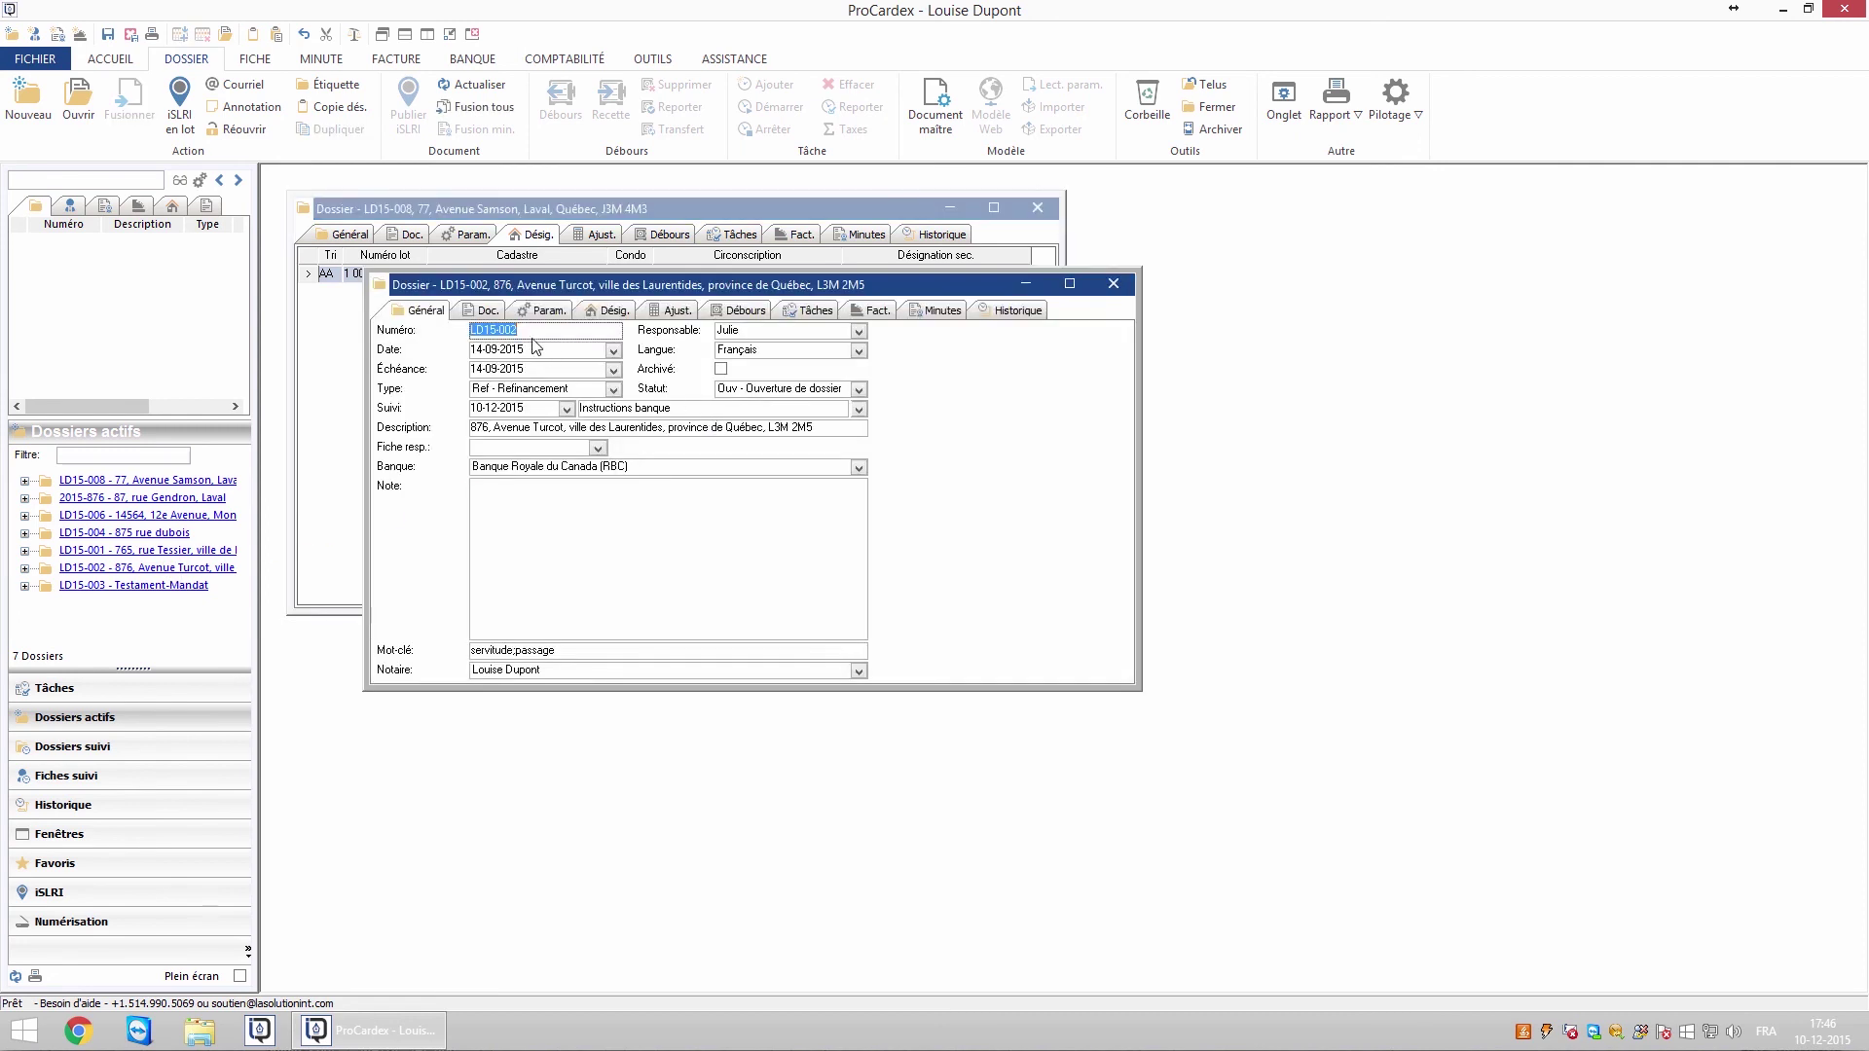
Copy lot 1 009 300 into dossier LD15-002's designations by dragging the row across
{"action": "left_click", "coordinate": [605, 313]}
{"action": "left_click_drag", "start_coordinate": [584, 284], "coordinate": [867, 356]}
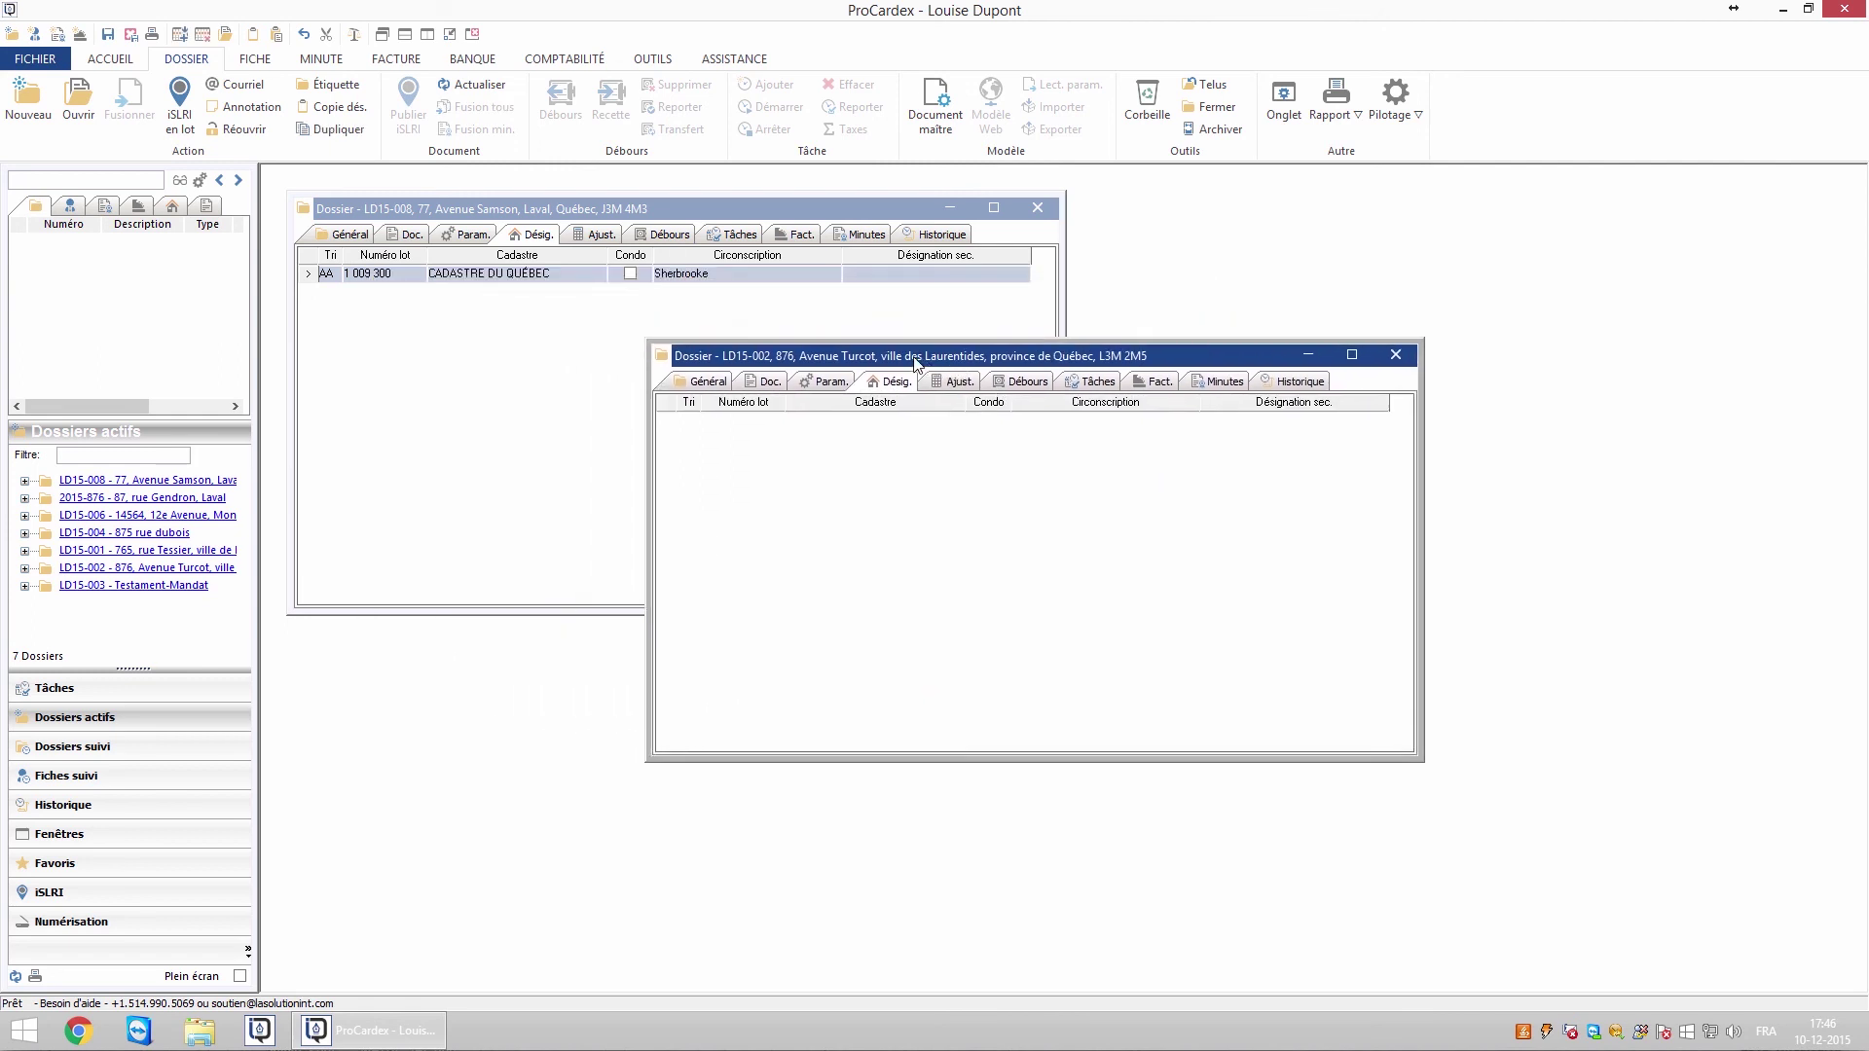
{"action": "left_click_drag", "start_coordinate": [403, 271], "coordinate": [1139, 440]}
{"action": "left_click", "coordinate": [1164, 360]}
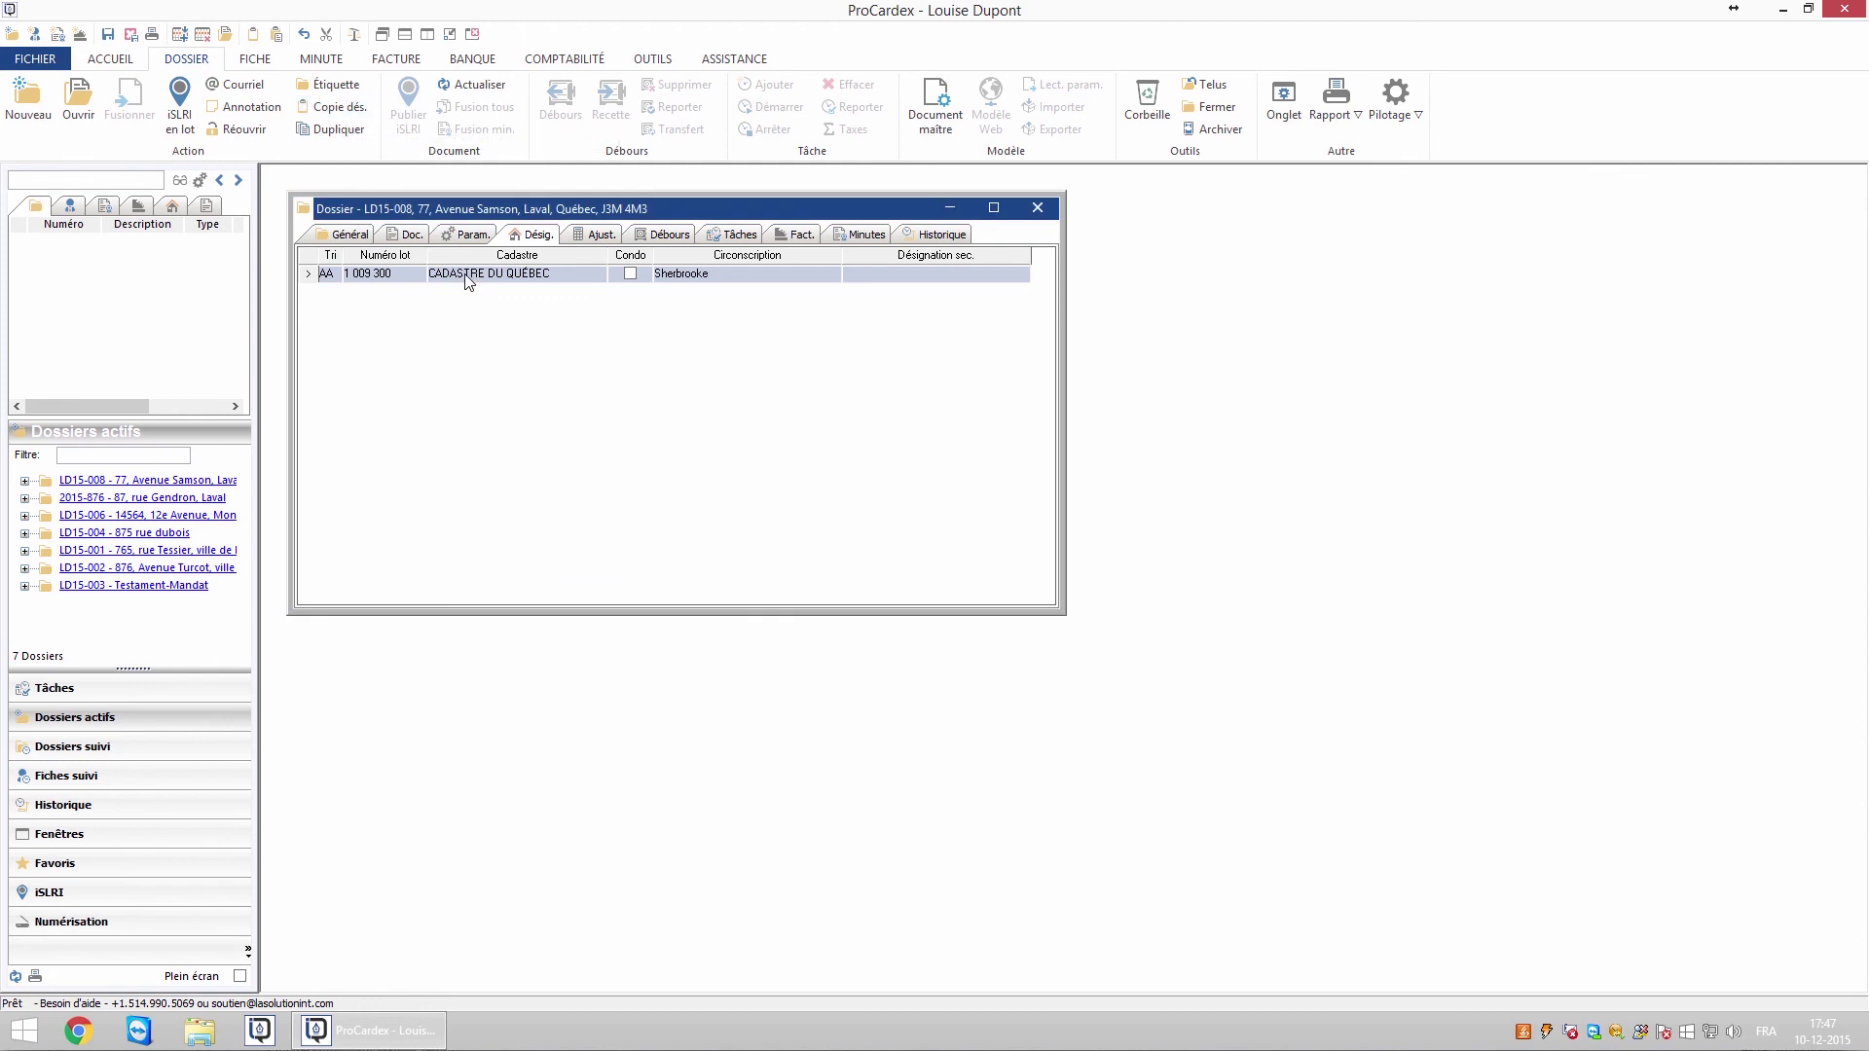
Copy the lot's designation text and paste it into Word
{"action": "right_click", "coordinate": [467, 281]}
{"action": "left_click", "coordinate": [524, 437]}
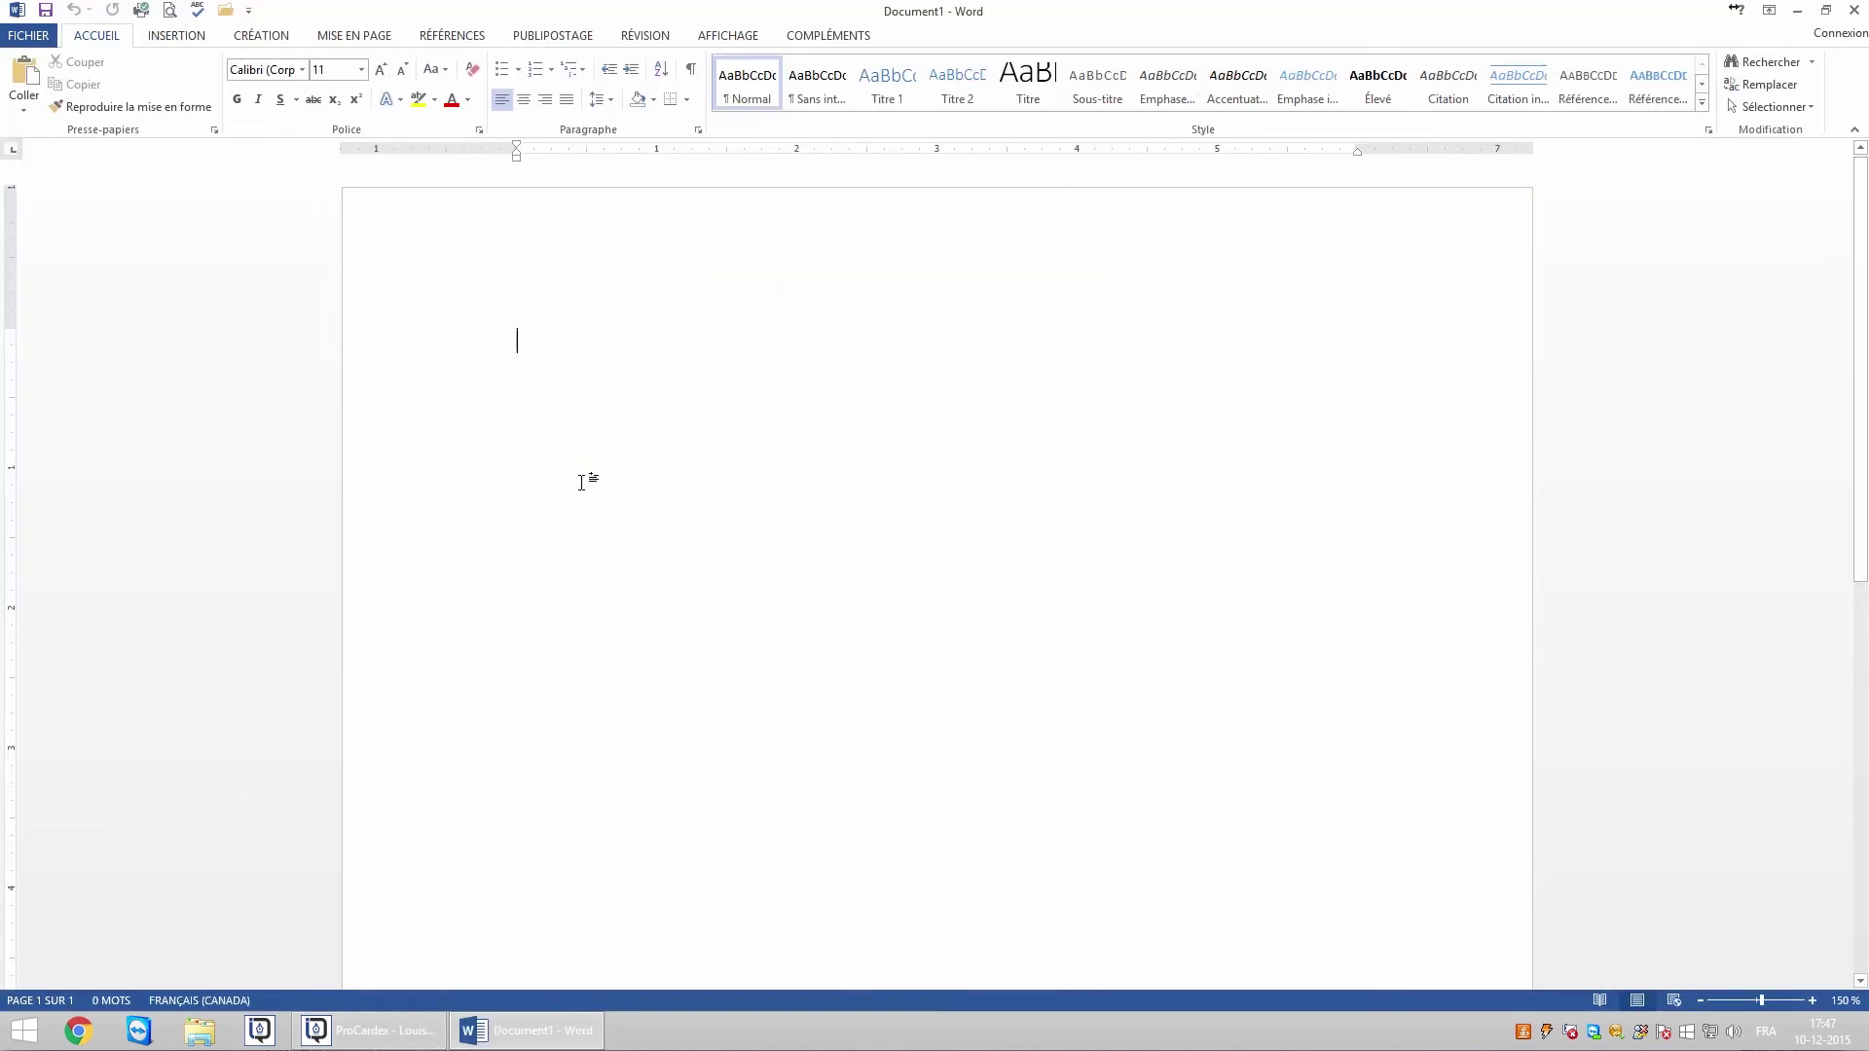
{"action": "type", "text": "Un immeuble connu et désigné comme étant le lot numéro UN MILLION NEUF MILLE TROIS CENTS (1 009 300) du \"CADASTRE DU QUÉBEC\", dans la circonscription foncière de Sherbrooke."}
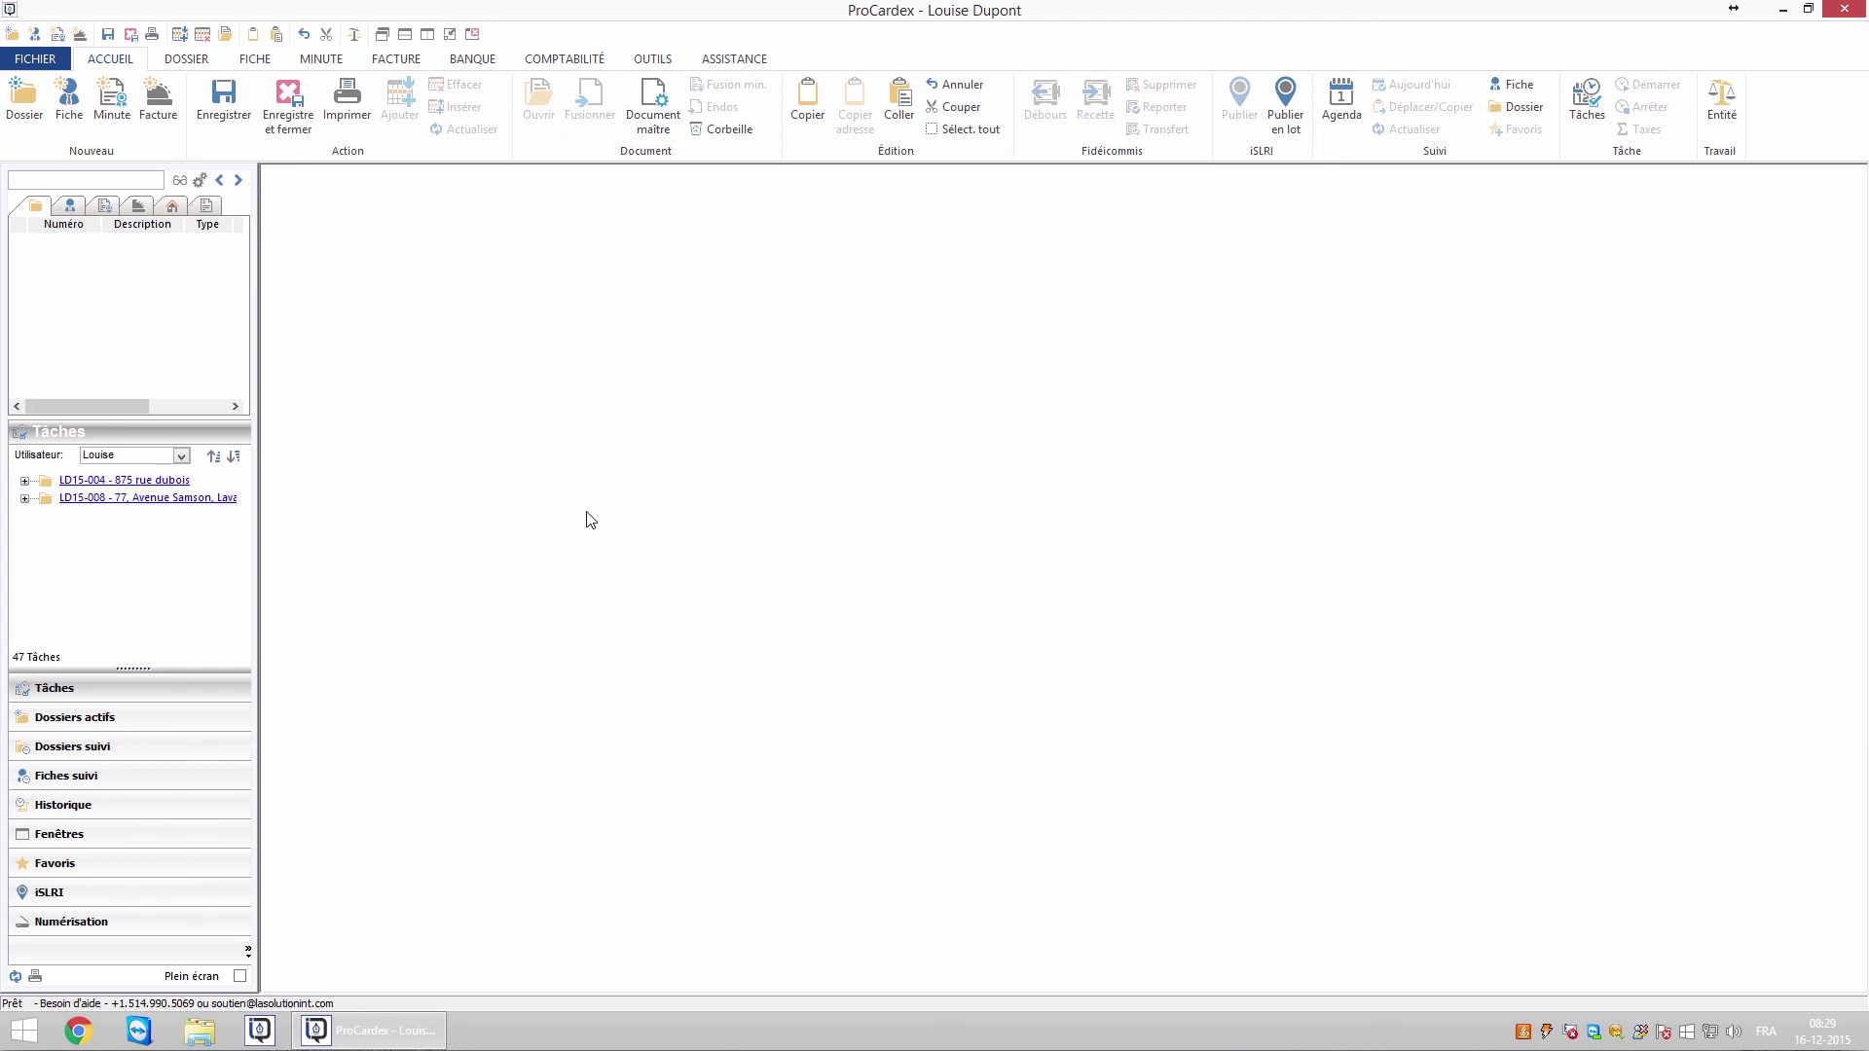
Search by lot number 1 009 300 to reopen its dossier, LD15-008
{"action": "left_click", "coordinate": [172, 209]}
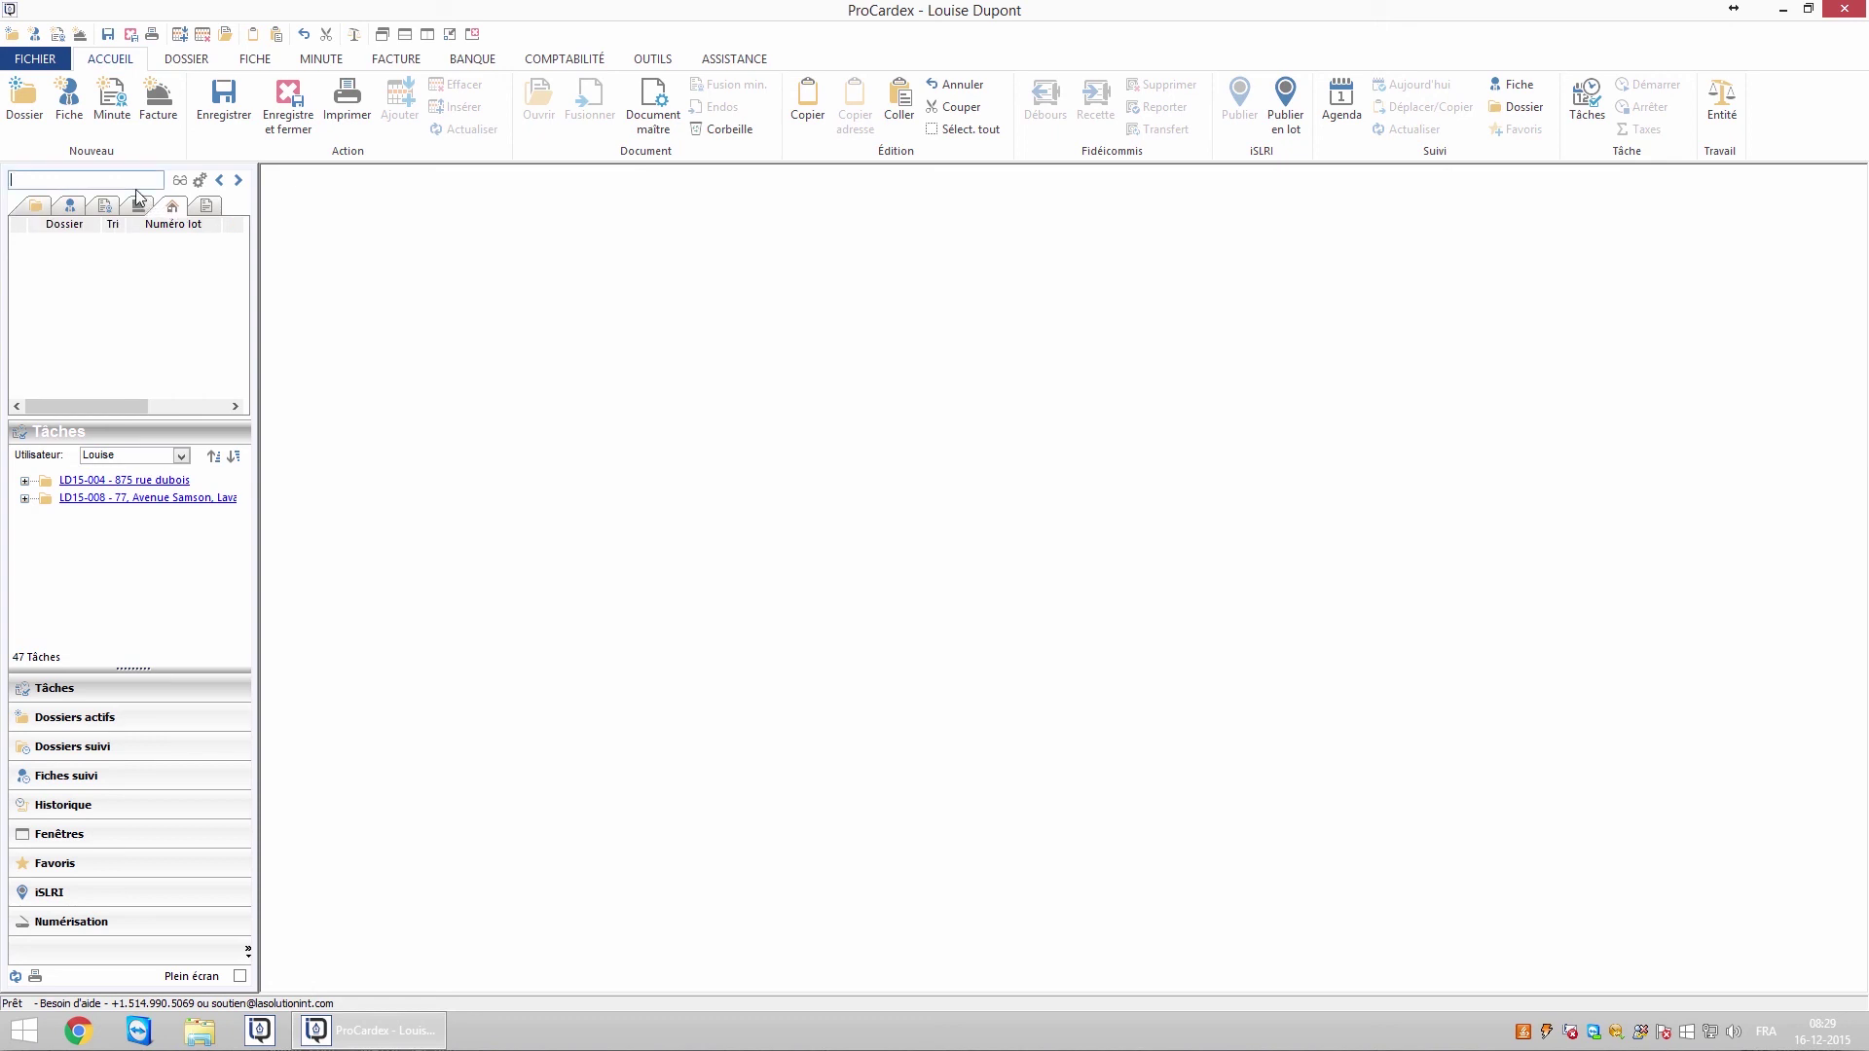
{"action": "type", "text": "1 009 300"}
{"action": "key", "text": "Return"}
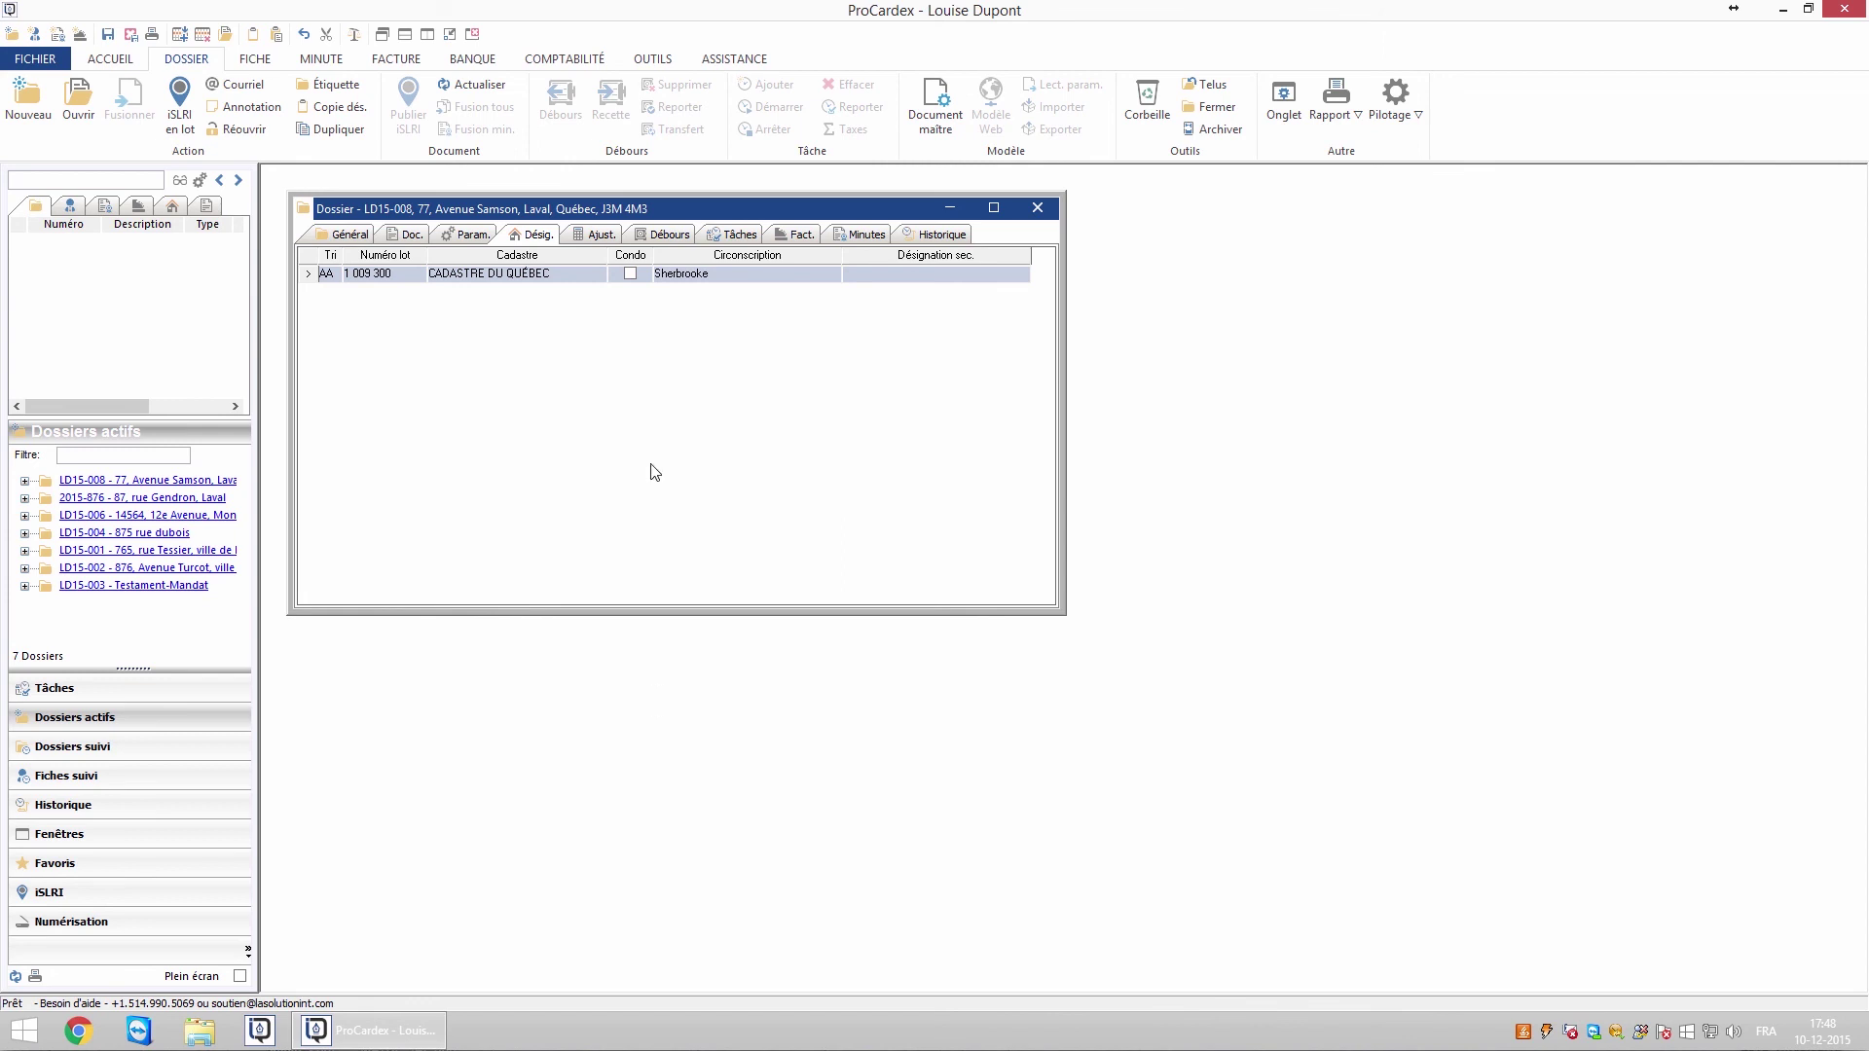
Copy the default disbursements, then set sale price and taxable value to 325 000.00 $
{"action": "left_click", "coordinate": [663, 237]}
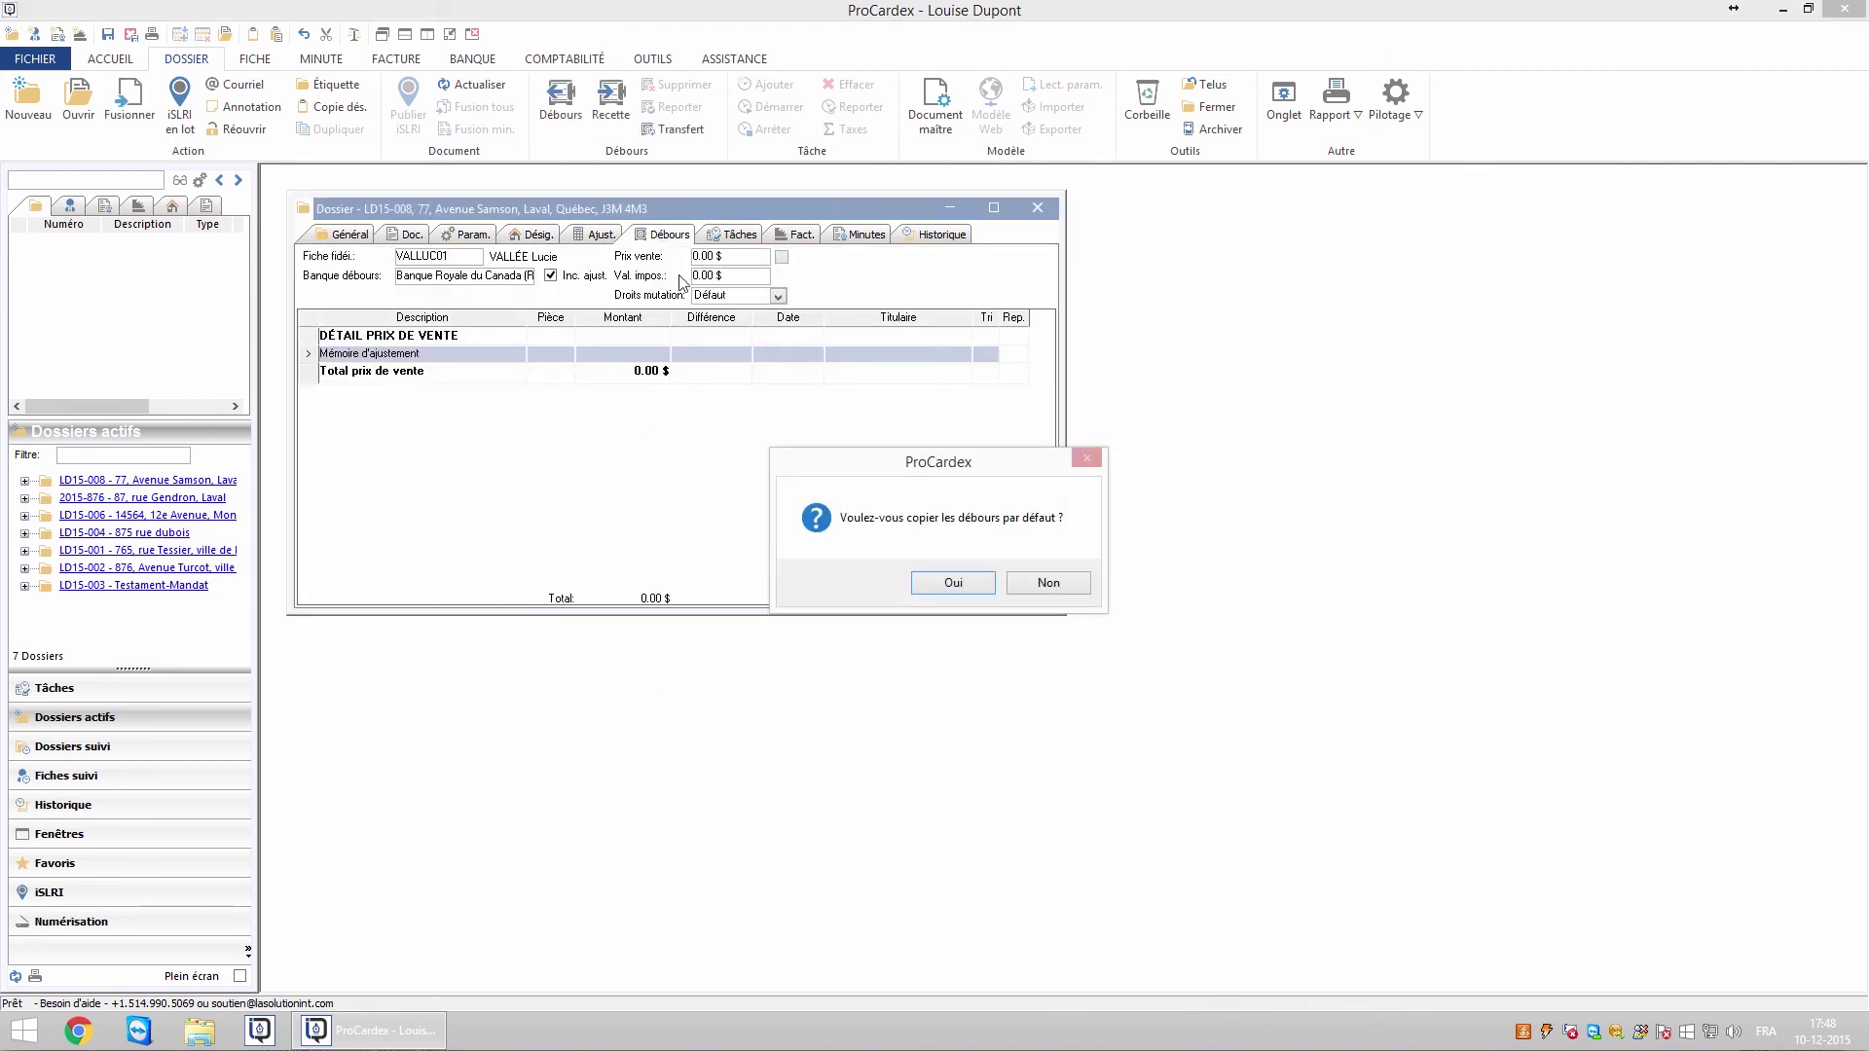
{"action": "left_click", "coordinate": [953, 584]}
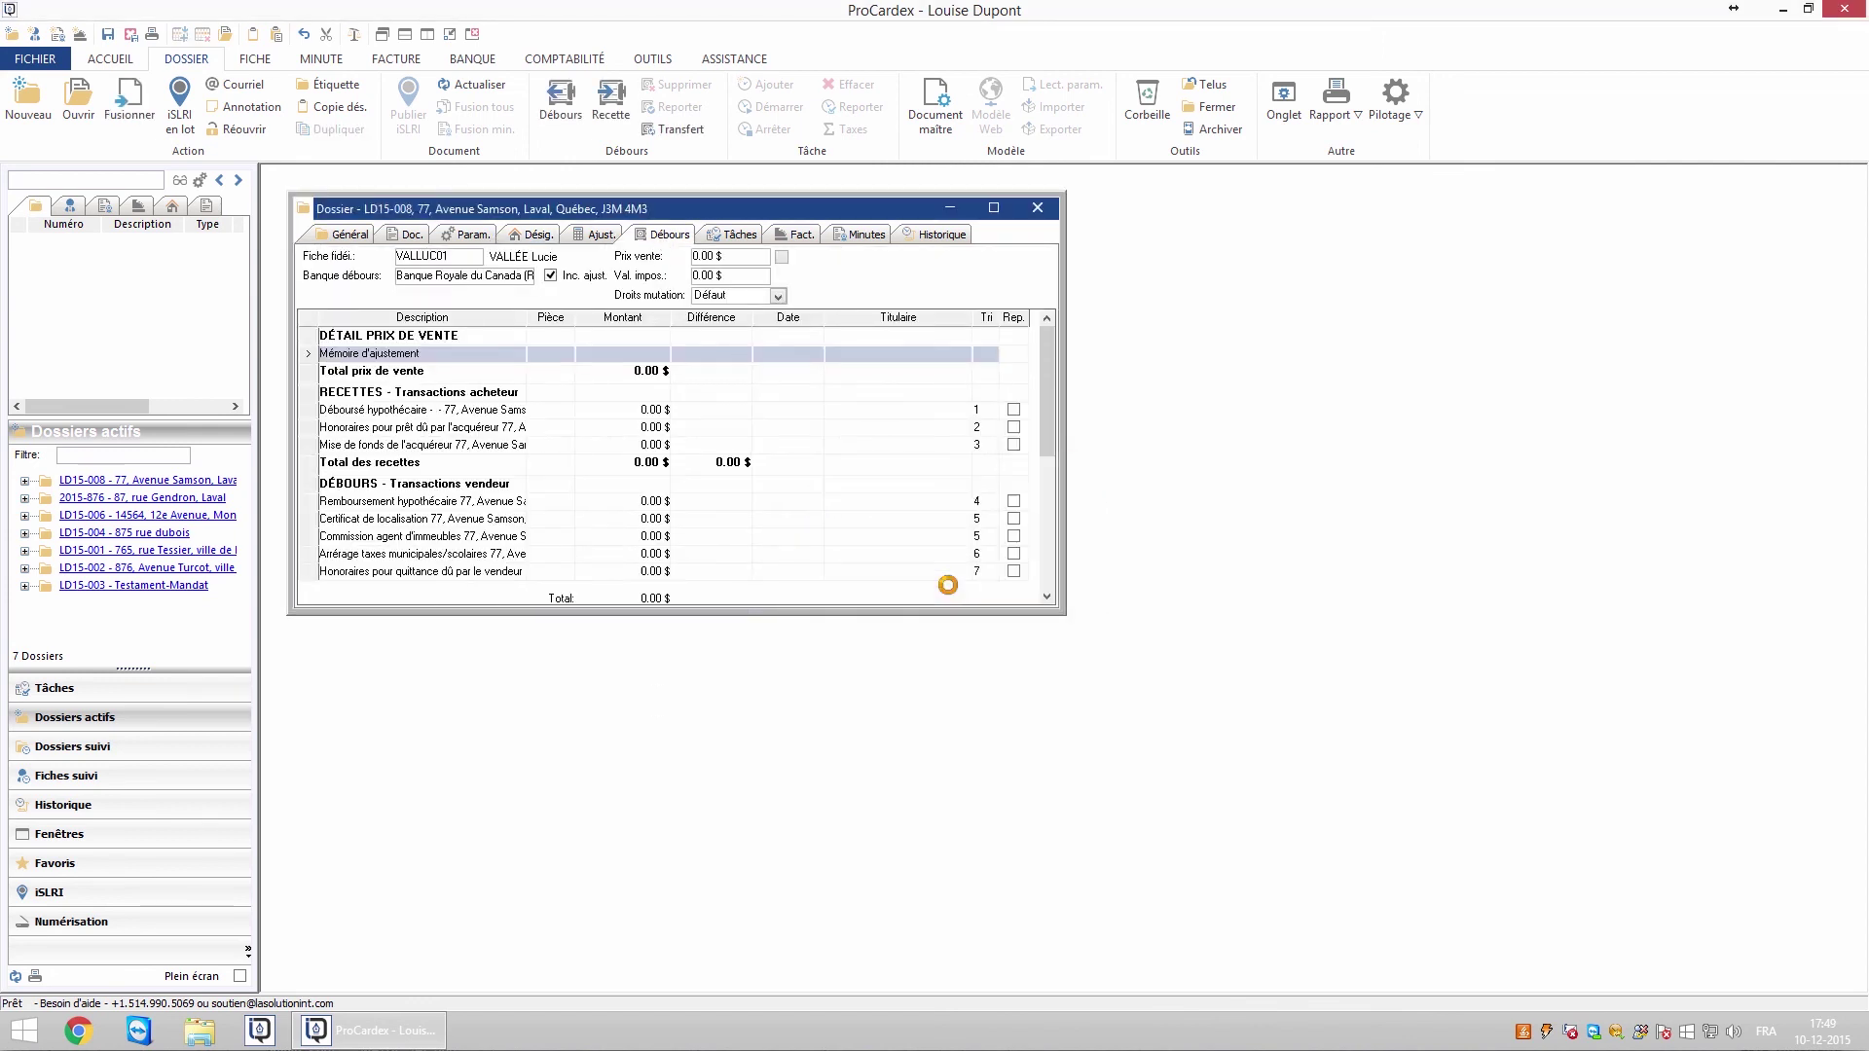
{"action": "left_click", "coordinate": [721, 257]}
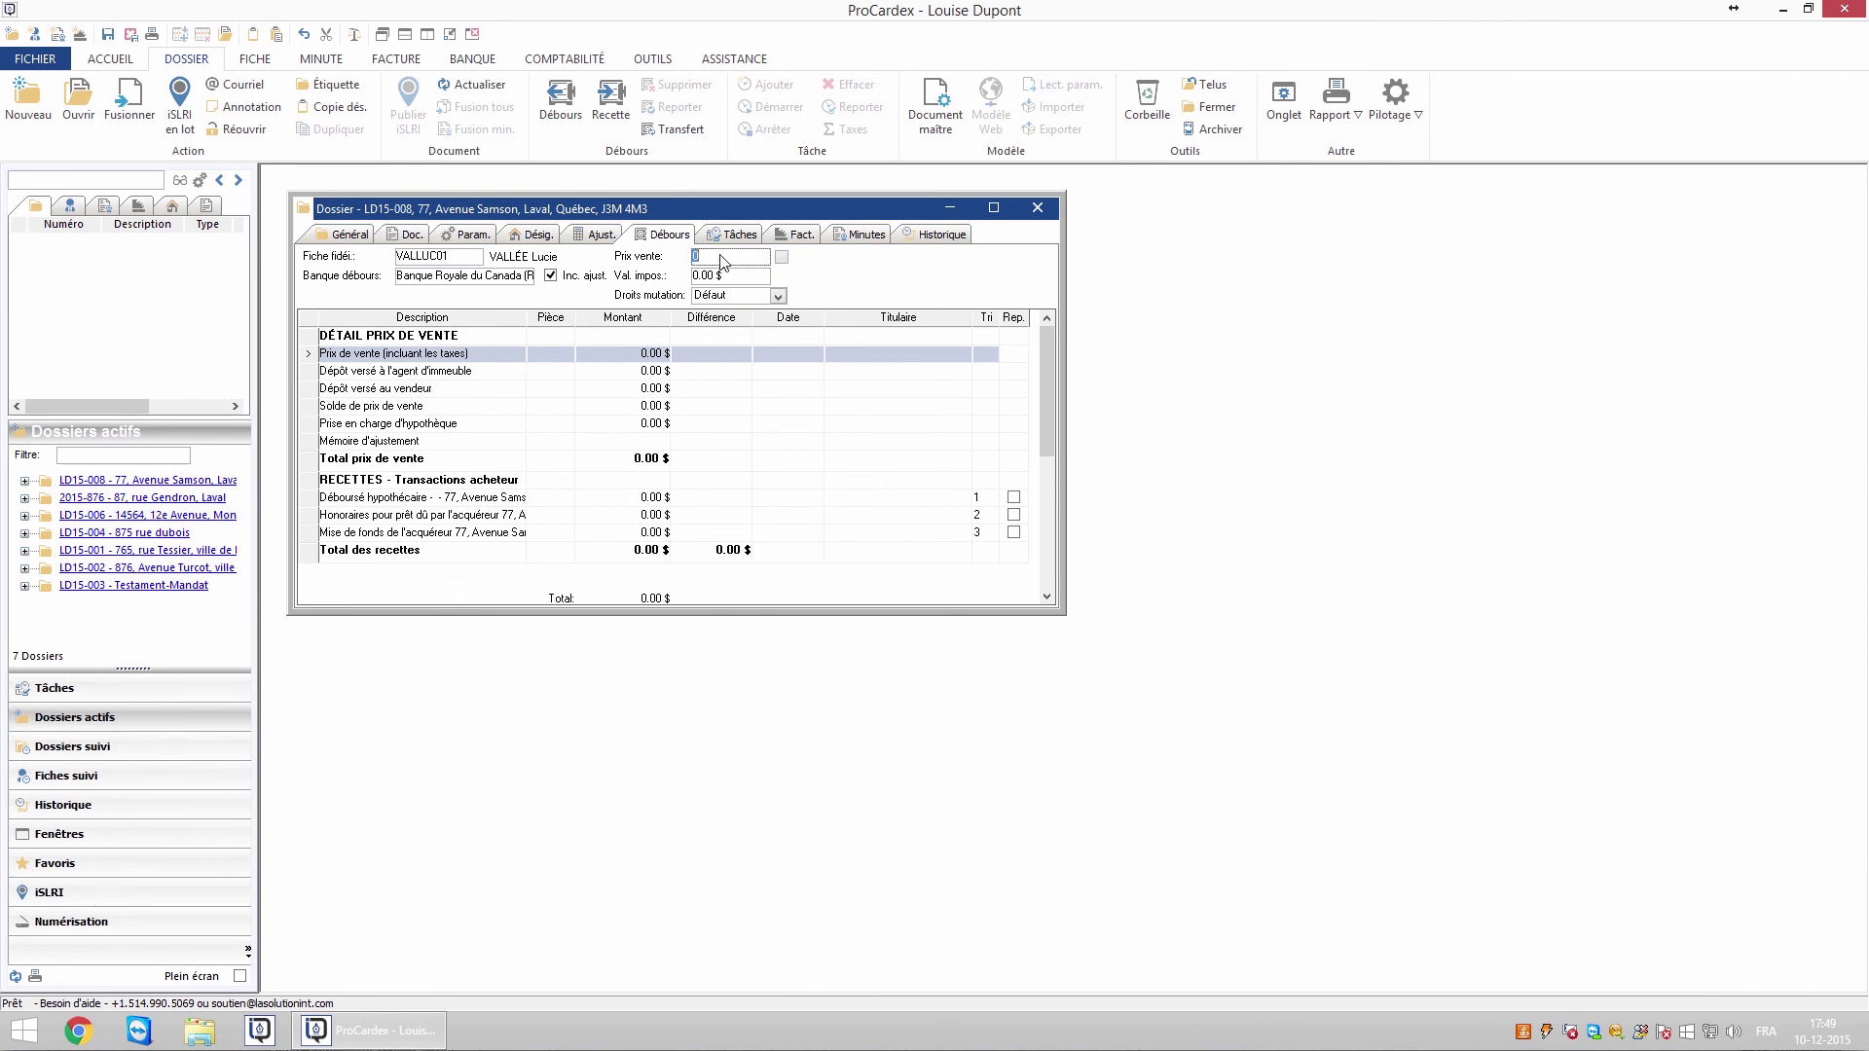
{"action": "type", "text": "325000"}
{"action": "left_click", "coordinate": [725, 280]}
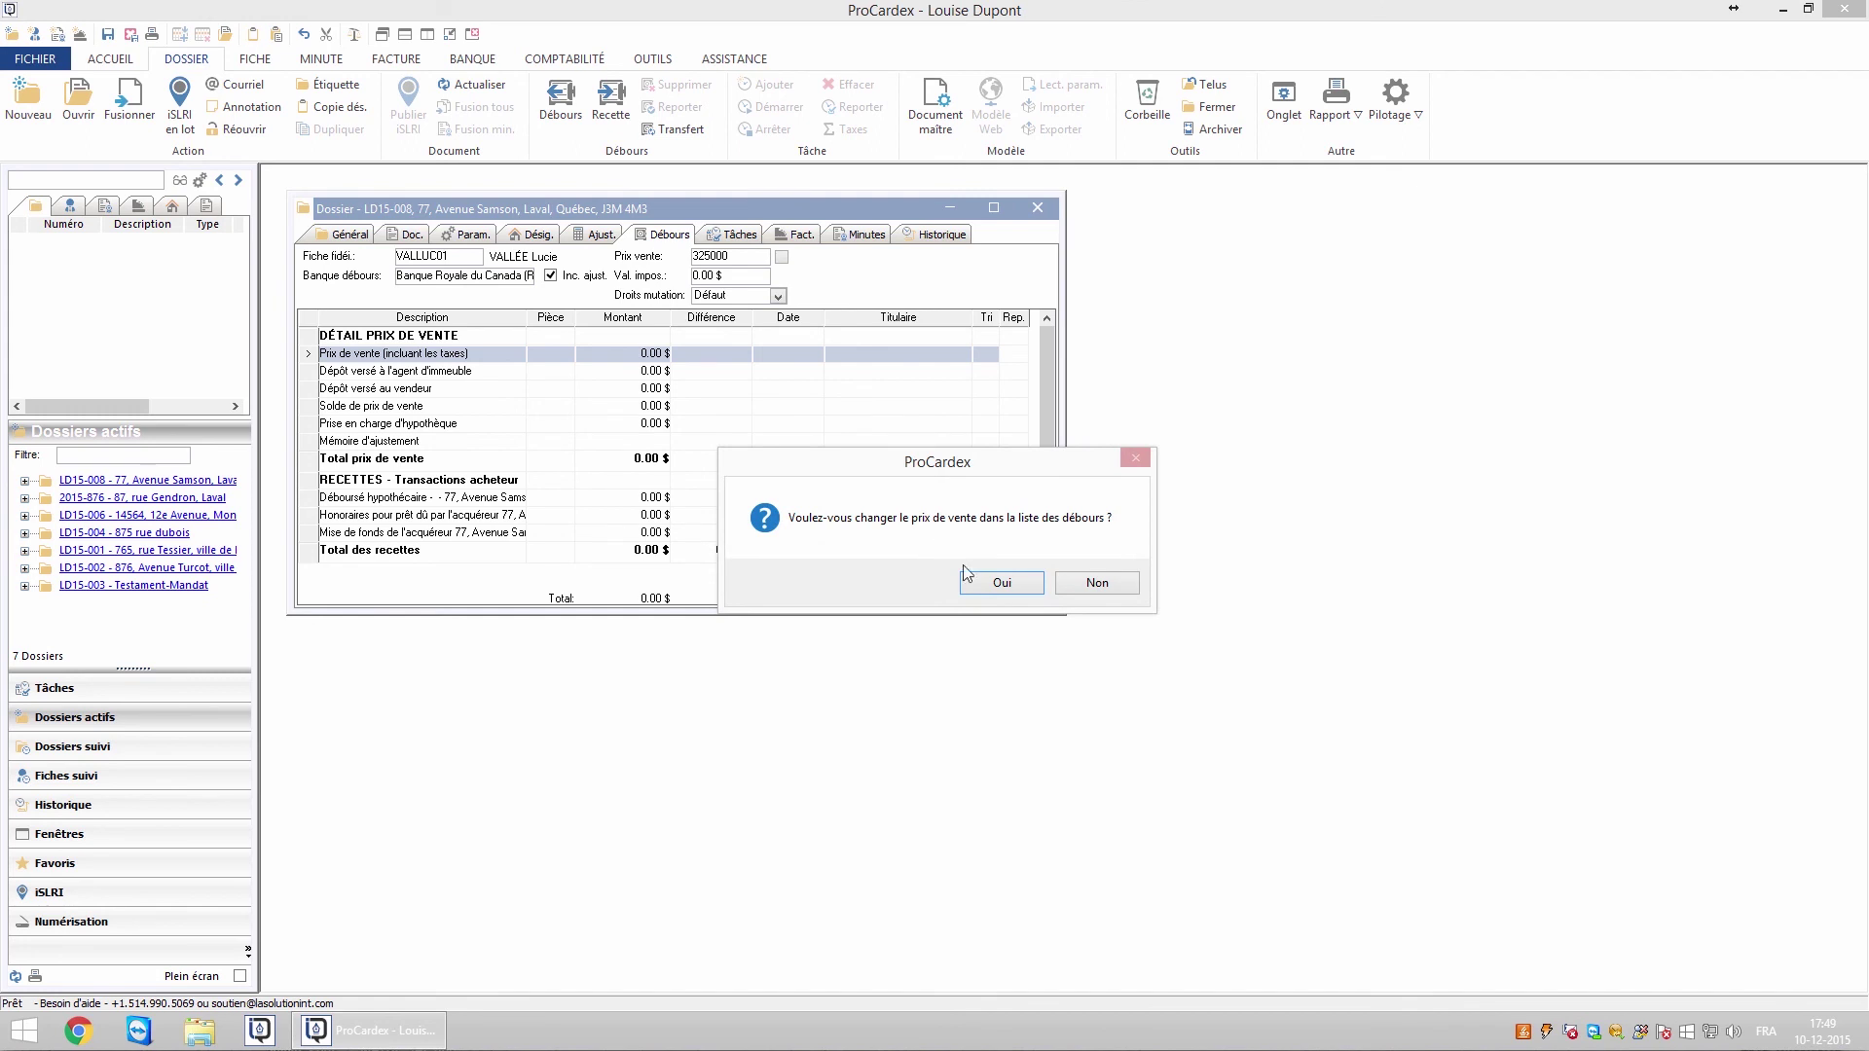
{"action": "left_click", "coordinate": [993, 584]}
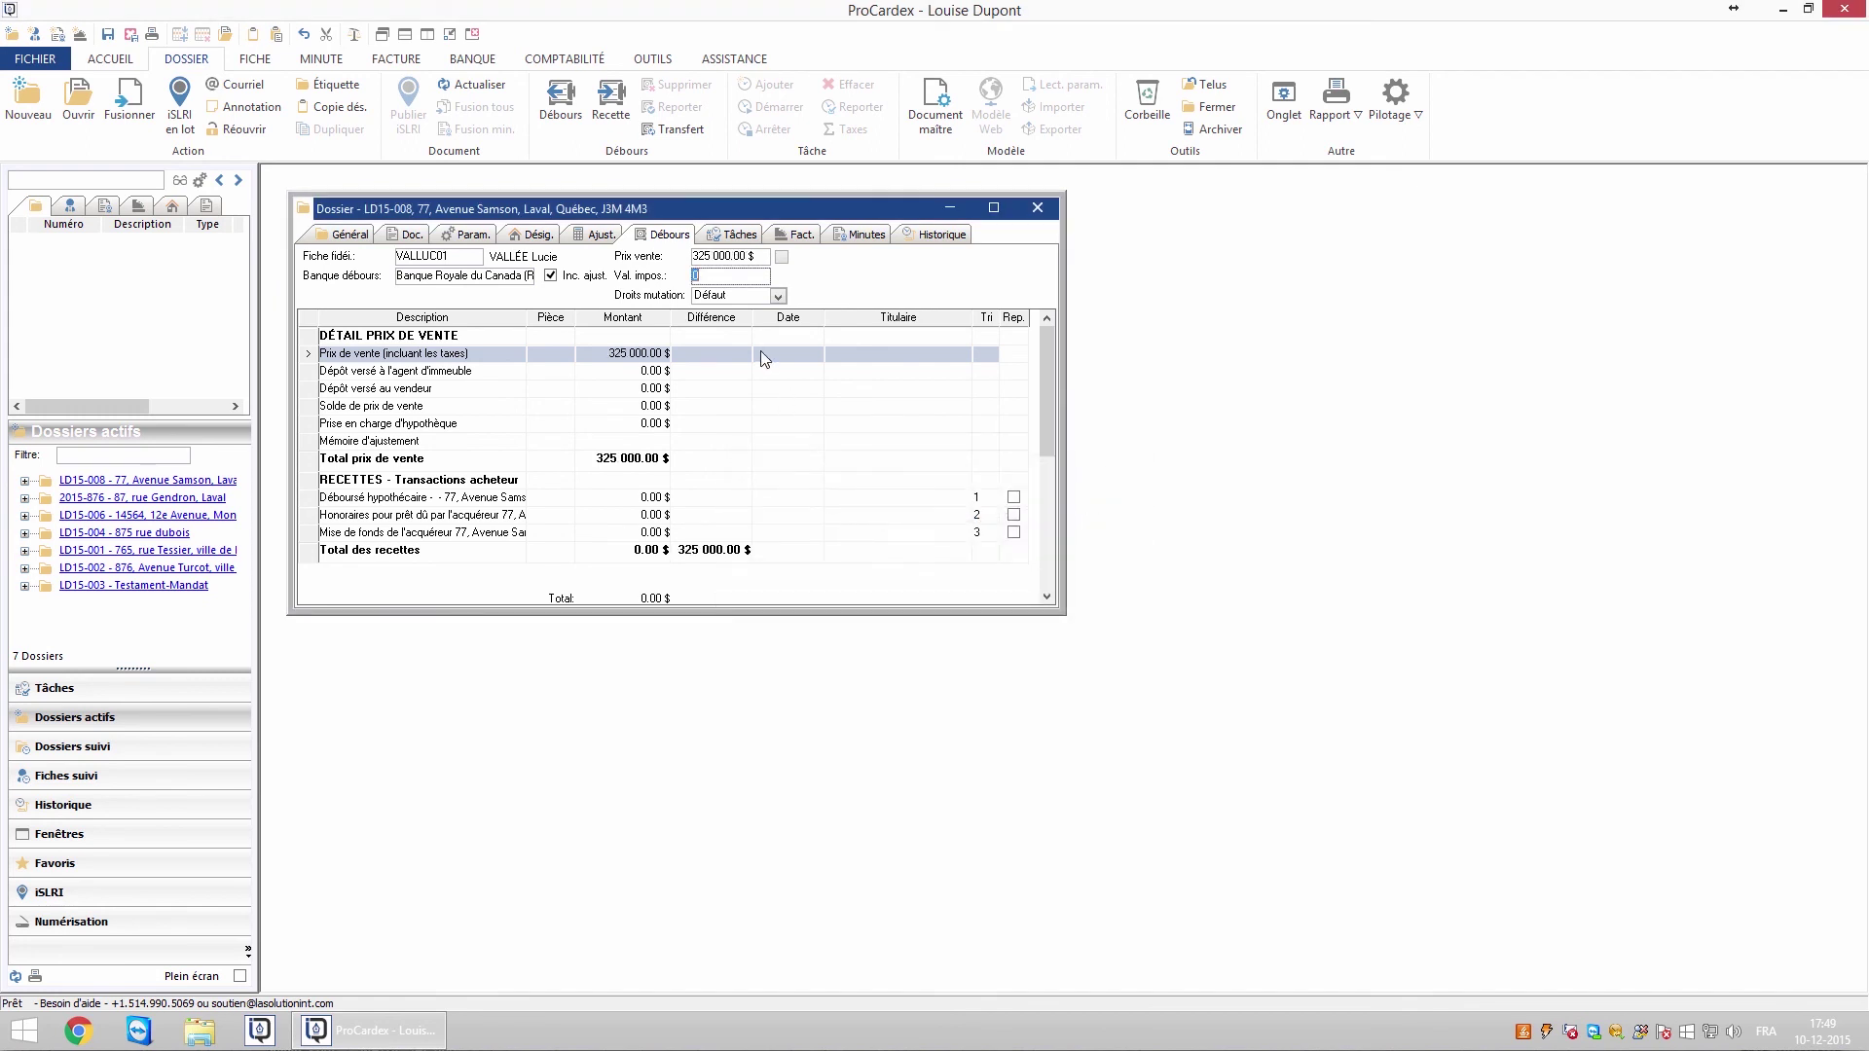
{"action": "type", "text": "325000"}
{"action": "key", "text": "shift+Tab"}
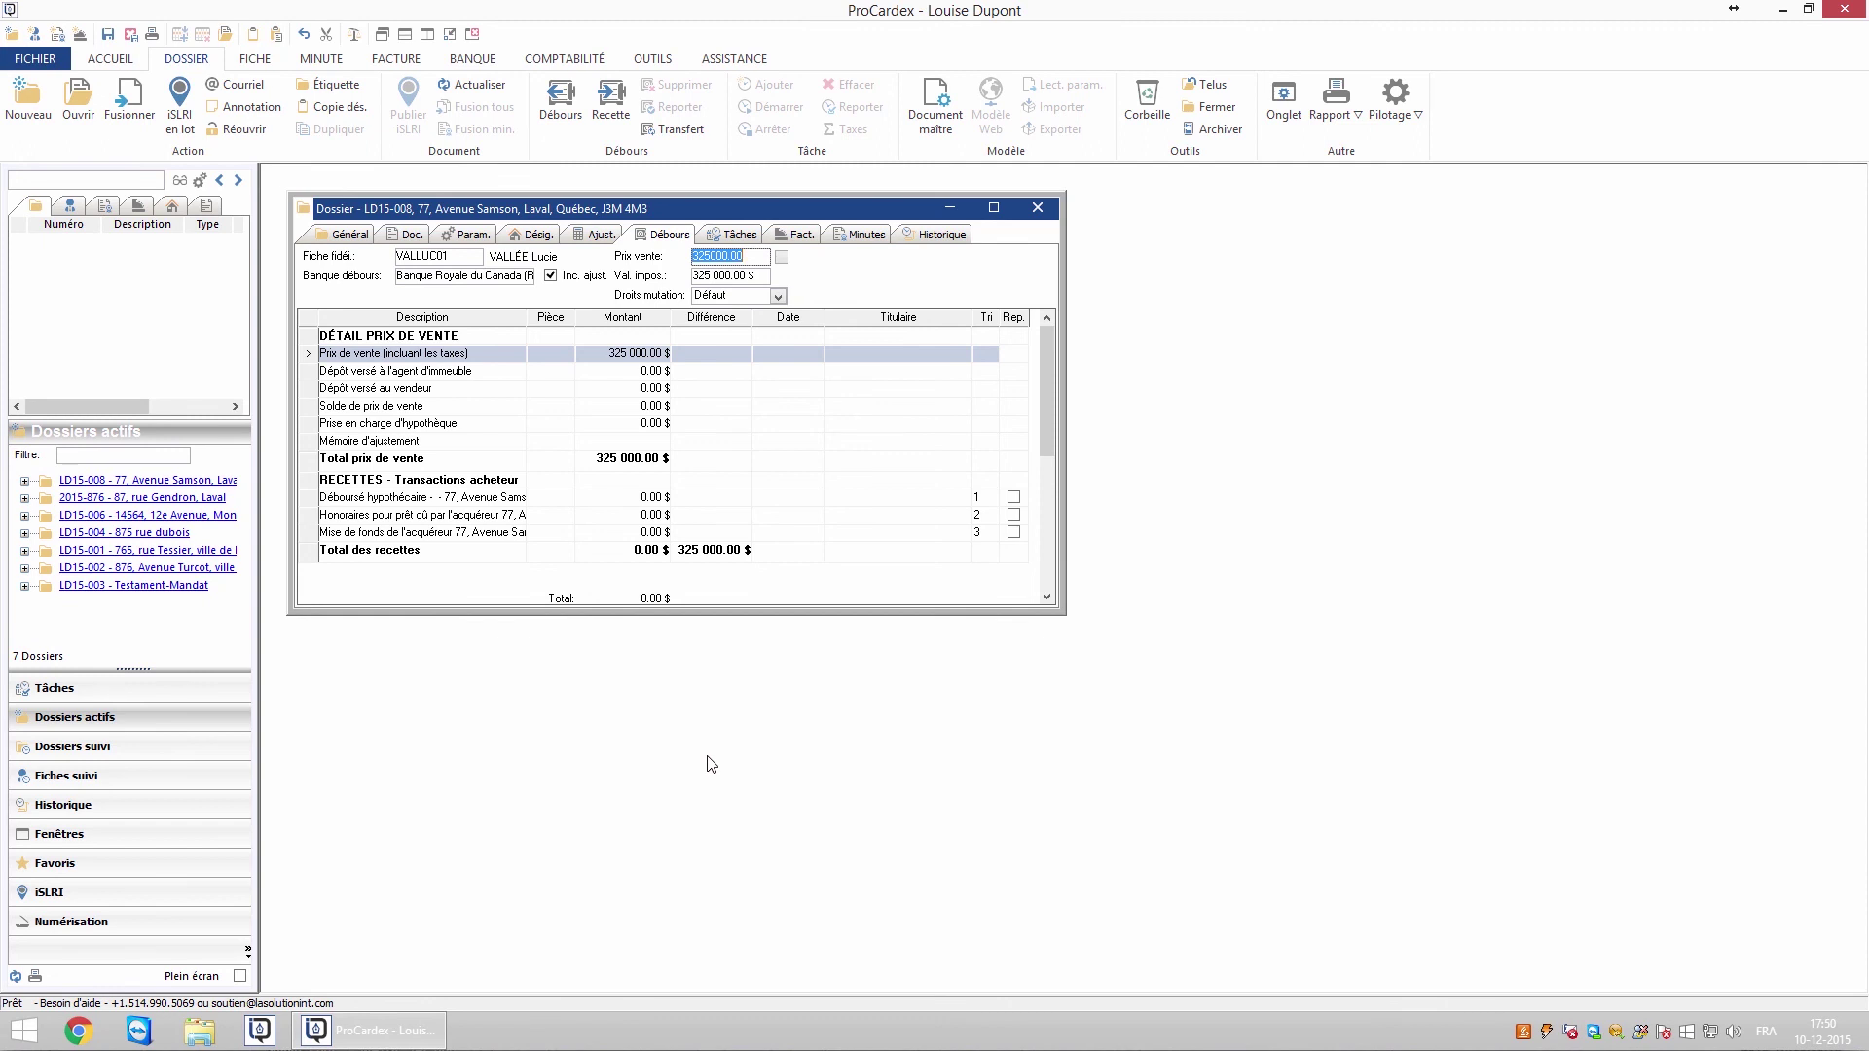
{"action": "left_click", "coordinate": [409, 235]}
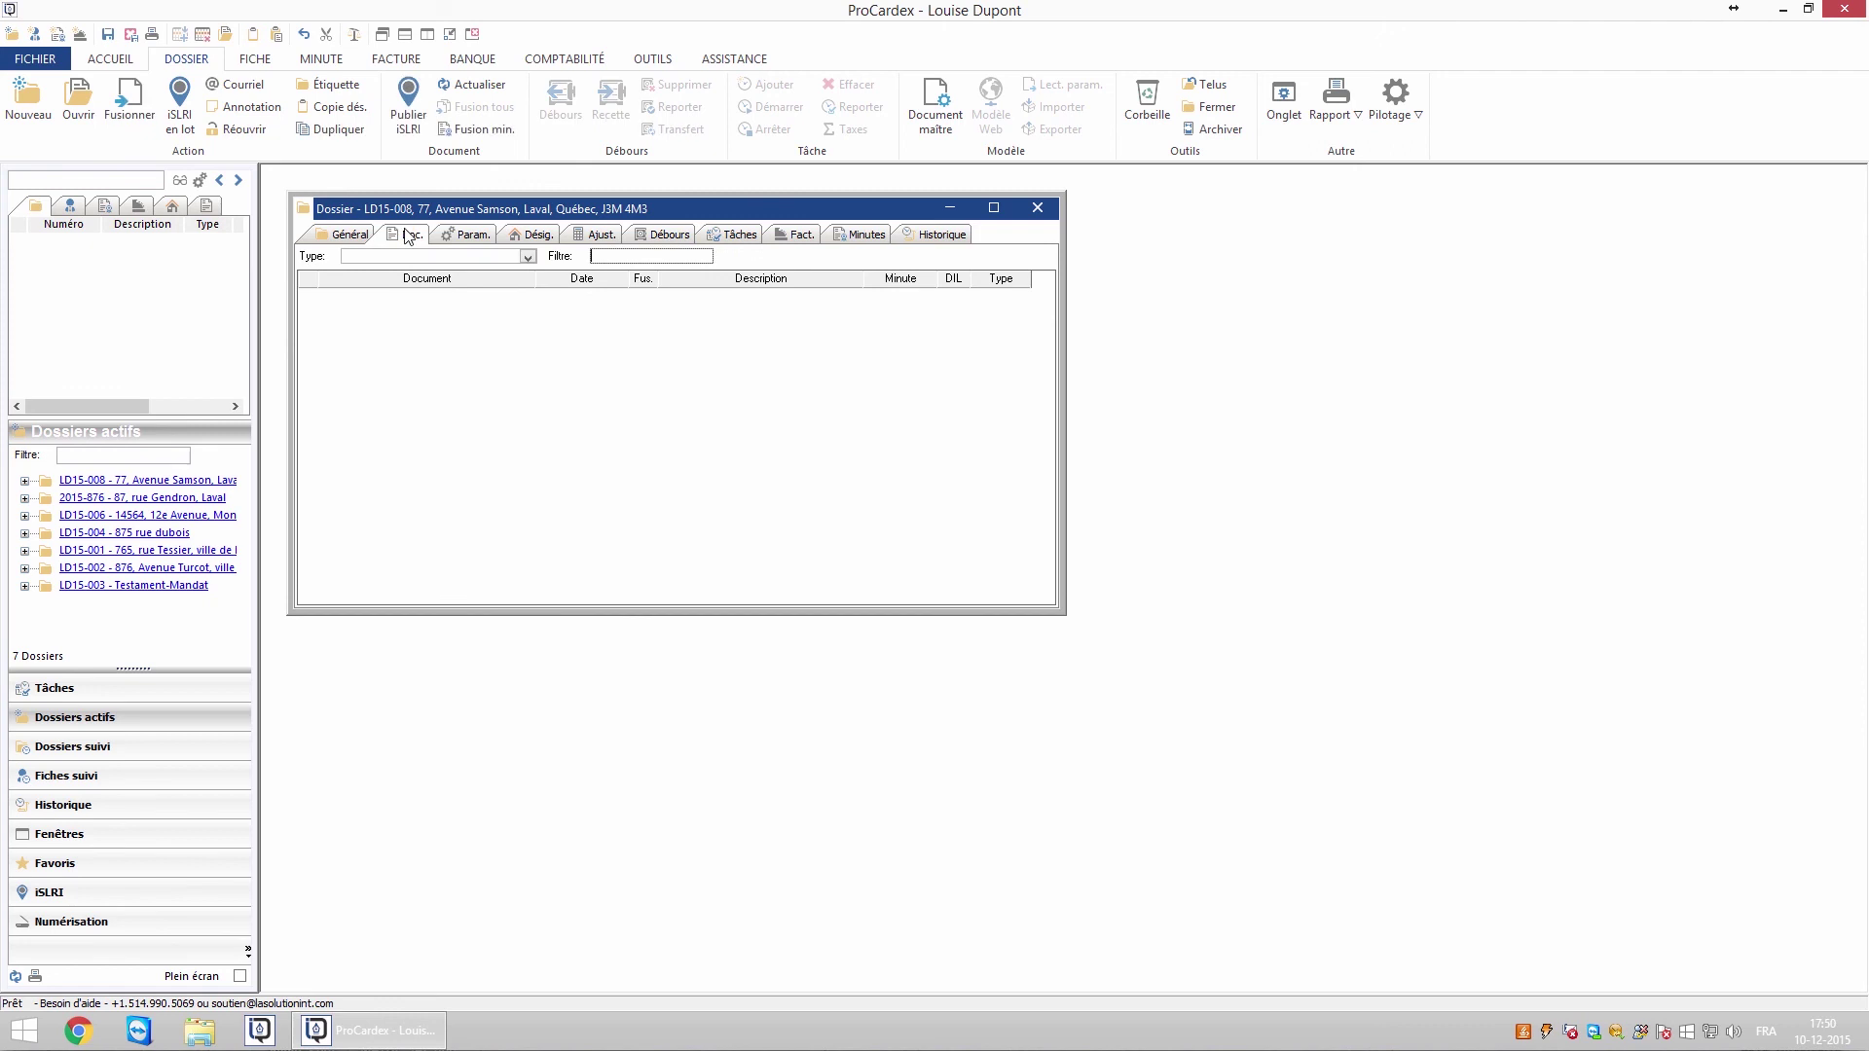
Merge pret_vente_quitt_identification.doc with LD15-008's data and open it in Word
{"action": "left_click", "coordinate": [421, 317]}
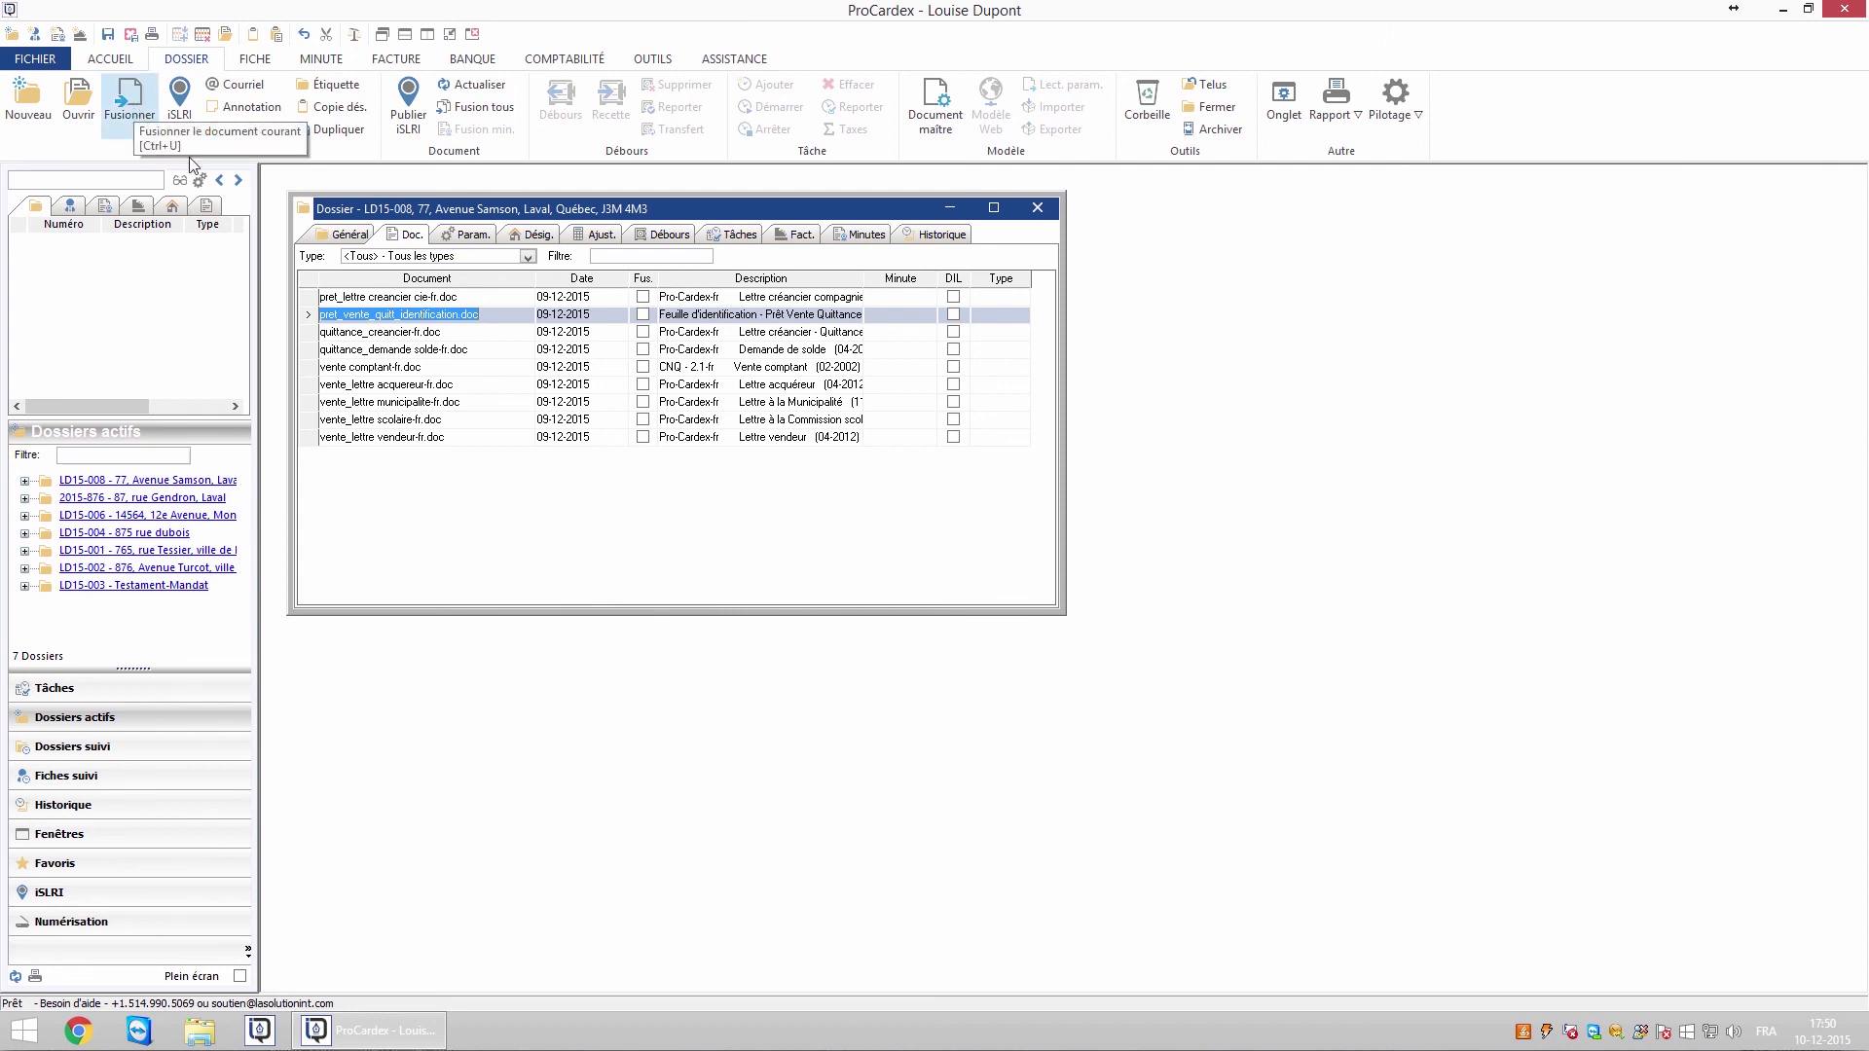
{"action": "right_click", "coordinate": [384, 321]}
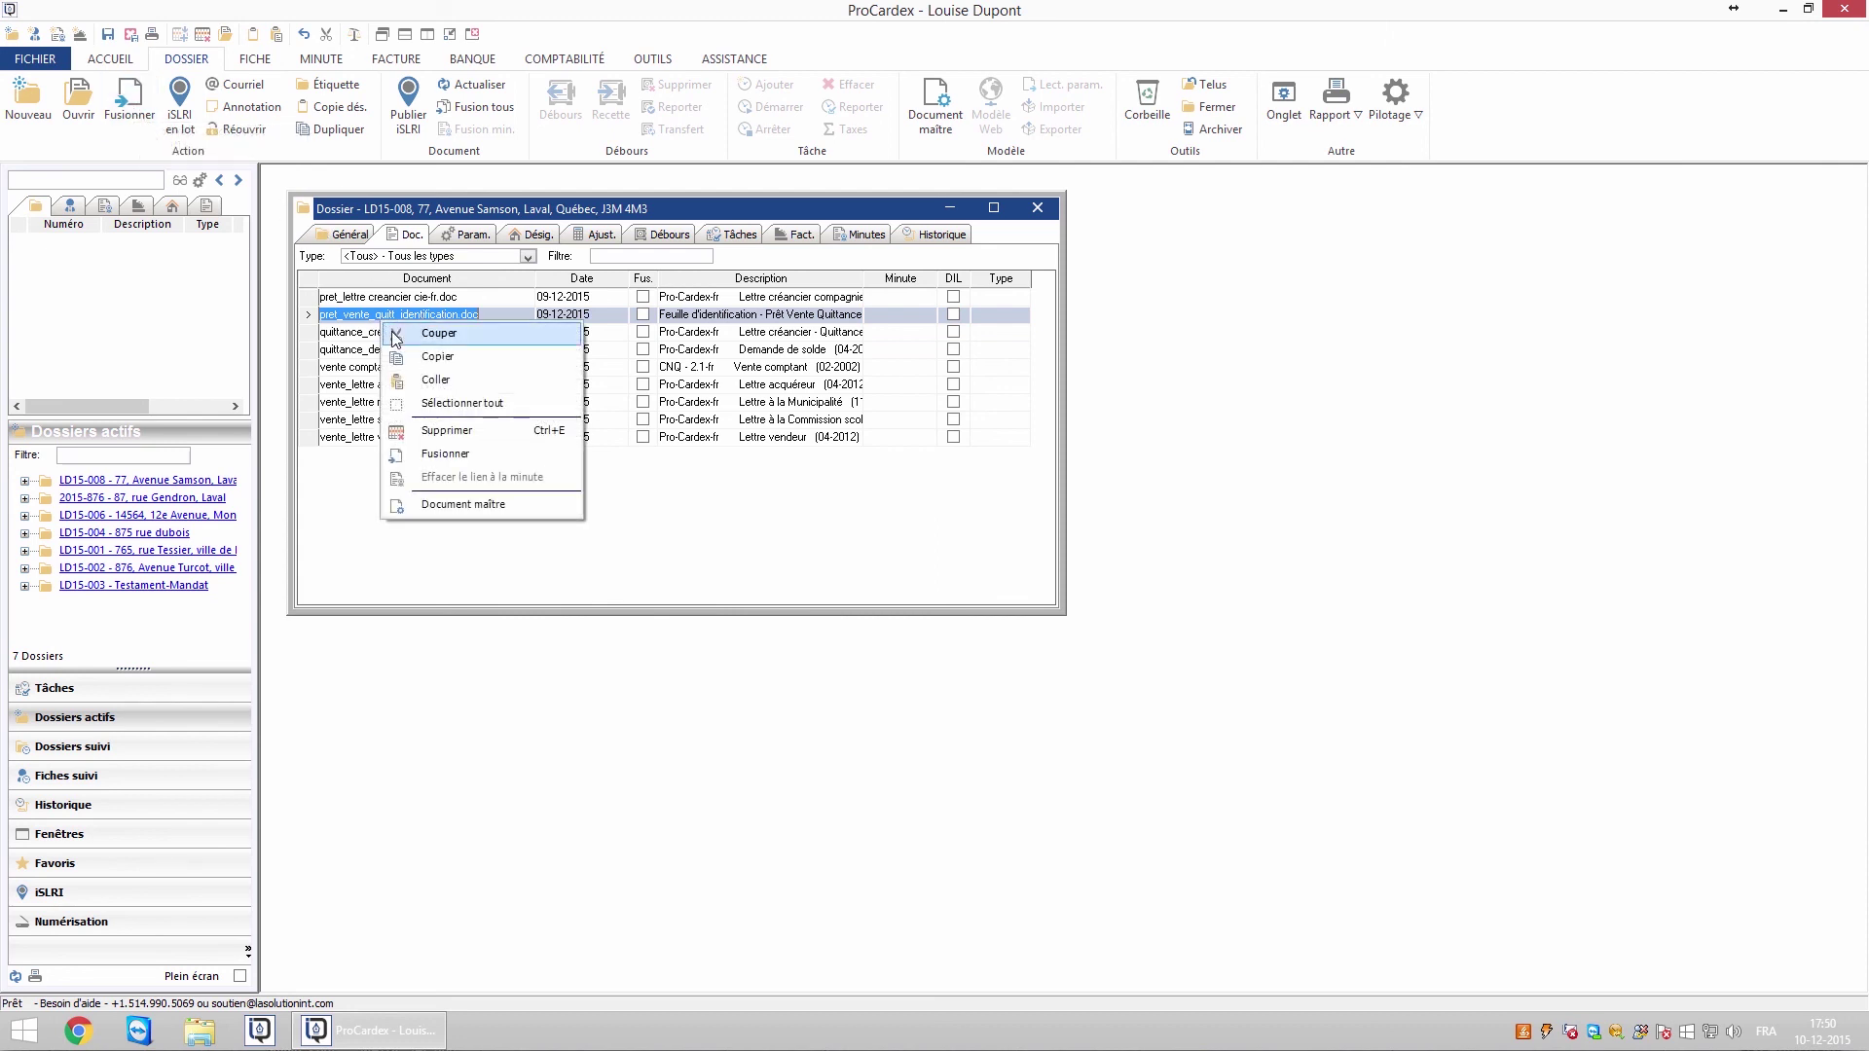
{"action": "left_click", "coordinate": [445, 454]}
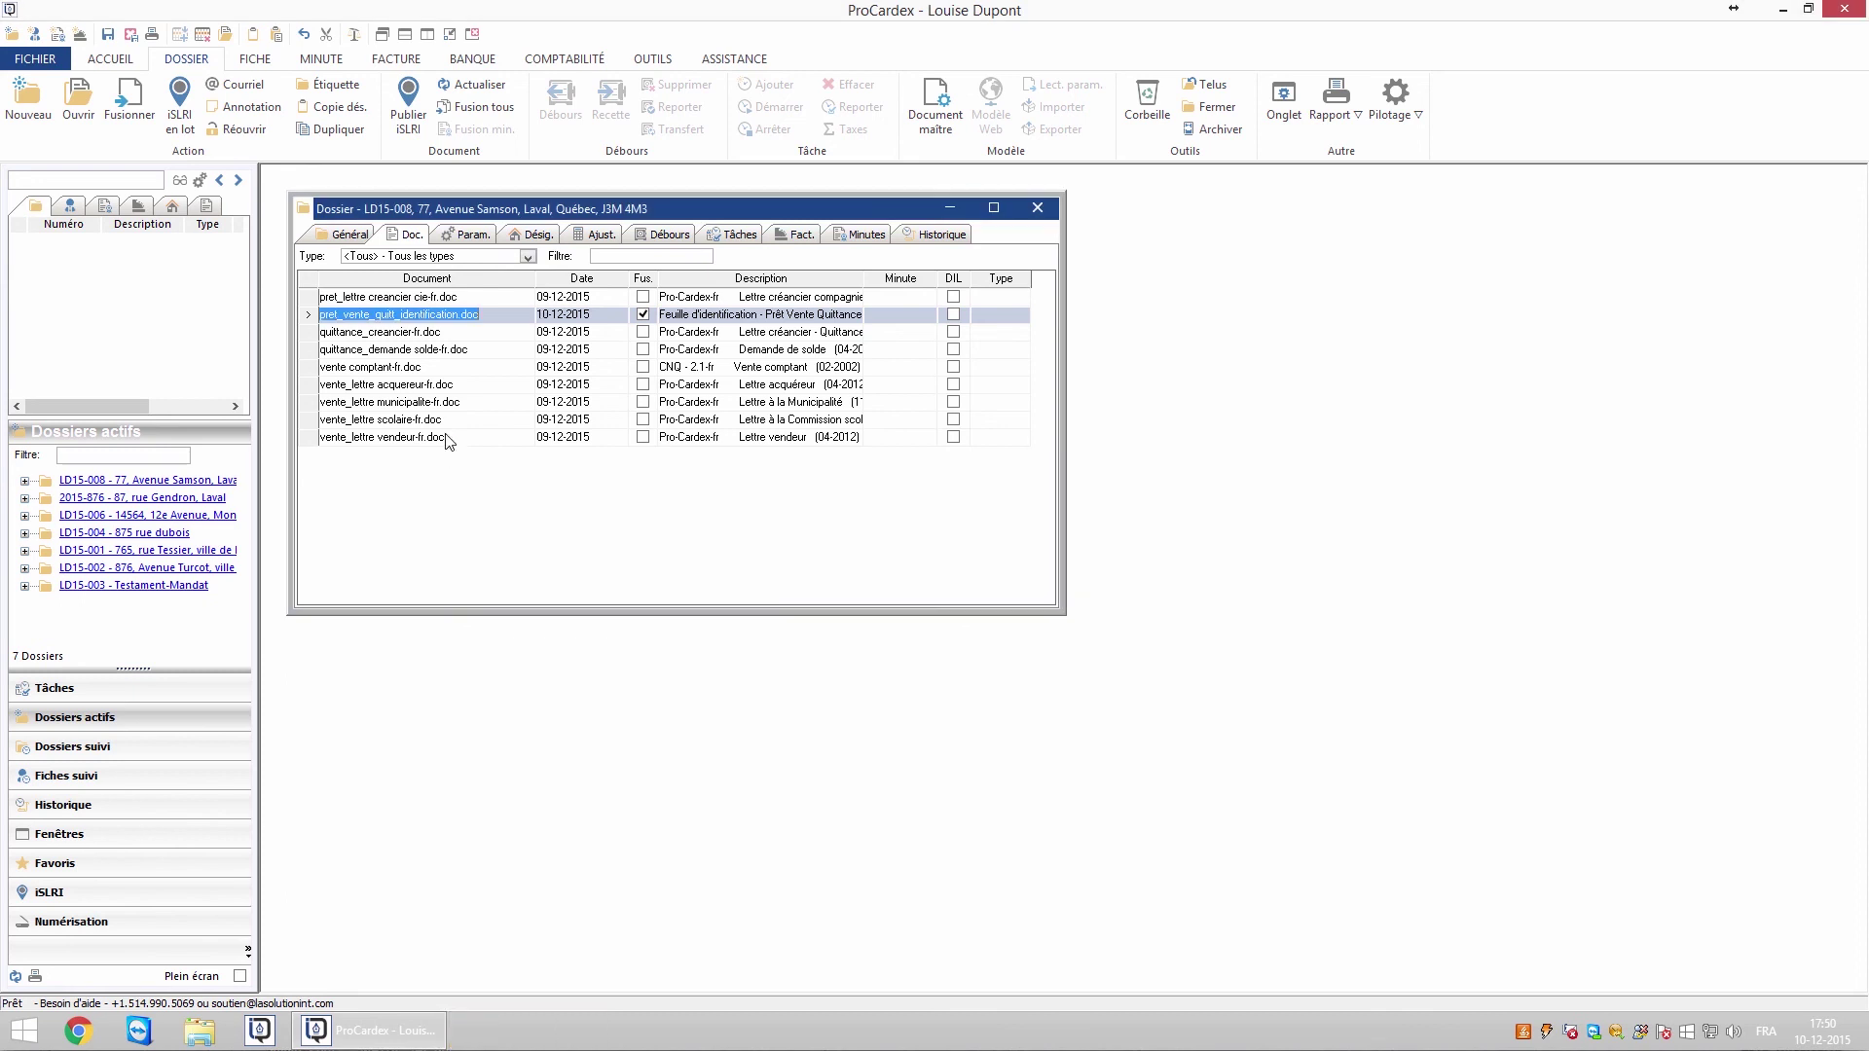
{"action": "left_click", "coordinate": [86, 120]}
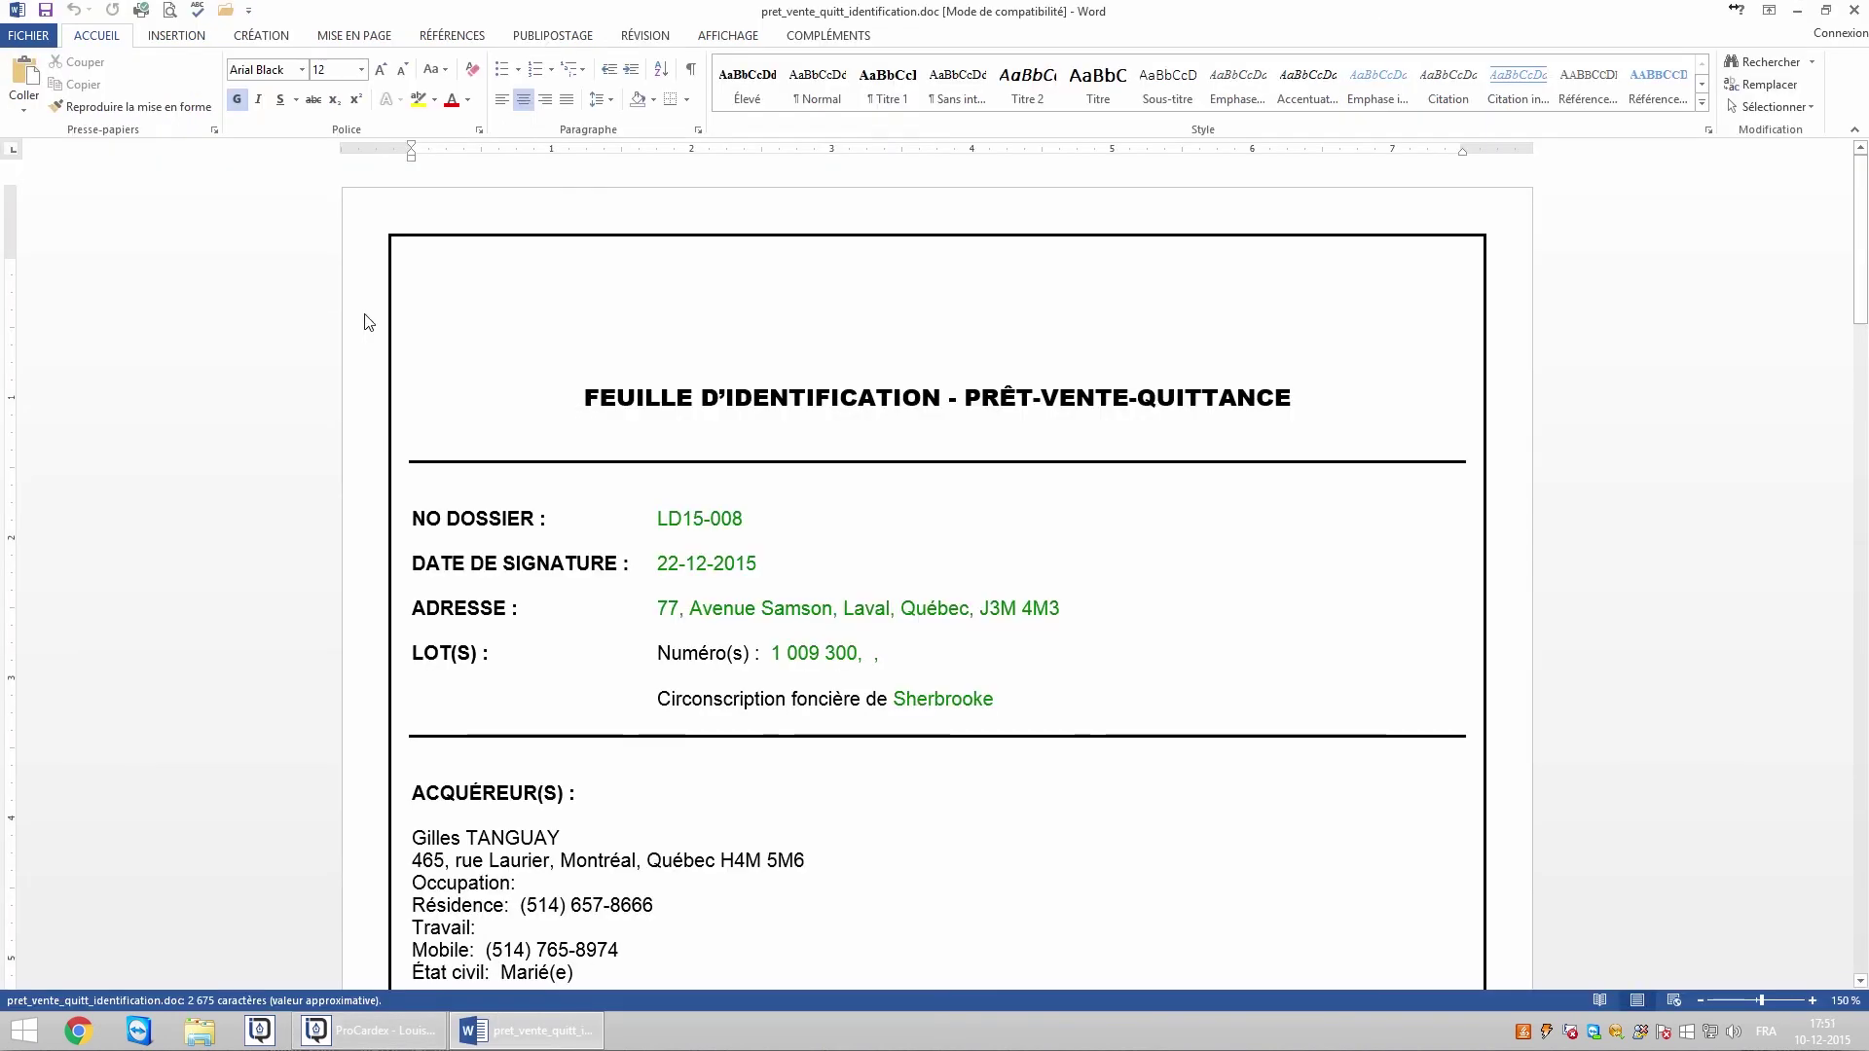
Scroll through the merged sheet to check lot 1 009 300 and both buyers' details
{"action": "scroll", "coordinate": [1101, 569], "scroll_direction": "down", "scroll_amount": 5}
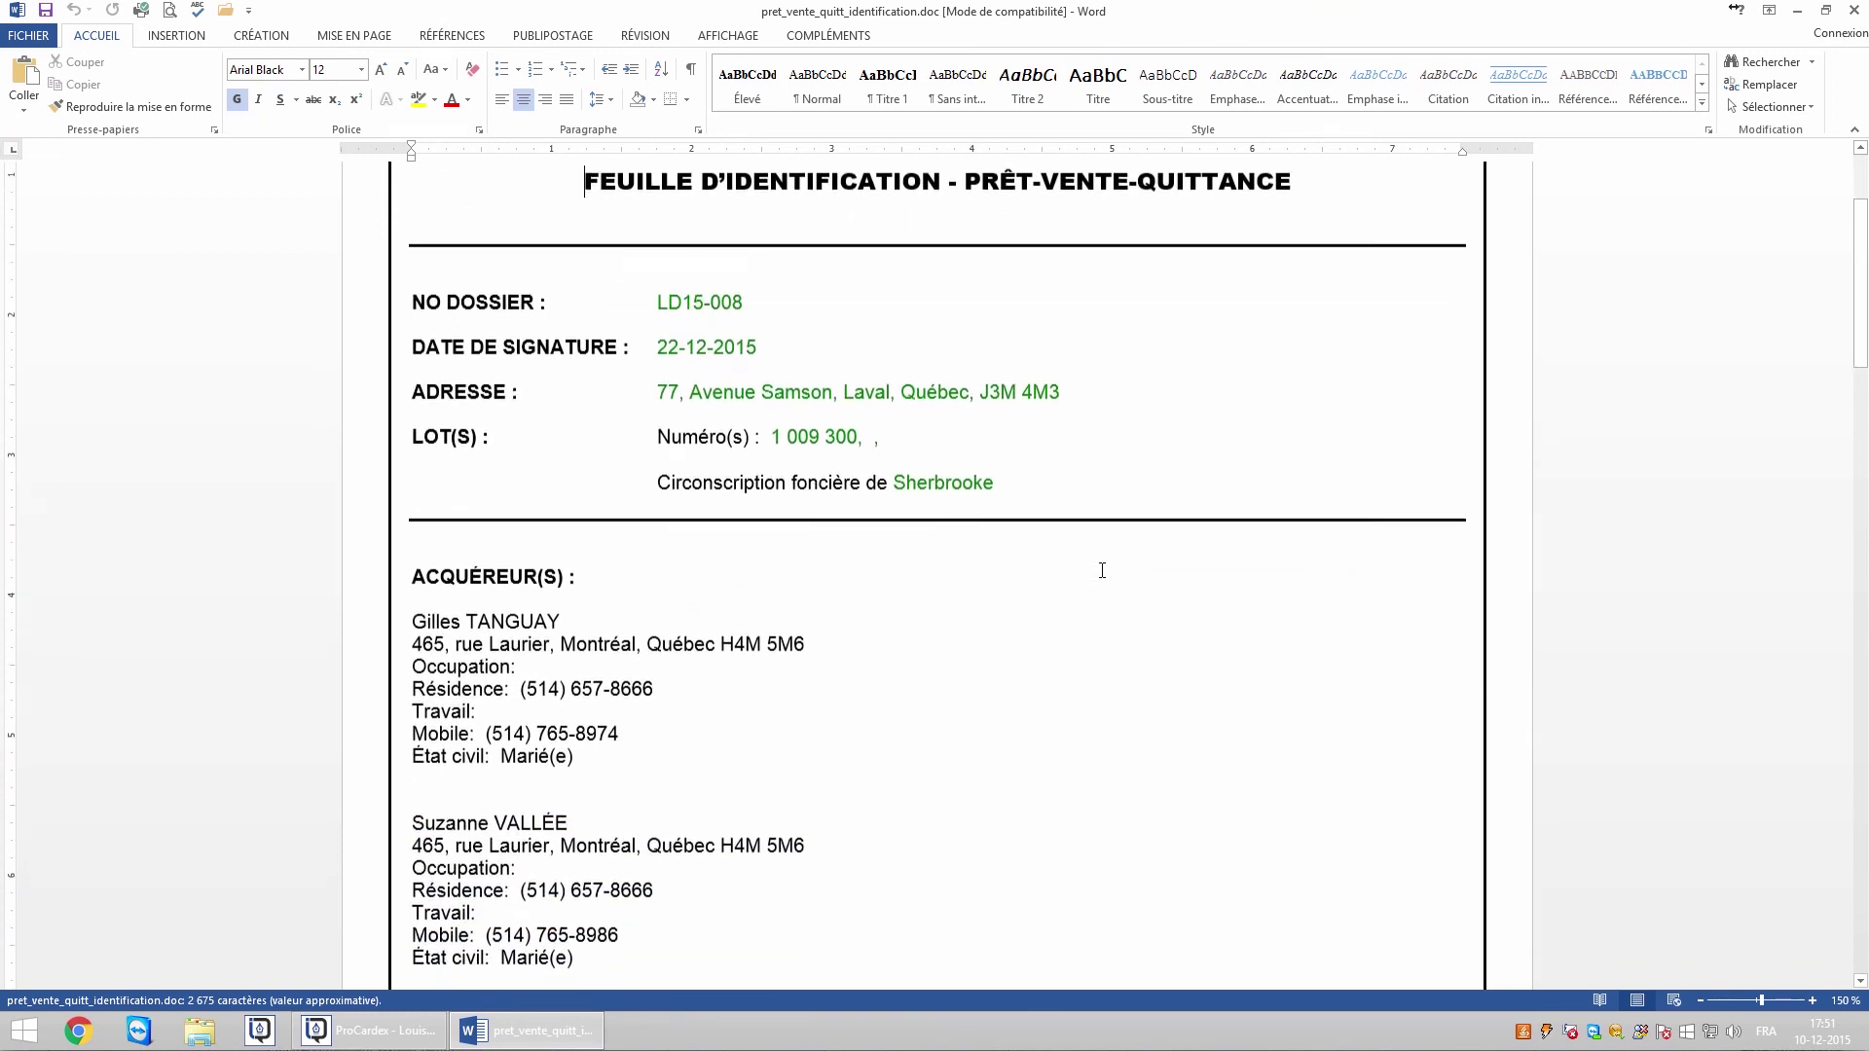
{"action": "scroll", "coordinate": [1101, 570], "scroll_direction": "down", "scroll_amount": 1}
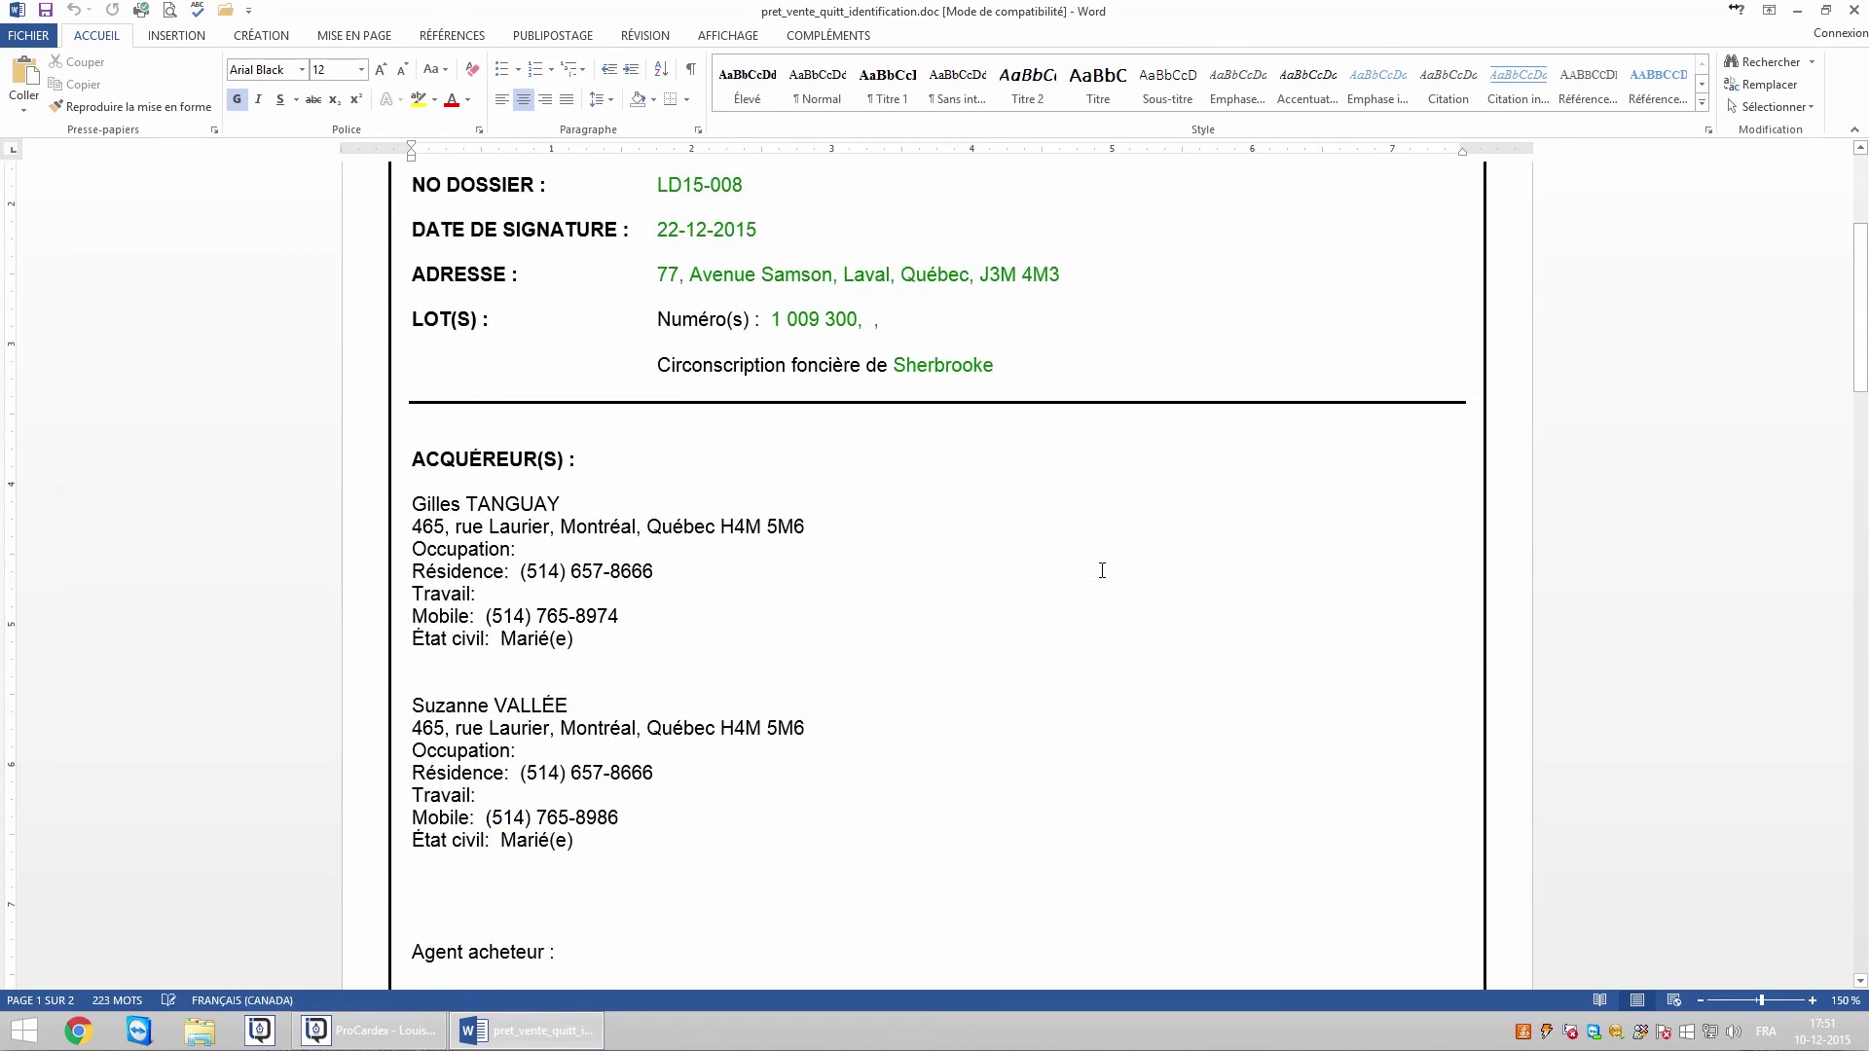